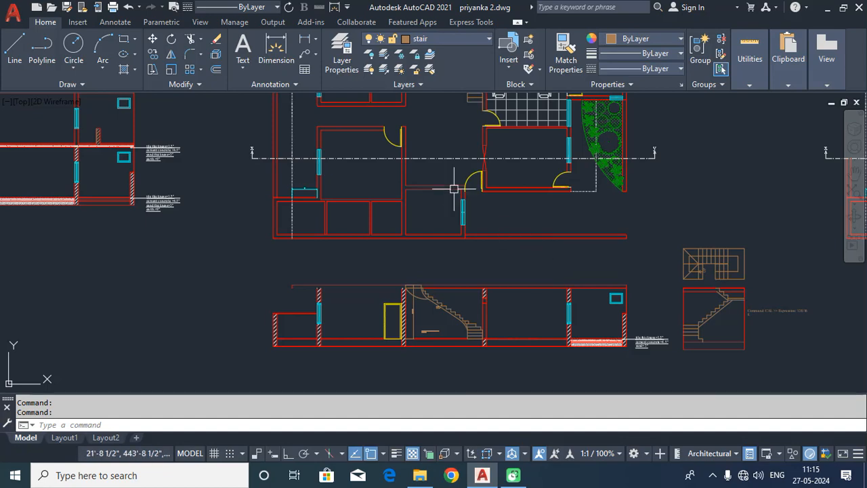
Examine the X–Y section line across the floor plan, including its end markers and the rooms it cuts
scroll(267, 173, up, 2)
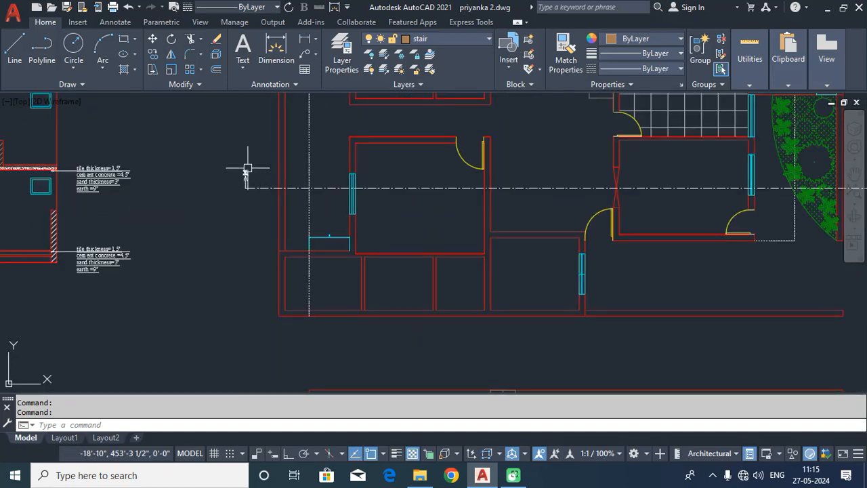
middle_drag(338, 193, 218, 198)
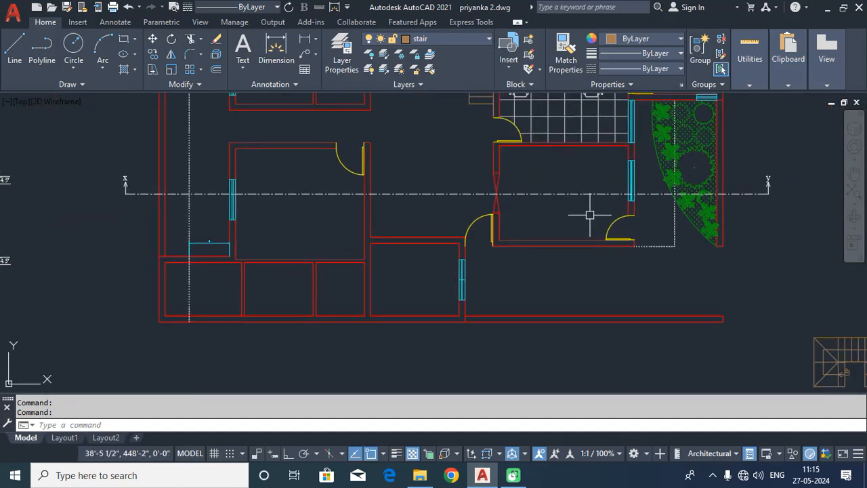
scroll(788, 204, up, 2)
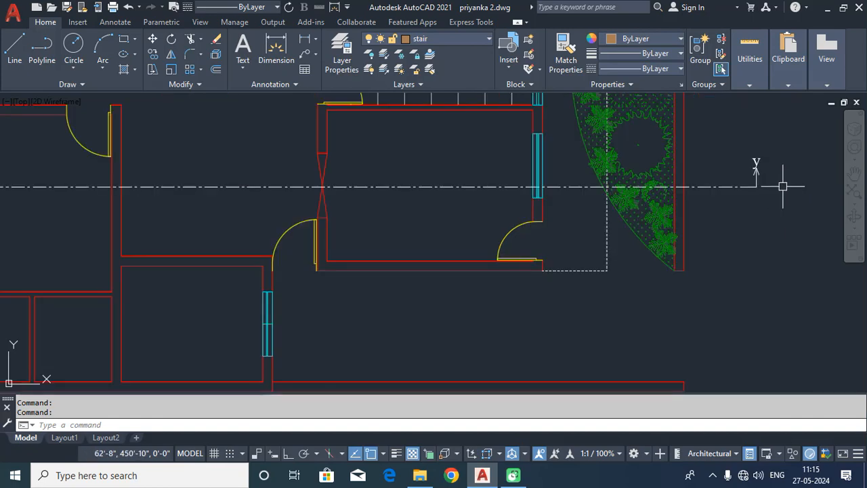
middle_drag(433, 213, 771, 219)
scroll(82, 164, up, 2)
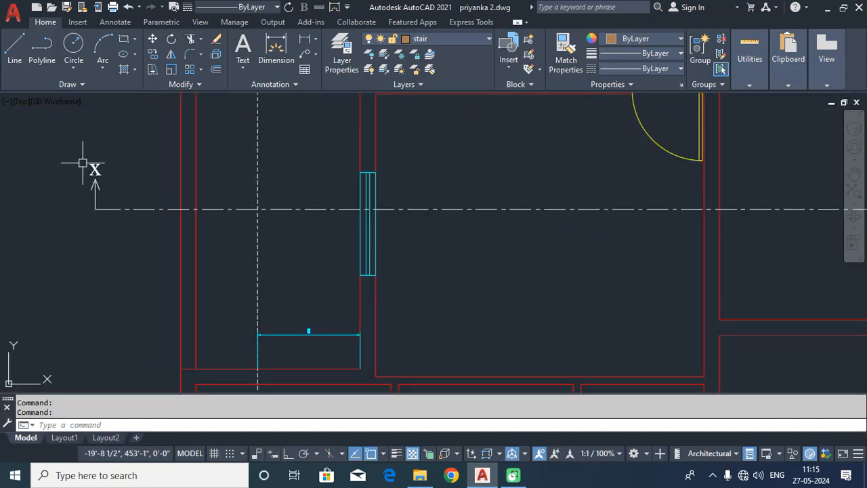
scroll(86, 160, down, 6)
scroll(86, 161, up, 2)
middle_drag(638, 184, 378, 196)
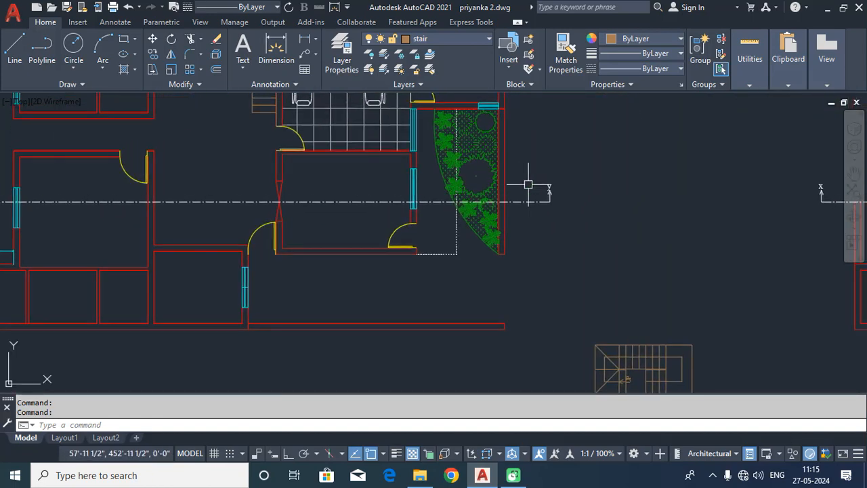
middle_drag(484, 185, 592, 178)
middle_drag(501, 212, 519, 165)
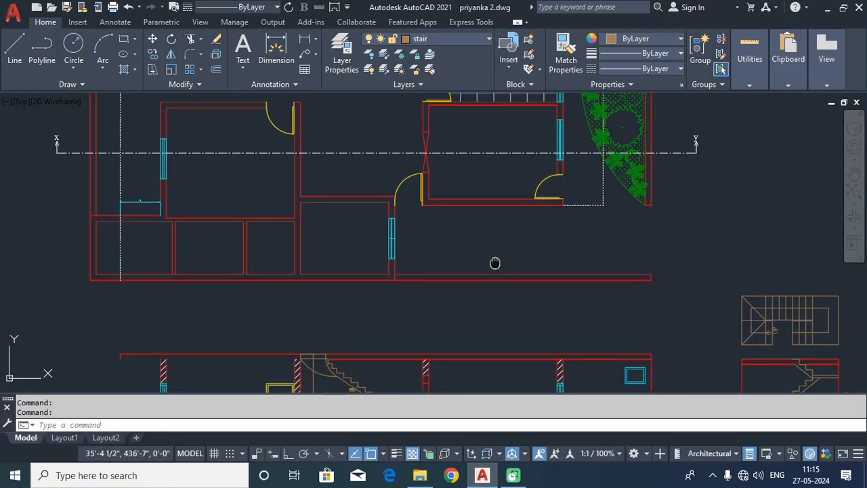
Examine the section drawing below the floor plan against the cutting line, including its walls, openings, staircase and floor-layer notes
middle_drag(495, 262, 531, 151)
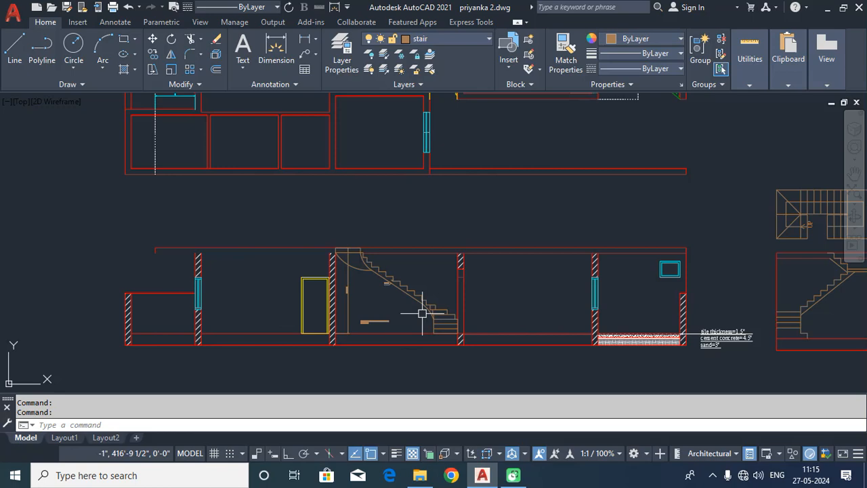
middle_drag(284, 167, 320, 276)
middle_drag(244, 197, 306, 203)
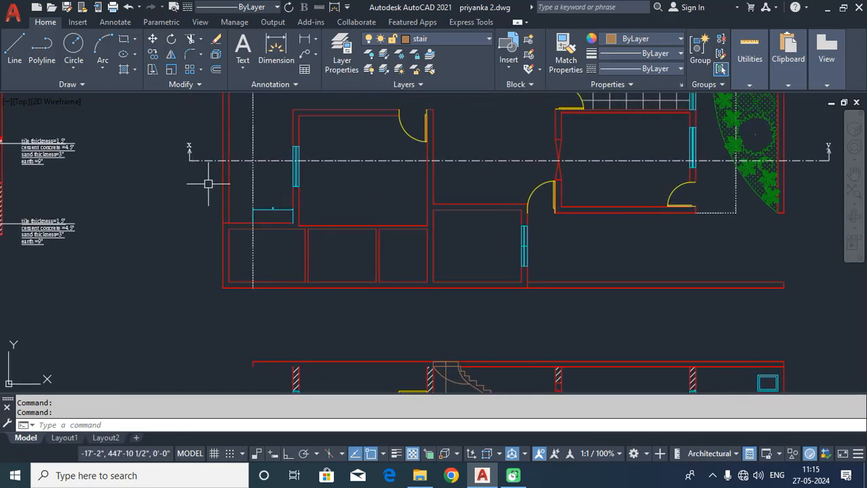
middle_drag(225, 269, 242, 98)
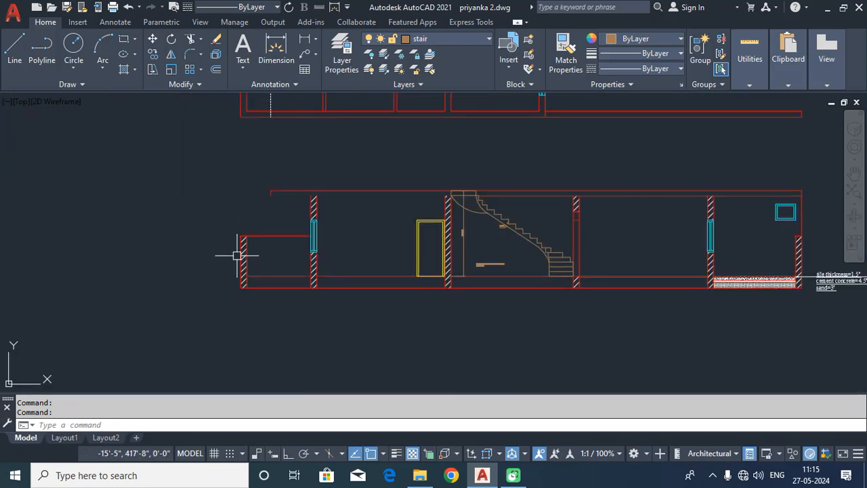
mouse_move(292, 143)
middle_down()
mouse_move(257, 280)
mouse_move(282, 183)
middle_up()
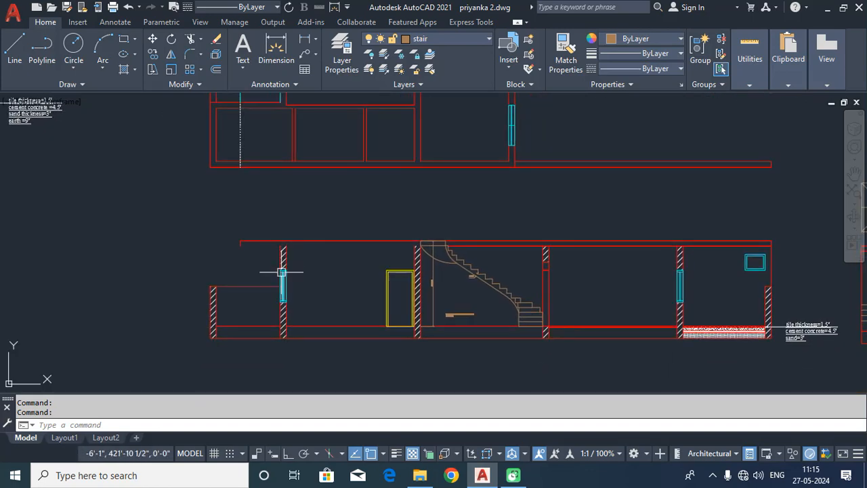
middle_drag(404, 272, 290, 276)
scroll(668, 346, up, 4)
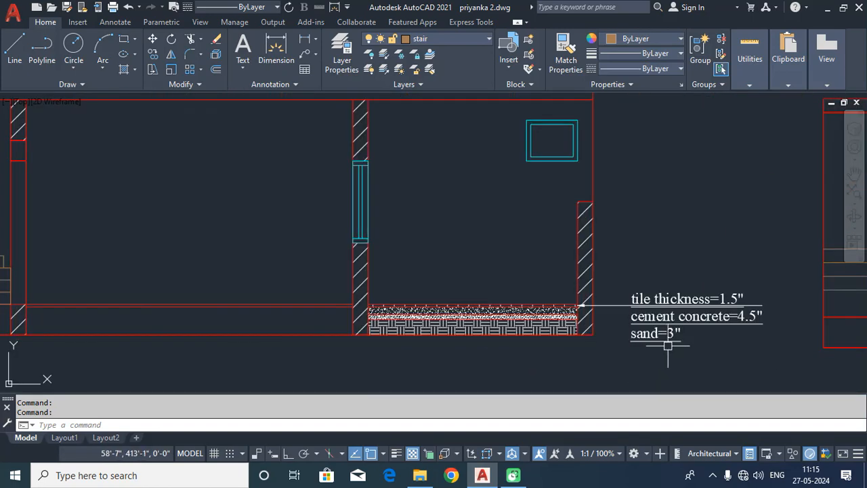
scroll(526, 329, down, 2)
scroll(526, 328, up, 2)
scroll(526, 329, up, 2)
scroll(523, 310, down, 4)
middle_drag(585, 217, 645, 224)
scroll(703, 205, down, 2)
Move the whole section drawing with its floor-layer notes sideways, clear of the space beneath the floor plan
click(744, 298)
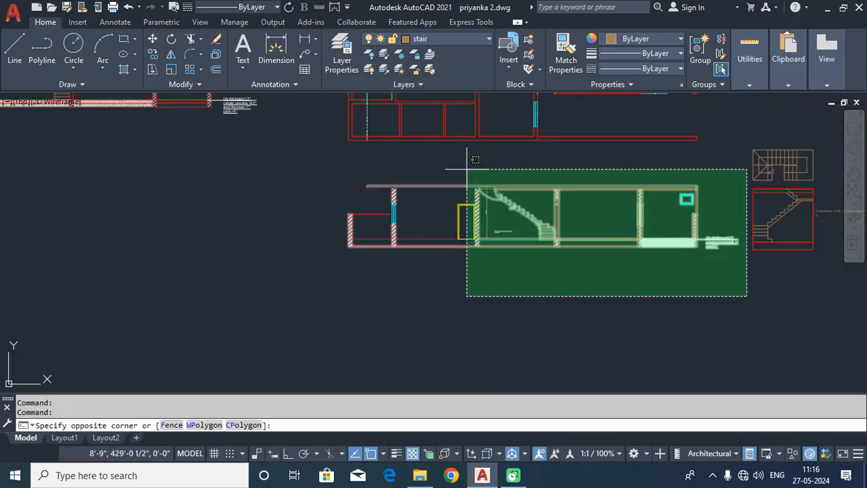
click(305, 169)
text(m)
key(Return)
click(630, 248)
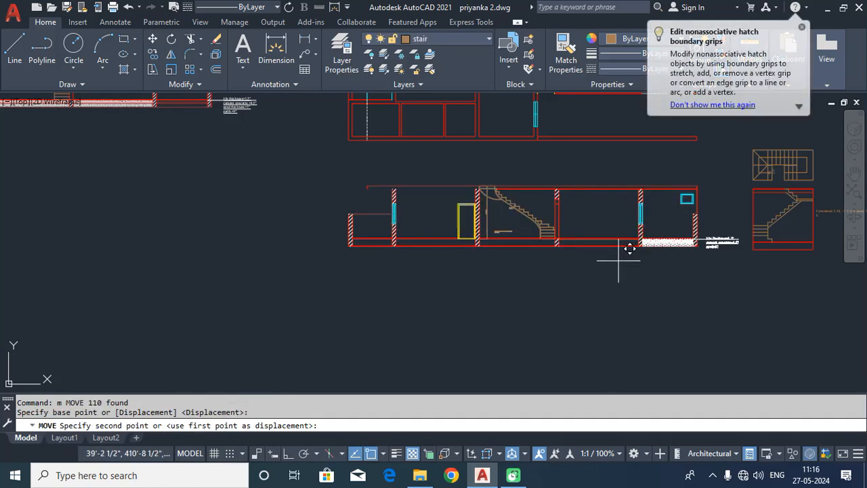
click(209, 248)
Erase the X–Y section line from the floor plan together with its end arrows and letters
scroll(449, 323, up, 2)
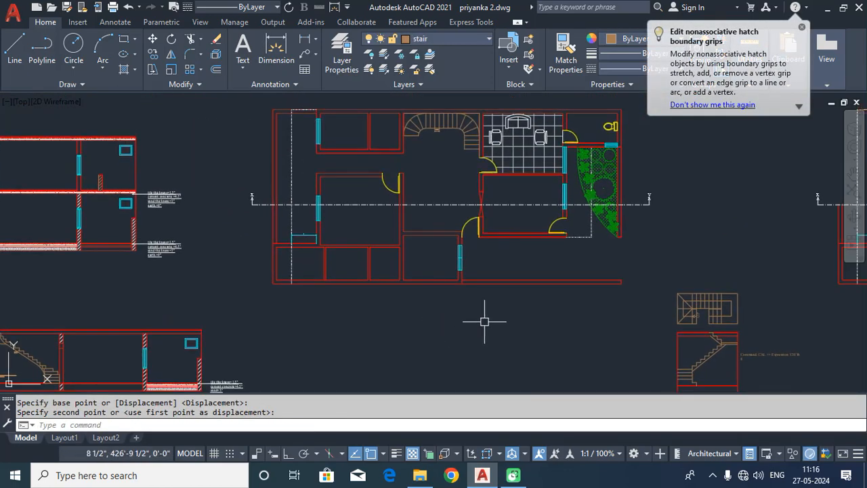
scroll(526, 310, up, 2)
scroll(720, 227, up, 1)
click(803, 28)
click(765, 131)
click(731, 175)
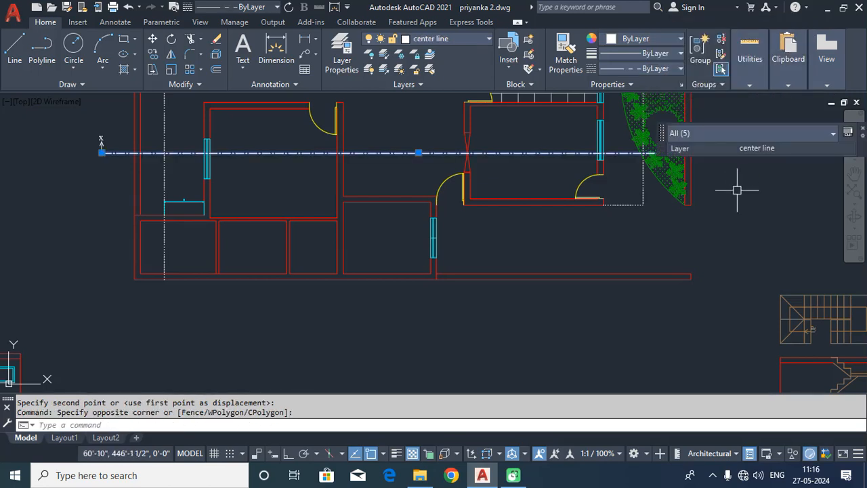
key(Delete)
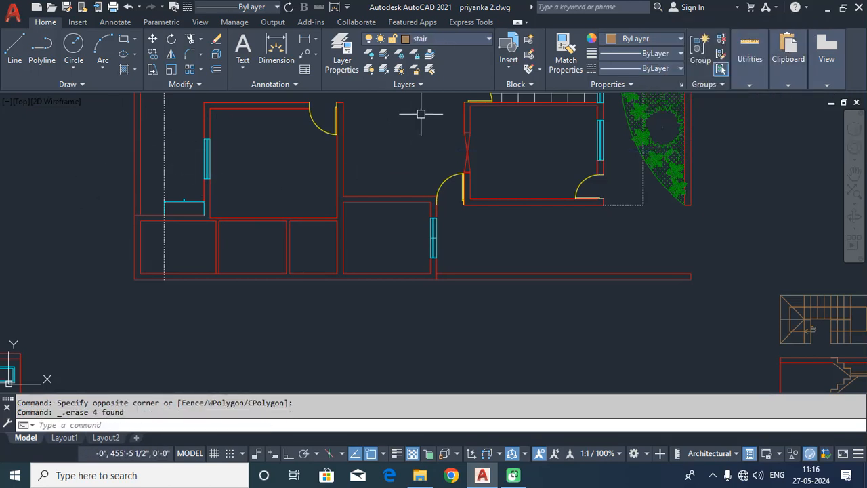
Draw a horizontal section line on the center line layer with Ortho on, spanning the floor plan and extending past both outer walls
click(482, 41)
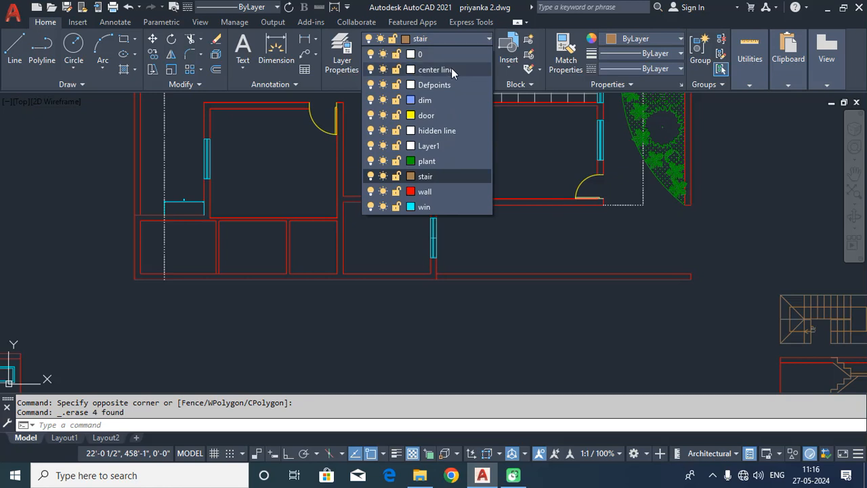
click(452, 68)
middle_drag(509, 159, 517, 188)
text(l)
key(Return)
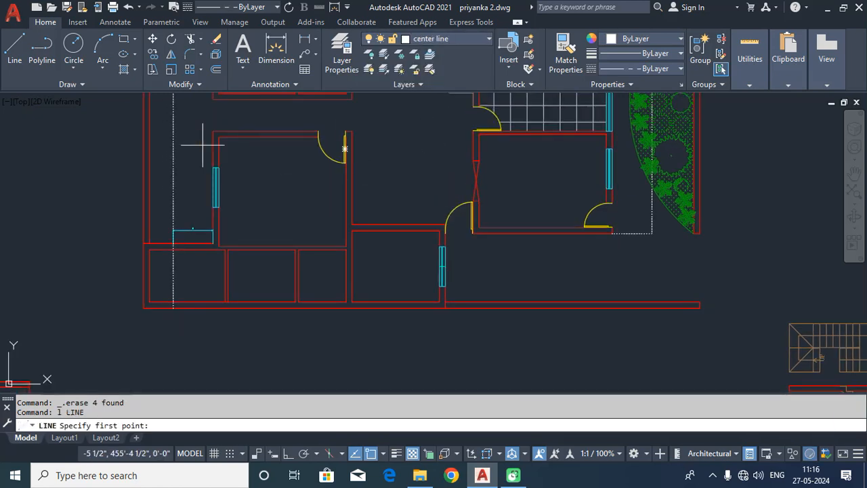
click(106, 194)
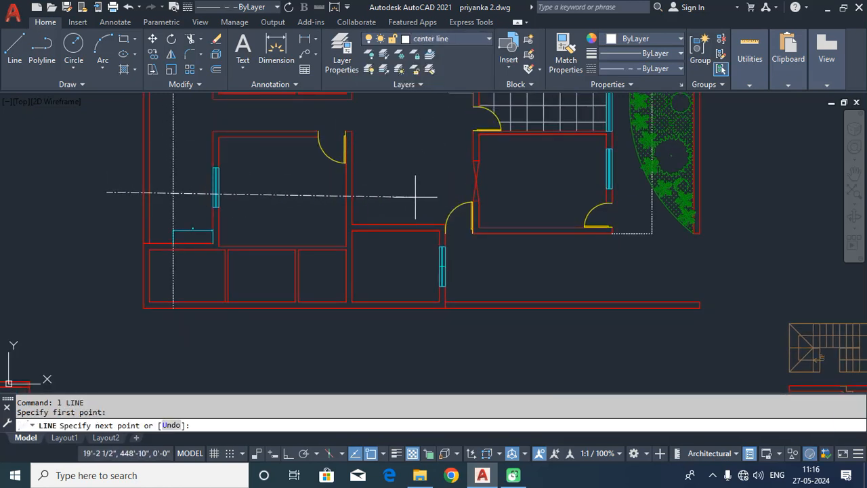
click(288, 454)
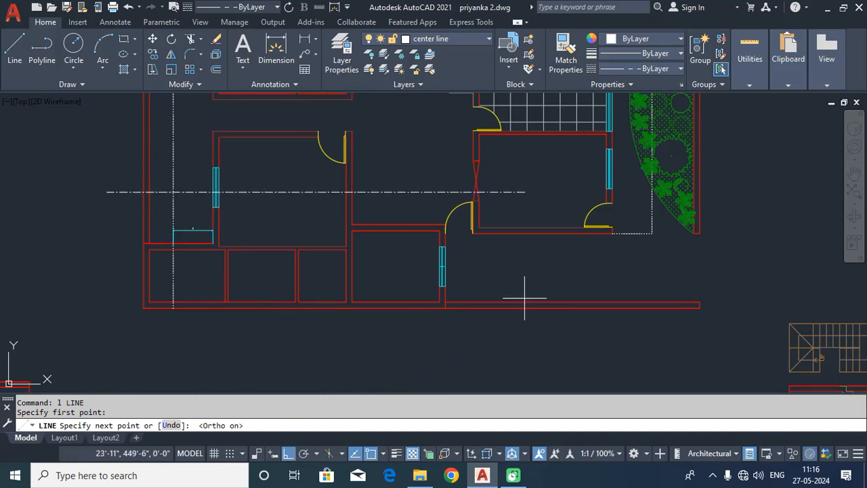
click(739, 188)
Draw a short upright at the garden end of the section line, with one slanted arrowhead stroke from its tip
scroll(740, 184, up, 2)
scroll(739, 184, up, 3)
click(730, 187)
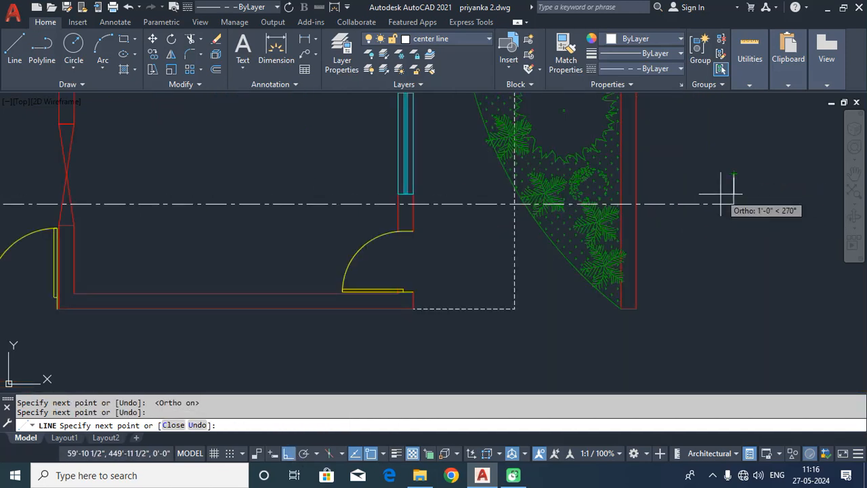
scroll(738, 185, up, 4)
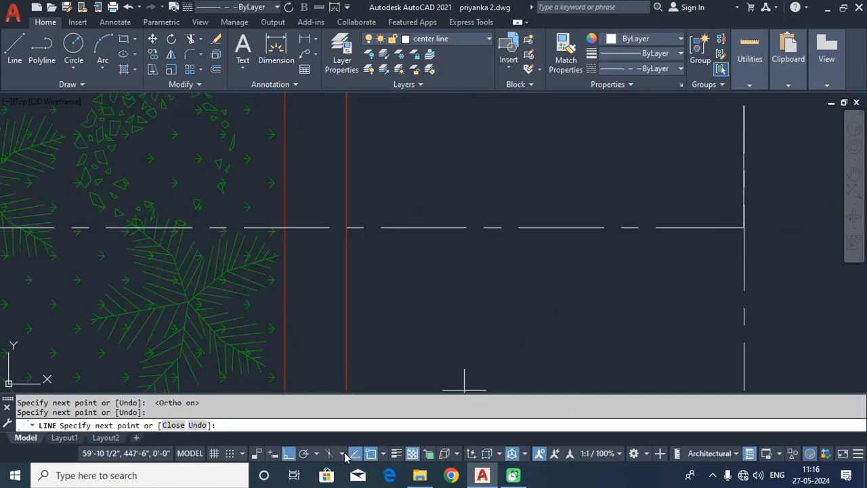
click(288, 454)
scroll(728, 139, up, 2)
middle_drag(731, 212, 720, 291)
key(Escape)
Mirror the slanted arrowhead stroke about the upright, keeping the source line
text(mi)
key(Return)
click(709, 189)
key(Return)
click(723, 171)
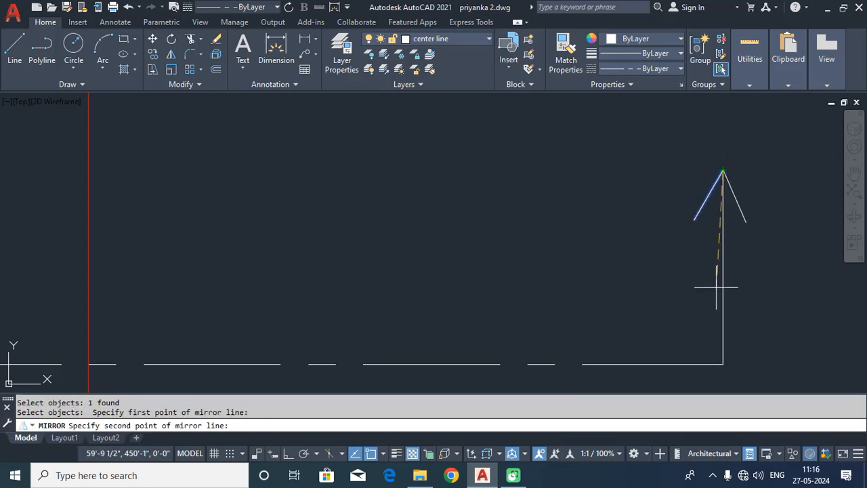
click(723, 360)
key(Return)
Copy the complete direction arrow from the garden end to the opposite end of the section line
click(736, 179)
click(608, 280)
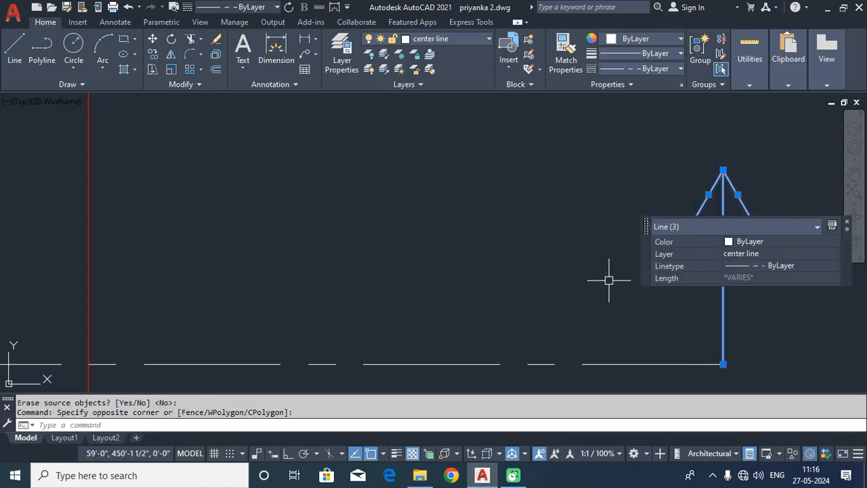
text(co)
key(Return)
click(723, 364)
scroll(647, 331, down, 10)
middle_drag(46, 311, 363, 246)
middle_drag(247, 239, 491, 244)
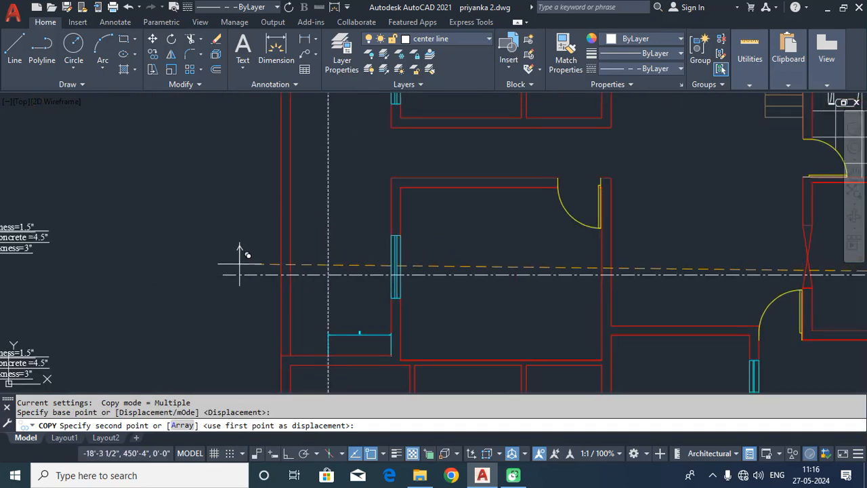
click(223, 274)
key(Escape)
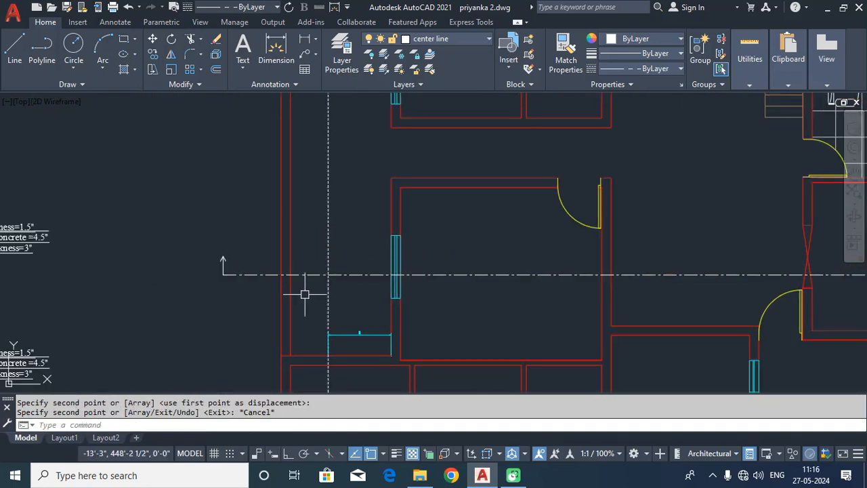
Start a multiline text label reading A above the copied arrow at the section line's end
middle_drag(317, 313, 273, 217)
mouse_move(572, 245)
middle_down()
mouse_move(373, 276)
mouse_move(572, 284)
middle_up()
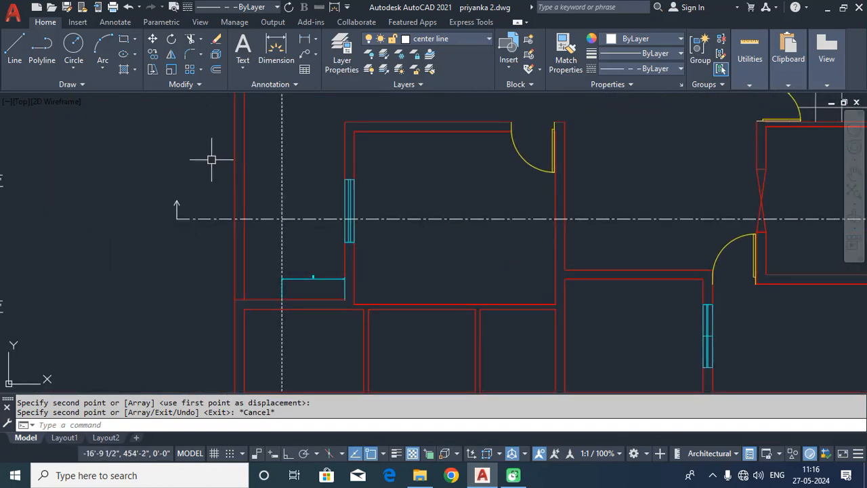
text(mt)
key(Return)
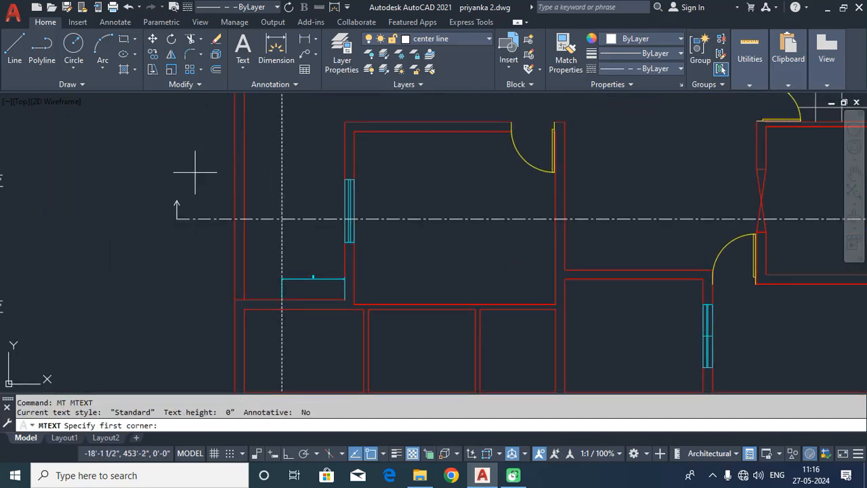
scroll(178, 193, up, 6)
click(168, 196)
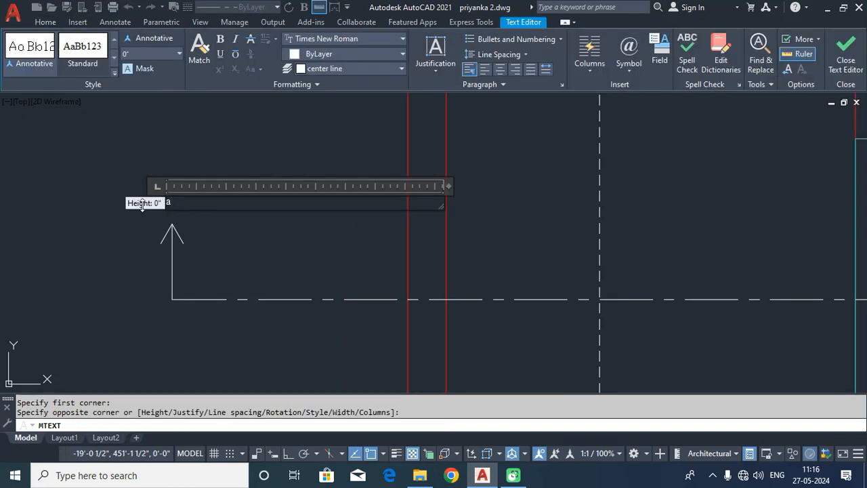
text(aA)
text(A)
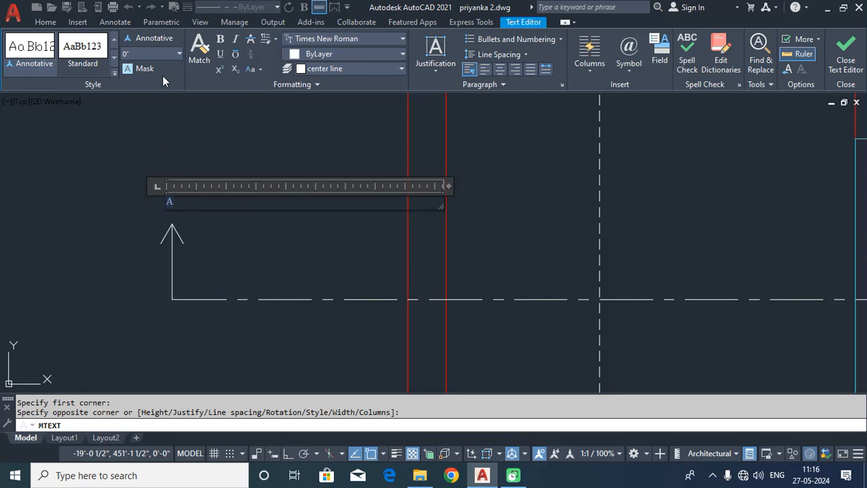
Set the text height of the section label to 10"
click(179, 52)
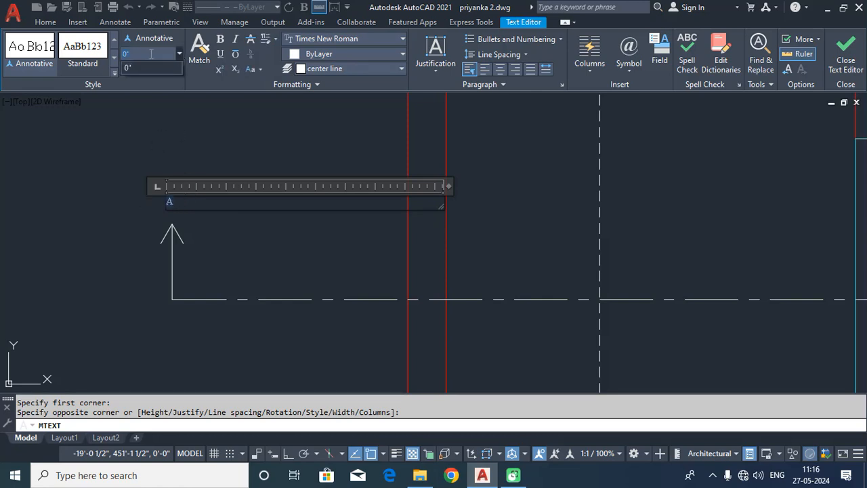
text(10)
key(Escape)
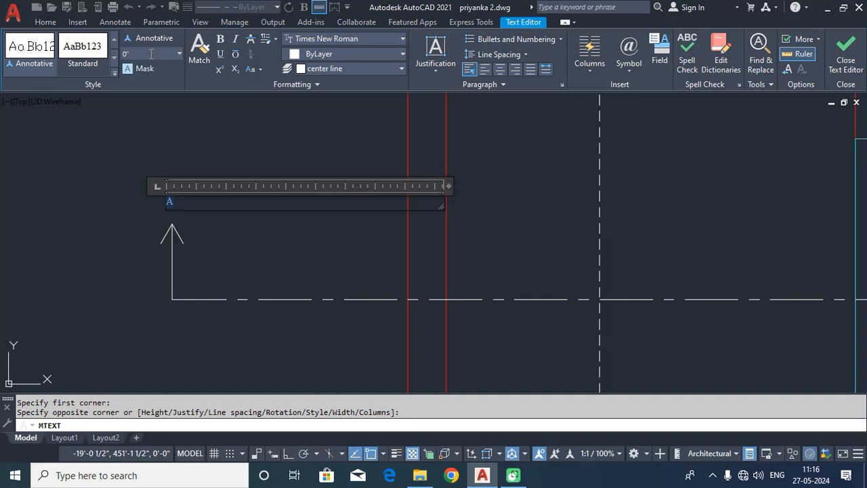
click(176, 55)
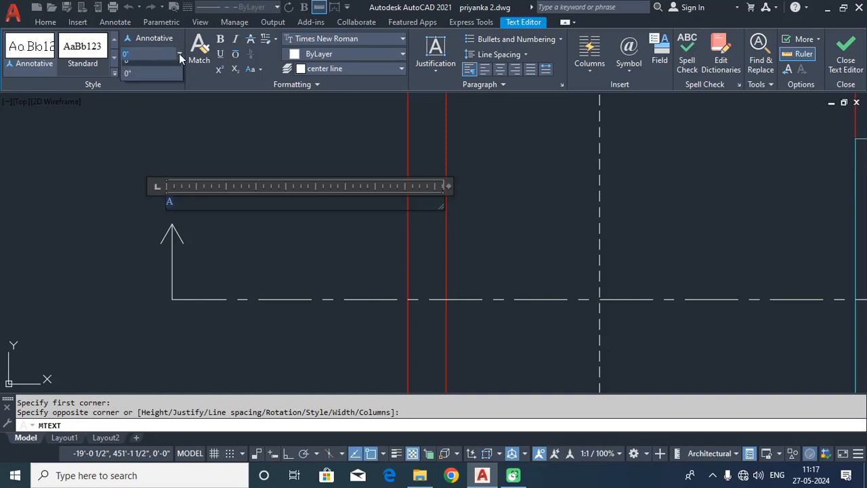
text(0)
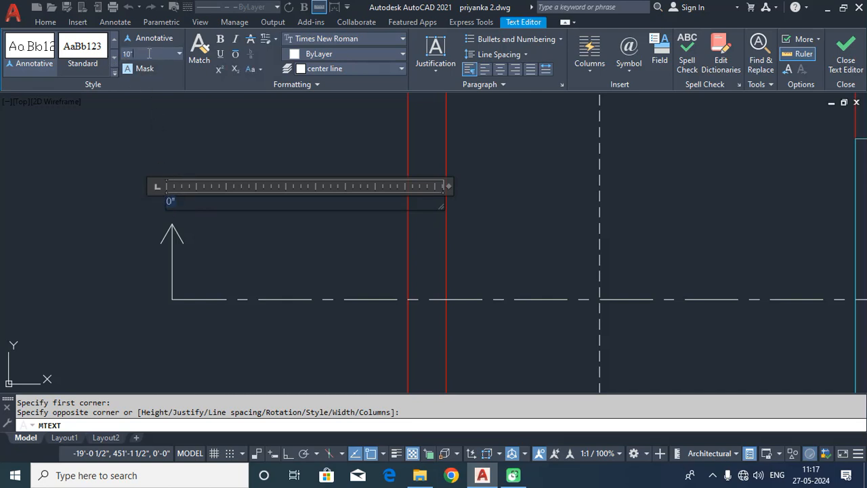
key(Return)
scroll(379, 215, down, 4)
click(394, 252)
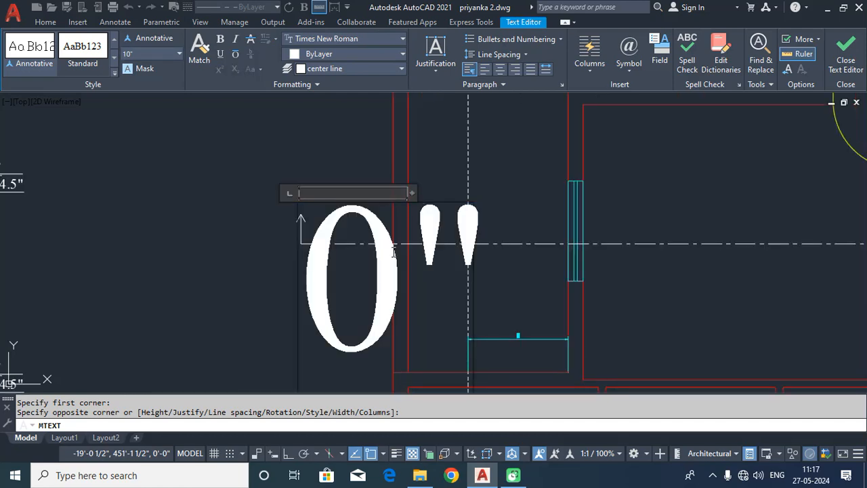
Replace the oversized text in the section label with A and finish editing it
double_click(356, 254)
drag(489, 271, 298, 293)
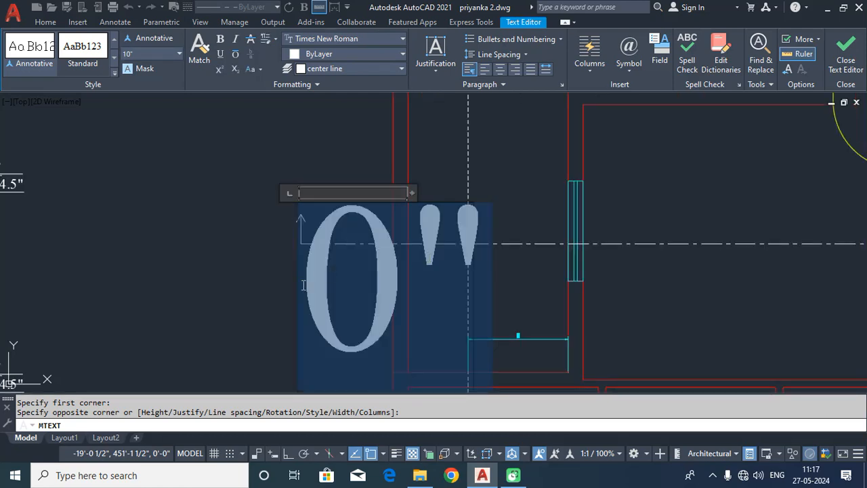
text(A)
click(846, 54)
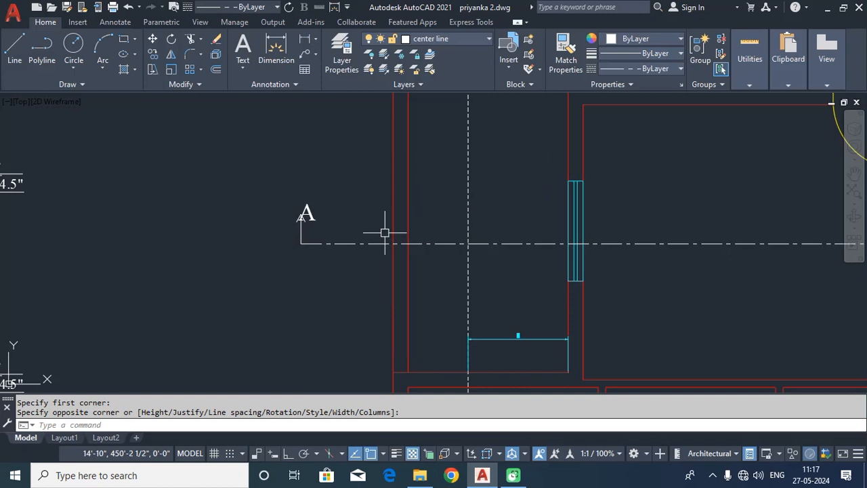
Move the A label slightly upward from the arrowhead it overlaps
click(306, 207)
text(m)
key(Return)
scroll(305, 203, up, 3)
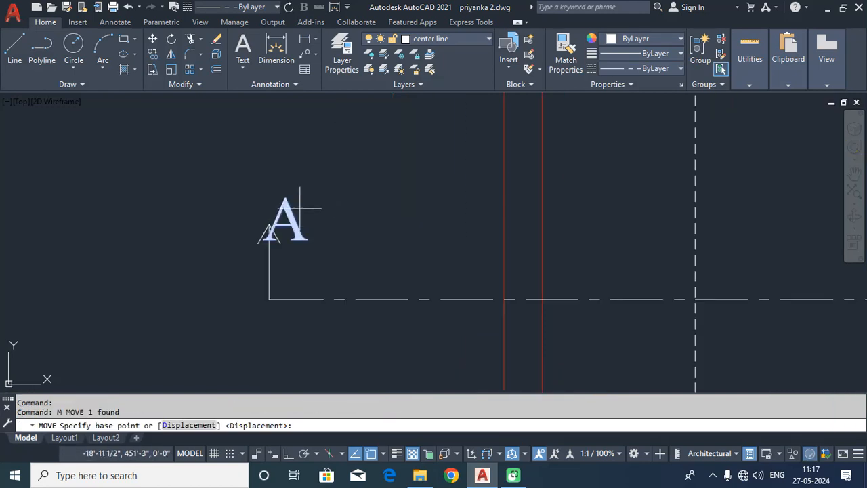
click(303, 200)
click(298, 174)
Fine-tune the A label's position with small moves until it sits centred just above the arrowhead
click(290, 204)
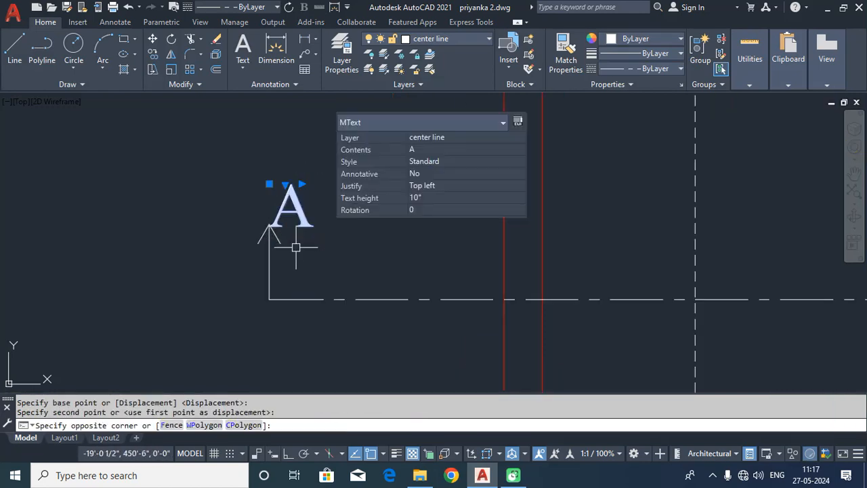
text(m)
key(Return)
click(312, 218)
click(303, 208)
key(Return)
click(346, 187)
click(307, 210)
key(Return)
click(341, 209)
click(303, 207)
click(319, 167)
click(256, 203)
text(m)
key(Return)
click(223, 190)
click(237, 190)
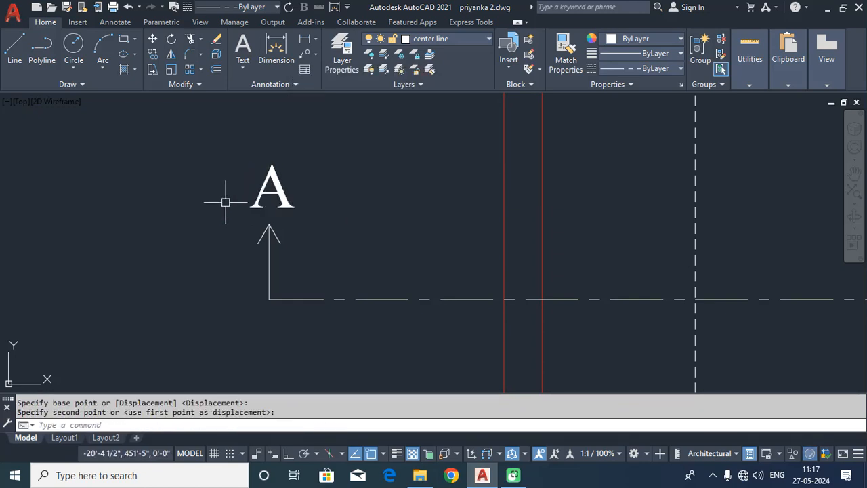
Copy the A label from its arrow's corner to the matching corner at the garden end of the section line
click(337, 170)
click(262, 200)
text(co)
key(Return)
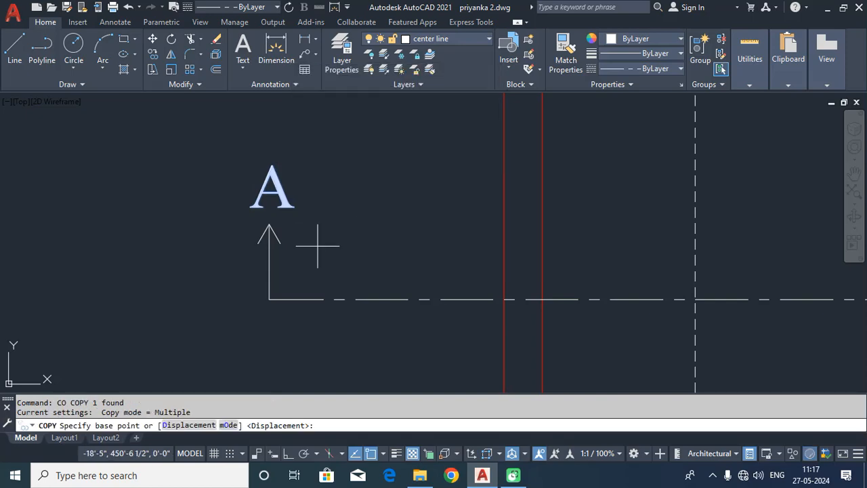
click(270, 299)
scroll(704, 291, down, 5)
middle_drag(724, 294, 194, 300)
middle_drag(593, 309, 27, 245)
middle_drag(667, 237, 65, 244)
scroll(349, 245, up, 2)
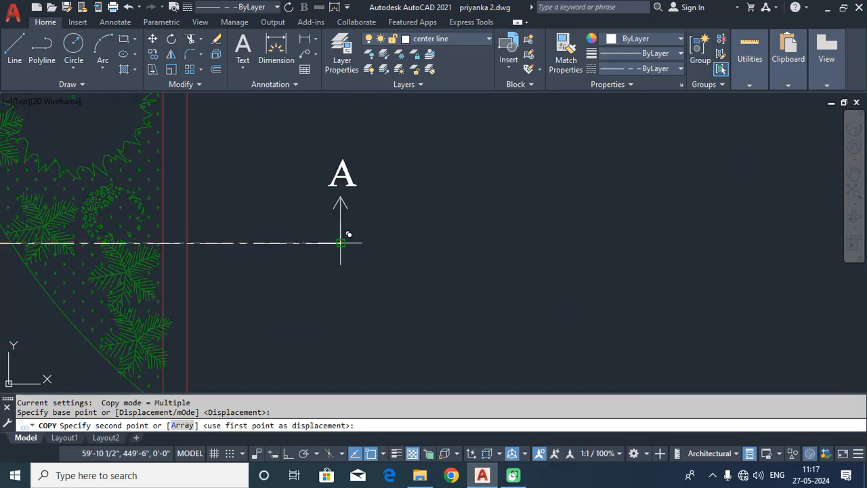
click(341, 240)
key(Escape)
Change the copied label at the garden end to B
double_click(340, 183)
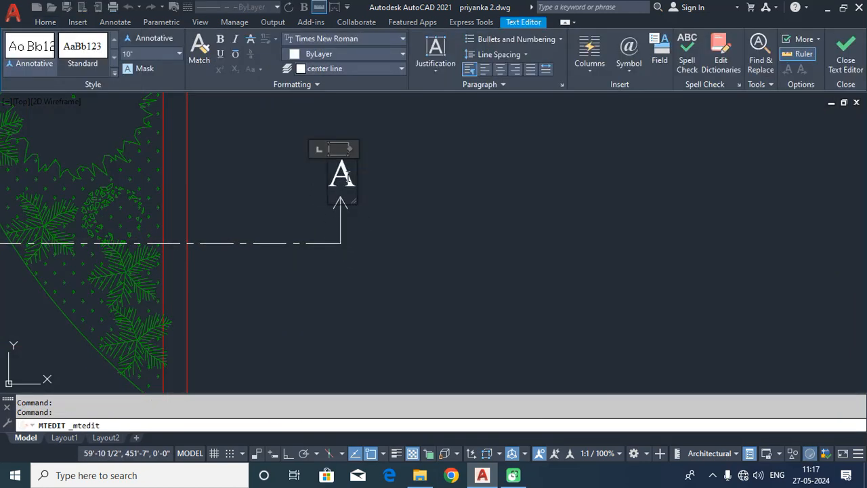
text(B)
click(846, 57)
Move the complete section line with both arrows and labels slightly upward on the floor plan
scroll(439, 242, down, 5)
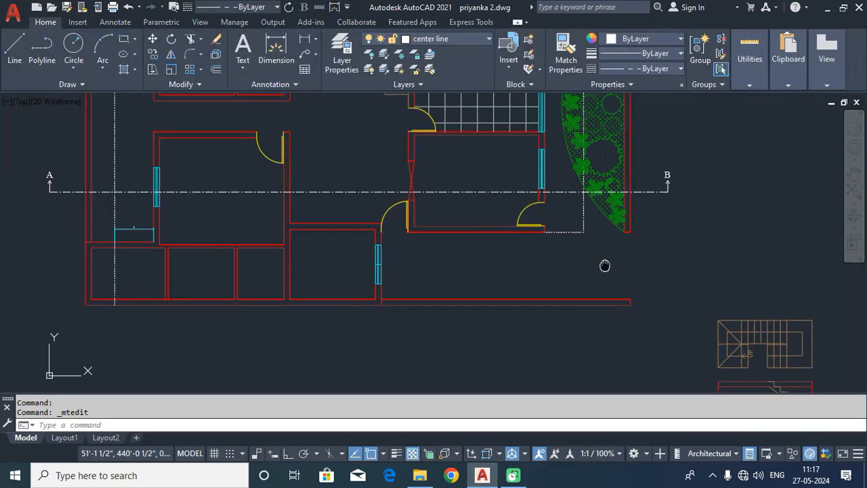
click(743, 135)
click(706, 219)
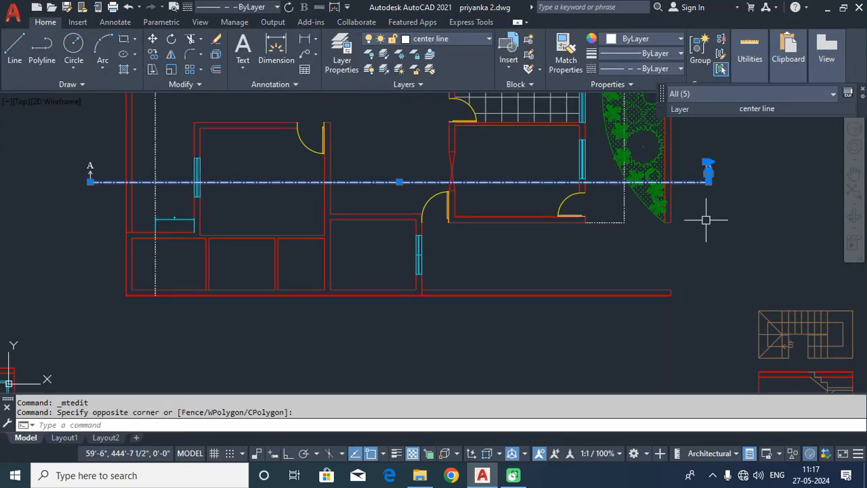
click(97, 144)
click(59, 201)
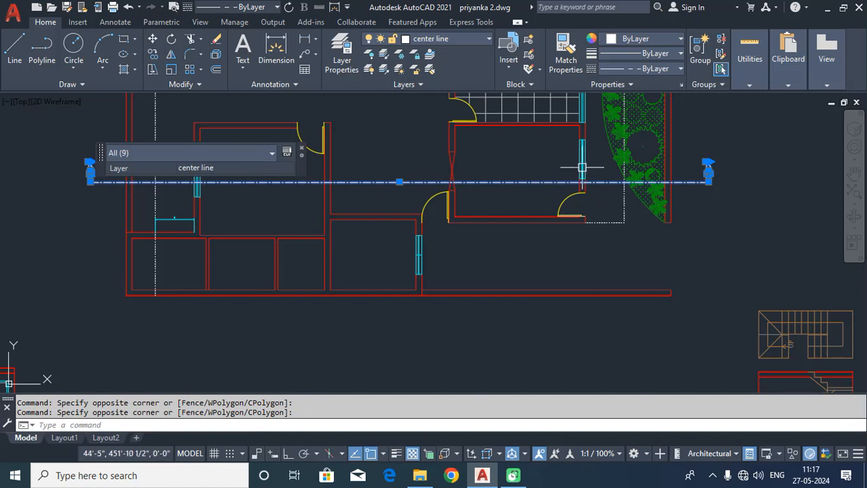
click(303, 149)
text(m)
key(Return)
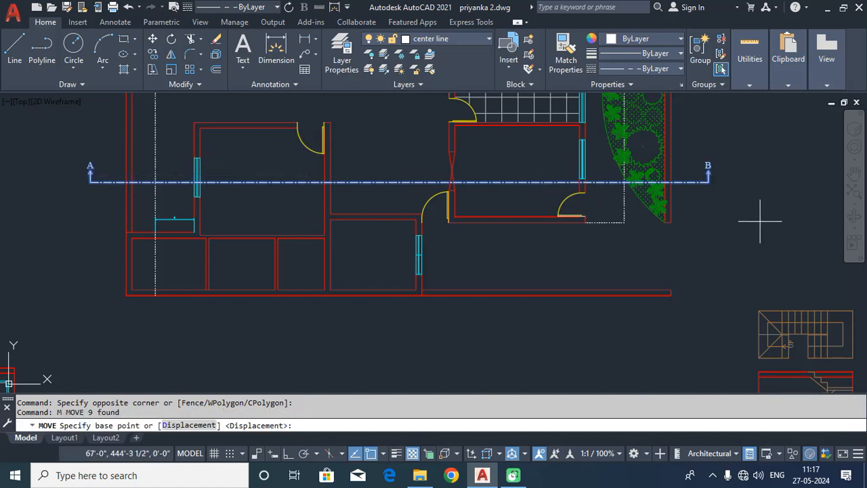
click(709, 182)
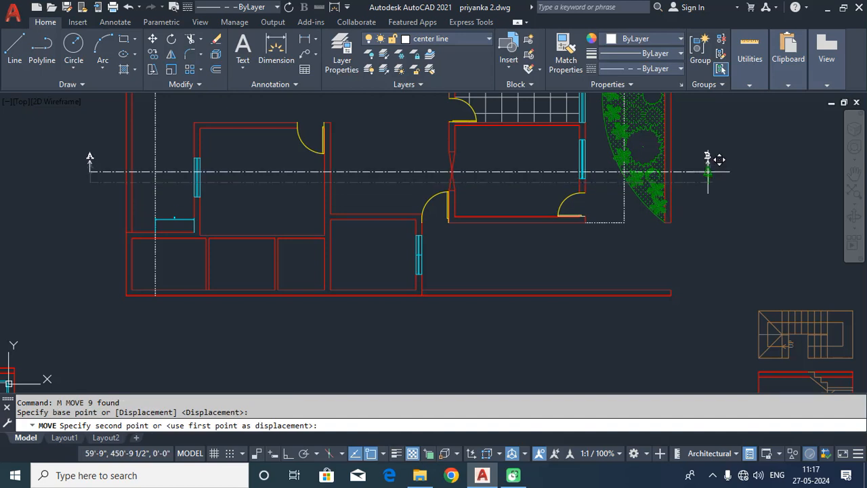
click(707, 170)
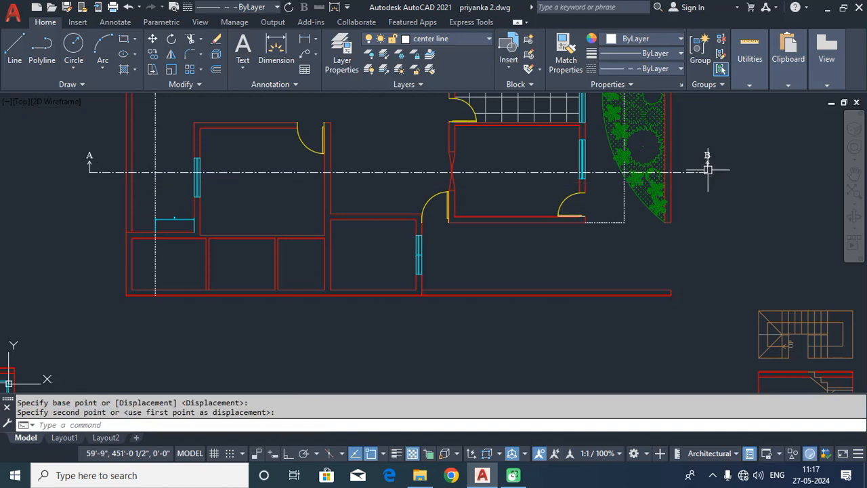
Make the wall layer current
click(479, 39)
click(425, 191)
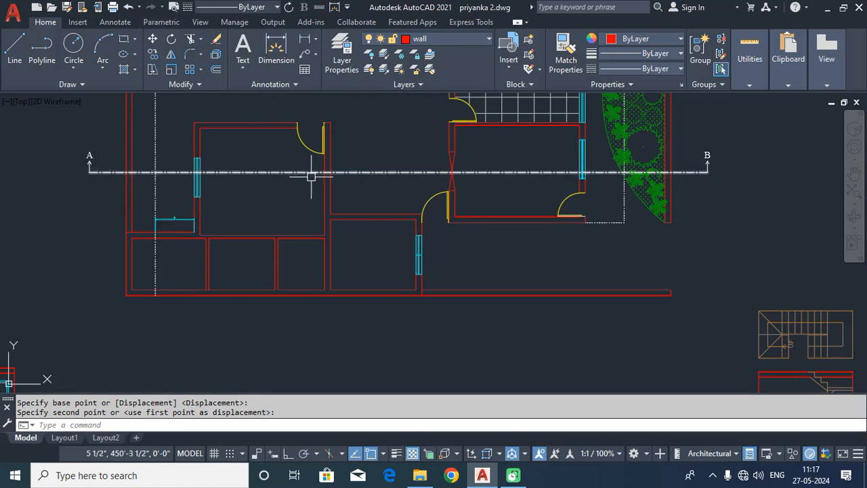
click(201, 23)
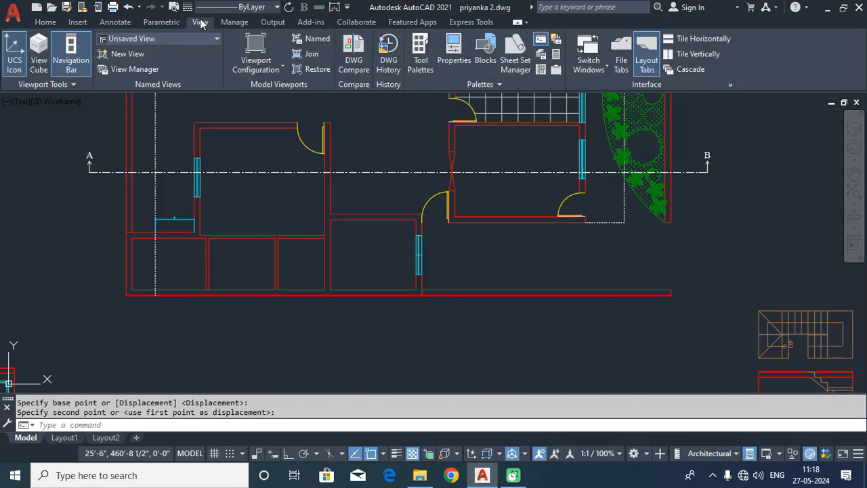
click(45, 23)
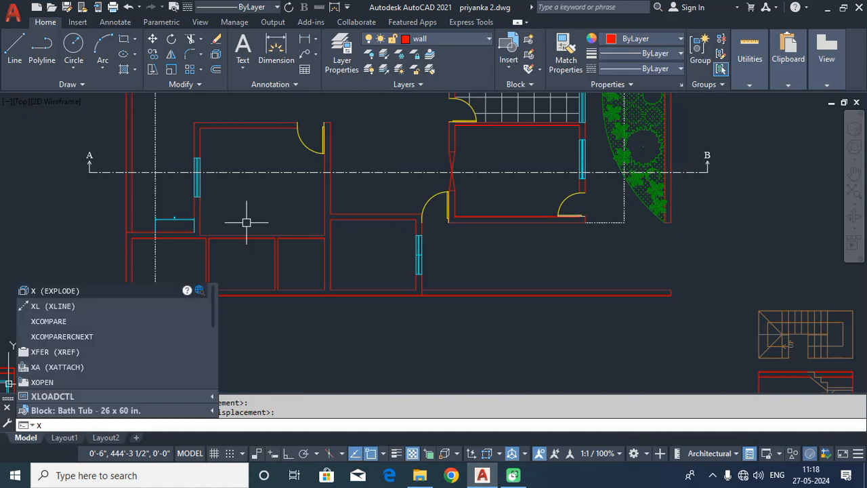
Project vertical construction lines through the faces of the outer wall near A and of the adjacent window wall
text(l)
key(Return)
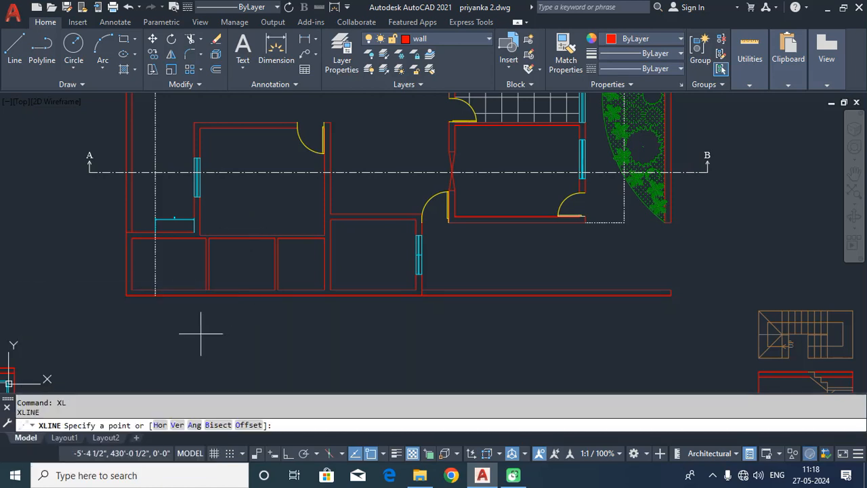
click(177, 425)
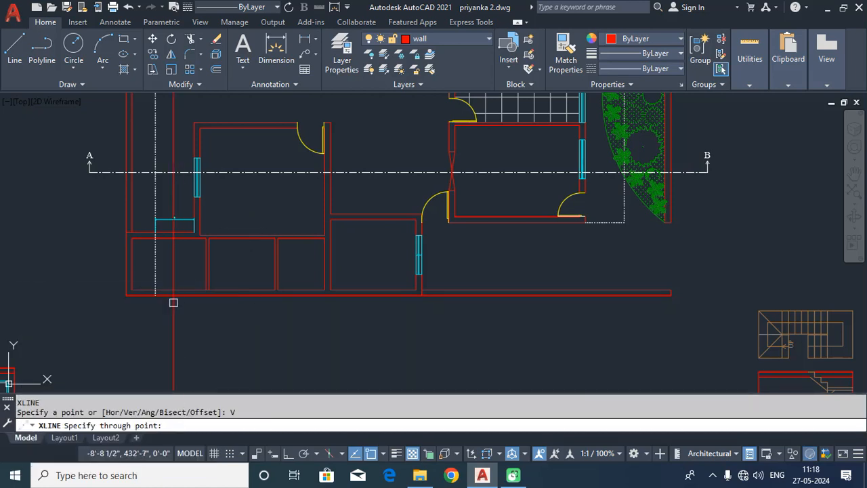
scroll(128, 170, up, 2)
click(128, 162)
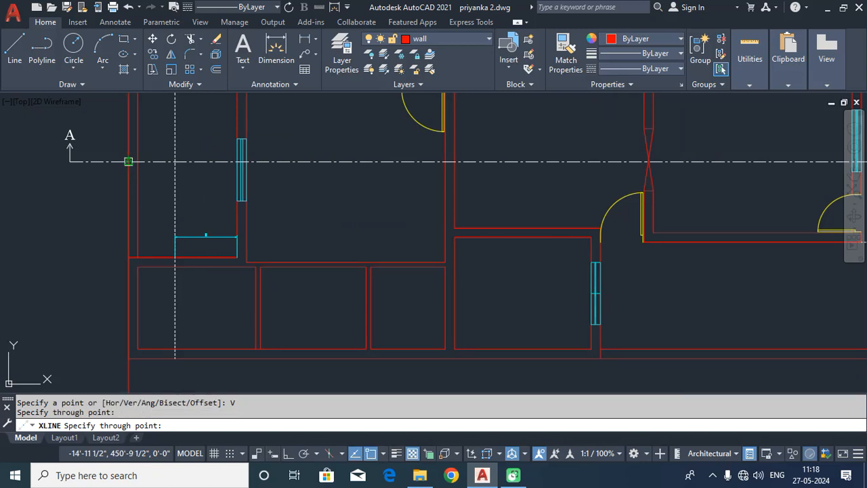
scroll(132, 160, up, 3)
click(157, 159)
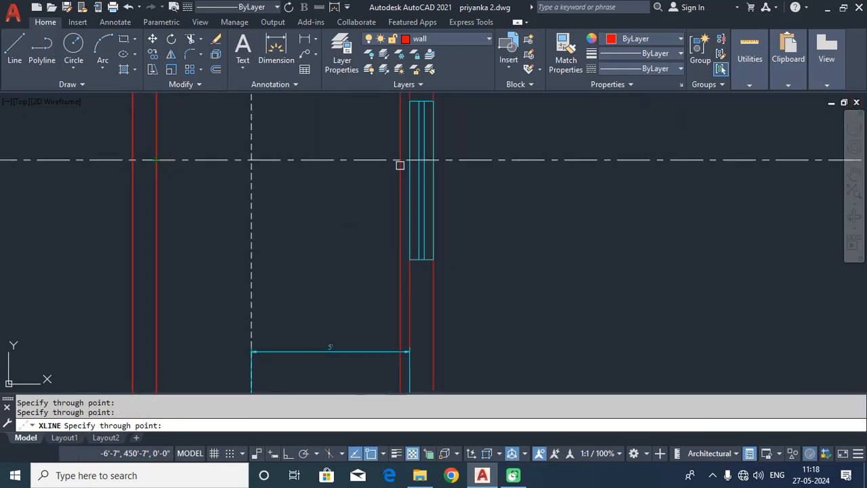
click(434, 160)
Add vertical construction lines through both faces of the next interior wall and of the wall with the crossed opening
mouse_move(685, 187)
middle_down()
mouse_move(484, 188)
mouse_move(284, 229)
middle_up()
click(390, 201)
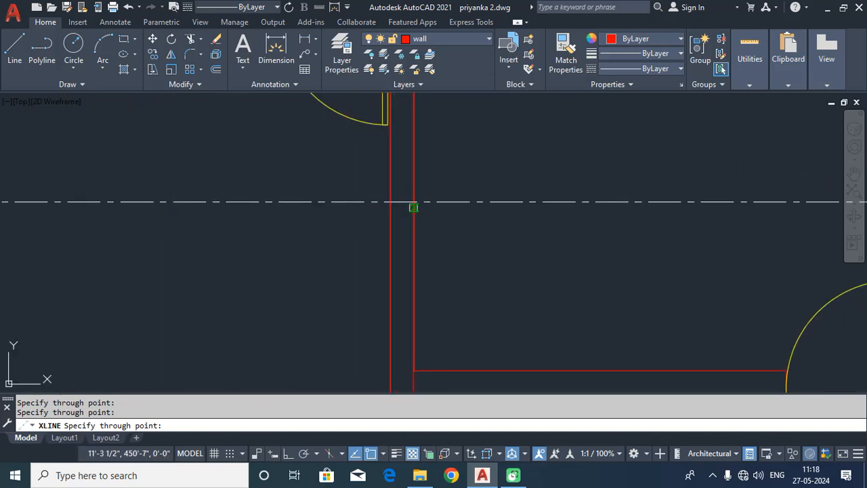
click(414, 201)
scroll(563, 227, down, 2)
middle_drag(564, 226, 142, 250)
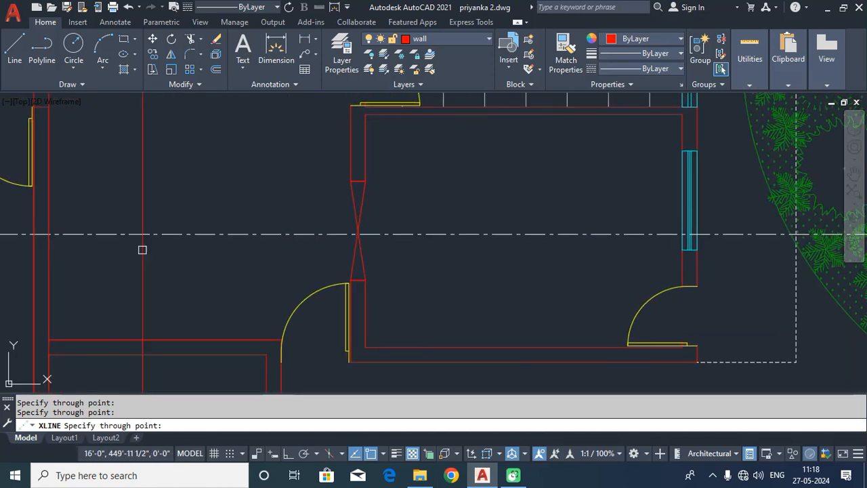
click(351, 279)
click(366, 280)
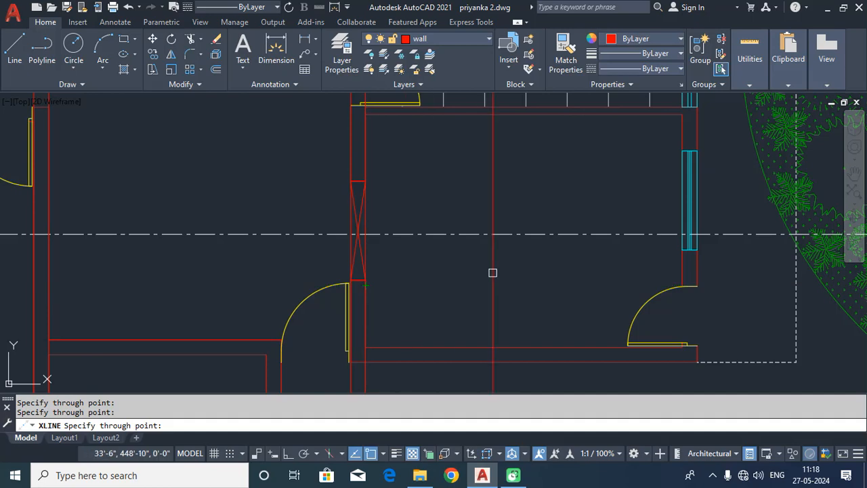
Add vertical construction lines through the faces of the window wall beside the garden and of the boundary wall near B, and finish
middle_drag(504, 275, 193, 271)
scroll(381, 230, up, 4)
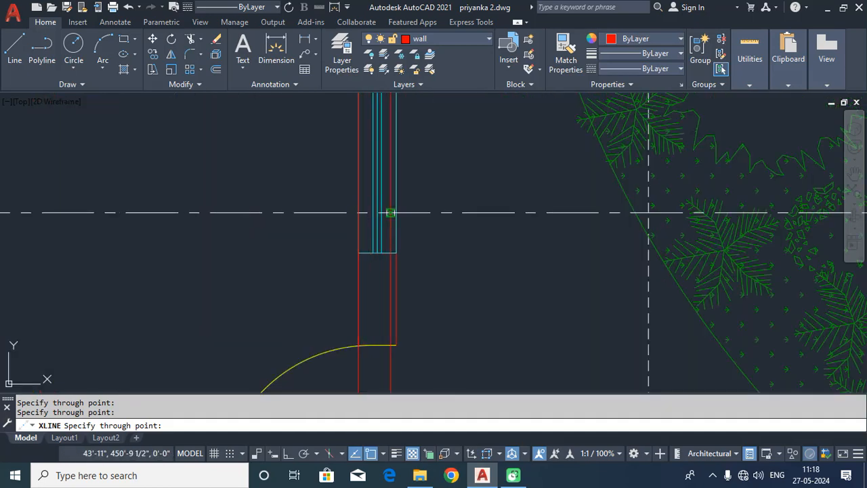
click(396, 212)
scroll(484, 242, down, 4)
middle_drag(484, 242, 229, 246)
scroll(228, 246, up, 2)
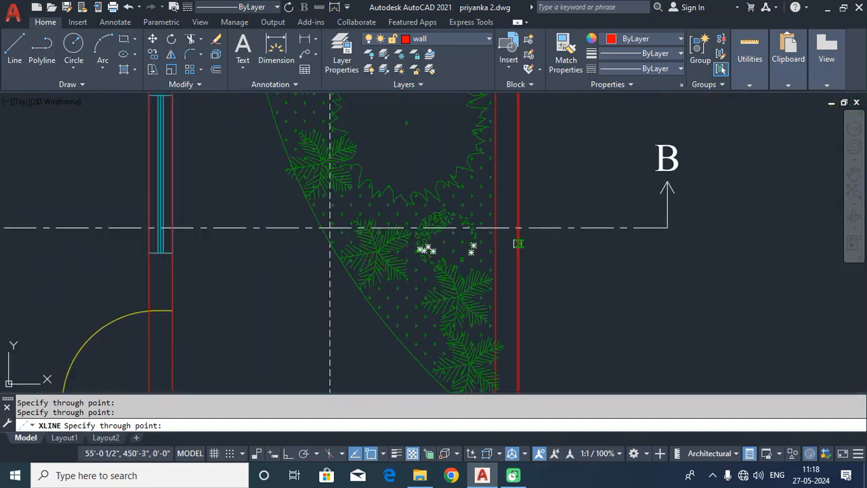
click(496, 228)
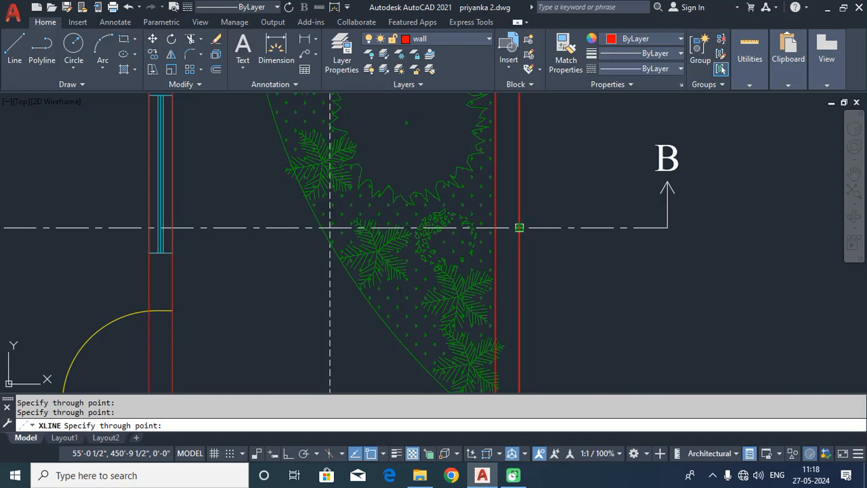
click(519, 227)
scroll(520, 229, down, 5)
middle_drag(253, 250, 465, 250)
key(Return)
Draw a horizontal base line with Ortho on below the floor plan, crossing all the vertical construction lines
middle_drag(353, 308, 364, 211)
mouse_move(393, 308)
middle_down()
mouse_move(380, 289)
mouse_move(366, 216)
middle_up()
text(L)
key(Return)
middle_drag(177, 299, 156, 276)
click(138, 278)
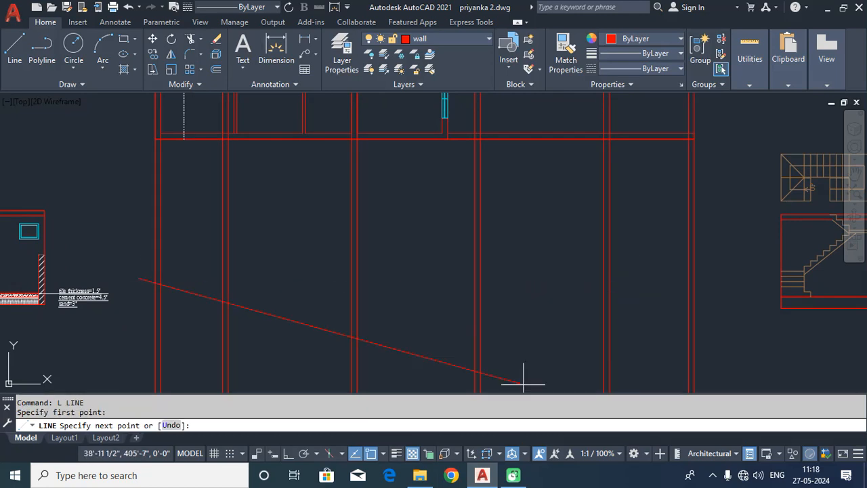
key(F8)
click(720, 339)
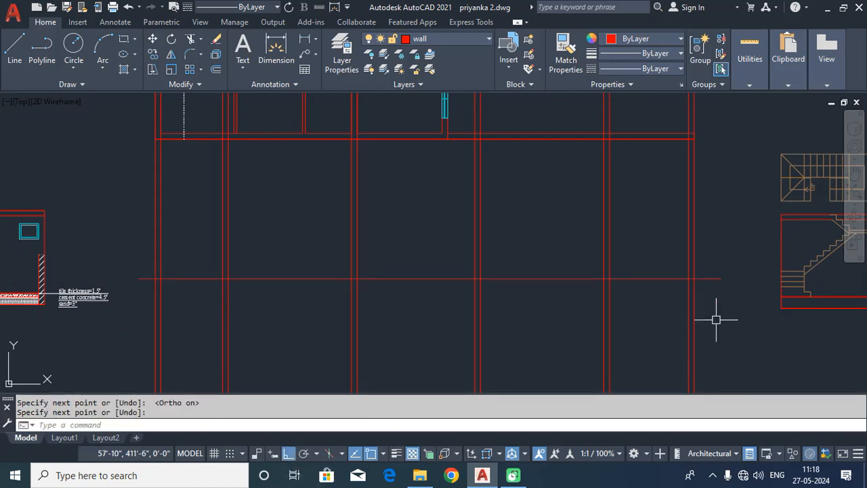
key(Return)
Offset the horizontal base line 1'6" upward
text(O)
key(Return)
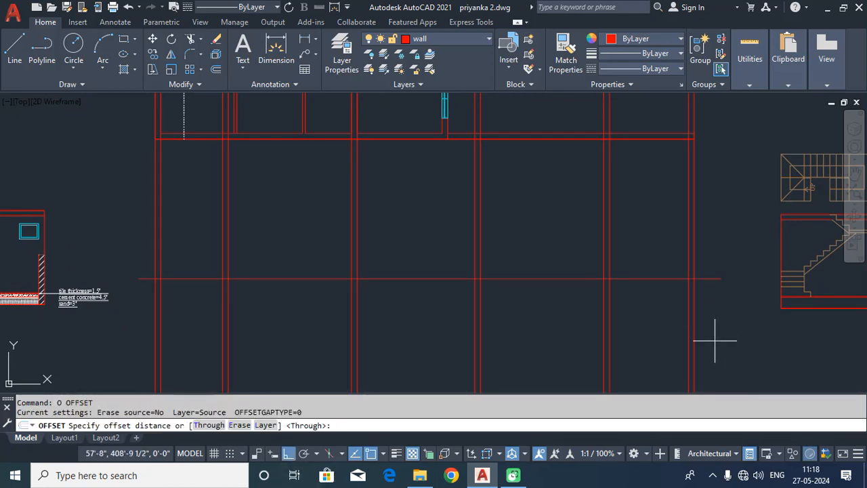
middle_drag(691, 179, 683, 250)
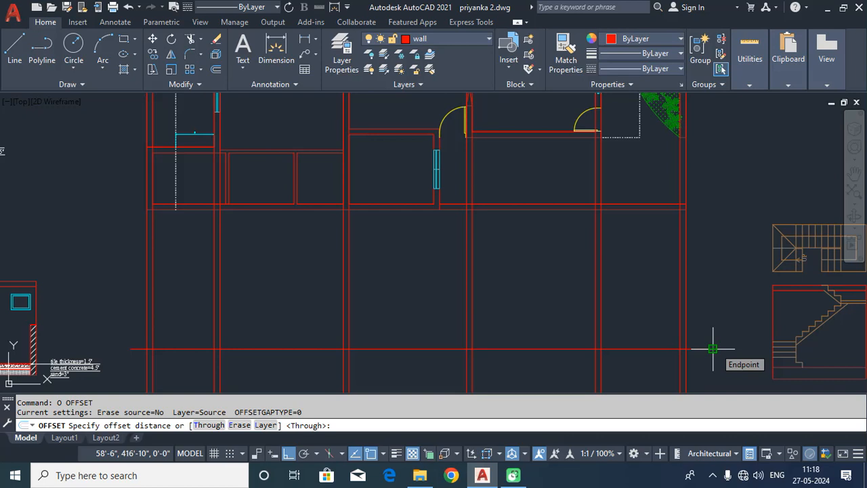
key(Return)
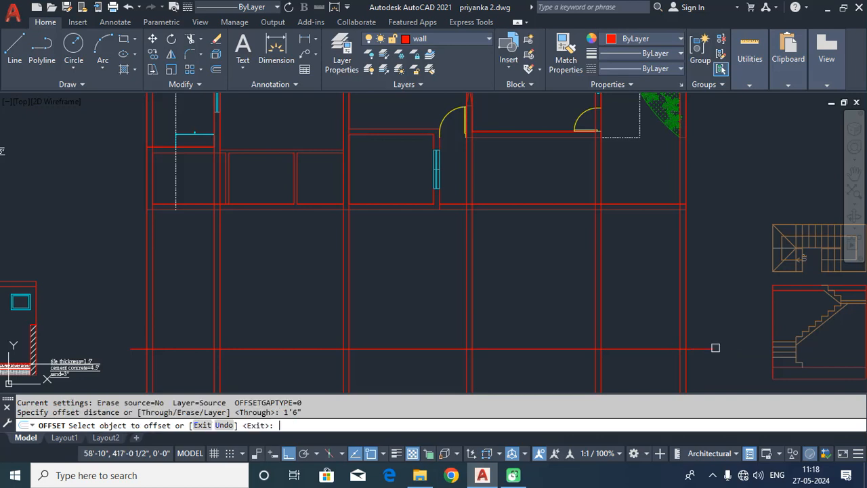
click(716, 349)
click(708, 319)
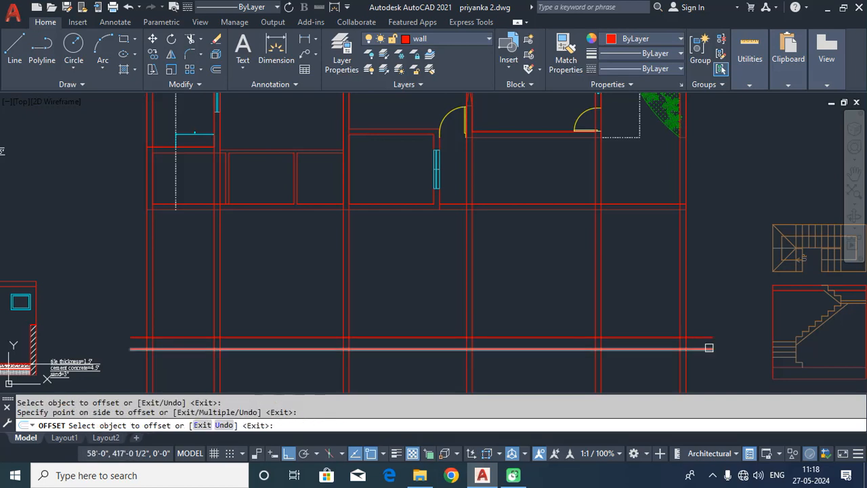
key(Escape)
Offset the upper of the two horizontal lines 10' upward
text(o)
key(Return)
text(10')
key(Return)
click(698, 337)
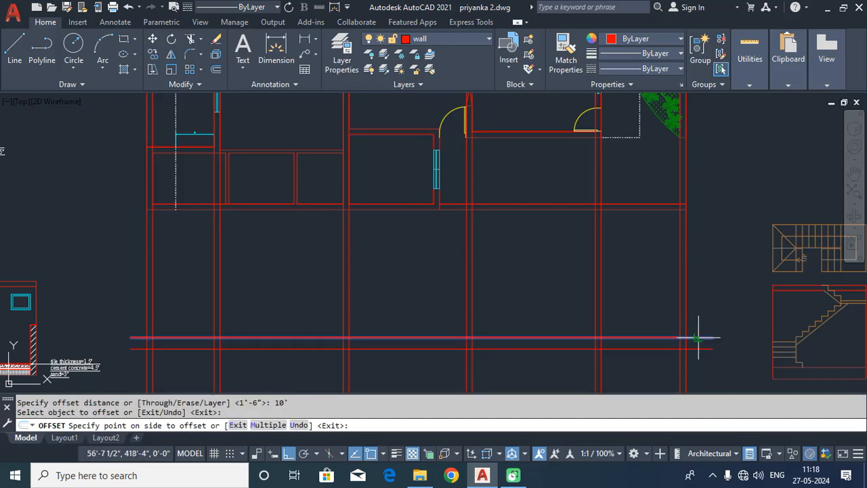
click(699, 306)
key(Return)
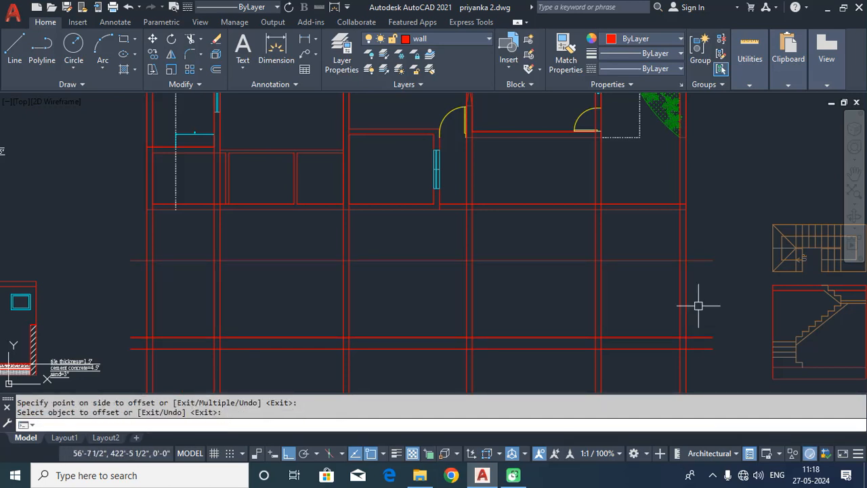
Offset the ceiling line 8" upward to form the slab thickness
text(o)
key(Return)
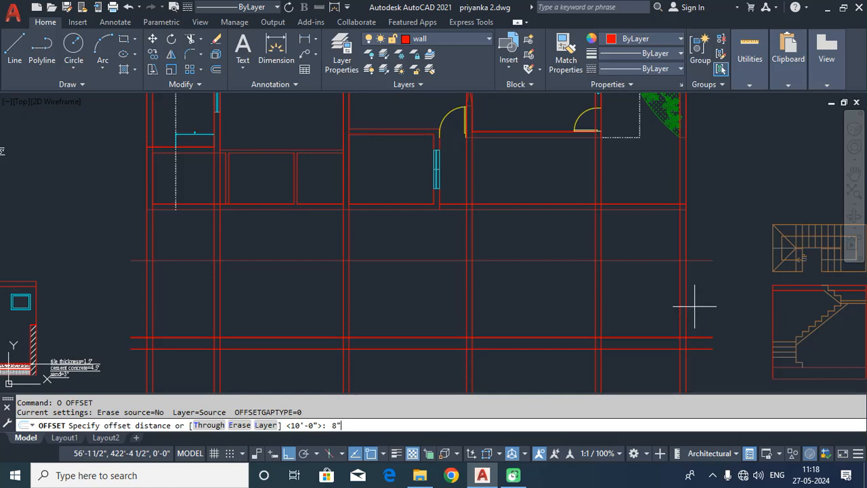
key(Return)
click(702, 261)
click(707, 239)
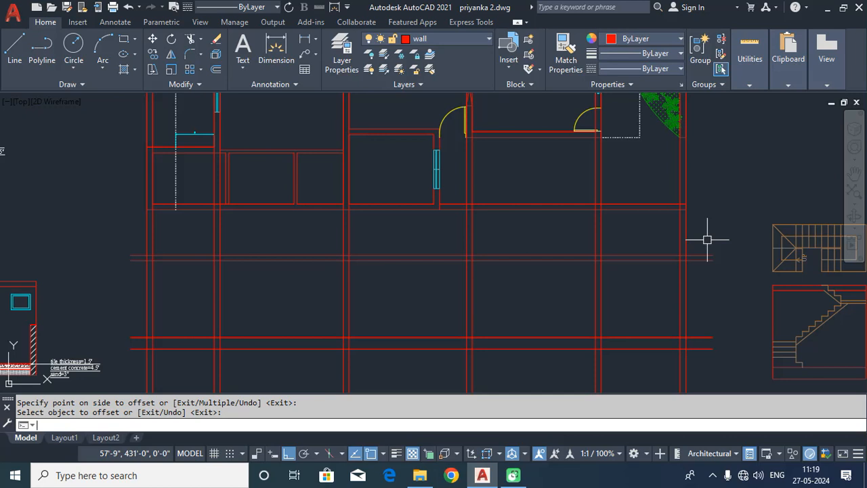
Trim the construction line ends projecting beyond the outer walls, below the base line and above the slab's upper line
text(tr)
key(Return)
mouse_move(706, 260)
mouse_down()
mouse_move(682, 364)
mouse_move(690, 387)
mouse_up()
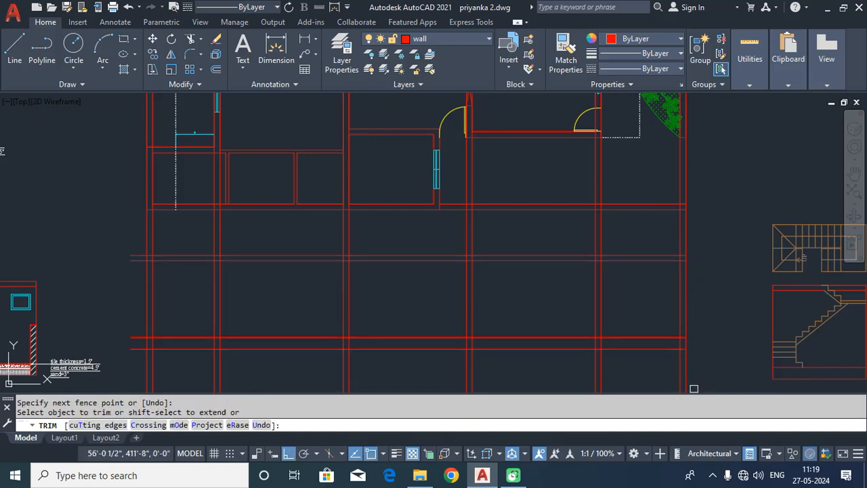
drag(136, 243, 139, 363)
mouse_move(720, 370)
mouse_down()
mouse_move(194, 349)
mouse_move(129, 359)
mouse_up()
drag(583, 230, 121, 232)
Trim the floor line segments that cross the thickness of each wall in the section
middle_drag(168, 315, 199, 294)
scroll(196, 303, up, 2)
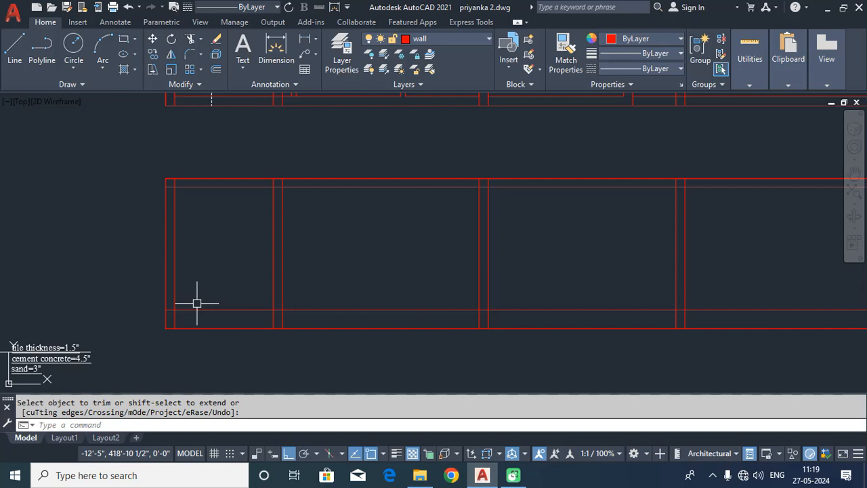
key(Return)
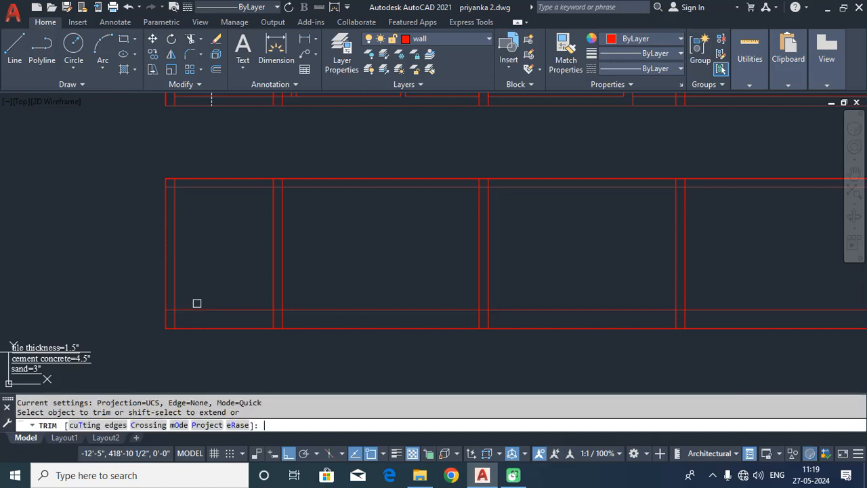
scroll(166, 308, up, 4)
scroll(467, 314, down, 3)
scroll(451, 329, up, 3)
scroll(451, 329, up, 3)
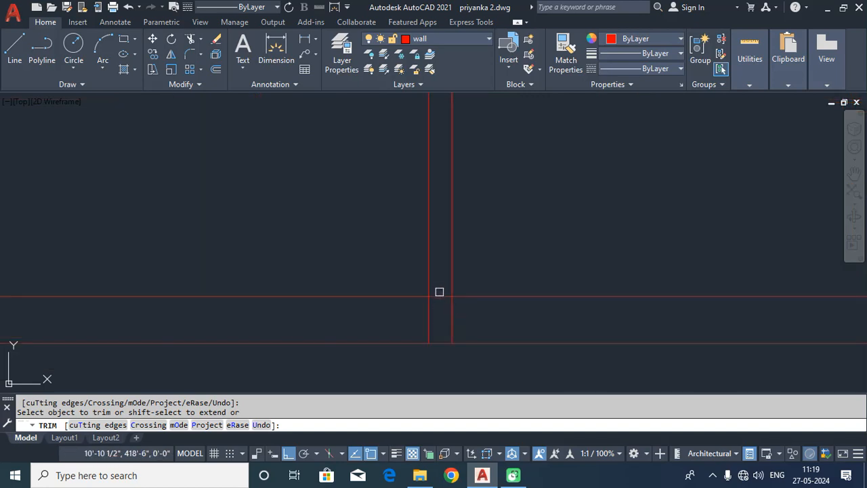
scroll(264, 329, down, 2)
scroll(416, 328, up, 2)
scroll(614, 323, down, 3)
scroll(393, 309, up, 3)
scroll(548, 306, down, 3)
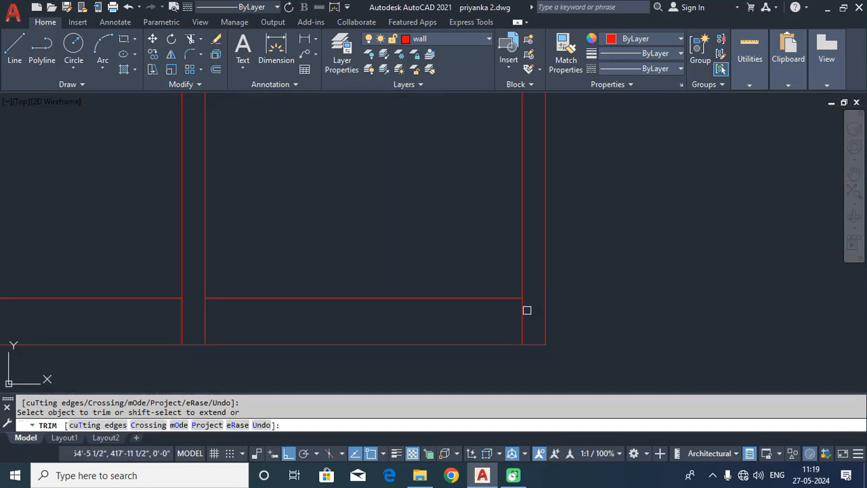
scroll(527, 309, down, 2)
mouse_move(270, 262)
middle_down()
mouse_move(473, 252)
mouse_move(411, 272)
middle_up()
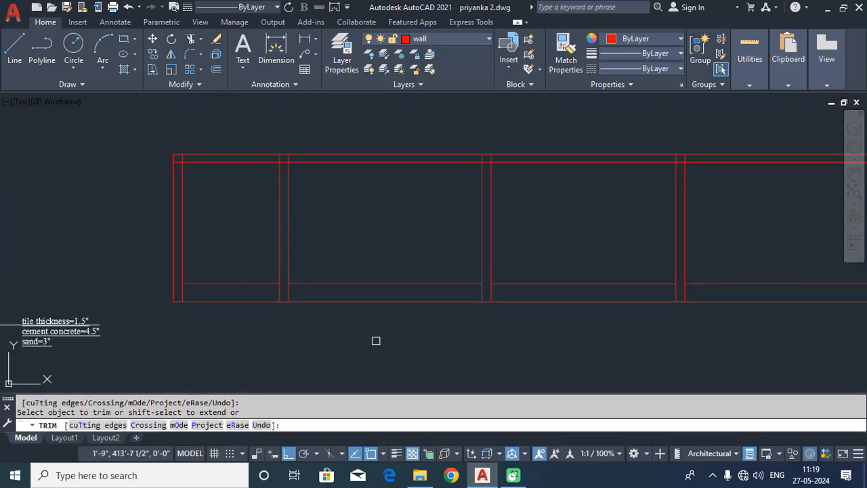
key(Escape)
Trim the vertical wall lines that run through the thickness of the ceiling slab, keeping the slab's outer ends
key(Return)
scroll(172, 161, up, 4)
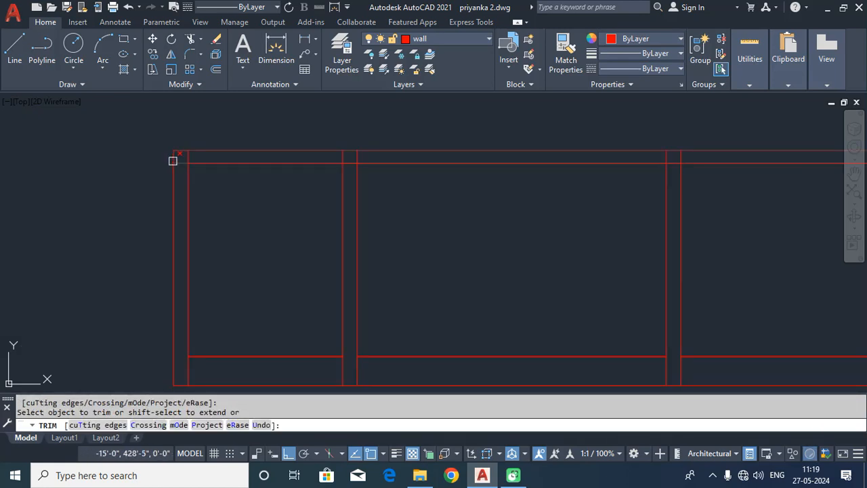
click(480, 158)
scroll(597, 207, down, 3)
scroll(395, 257, up, 5)
scroll(462, 207, up, 2)
click(482, 217)
click(341, 217)
scroll(534, 235, down, 4)
middle_drag(589, 244, 167, 265)
scroll(461, 255, up, 4)
click(511, 240)
click(355, 232)
scroll(298, 275, down, 4)
middle_drag(299, 275, 168, 276)
scroll(702, 272, up, 4)
click(654, 254)
click(538, 260)
scroll(683, 288, down, 4)
middle_drag(683, 288, 63, 286)
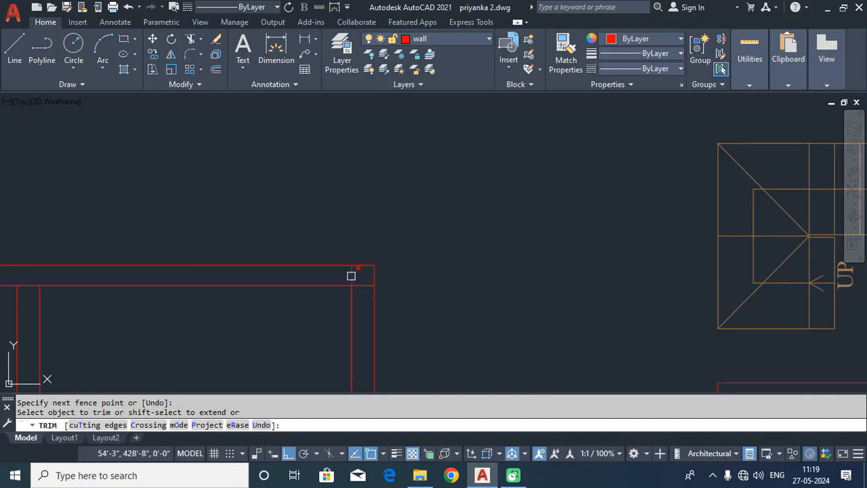
click(351, 276)
key(Return)
Make win the current layer and draw a line across the second wall from end A at floor level
scroll(276, 307, down, 4)
middle_drag(277, 321, 595, 242)
scroll(444, 269, down, 2)
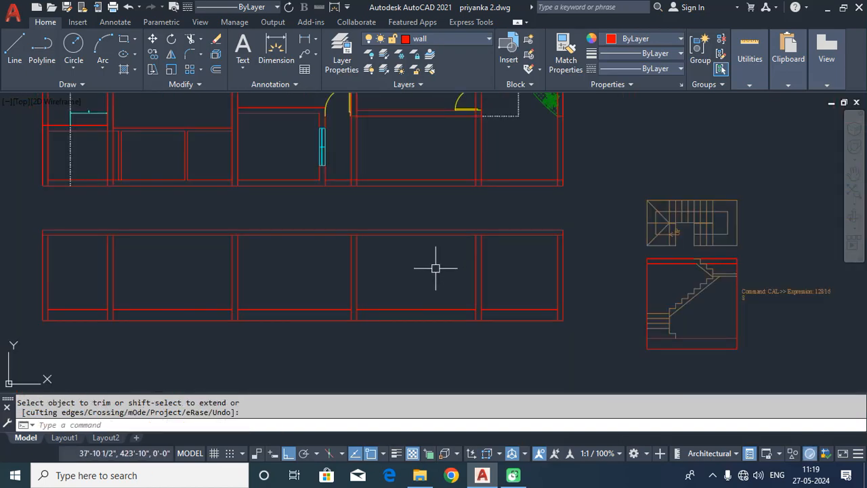
middle_drag(194, 255, 249, 266)
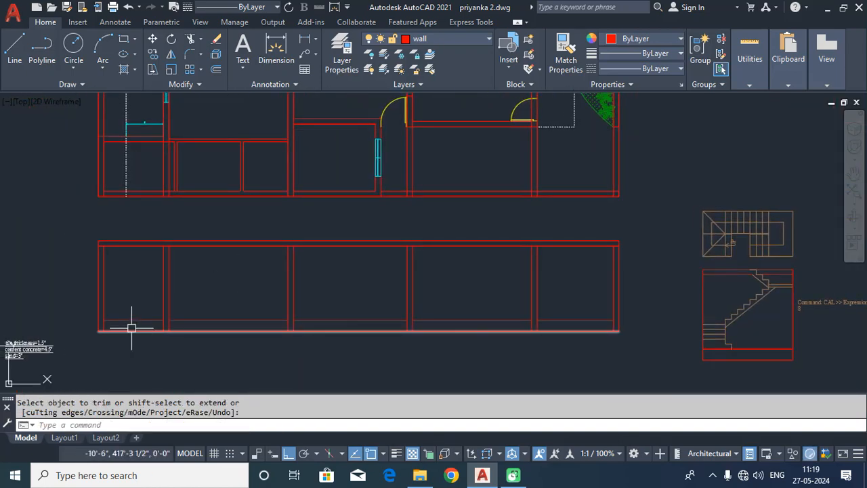
scroll(145, 323, up, 3)
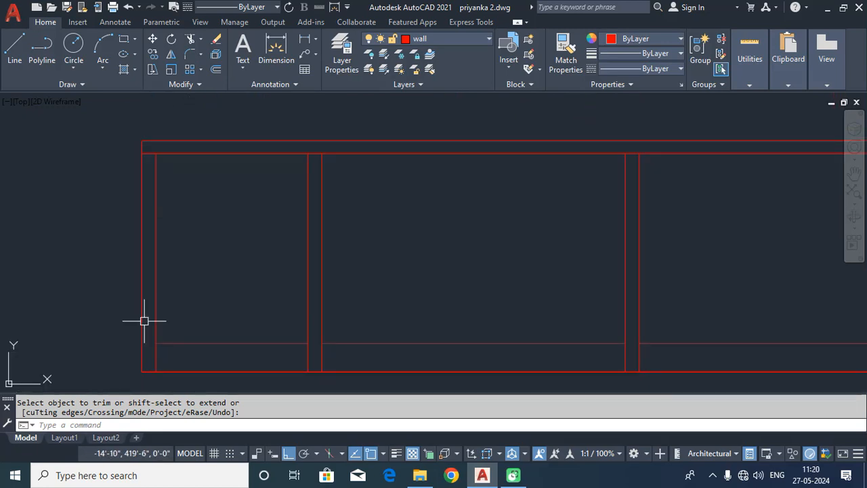
click(480, 40)
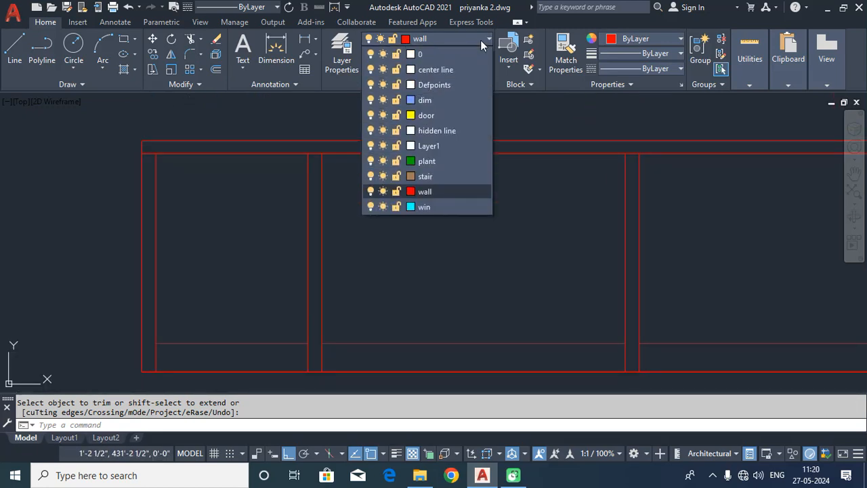
click(427, 207)
middle_drag(419, 171, 414, 298)
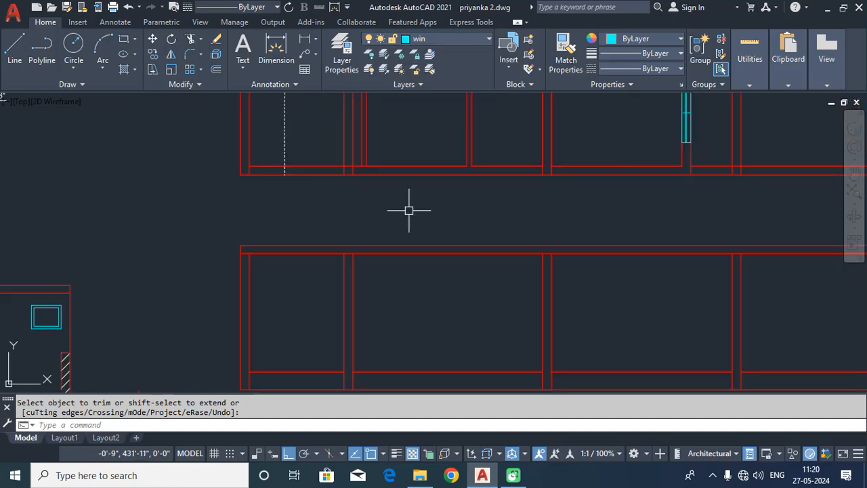
scroll(409, 267, down, 5)
scroll(352, 145, up, 2)
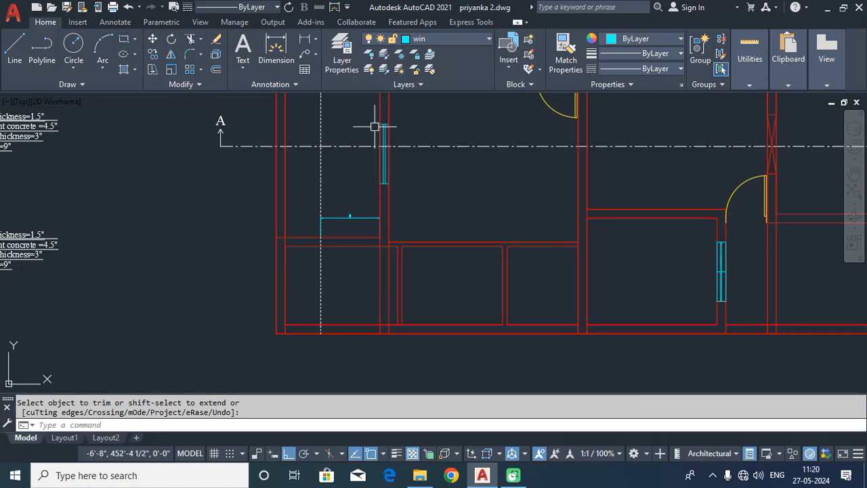
scroll(375, 133, down, 2)
scroll(389, 169, up, 2)
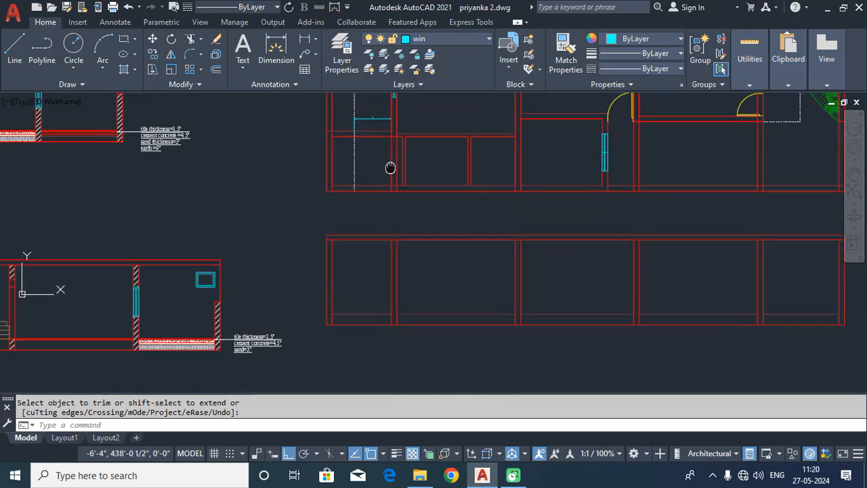
scroll(405, 274, up, 1)
key(Return)
text(l)
key(Return)
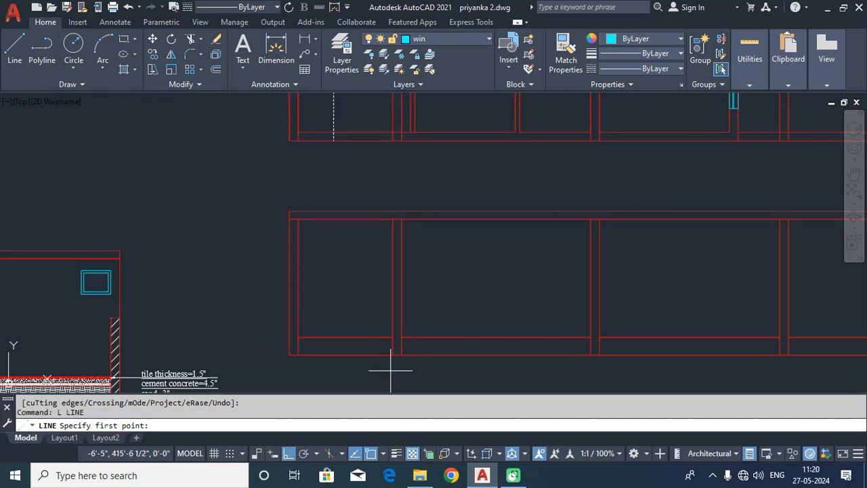
scroll(393, 335, up, 4)
click(391, 335)
click(413, 336)
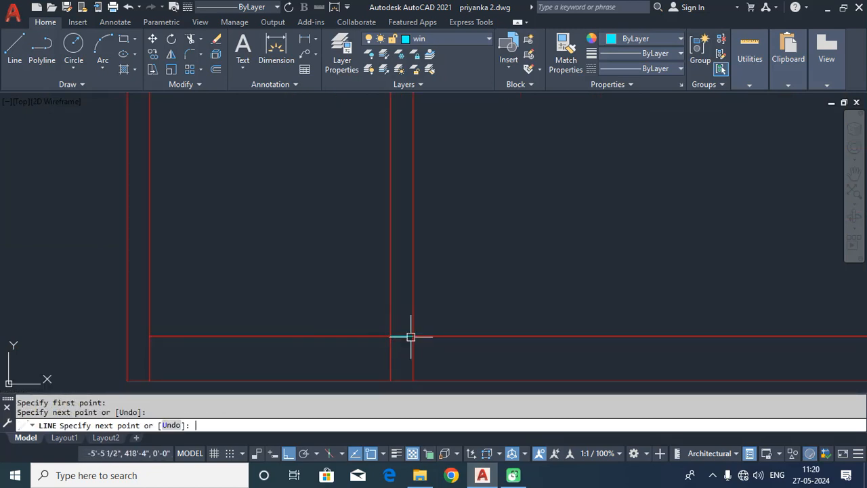
key(Return)
Move the short line across the wall 3' up from floor level as the window sill
text(M)
key(Return)
click(398, 335)
key(Return)
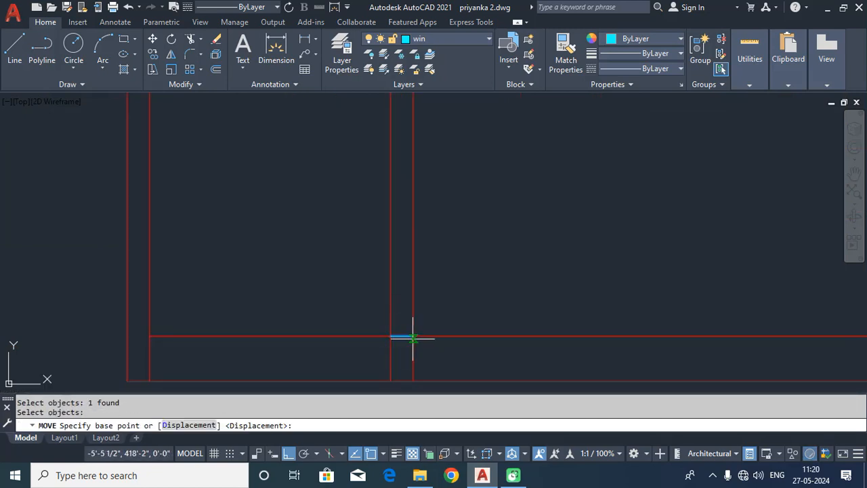
click(414, 335)
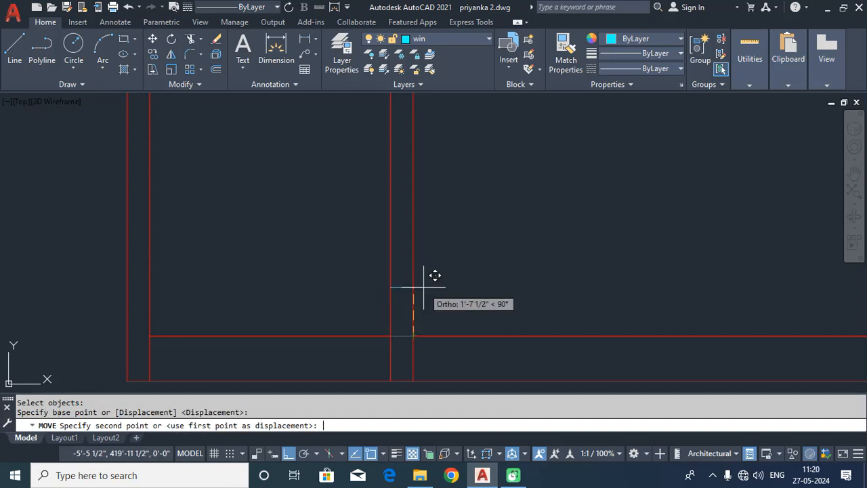
text(3')
key(Return)
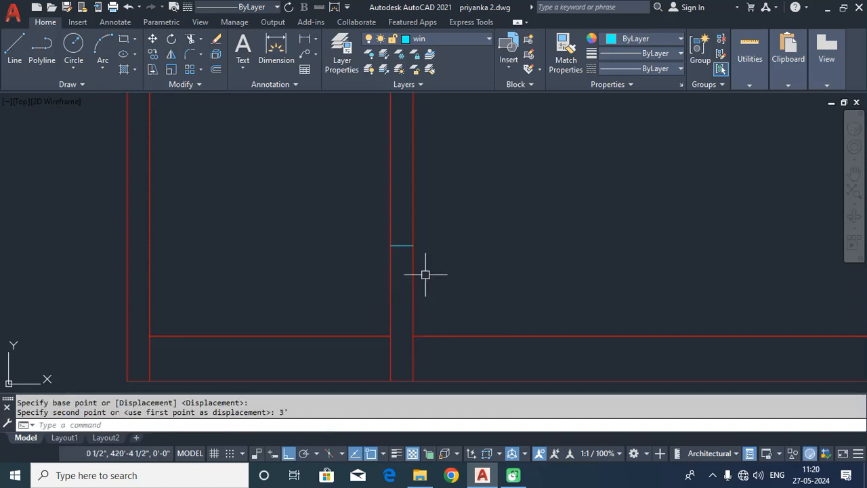
Offset the sill line 4' upward to mark the window head
text(O)
key(Return)
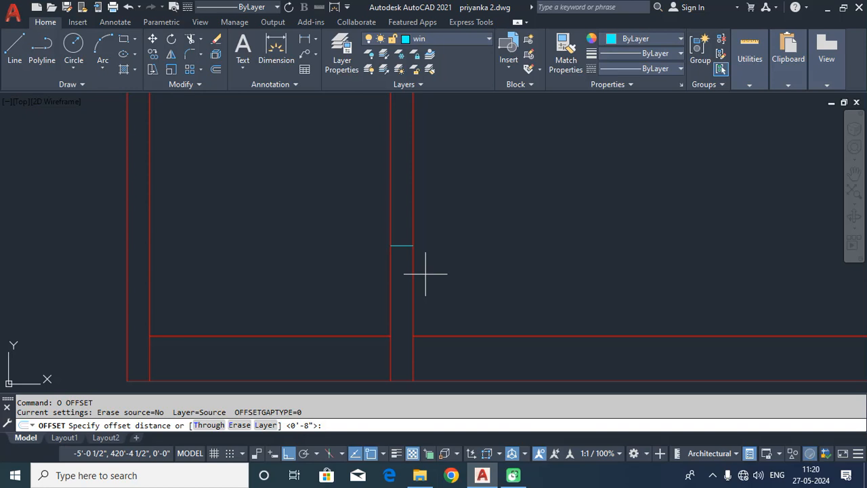
text(4')
key(Return)
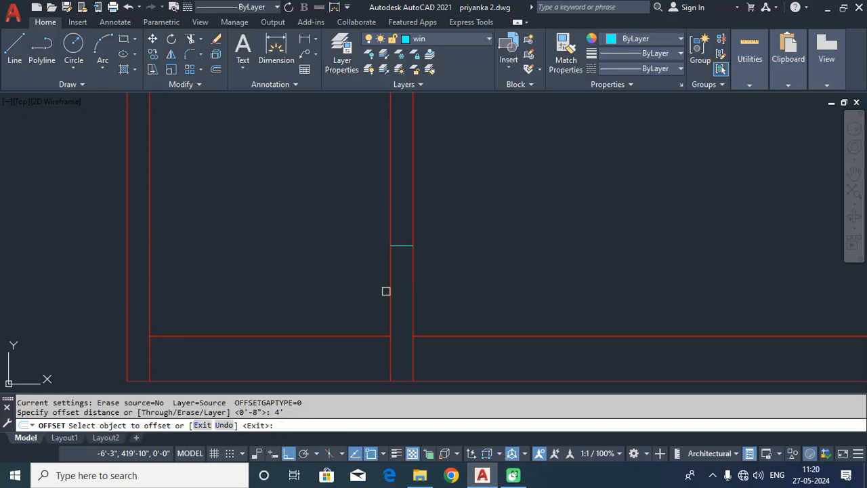
click(399, 247)
click(401, 191)
key(Return)
Draw vertical lines joining the window's head and sill along both faces of the wall
text(L)
key(Return)
click(391, 125)
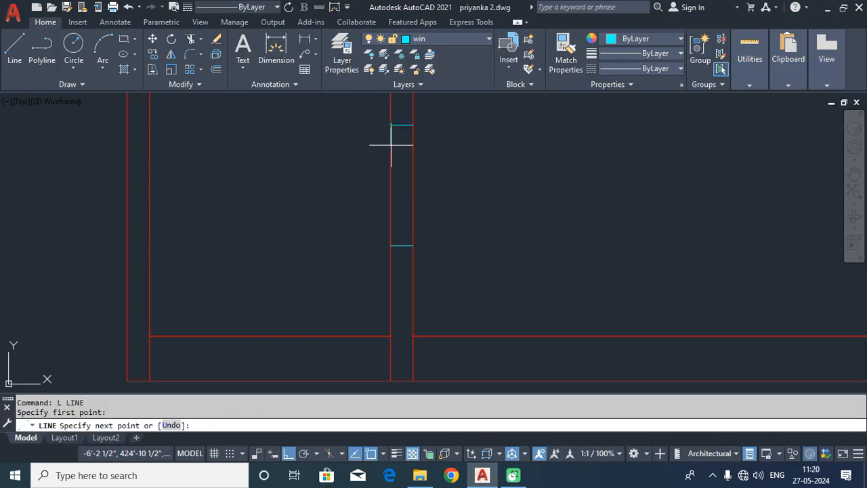
click(394, 244)
key(Return)
key(Return)
click(413, 125)
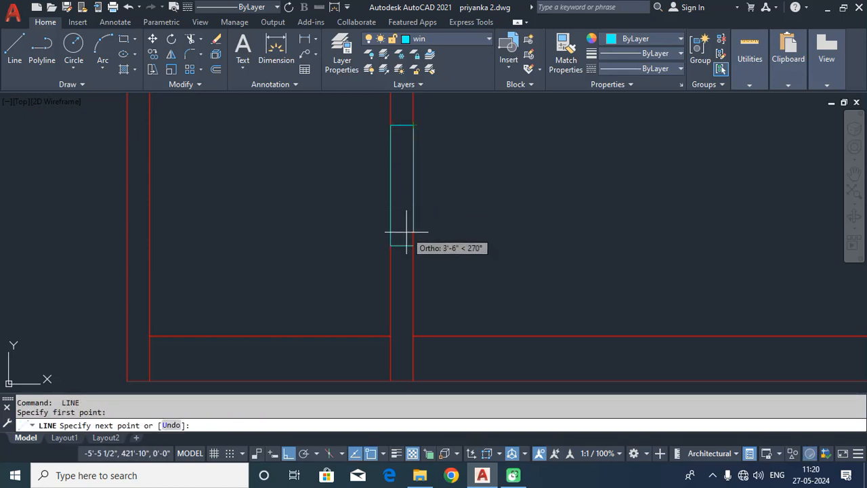
click(415, 246)
key(Return)
scroll(419, 256, up, 8)
text(tr)
key(Return)
scroll(400, 208, down, 4)
middle_drag(401, 207, 418, 332)
key(Escape)
scroll(465, 287, down, 4)
Offset the window's head and sill lines 2.5" inward to form the frame
text(o)
key(Return)
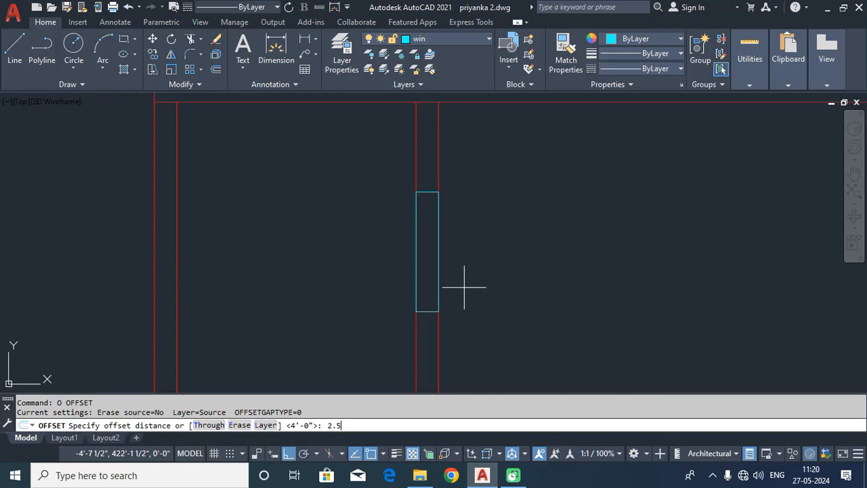
key(Return)
scroll(444, 206, up, 2)
click(416, 183)
click(407, 239)
click(427, 376)
click(426, 322)
key(Return)
Draw a vertical line between the midpoints of the two inner frame lines of the window
text(L)
key(Return)
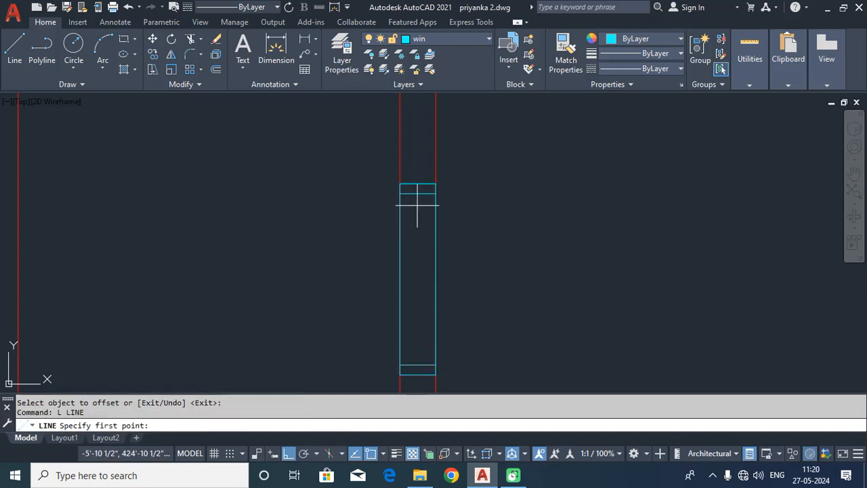
click(417, 193)
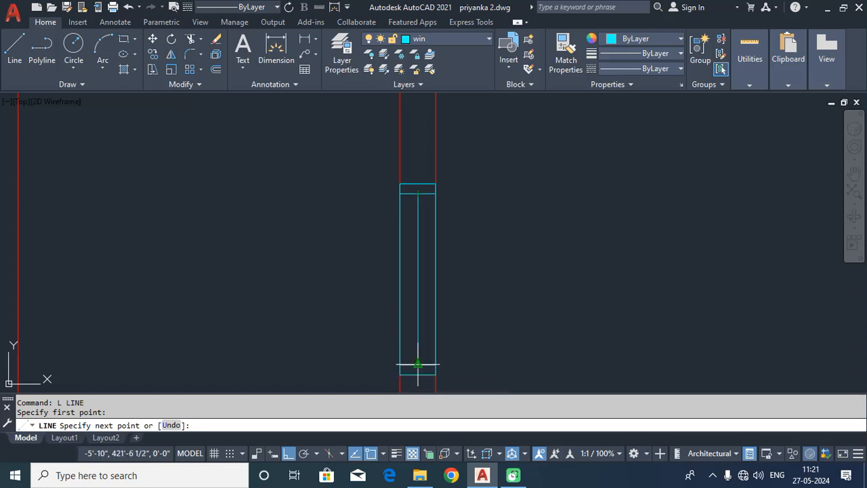
click(418, 364)
key(Return)
Offset the window's centre line 1" to both sides for the glass pane, and delete the centre line
text(O)
key(Return)
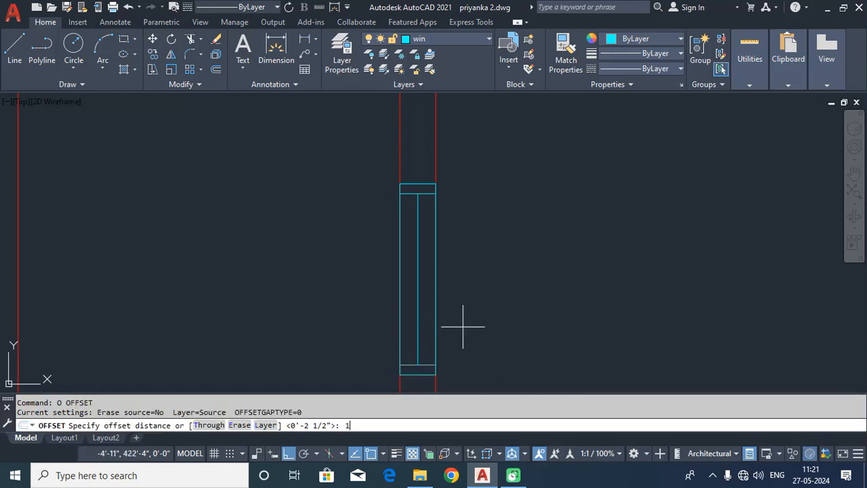
text(1)
key(Return)
scroll(412, 271, up, 4)
click(422, 274)
click(399, 274)
click(423, 280)
click(438, 283)
key(Escape)
click(423, 282)
key(Delete)
Make the dim layer current and dimension the height from the floor line to the window's sill beside the wall's outer face
scroll(489, 329, down, 5)
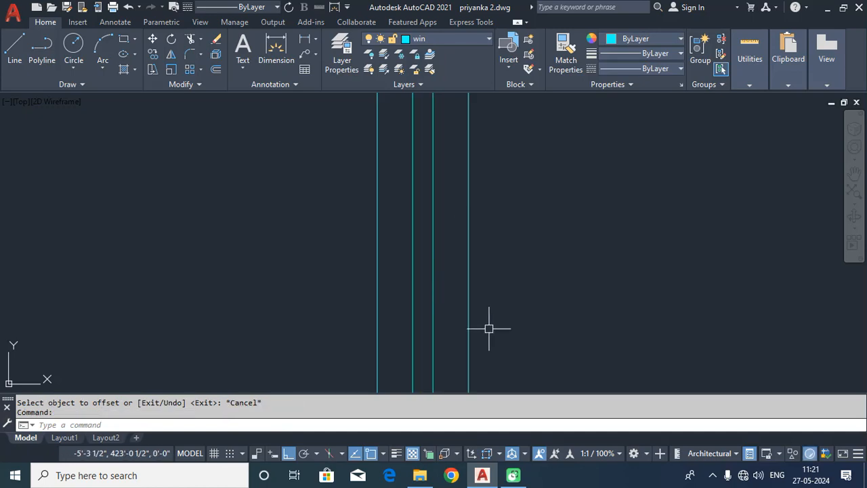
mouse_move(488, 173)
middle_down()
mouse_move(486, 378)
mouse_move(471, 384)
mouse_move(479, 260)
middle_up()
scroll(477, 335, down, 3)
scroll(464, 357, up, 5)
scroll(480, 260, down, 4)
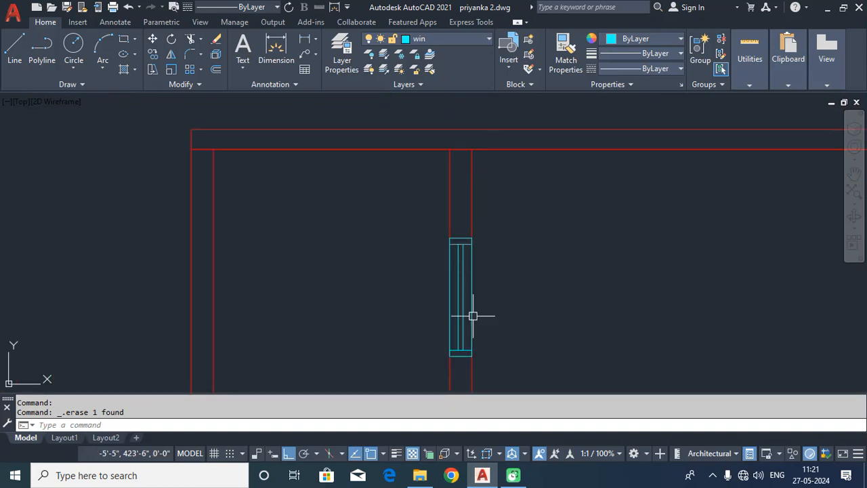
click(467, 39)
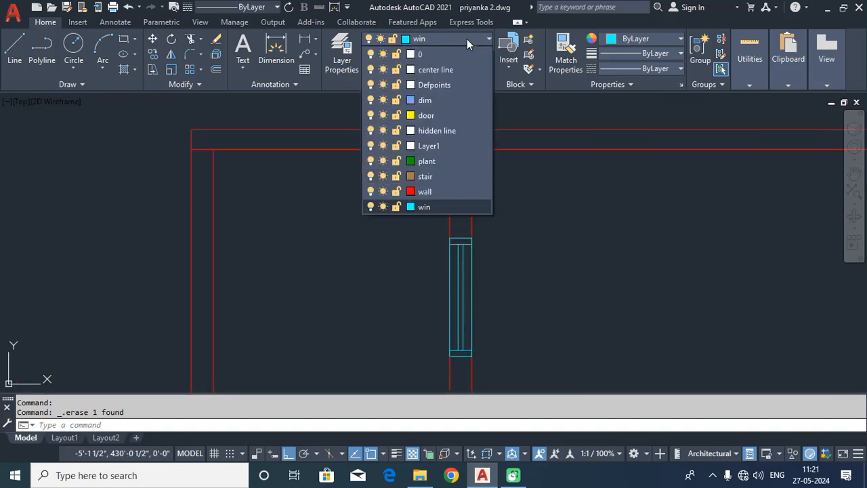
click(396, 101)
click(312, 41)
middle_drag(391, 262, 389, 207)
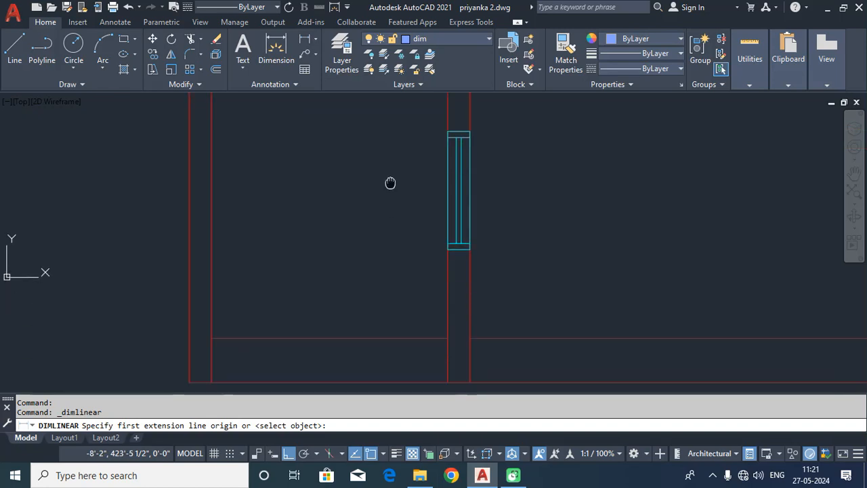
click(448, 323)
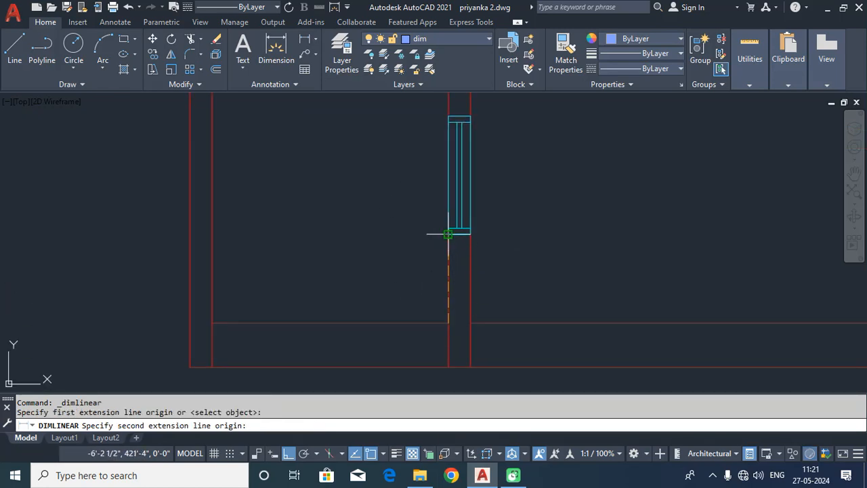
click(449, 233)
click(429, 250)
Dimension the window's full height from sill to head, placing the dimension above the sill-height one
scroll(429, 250, up, 3)
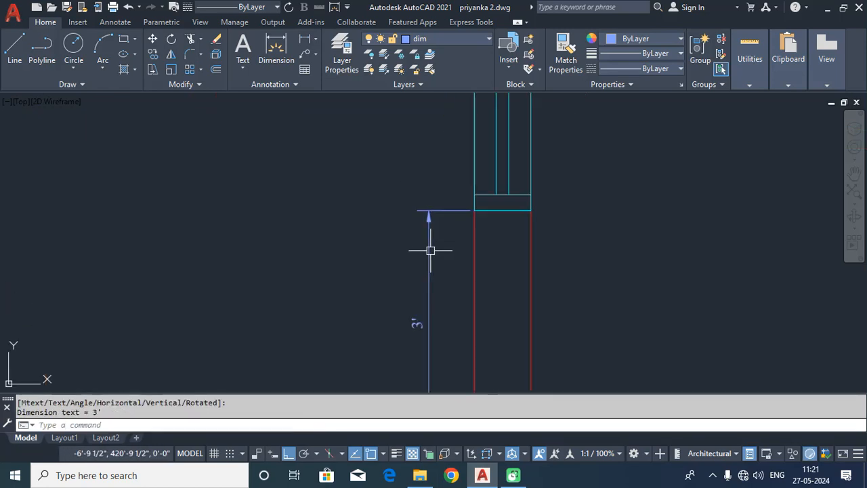
middle_drag(430, 193, 443, 323)
key(Return)
click(467, 347)
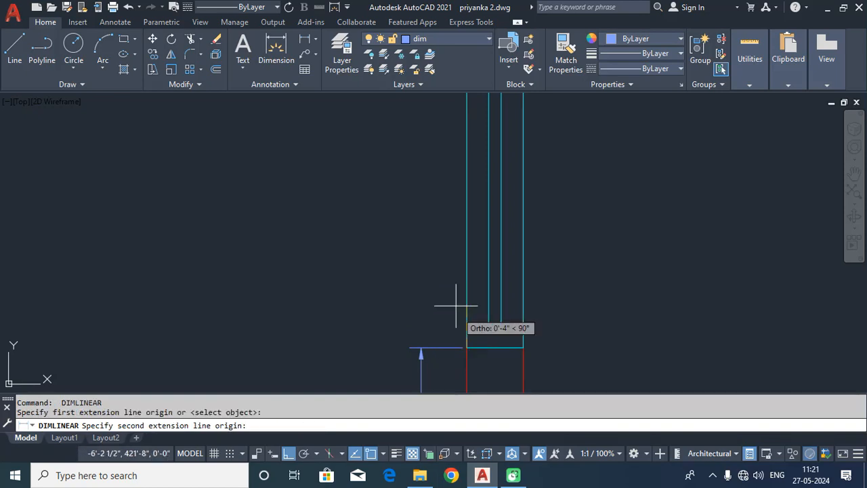
scroll(453, 289, down, 2)
middle_drag(452, 288, 443, 358)
click(453, 206)
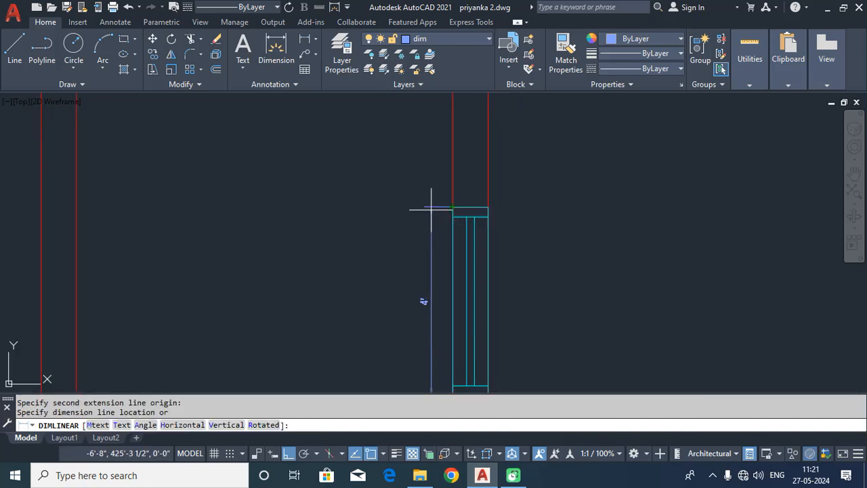
click(428, 244)
Dimension the thickness of the window's head frame on the opposite side of the wall
scroll(488, 224, up, 3)
click(444, 185)
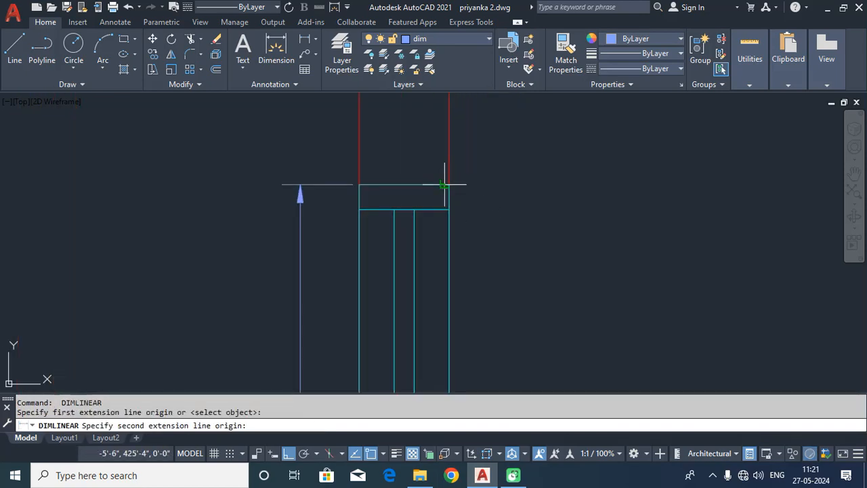
click(445, 208)
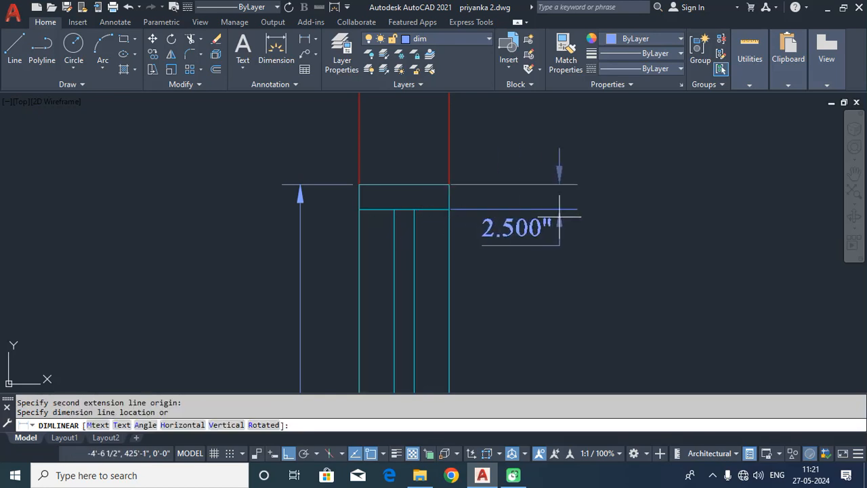
click(561, 227)
Examine the floor plan along section line A–B for the walls and openings it cuts beyond the first window
scroll(564, 241, down, 5)
middle_drag(613, 308, 475, 215)
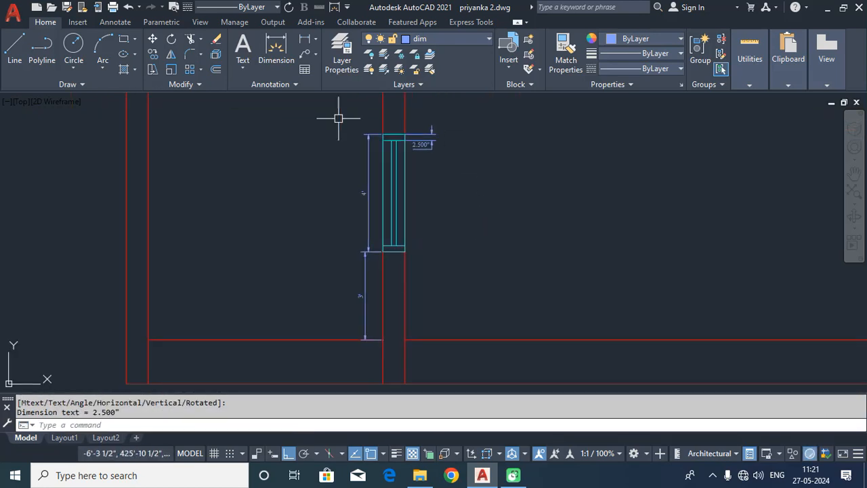
scroll(477, 253, down, 2)
scroll(486, 246, down, 2)
middle_drag(456, 98, 433, 236)
middle_drag(428, 177, 397, 303)
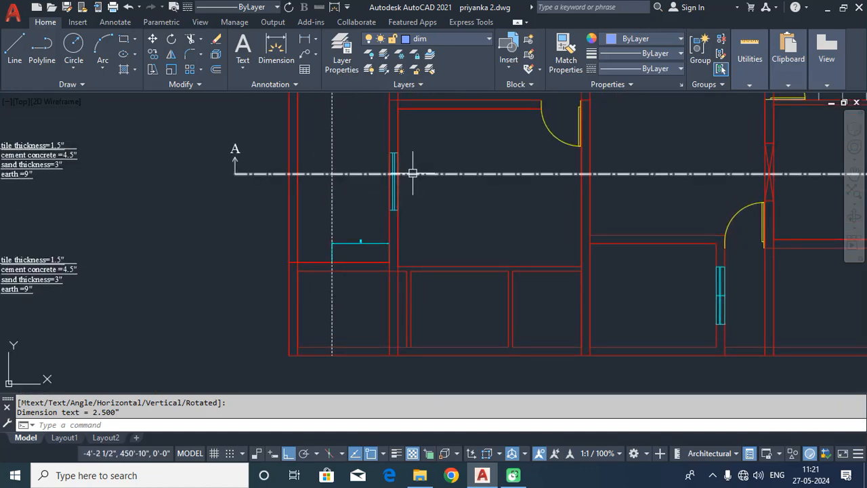
middle_drag(467, 175, 397, 210)
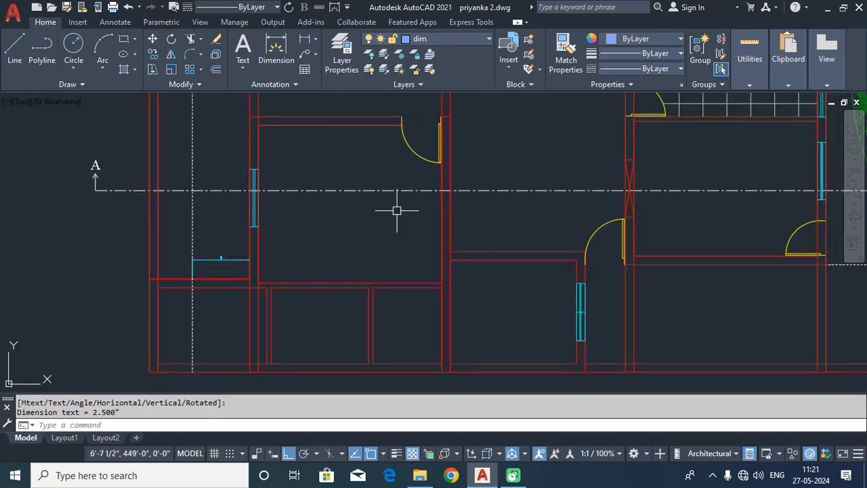
middle_drag(445, 199, 386, 214)
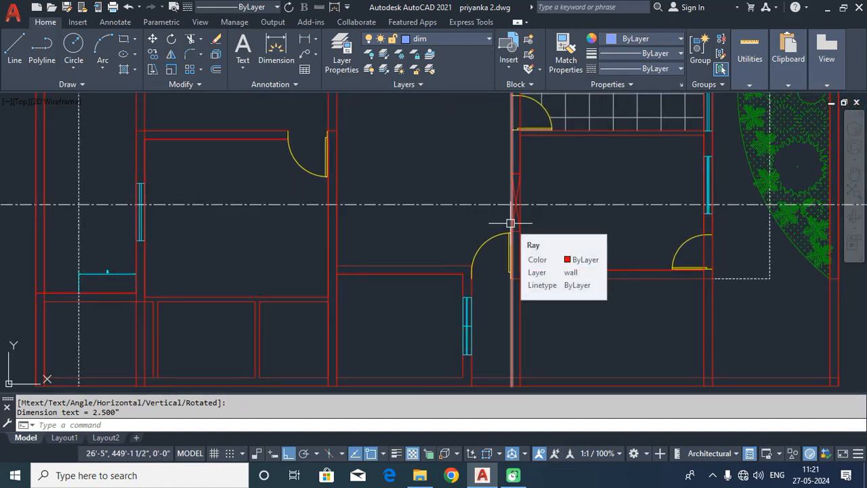
scroll(514, 203, up, 4)
scroll(515, 202, up, 2)
scroll(528, 179, down, 4)
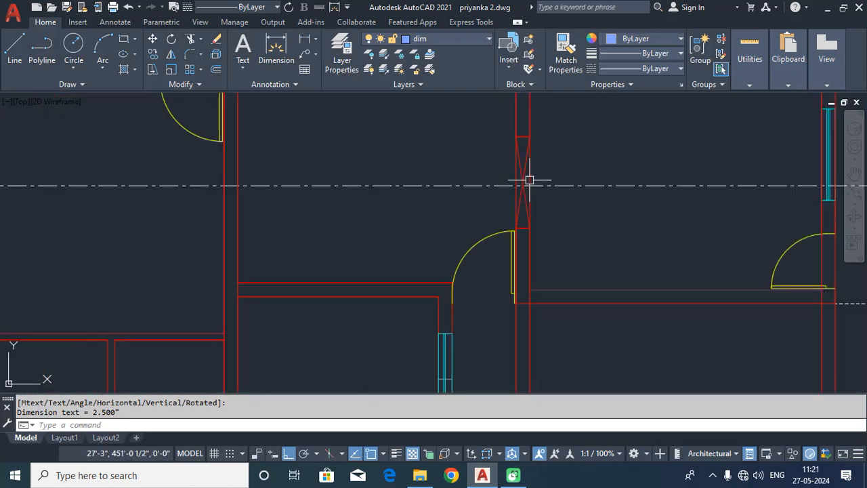
scroll(530, 180, down, 3)
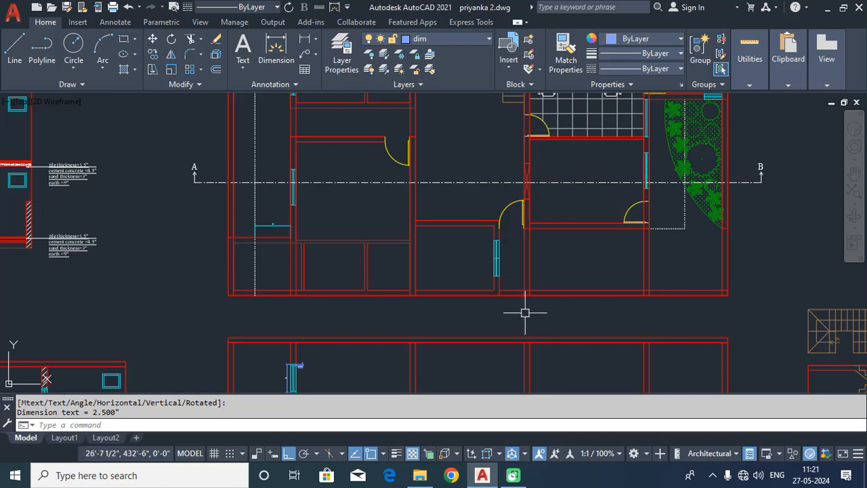
Draw a line across the wall at floor level in the section, below the crossed opening cut by line A–B
middle_drag(522, 310, 523, 217)
scroll(526, 305, up, 2)
scroll(526, 306, up, 4)
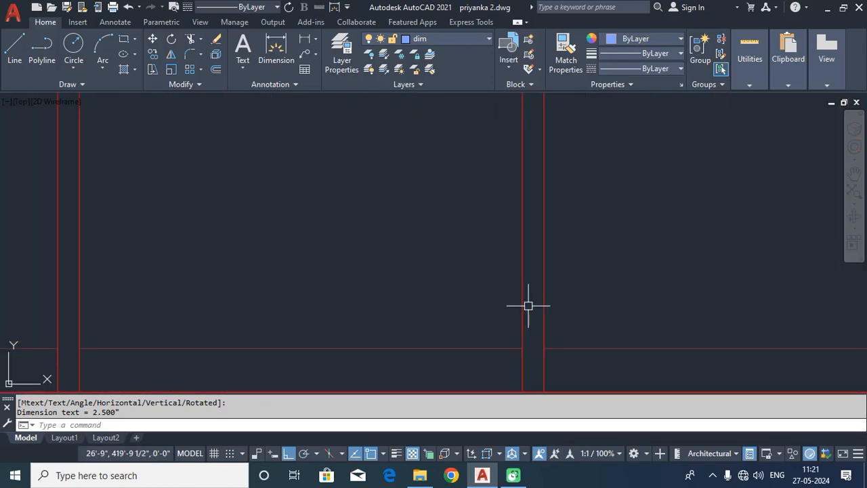
text(l)
key(Return)
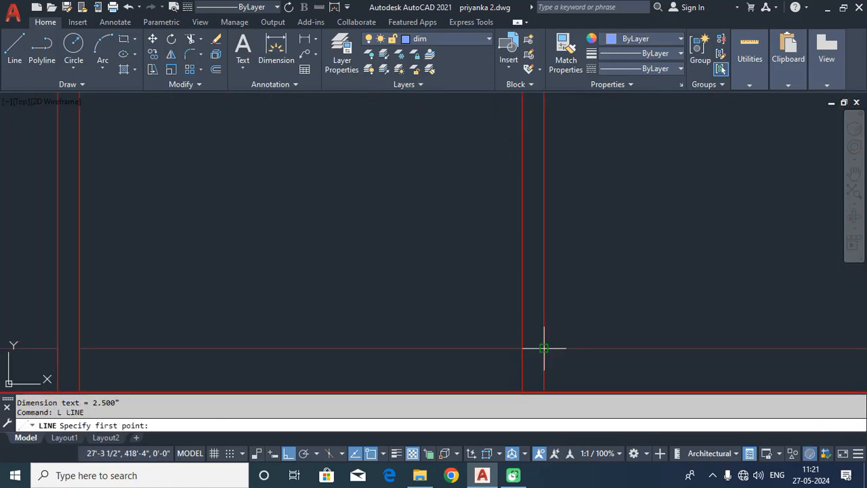
click(544, 348)
click(522, 348)
key(Return)
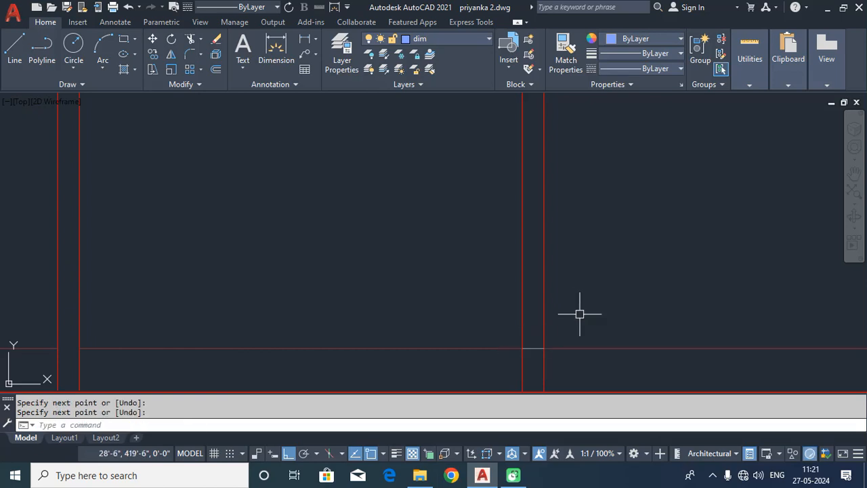
Offset the floor-level line 7' upward within the wall to mark the opening's height
text(o)
key(Return)
text(7)
key(Return)
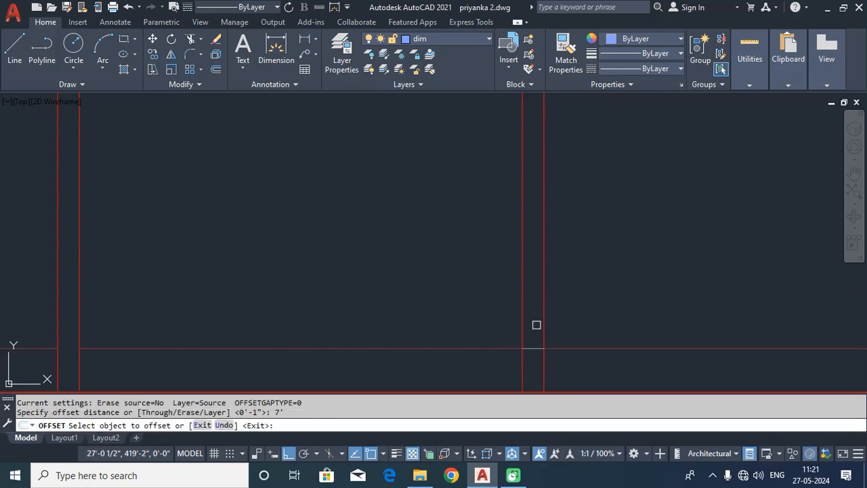
click(534, 348)
click(541, 289)
scroll(556, 274, down, 2)
Offset the opening's 7' height line 1' upward
text(o)
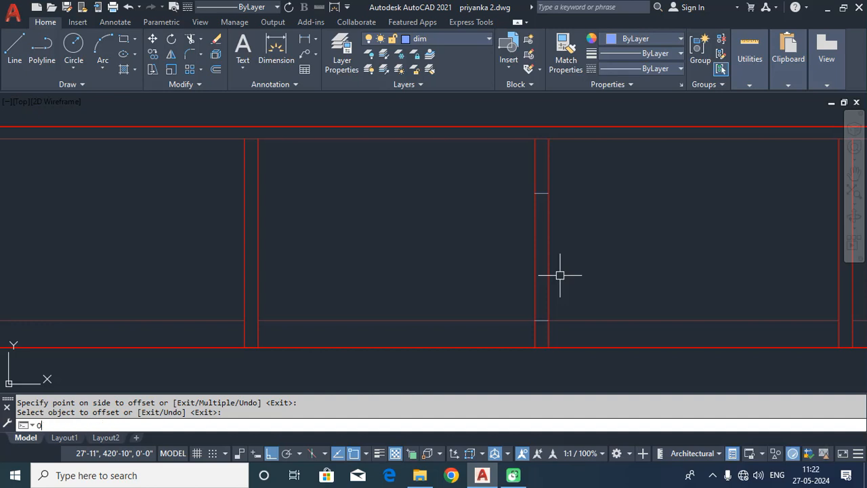
key(Return)
text(1')
key(Return)
click(546, 181)
click(547, 248)
Match the short lines across the opening's wall to the properties of the red floor line
text(MA)
key(Return)
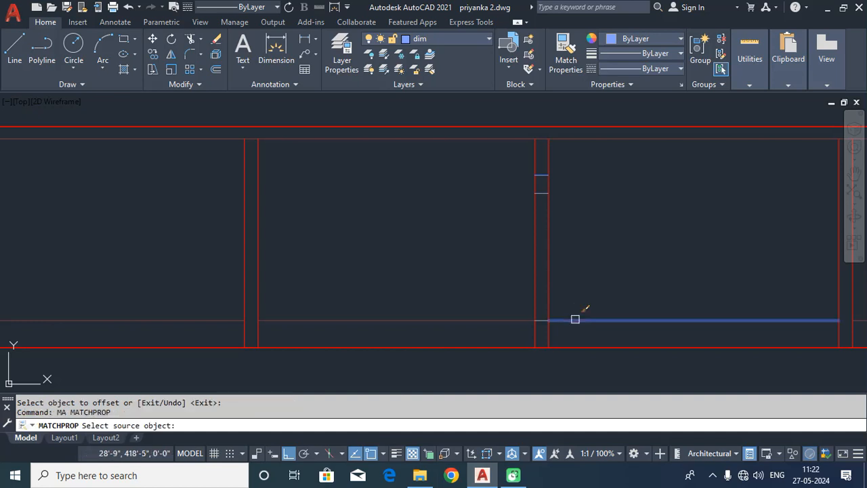
click(576, 320)
click(578, 169)
click(517, 335)
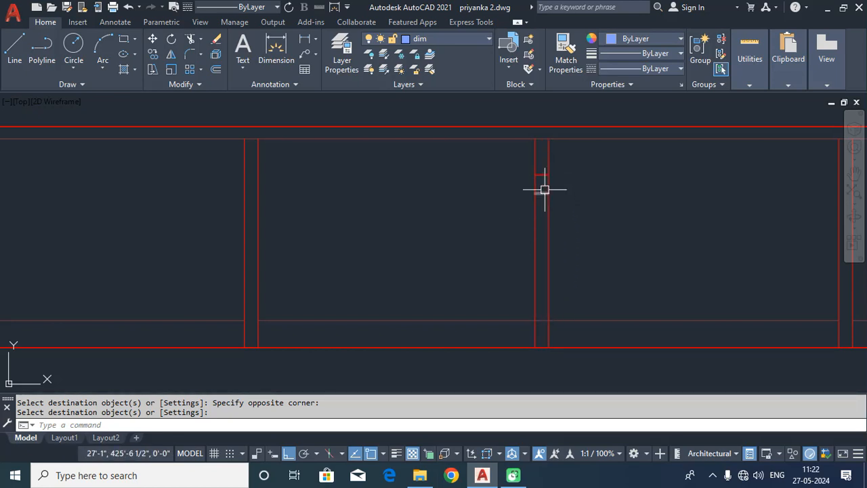
Examine the arched openings in the finished A–B sections elsewhere in the drawing and compare them with the new section's opening
scroll(545, 190, up, 4)
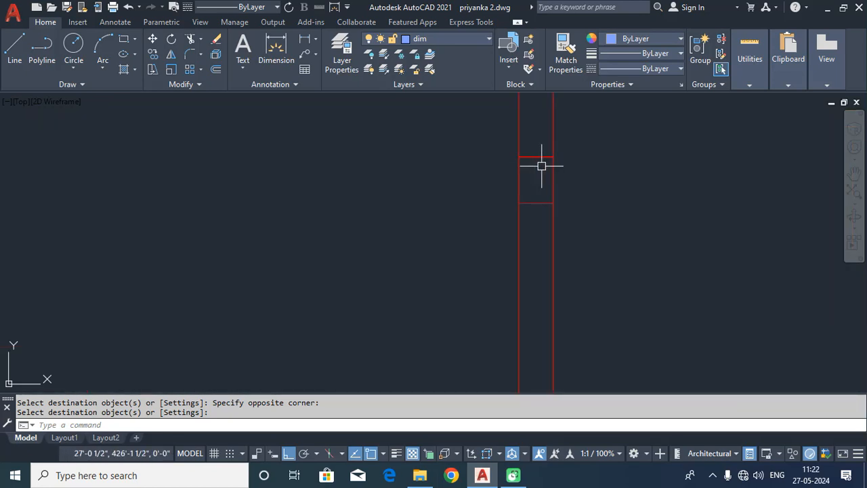
scroll(542, 179, down, 6)
middle_drag(585, 195, 360, 248)
middle_drag(587, 241, 261, 254)
scroll(579, 254, down, 4)
middle_drag(649, 253, 273, 247)
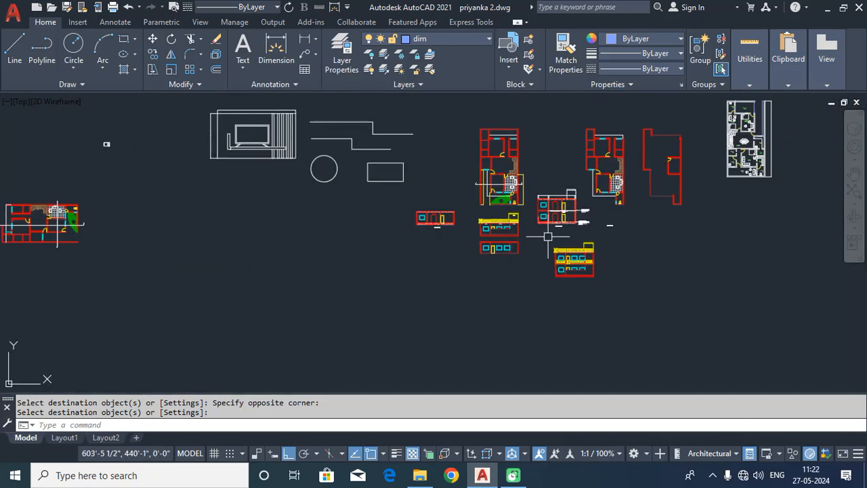
middle_drag(599, 238, 491, 261)
scroll(402, 240, up, 5)
scroll(307, 238, up, 4)
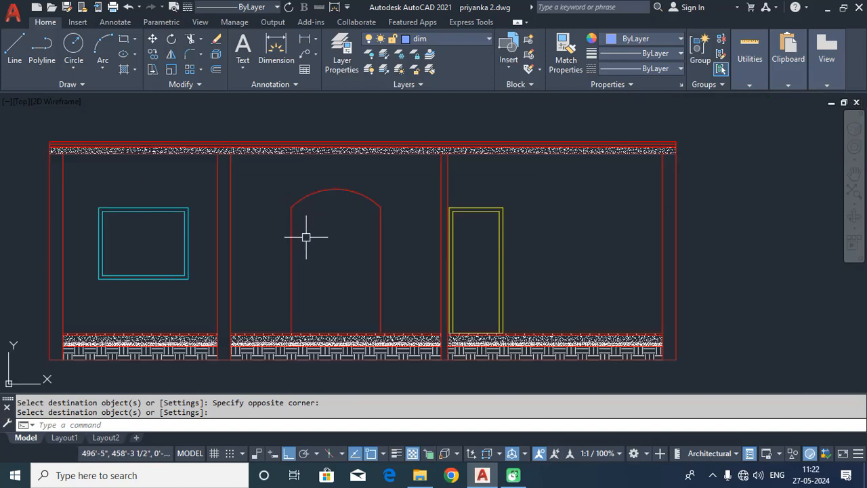
scroll(309, 237, down, 4)
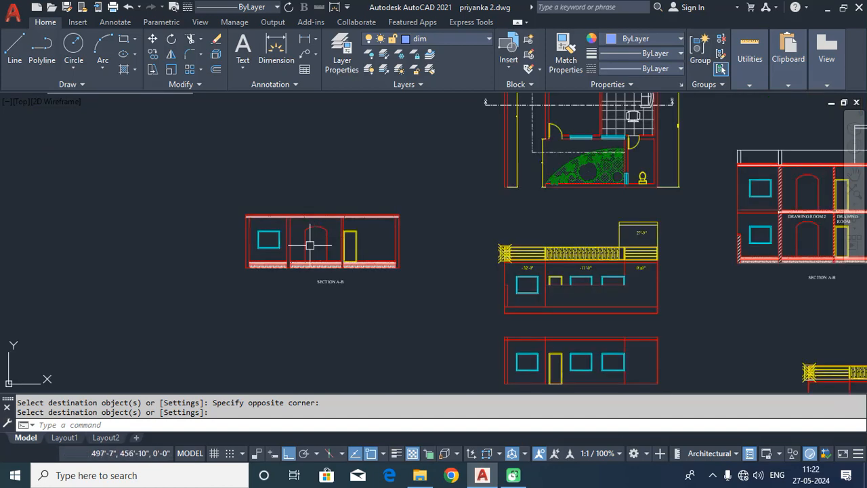
middle_drag(680, 227, 420, 307)
scroll(567, 275, up, 3)
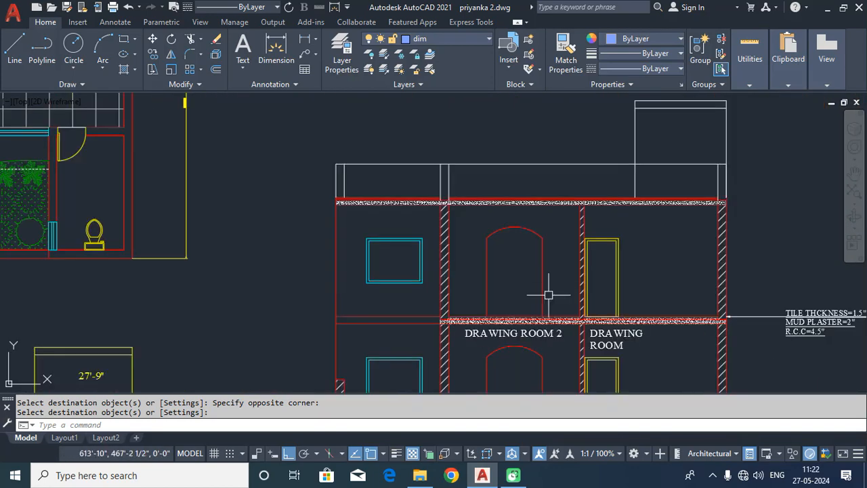
scroll(546, 298, up, 4)
middle_drag(554, 126, 540, 236)
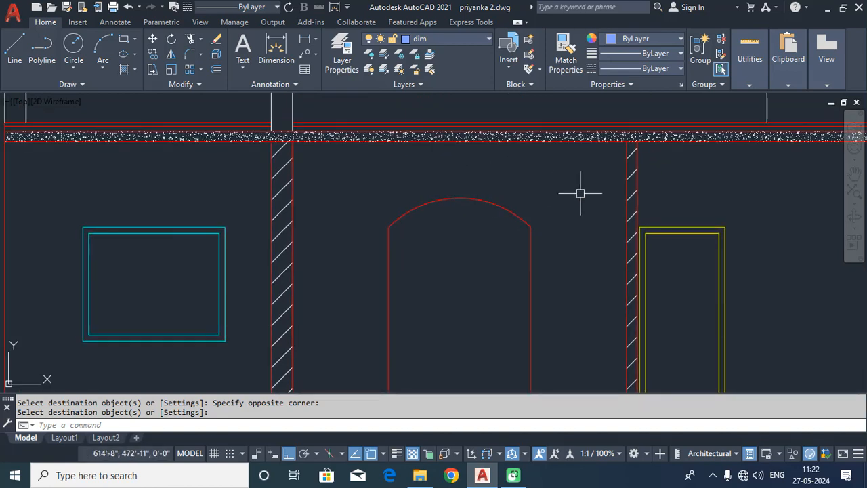
scroll(579, 194, down, 6)
middle_drag(339, 280, 651, 286)
mouse_move(240, 306)
middle_down()
mouse_move(664, 256)
mouse_move(766, 272)
middle_up()
mouse_move(177, 270)
middle_down()
mouse_move(705, 269)
mouse_move(737, 259)
middle_up()
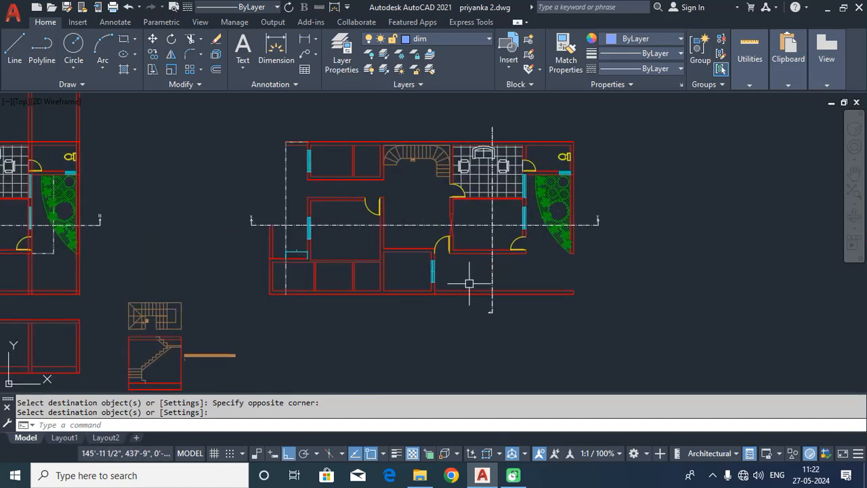
middle_drag(344, 314, 831, 255)
scroll(445, 285, up, 8)
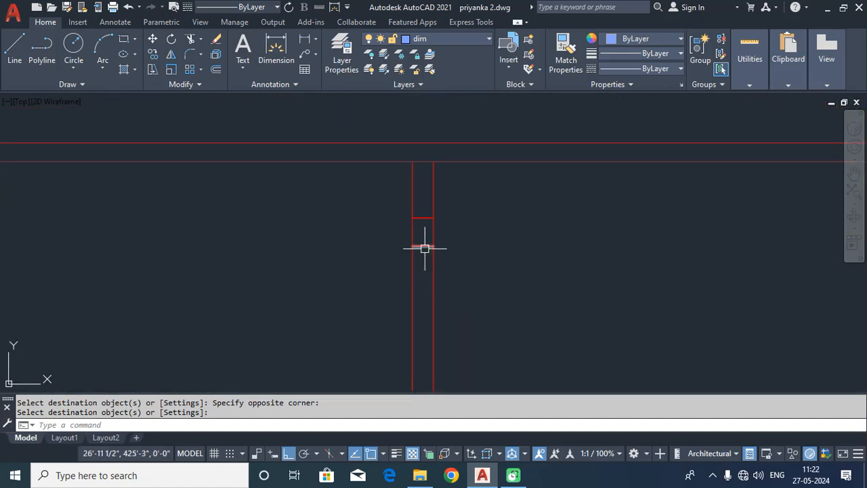
Copy the window and its dimensions along the floor line to the interior wall near the B end of the new section
scroll(423, 215, down, 8)
mouse_move(474, 219)
middle_down()
mouse_move(481, 285)
mouse_move(453, 292)
mouse_move(451, 370)
middle_up()
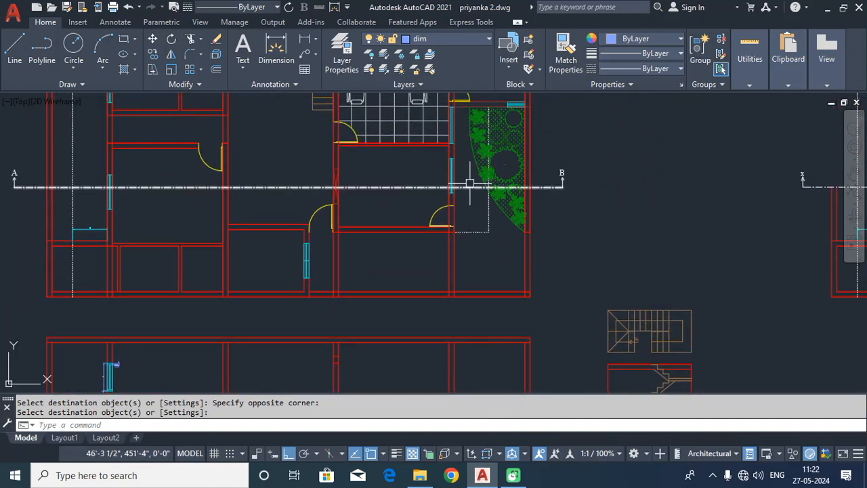
middle_drag(442, 294, 389, 229)
scroll(152, 256, up, 3)
click(114, 220)
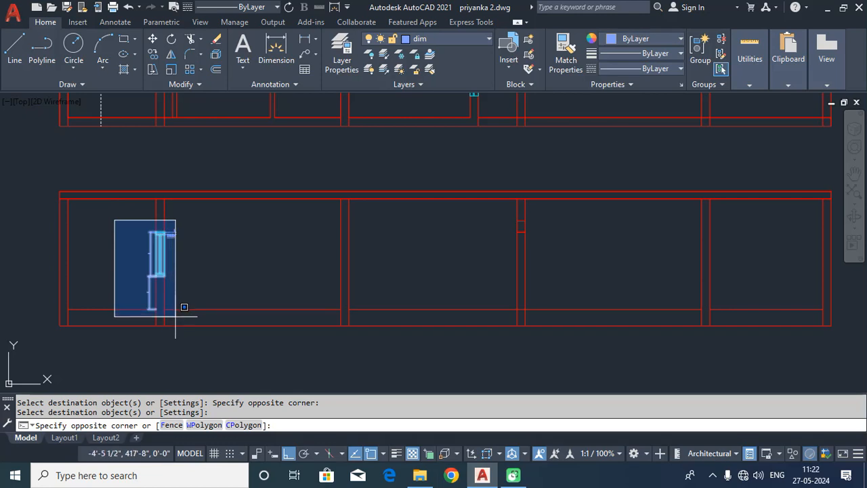
click(225, 296)
text(co)
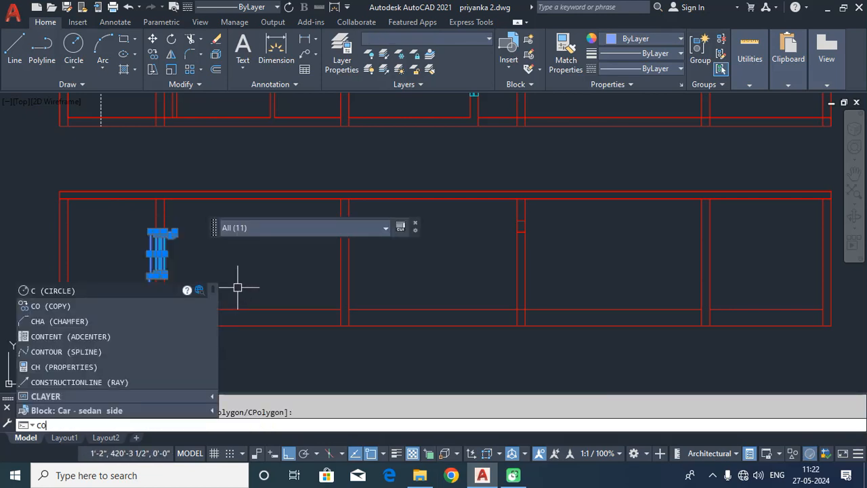
key(Return)
click(165, 309)
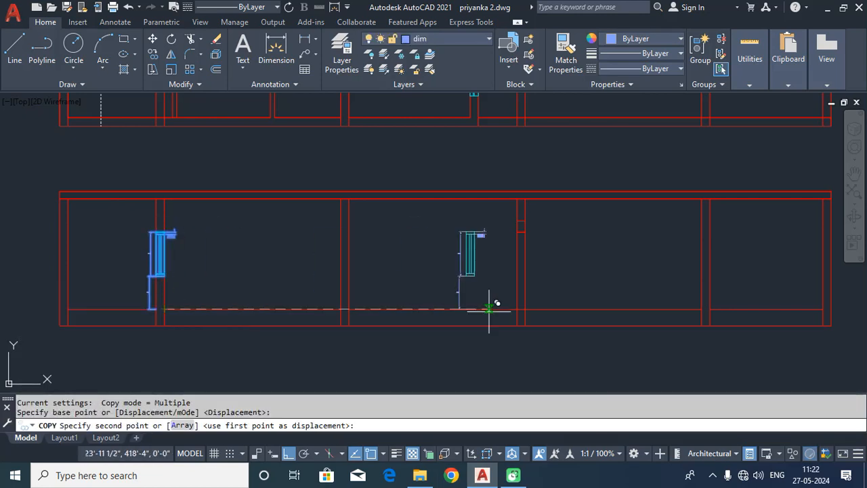
scroll(716, 309, up, 5)
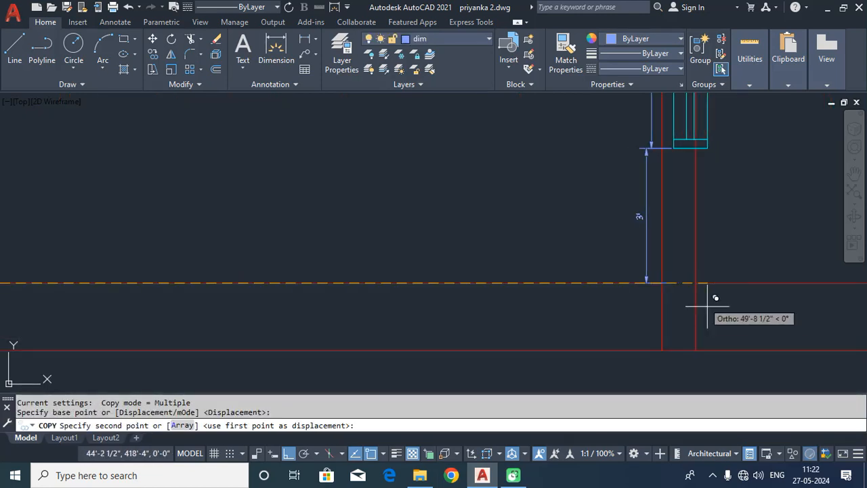
click(699, 275)
key(Return)
Erase the vertical construction rays that extend from the walls above the floor plan
scroll(631, 240, down, 4)
middle_drag(631, 240, 567, 330)
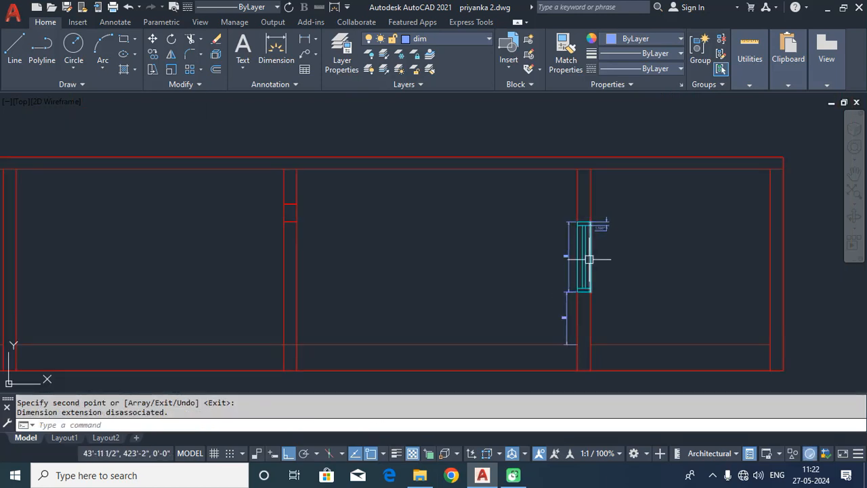
scroll(587, 253, up, 3)
scroll(587, 253, down, 5)
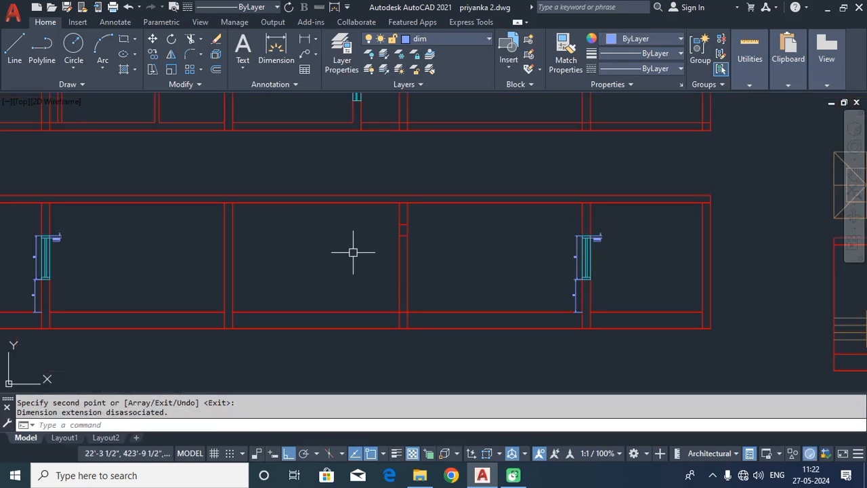
scroll(353, 252, down, 2)
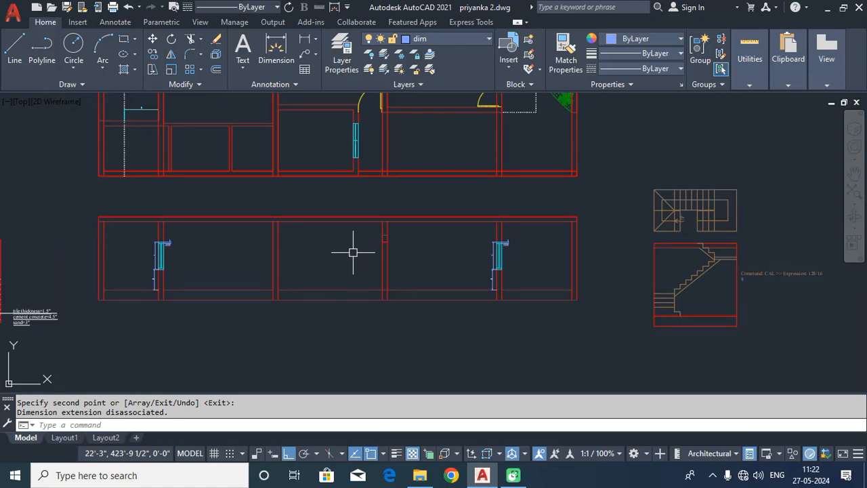
middle_drag(177, 216, 194, 275)
middle_drag(232, 161, 238, 381)
middle_drag(271, 217, 282, 251)
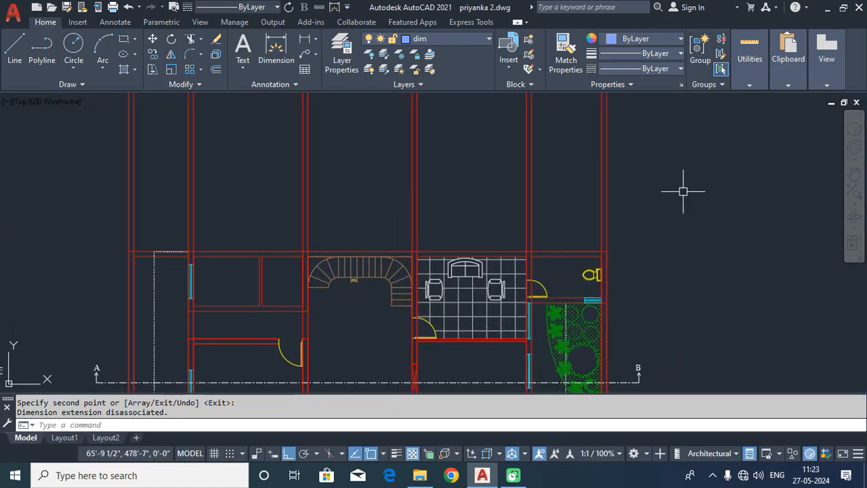
click(603, 171)
click(659, 200)
click(103, 179)
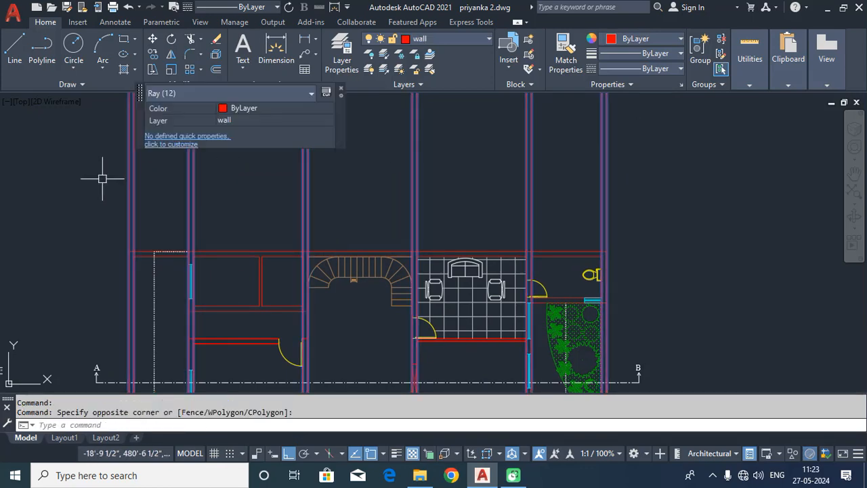
key(Delete)
Add a vertical linear dimension from the section's base line to the floor line beside the outer wall at the B end
mouse_move(366, 387)
middle_down()
mouse_move(364, 242)
mouse_move(334, 181)
middle_up()
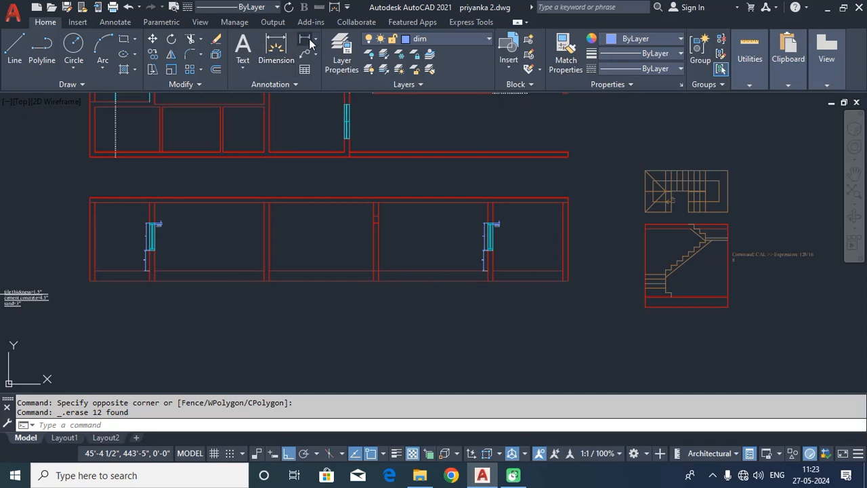
click(278, 48)
scroll(590, 294, up, 3)
click(524, 258)
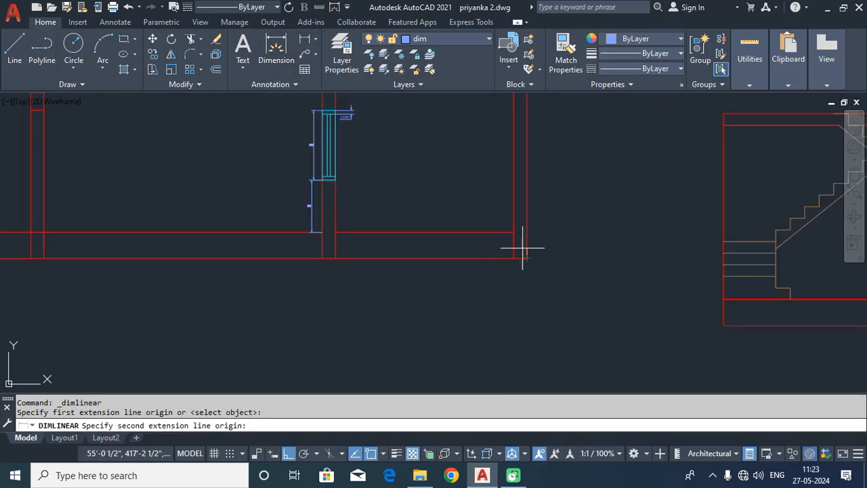
click(514, 232)
scroll(545, 244, up, 2)
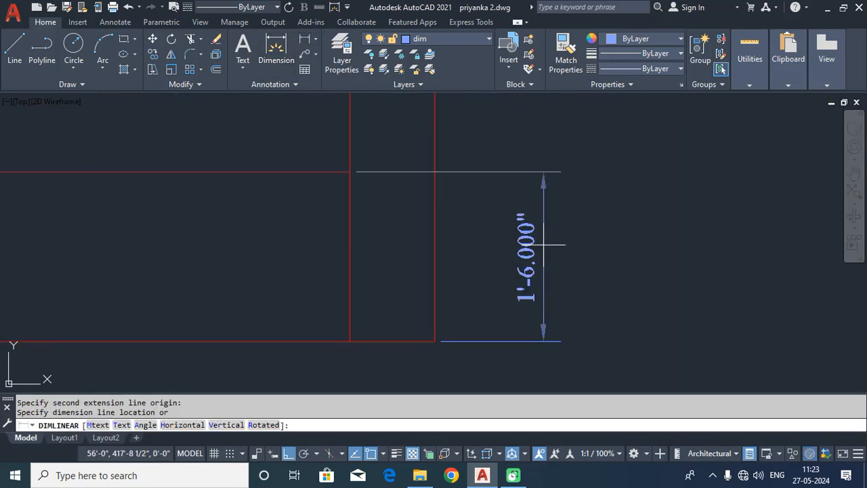
click(550, 258)
Dimension the clear height from the floor line to the slab underside, beside the outer wall at the B end
scroll(582, 237, down, 4)
key(Return)
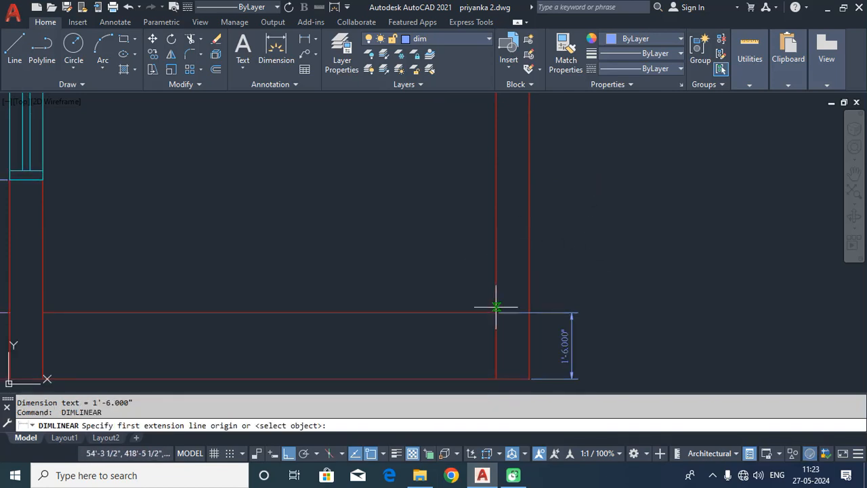
click(494, 304)
scroll(500, 291, down, 3)
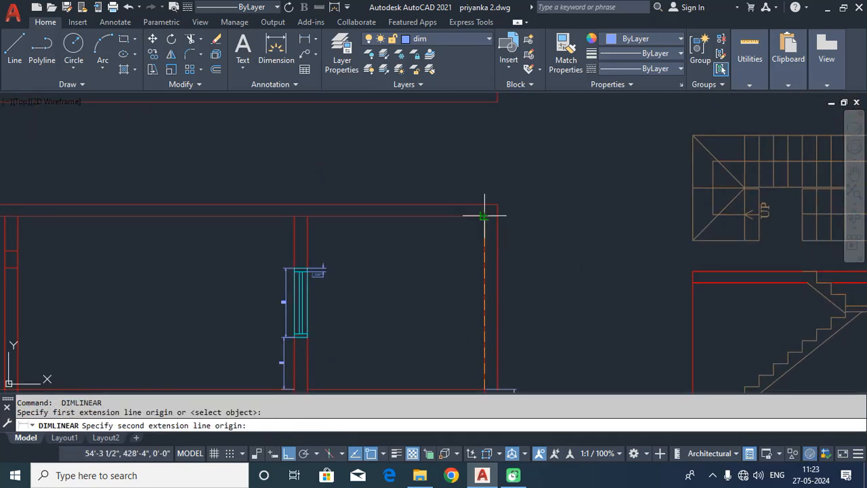
click(484, 217)
middle_drag(500, 245, 509, 207)
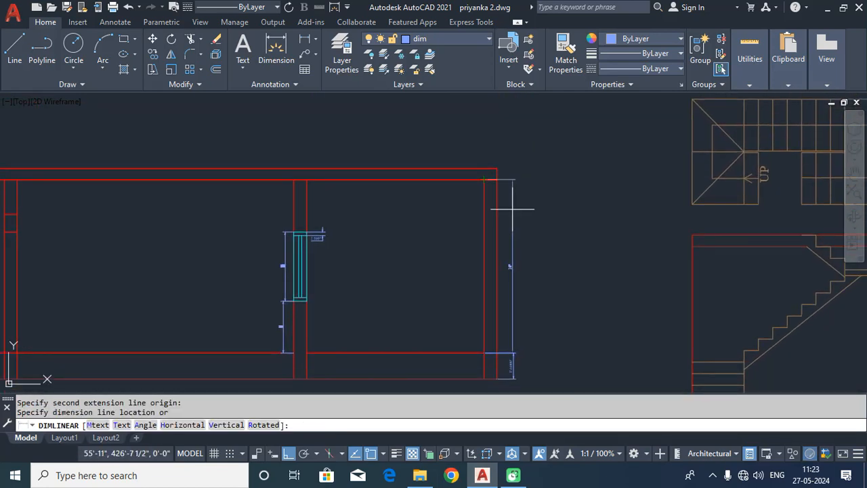
click(513, 209)
Dimension the thickness of the ceiling slab at the section's B end
scroll(513, 210, up, 4)
middle_drag(520, 168, 511, 346)
key(Return)
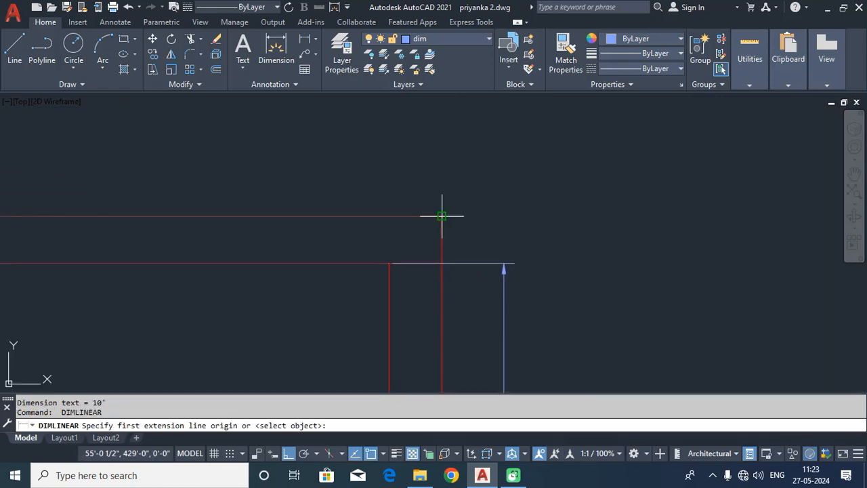
click(442, 216)
click(390, 263)
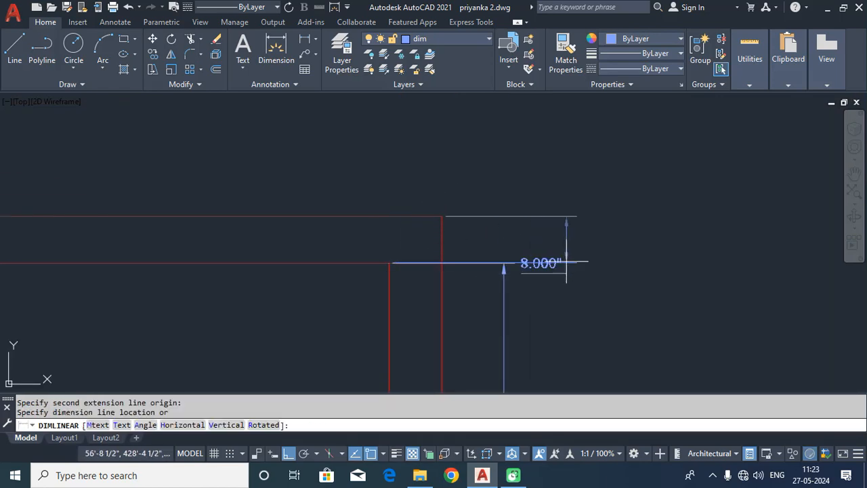
click(589, 263)
Modify the Standard dimension style to use an overall scale of 20
scroll(610, 309, down, 2)
middle_drag(612, 329, 619, 221)
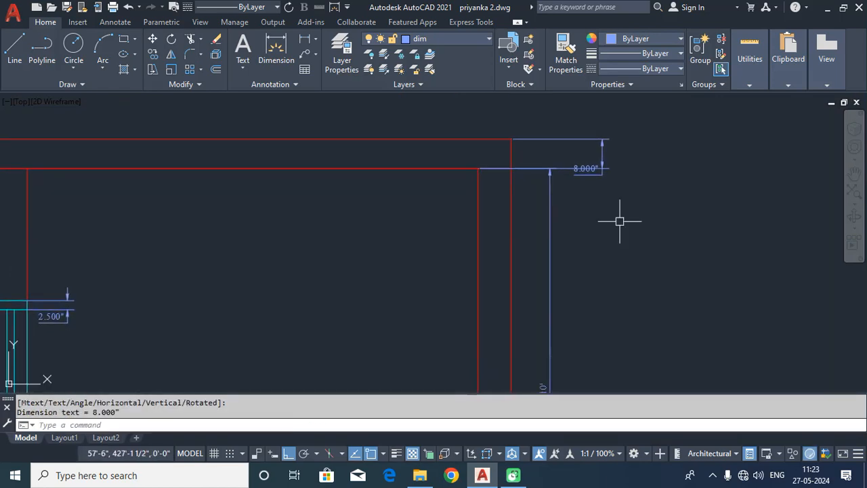
scroll(621, 221, down, 2)
scroll(602, 217, down, 2)
middle_drag(612, 297, 642, 224)
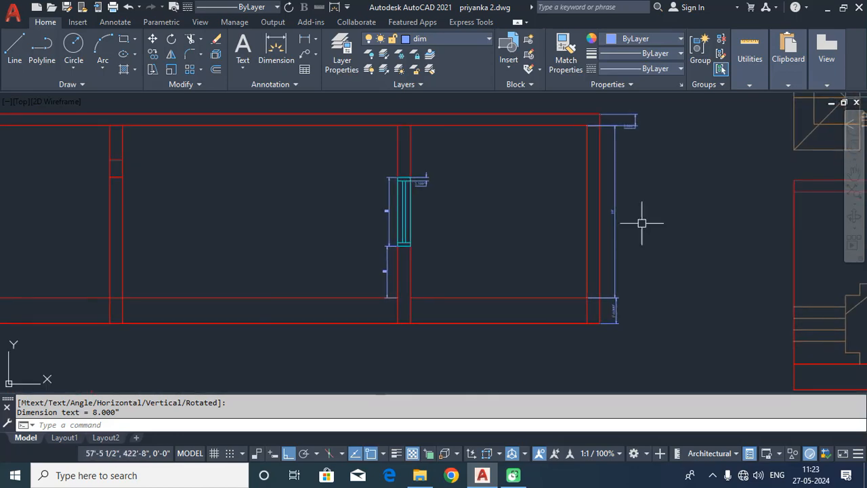
key(Return)
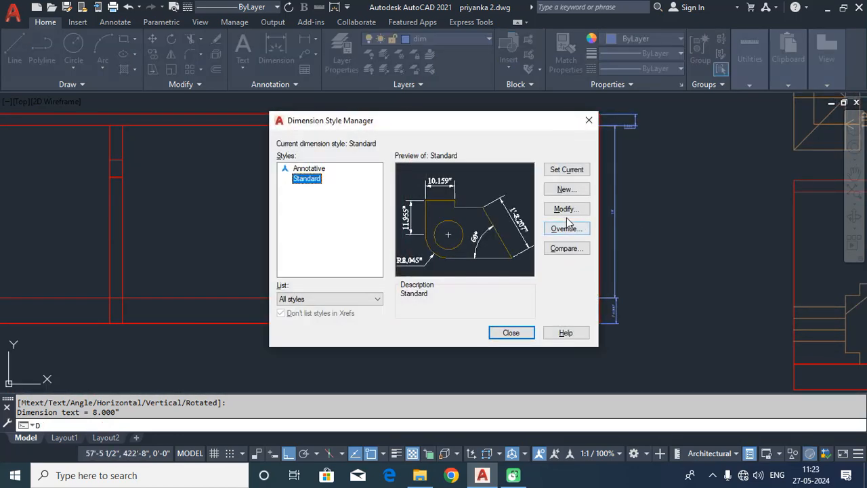
click(567, 209)
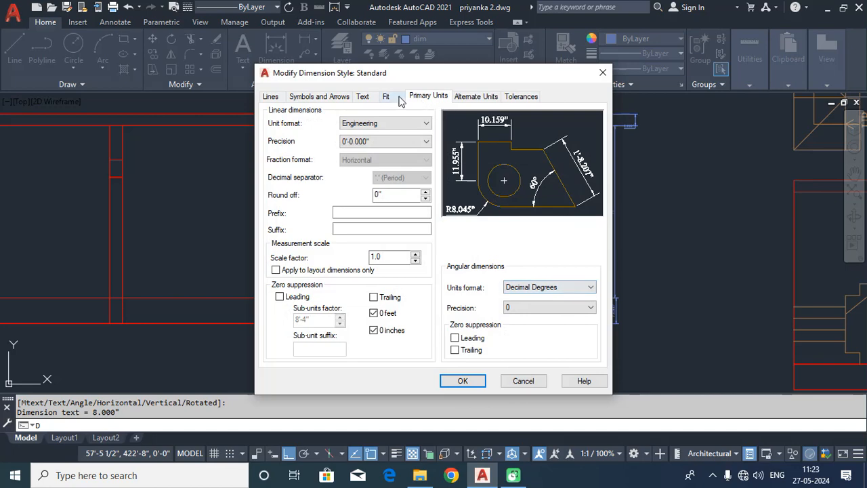
click(387, 97)
text(20)
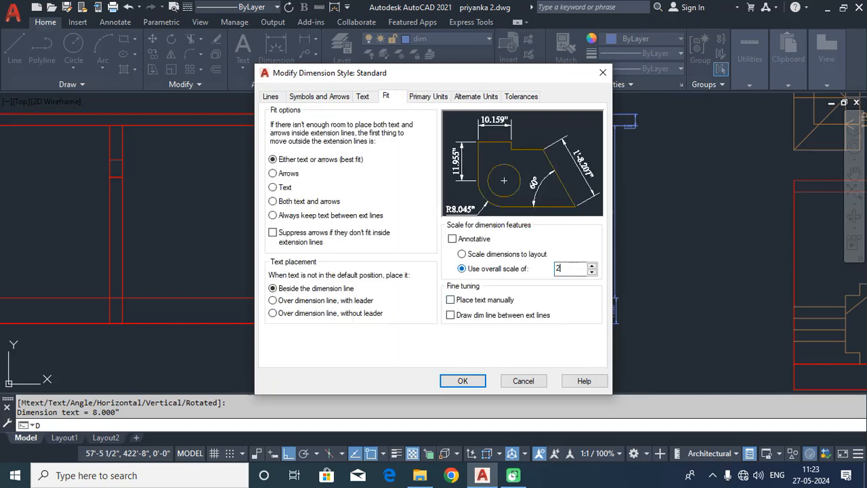
click(463, 382)
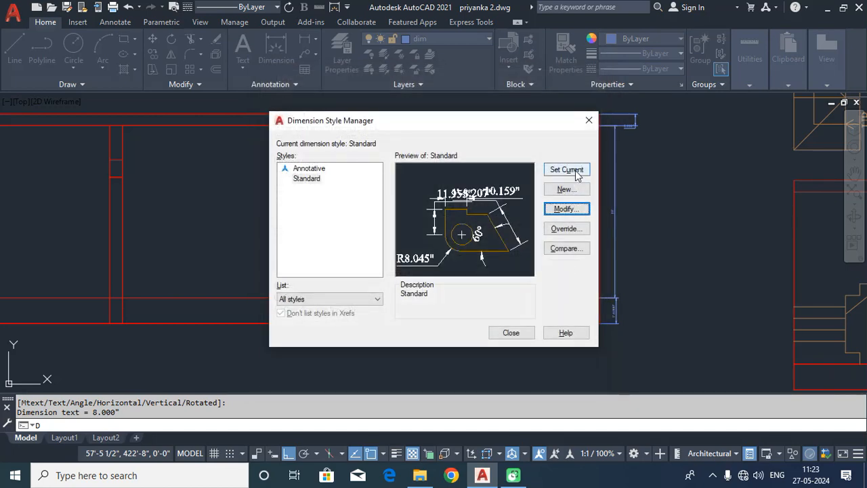
click(511, 333)
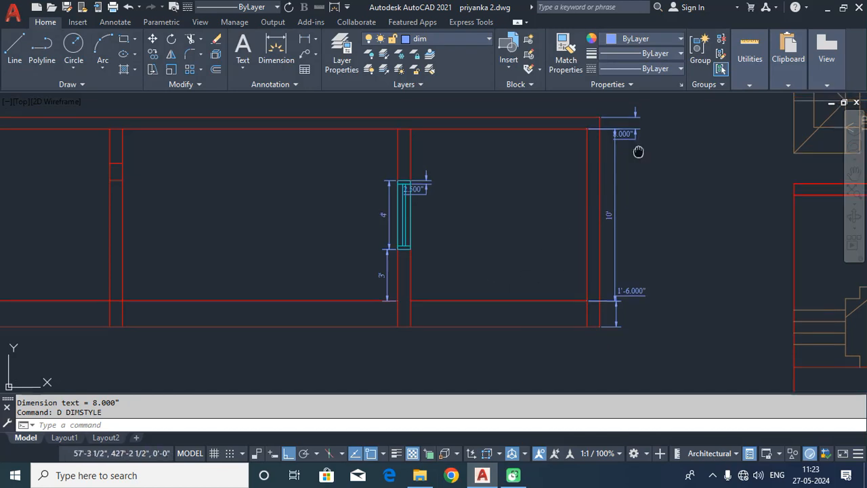
Shift the slab thickness dimension outward so that it clears the floor-to-ceiling dimension line
middle_drag(639, 152, 622, 233)
click(616, 228)
click(613, 217)
scroll(605, 227, up, 3)
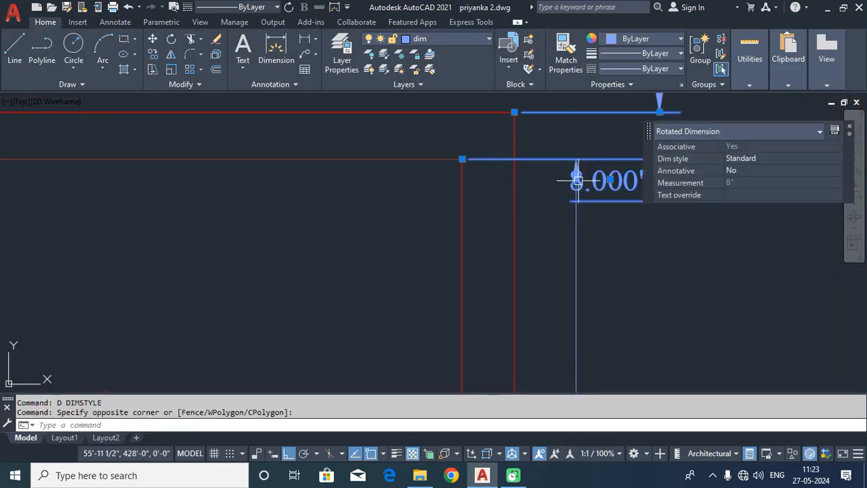
click(614, 181)
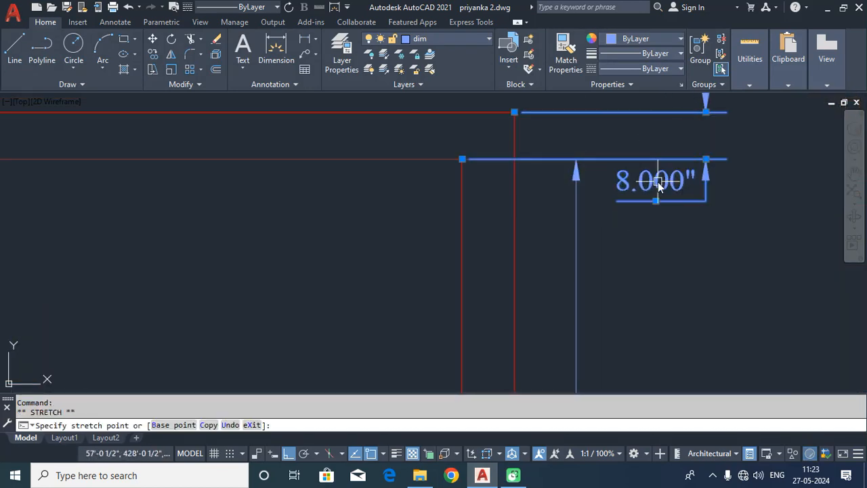
key(Escape)
Shift the 2.5" dimension of the window near the B end outward, clear of the window
scroll(643, 271, down, 7)
middle_drag(646, 284, 636, 173)
scroll(631, 316, up, 2)
scroll(631, 316, down, 2)
scroll(417, 267, up, 2)
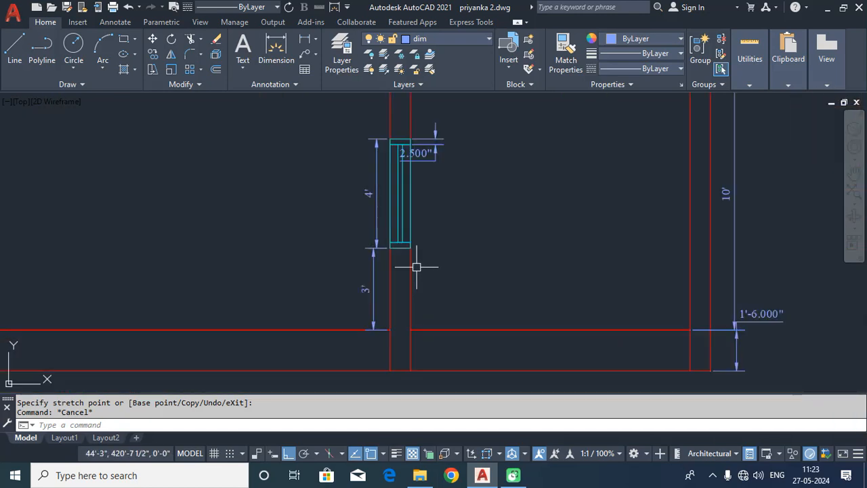
click(421, 162)
click(416, 153)
click(457, 165)
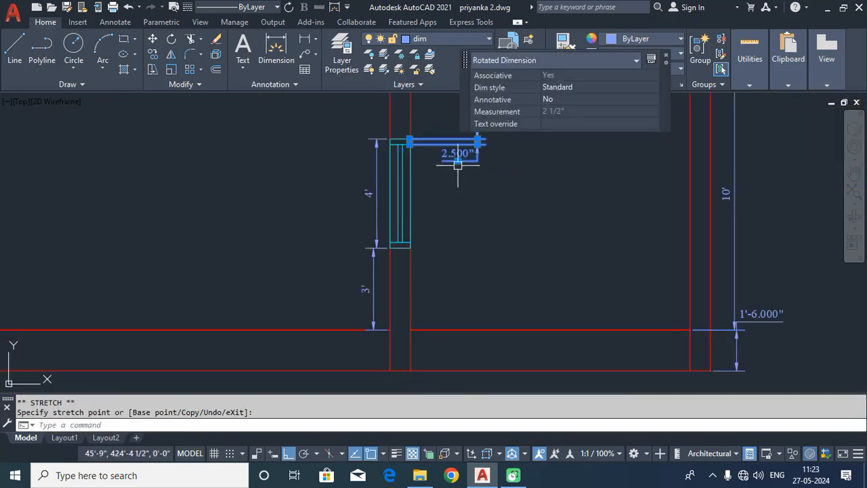
key(Escape)
Examine the dimensioned section and compare its walls and windows with the floor plan along cutting line A–B
scroll(462, 238, down, 4)
middle_drag(463, 241, 634, 229)
middle_drag(247, 262, 348, 262)
scroll(203, 217, up, 4)
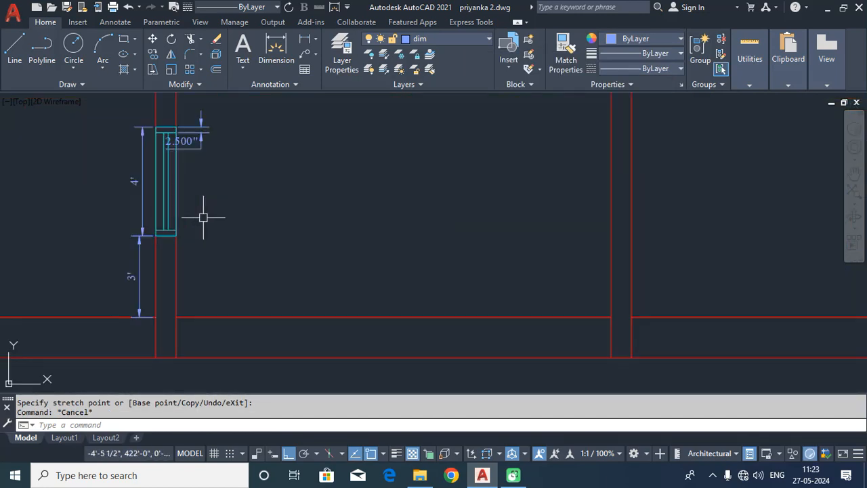
scroll(203, 217, down, 4)
scroll(560, 231, up, 2)
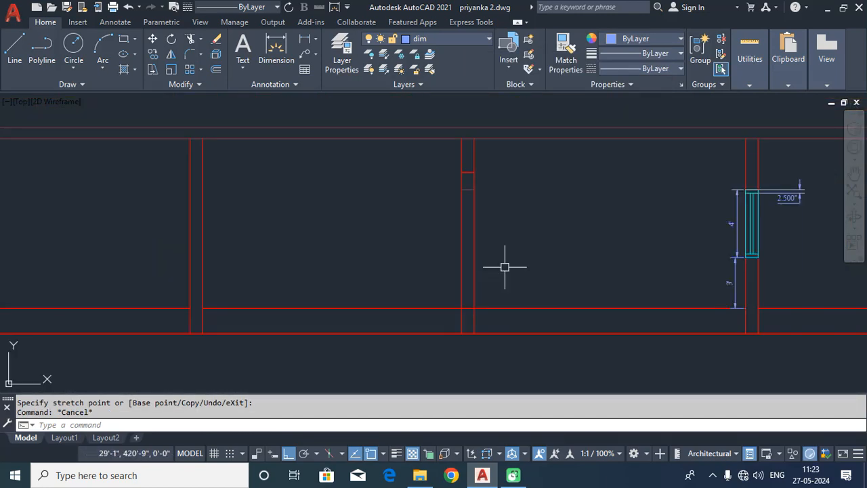
scroll(521, 244, down, 2)
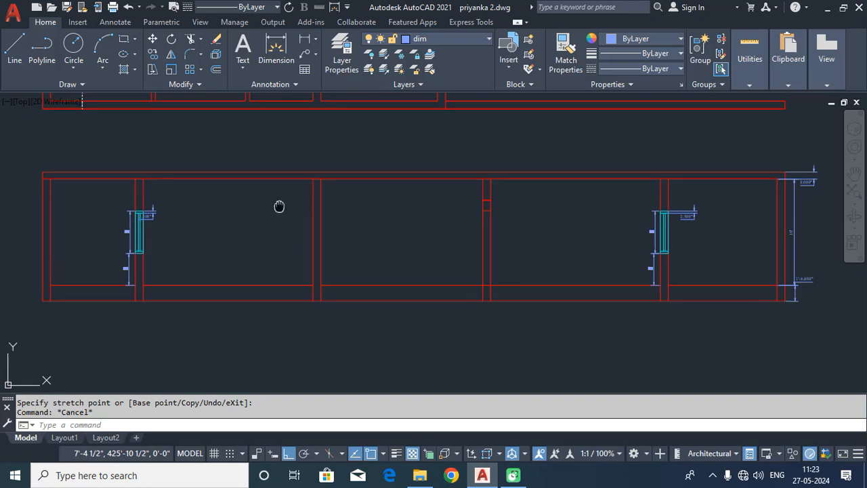
scroll(279, 205, up, 10)
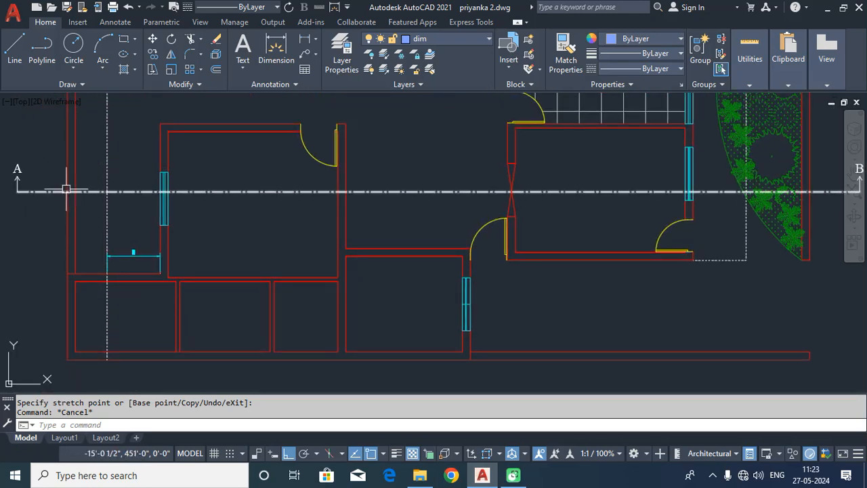
mouse_move(66, 189)
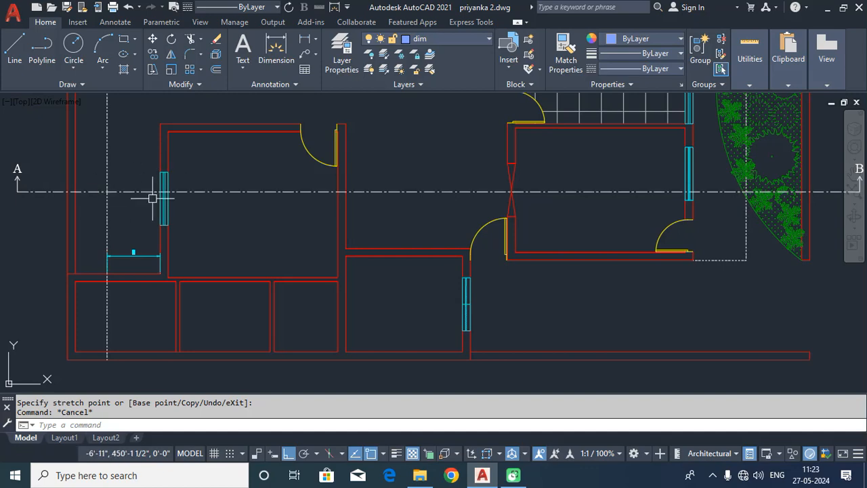
middle_drag(698, 271, 653, 98)
middle_drag(178, 272, 339, 319)
scroll(331, 319, down, 2)
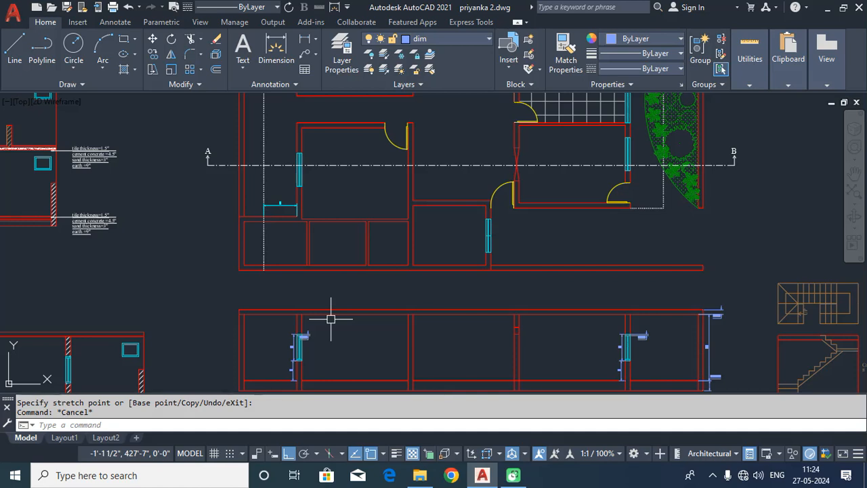
Examine the dashed overhang and outer wall at the plan's A end and compare them with the section below
middle_drag(311, 204, 302, 258)
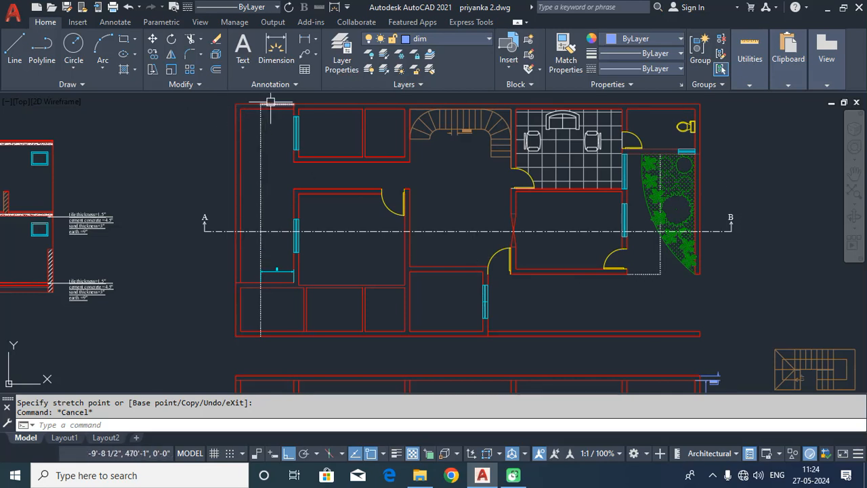
scroll(258, 105, up, 2)
scroll(339, 165, up, 4)
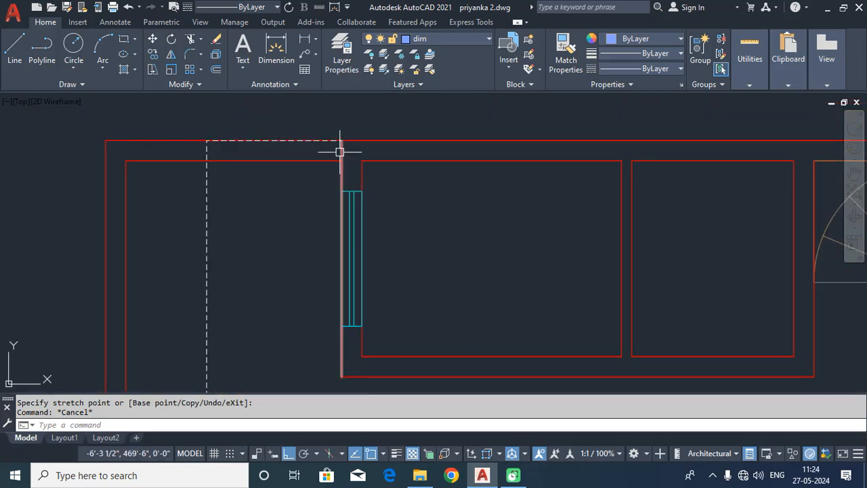
middle_drag(339, 150, 468, 147)
scroll(241, 169, down, 4)
middle_drag(246, 271, 253, 222)
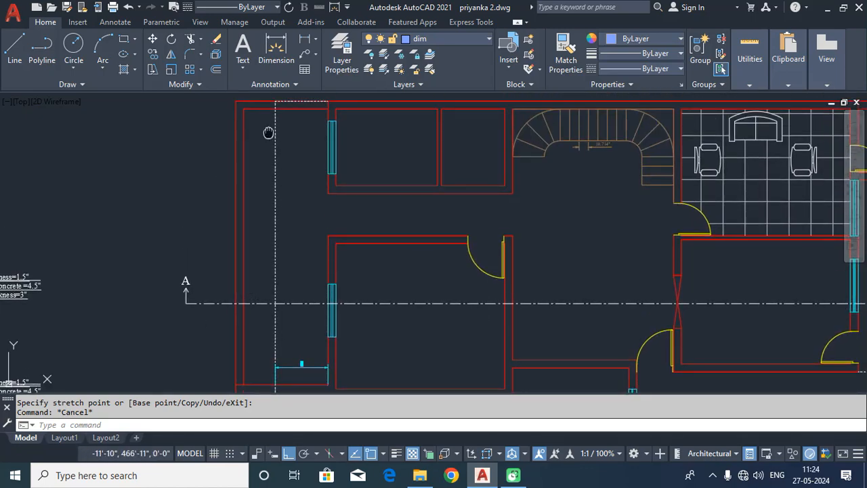
middle_drag(268, 132, 265, 171)
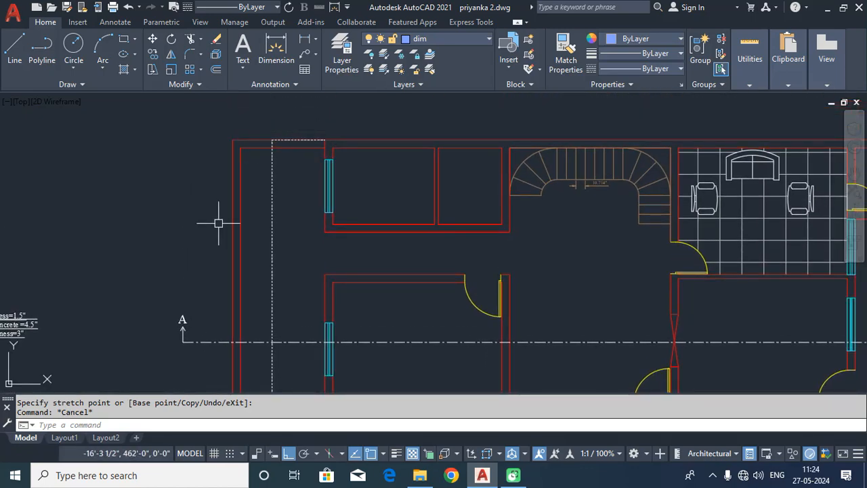
scroll(240, 270, down, 2)
middle_drag(240, 275, 263, 77)
scroll(264, 296, up, 4)
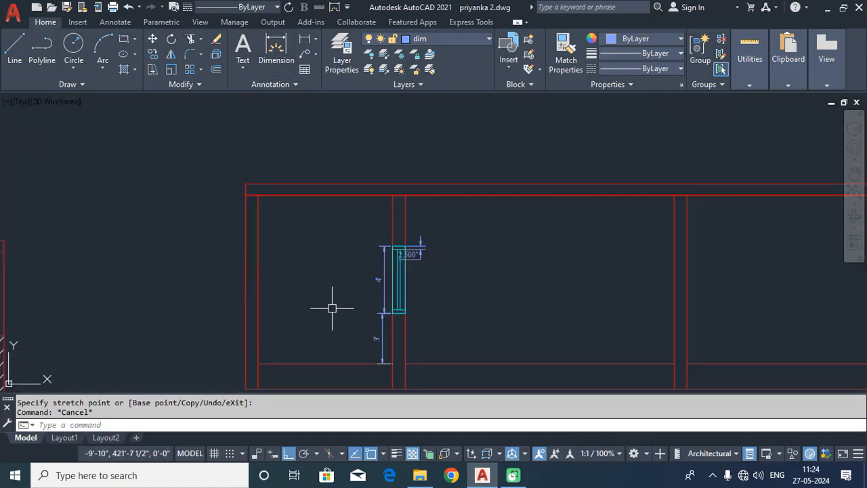
Offset the floor line of the section's A-end bay upward by 5' and extend the copy to the outer wall face
key(Return)
key(Return)
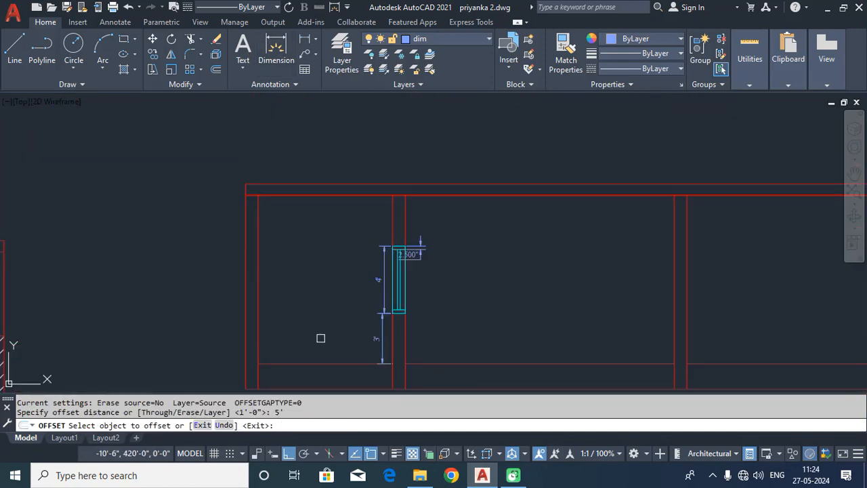
click(310, 360)
click(300, 316)
key(Escape)
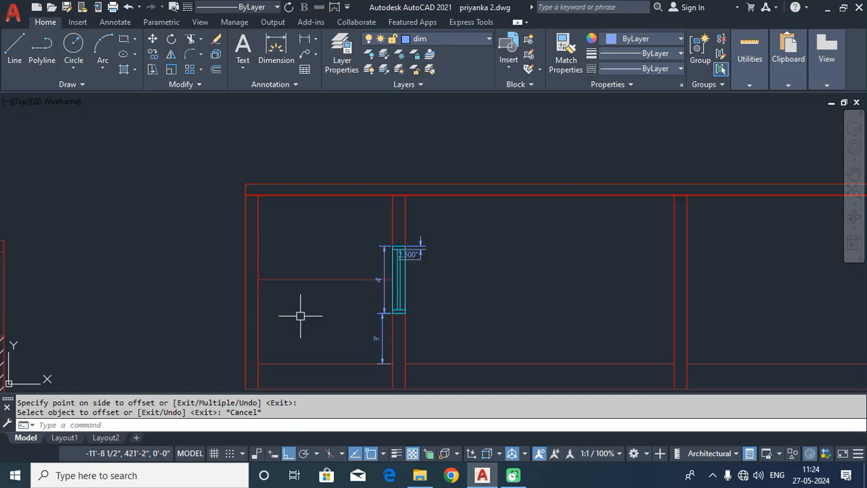
text(ex)
key(Return)
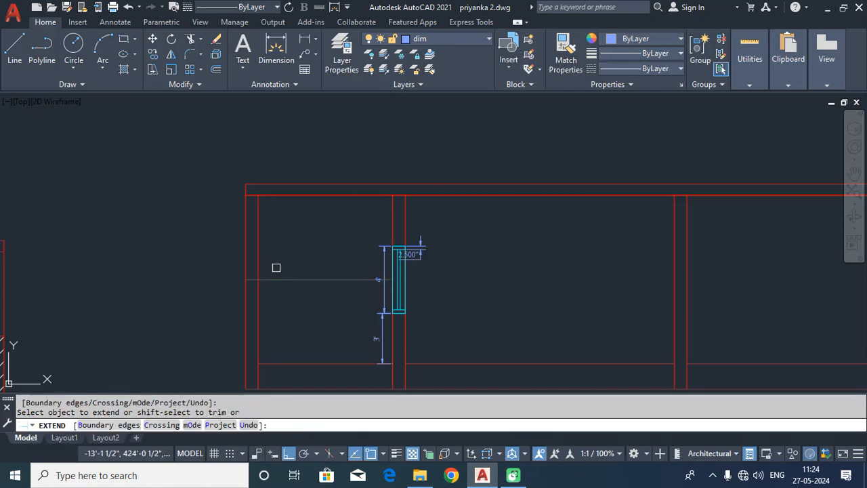
key(Escape)
Trim the A-end outer wall down to the offset line and remove the roof slab lines beyond the window wall
text(tr)
key(Return)
drag(298, 242, 189, 243)
shift+click(391, 207)
drag(347, 165, 340, 229)
key(Escape)
click(300, 146)
click(263, 180)
key(Delete)
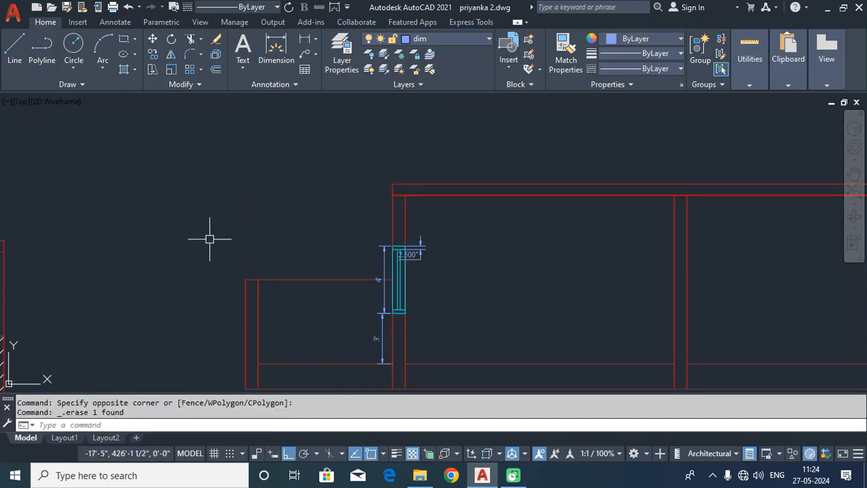
Add a linear dimension across the dashed overhang at the plan's A end, just above the outer wall
scroll(273, 294, down, 2)
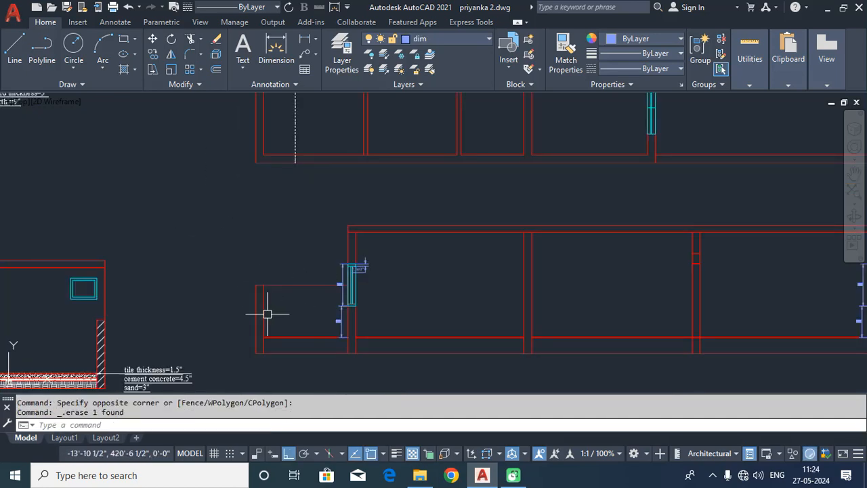
scroll(267, 314, down, 2)
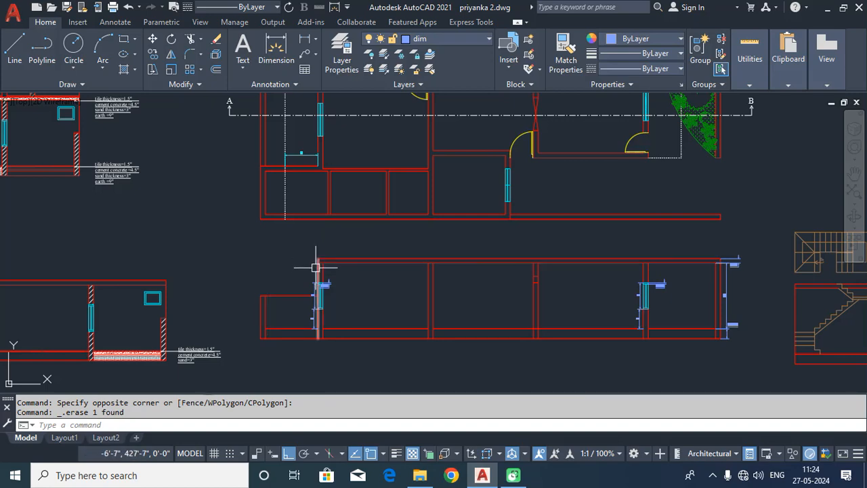
middle_drag(320, 253, 325, 339)
middle_drag(326, 222, 326, 325)
scroll(417, 169, up, 4)
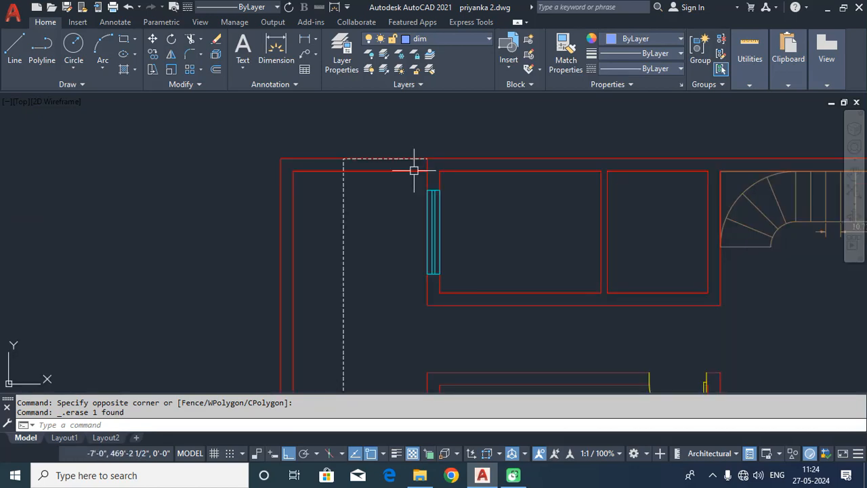
scroll(416, 169, up, 2)
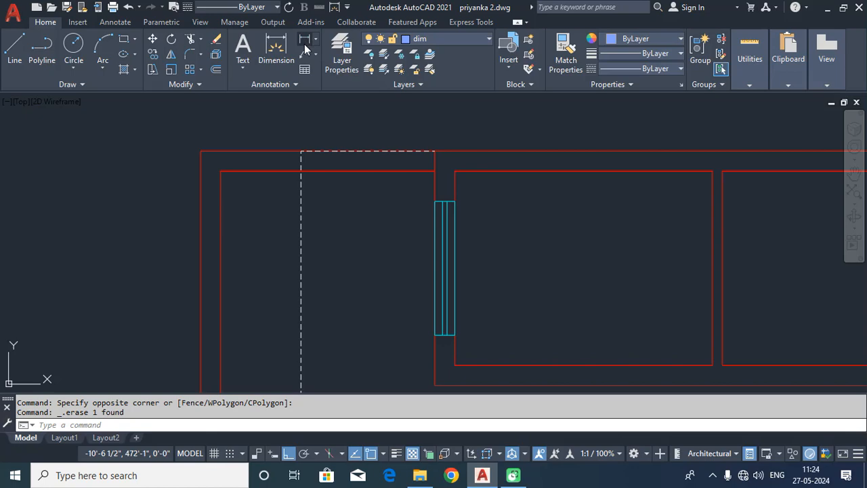
click(305, 47)
click(434, 171)
click(301, 171)
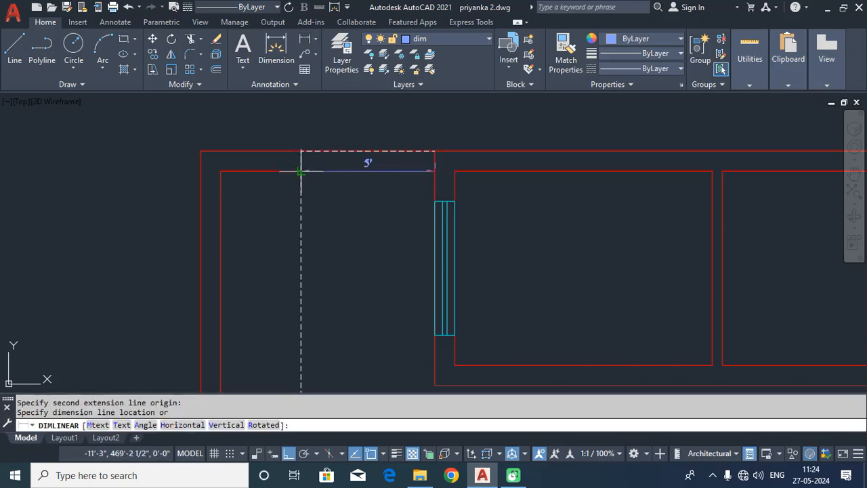
click(302, 134)
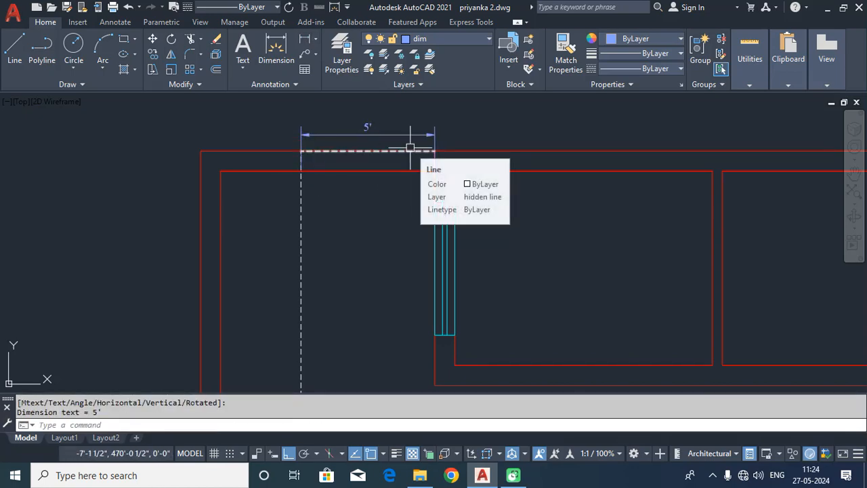
Draw an 8" thick slab projection from the section's A-end window wall out to below the plan's dashed line
scroll(410, 147, down, 8)
scroll(395, 233, up, 5)
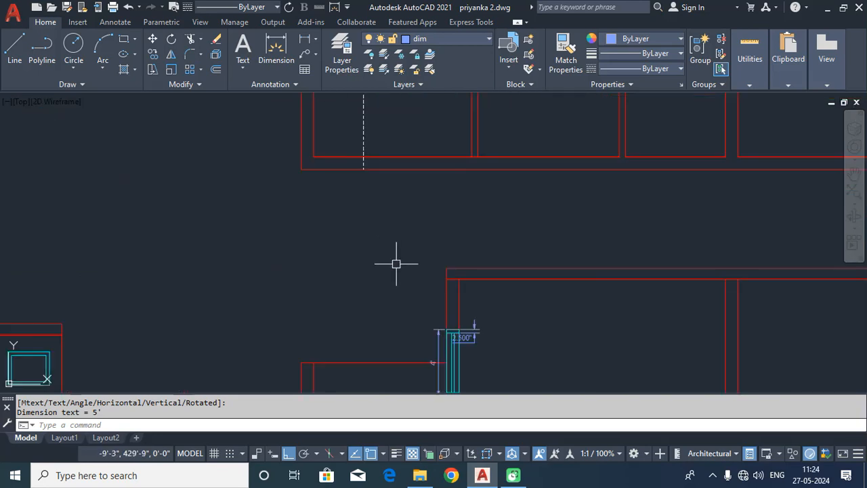
text(l)
key(Return)
click(447, 278)
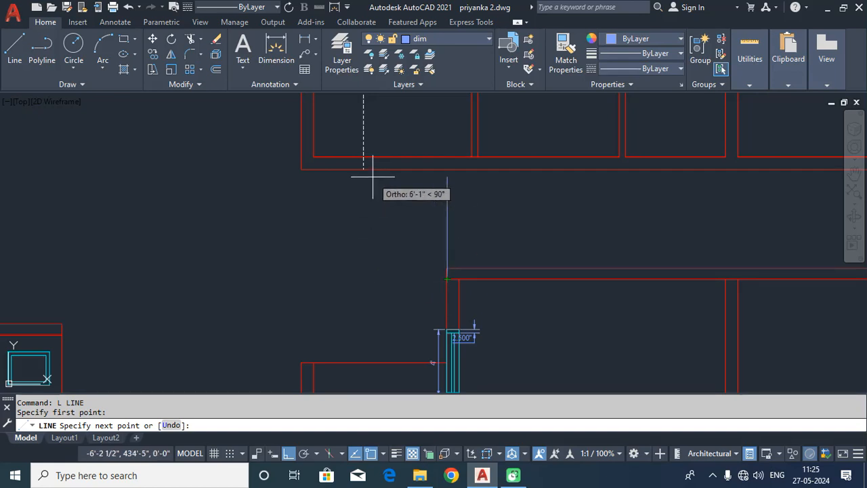
click(365, 278)
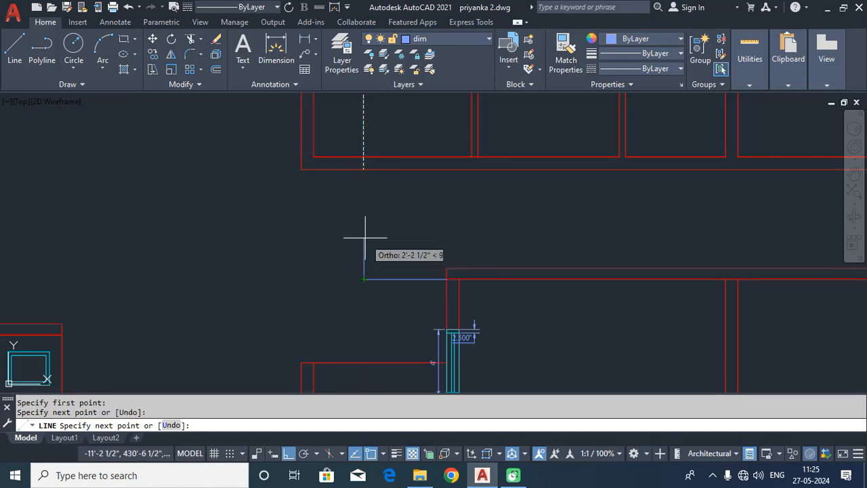
text(5')
key(Return)
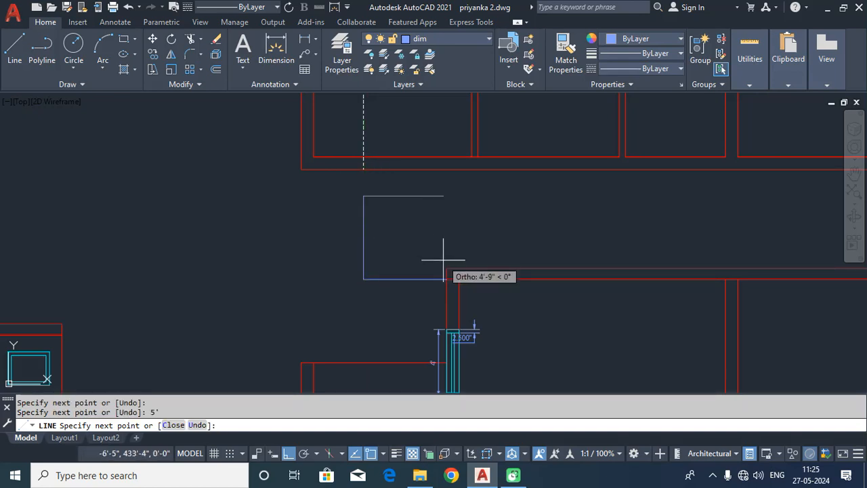
key(ctrl+z)
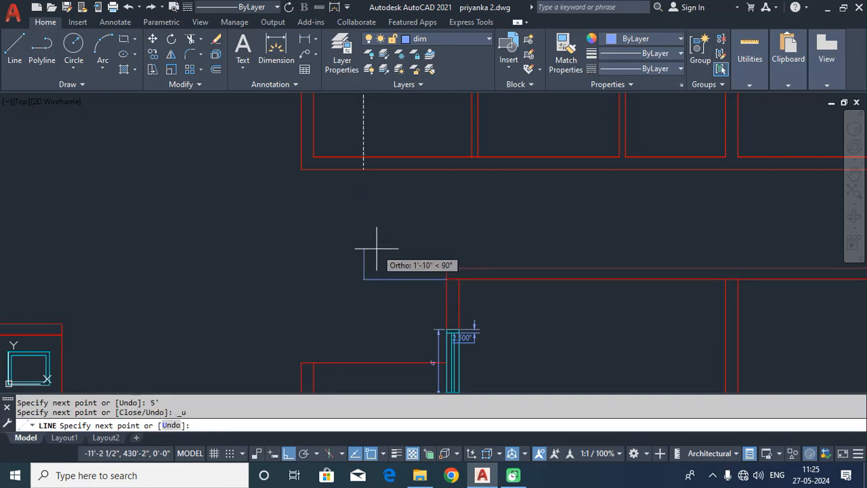
text(8)
key(Return)
click(448, 269)
key(Return)
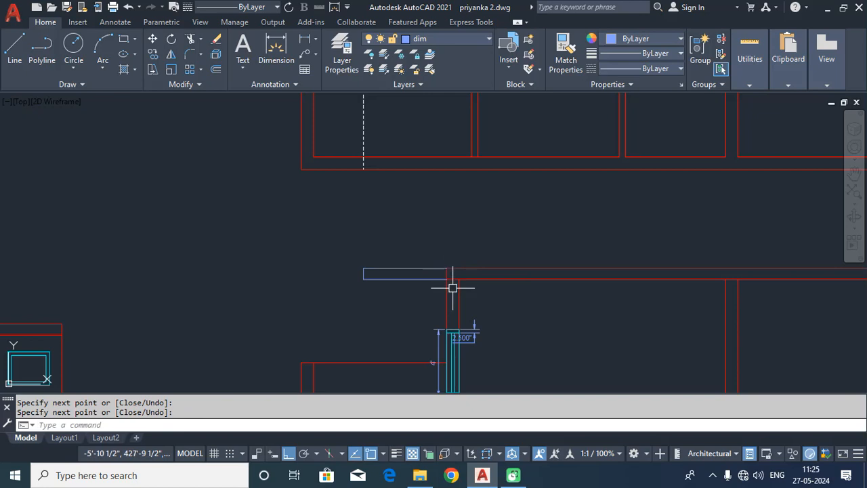
Match the properties of the roof slab line onto the new slab projection lines
text(MA)
key(Return)
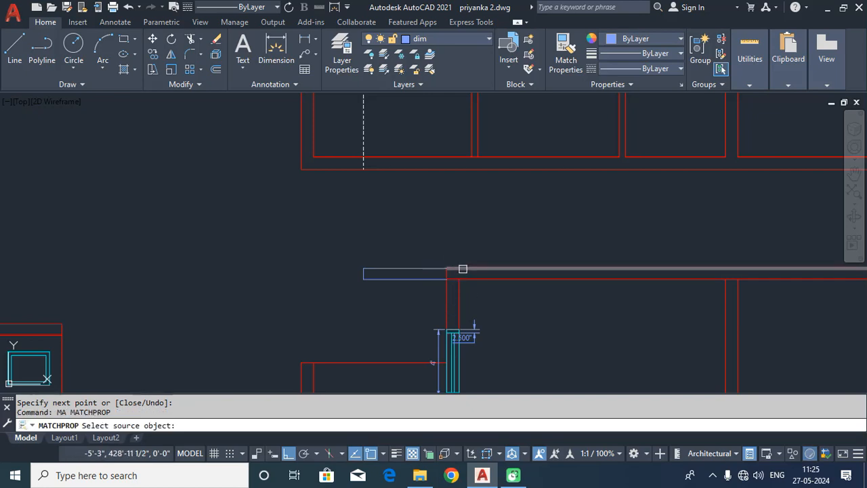
click(456, 269)
click(449, 234)
click(344, 283)
key(Return)
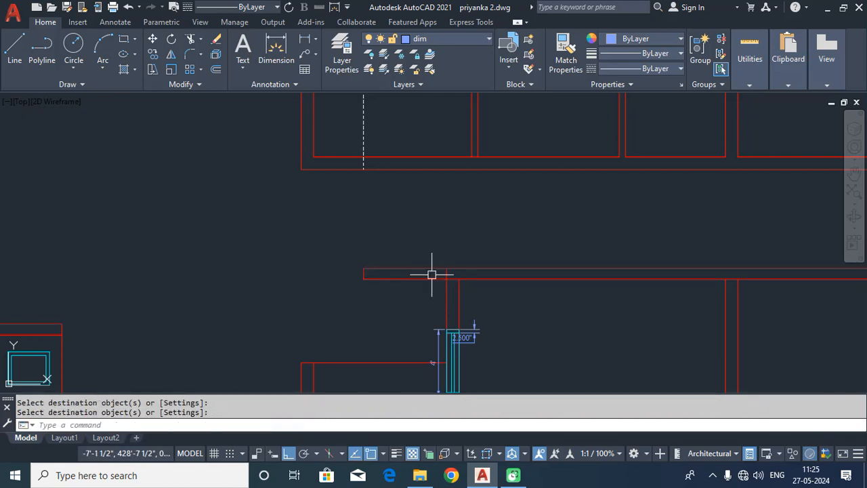
Trim away the wall line separating the slab projection from the roof slab
scroll(434, 274, up, 3)
text(TR)
key(Return)
drag(504, 277, 428, 280)
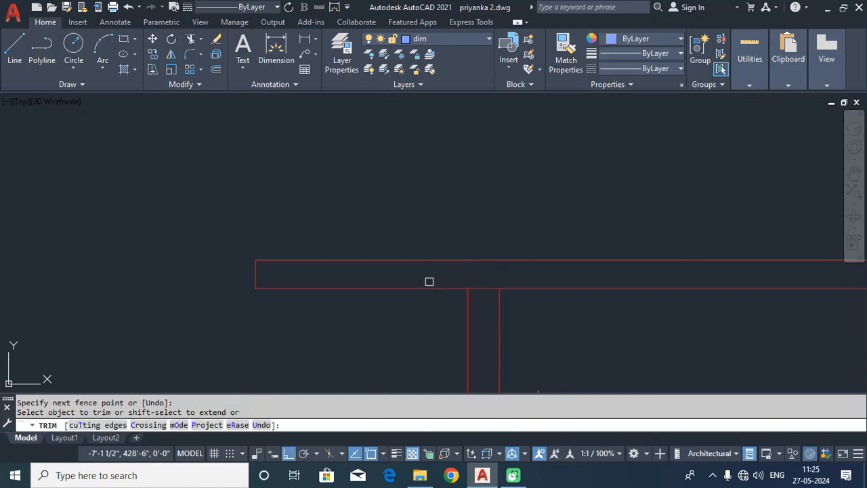
key(Escape)
Make door the current layer
scroll(418, 235, down, 5)
middle_drag(431, 226, 410, 266)
middle_drag(397, 165, 375, 251)
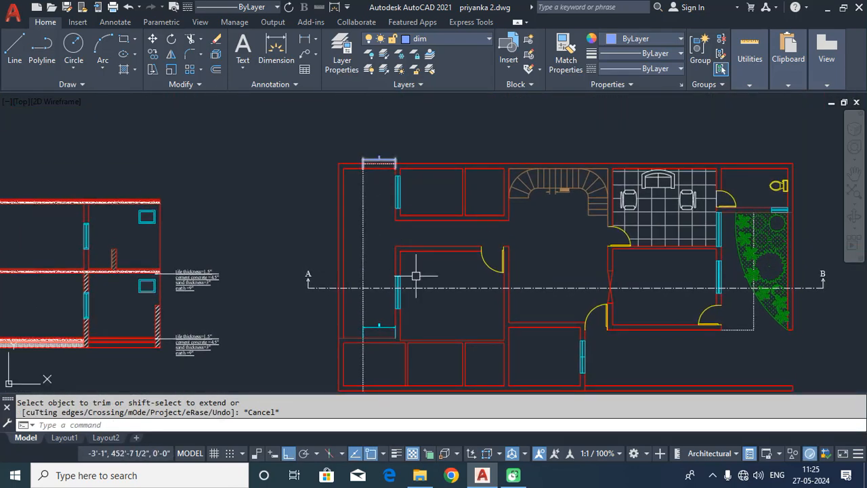
middle_drag(415, 273, 404, 164)
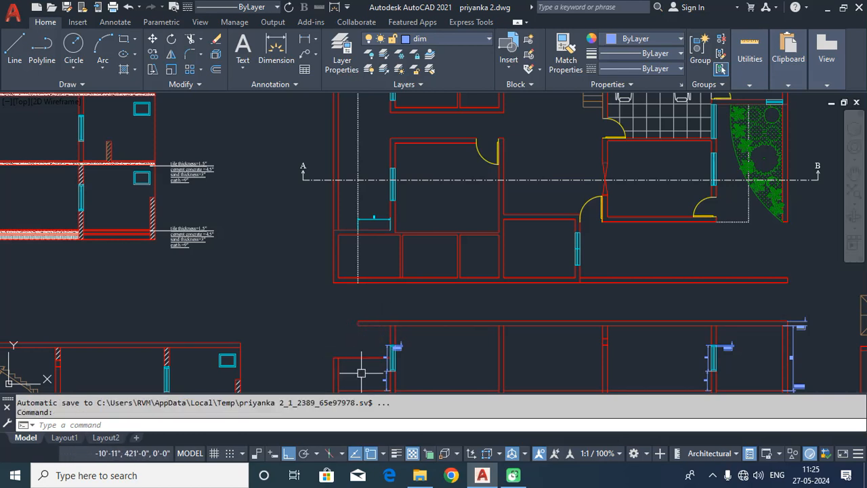
scroll(355, 361, down, 2)
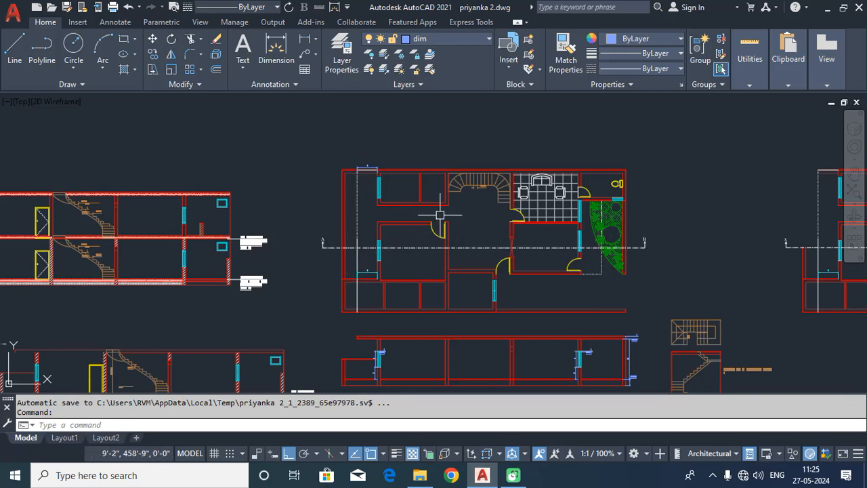
click(461, 40)
click(432, 118)
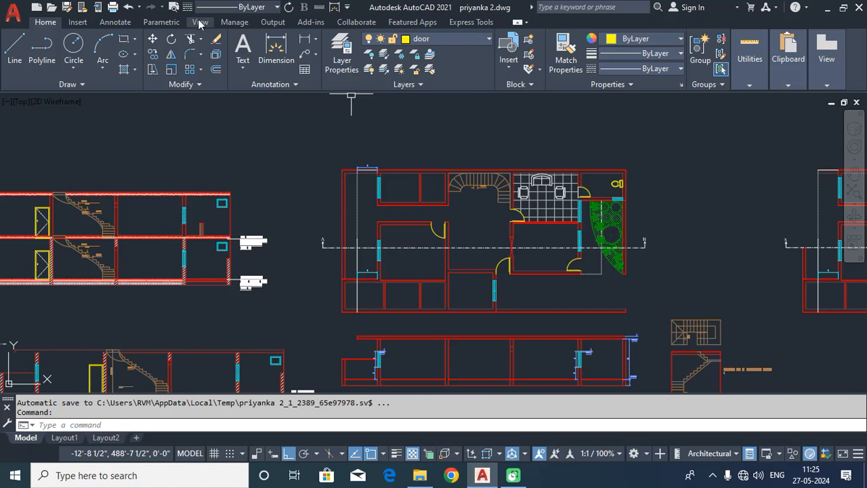
Draw vertical construction lines through both jambs of the door in the plan's room behind the A-end window
text(XL)
key(Return)
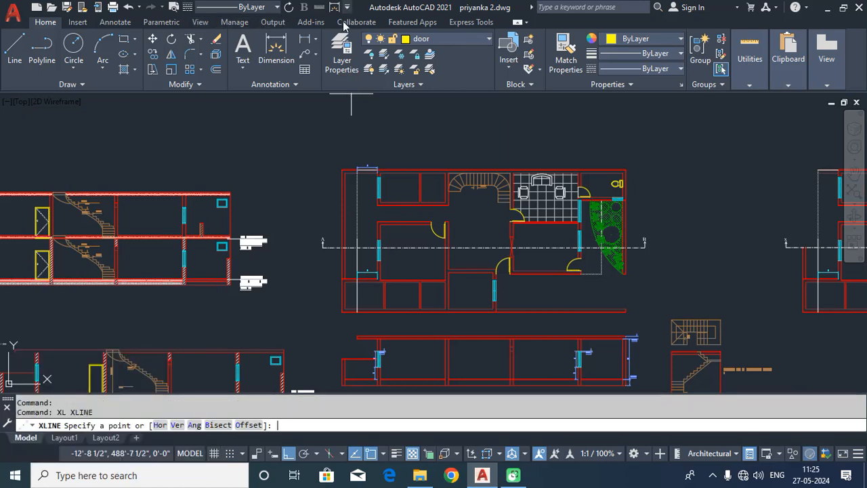
click(178, 425)
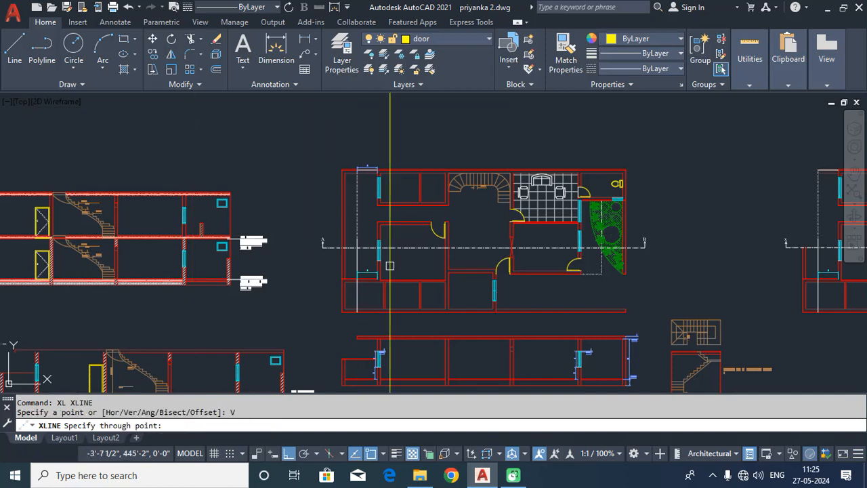
scroll(445, 268, up, 6)
click(364, 283)
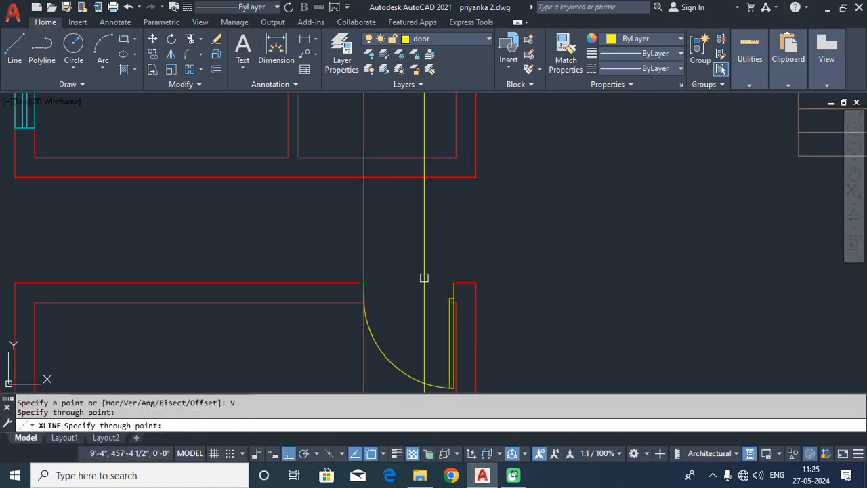
click(454, 282)
Check the floor plan along cutting line A–B for doors that the section has to show
scroll(482, 254, down, 4)
scroll(532, 271, down, 2)
scroll(408, 237, up, 3)
scroll(465, 261, down, 2)
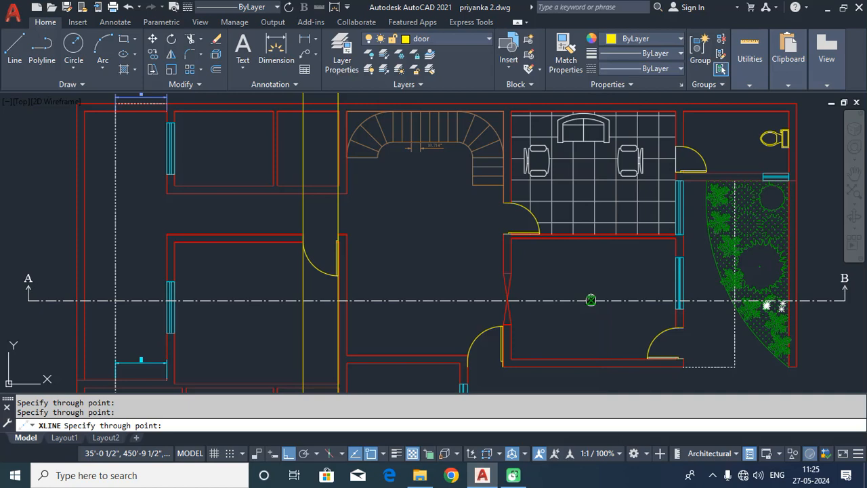
middle_drag(591, 298, 624, 183)
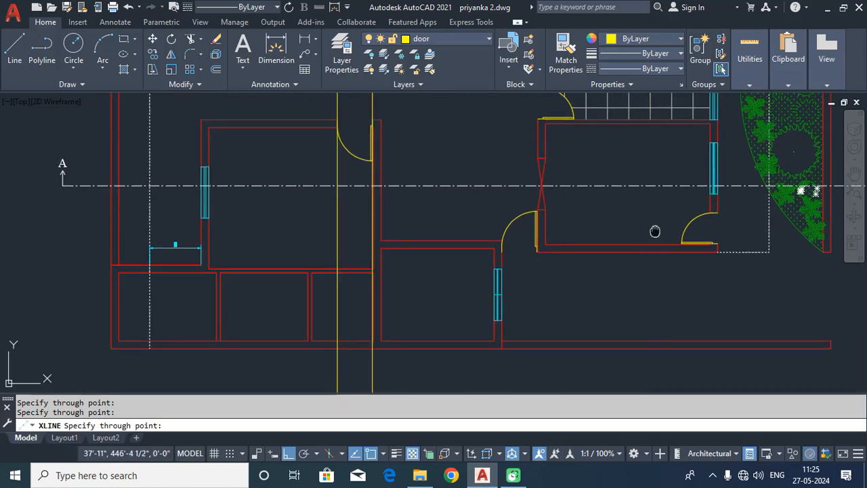
middle_drag(654, 230, 646, 283)
key(Return)
middle_drag(465, 228, 447, 316)
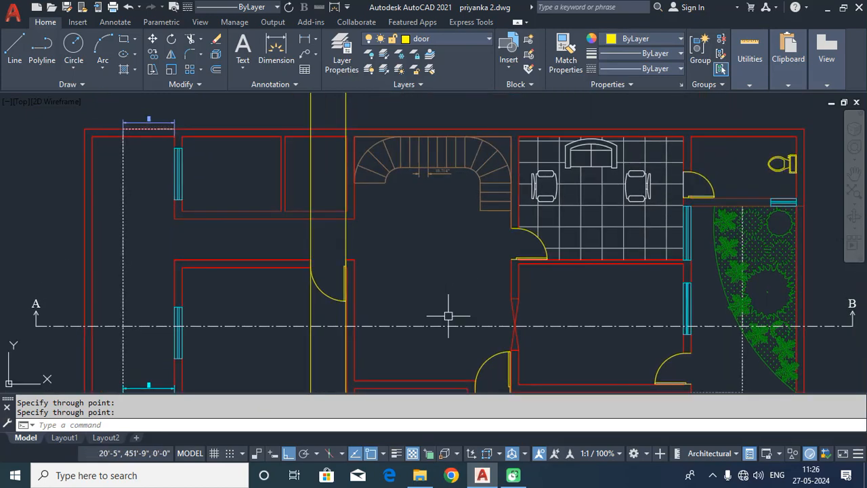
middle_drag(511, 192, 540, 62)
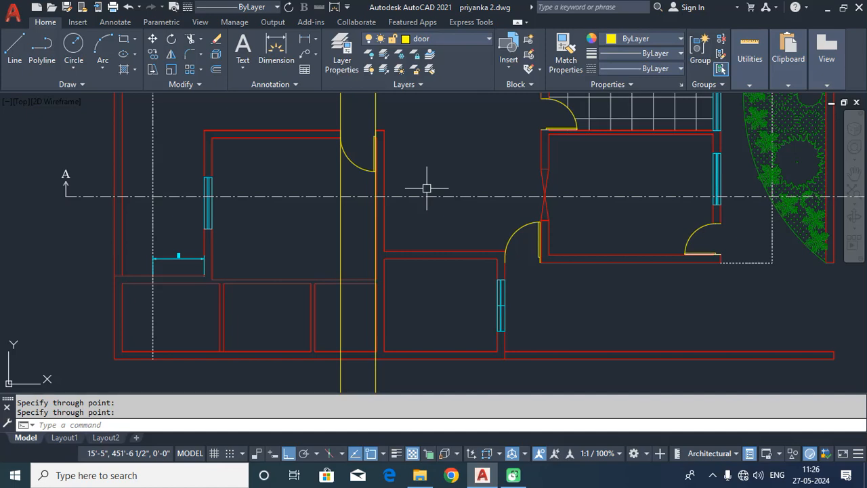
Draw the door's bottom line along the section's floor line, between the two yellow construction lines
scroll(427, 189, down, 2)
middle_drag(427, 188, 422, 29)
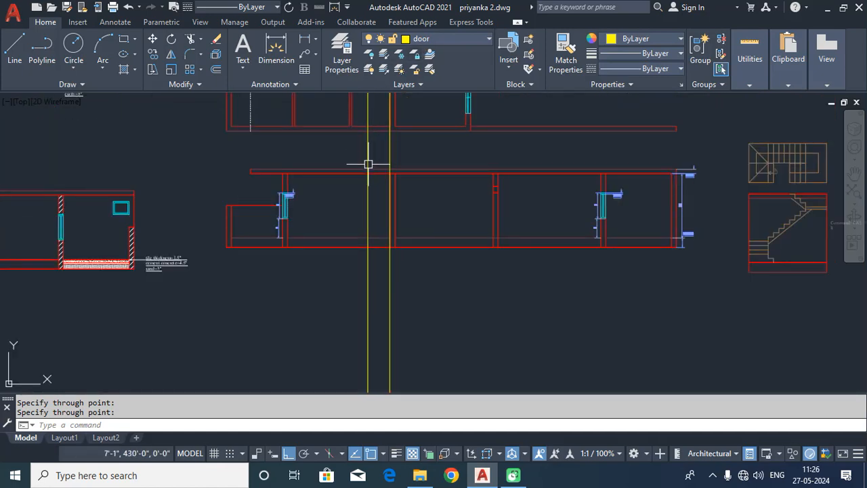
scroll(374, 204, up, 4)
key(Return)
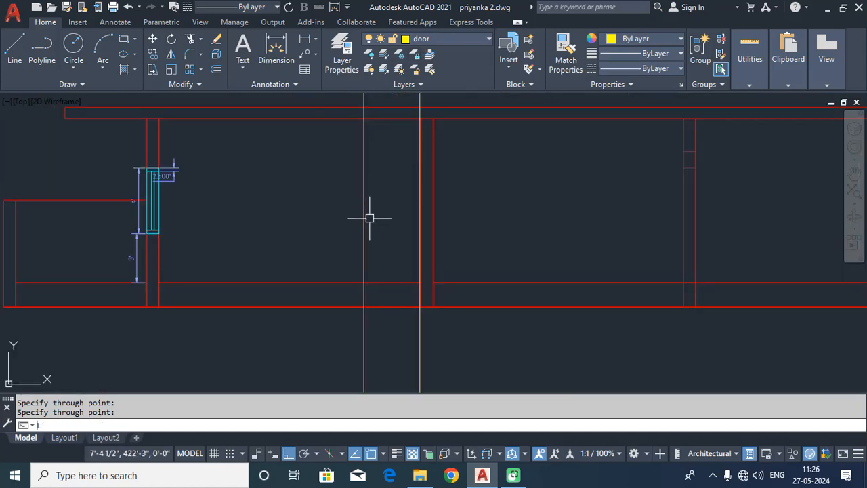
text(l)
key(Return)
scroll(372, 254, up, 2)
click(359, 294)
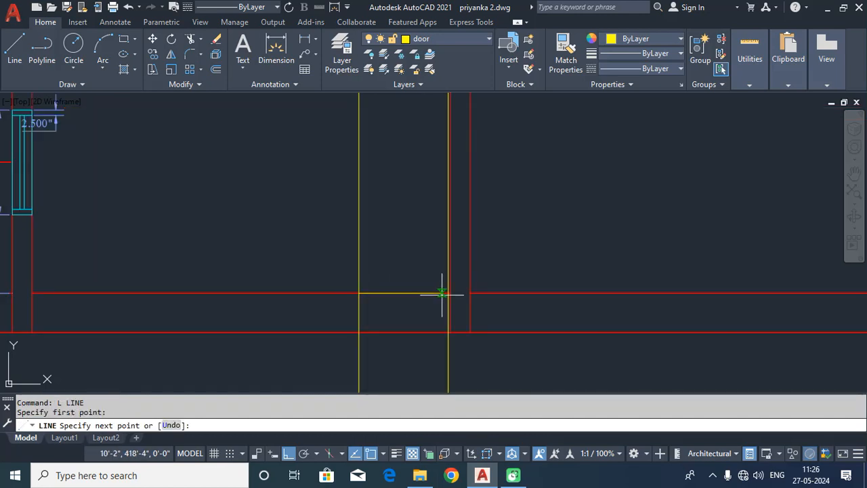
click(447, 293)
key(Return)
Offset the door's bottom line 7' upward to form the door head
text(o)
key(Return)
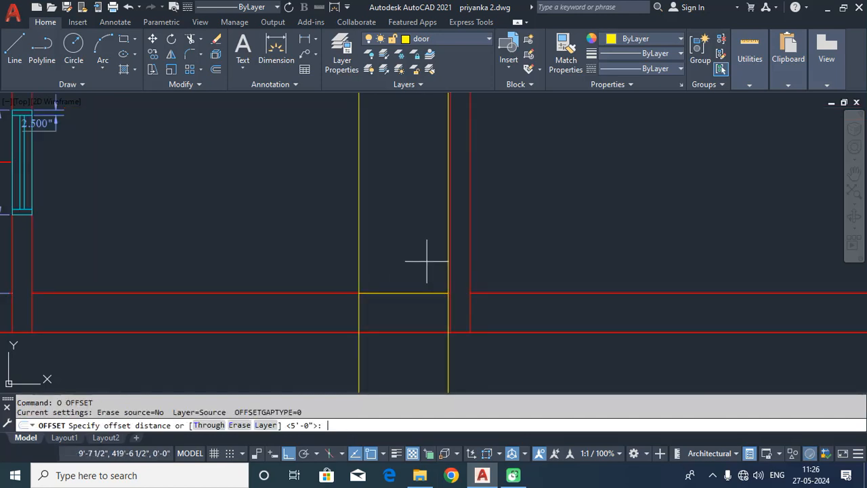
text(7)
key(Return)
click(412, 292)
click(420, 230)
middle_drag(424, 182, 425, 228)
key(Escape)
Trim the door construction lines above the head and remove their remainders below the floor line, leaving a closed door outline
text(T)
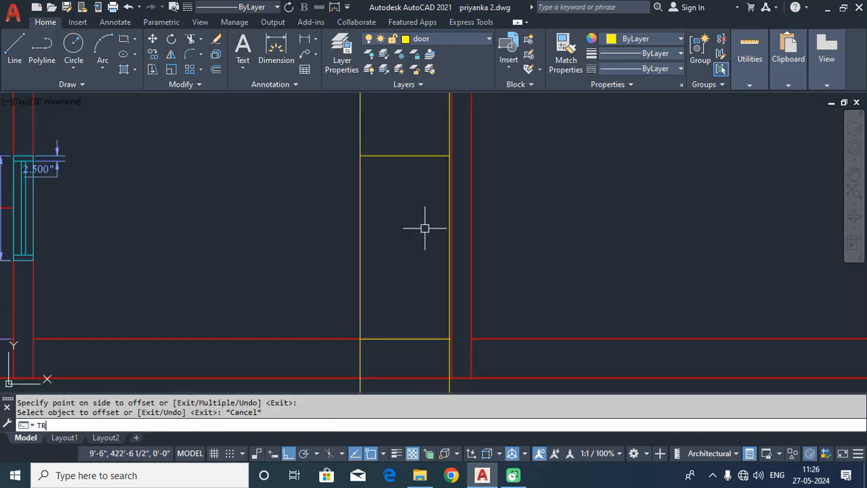
text(R)
key(Return)
scroll(448, 149, up, 5)
click(478, 141)
scroll(460, 266, down, 2)
middle_drag(461, 287, 466, 27)
scroll(459, 298, down, 4)
middle_drag(460, 305, 461, 172)
scroll(459, 210, up, 4)
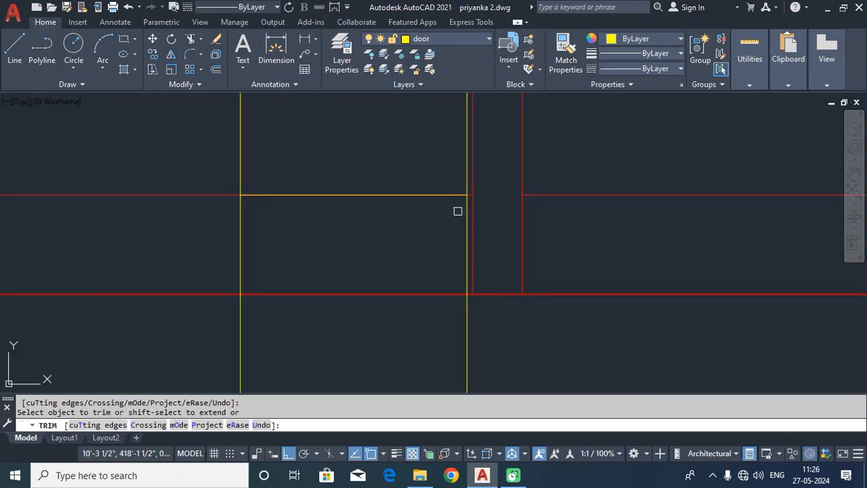
key(Escape)
click(542, 373)
click(197, 346)
key(Delete)
Offset the door's head and both jambs 2.5" inward to form the frame
text(o)
key(Return)
text(2.5)
key(Return)
scroll(281, 203, down, 4)
middle_drag(317, 173, 320, 193)
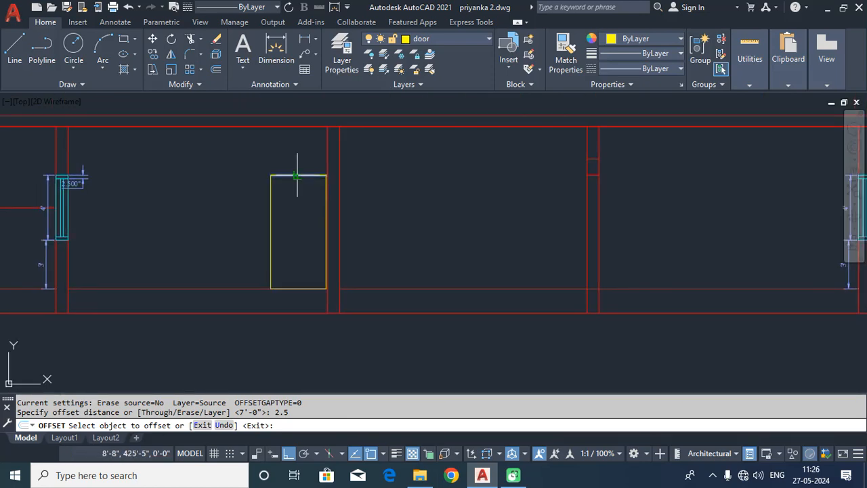
click(271, 219)
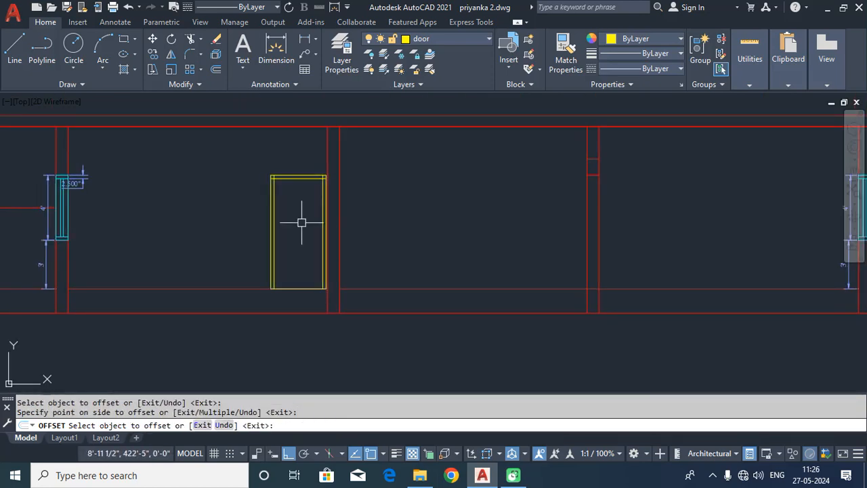
key(Escape)
Trim the overlapping frame lines at both upper corners of the section door
scroll(301, 201, up, 6)
text(tr)
key(Return)
scroll(227, 136, up, 2)
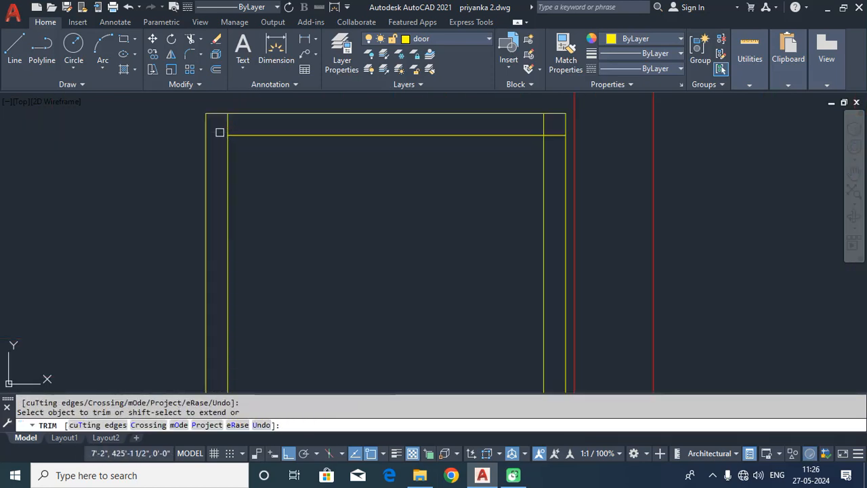
scroll(471, 193, down, 8)
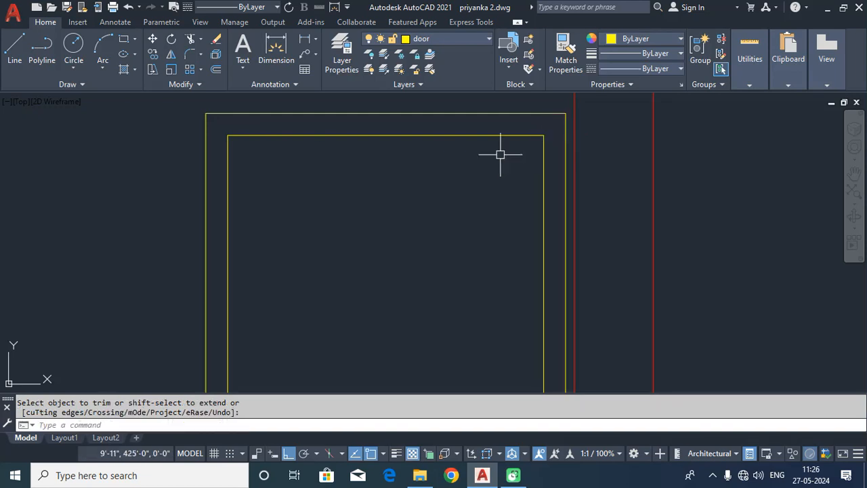
scroll(470, 194, up, 2)
key(Escape)
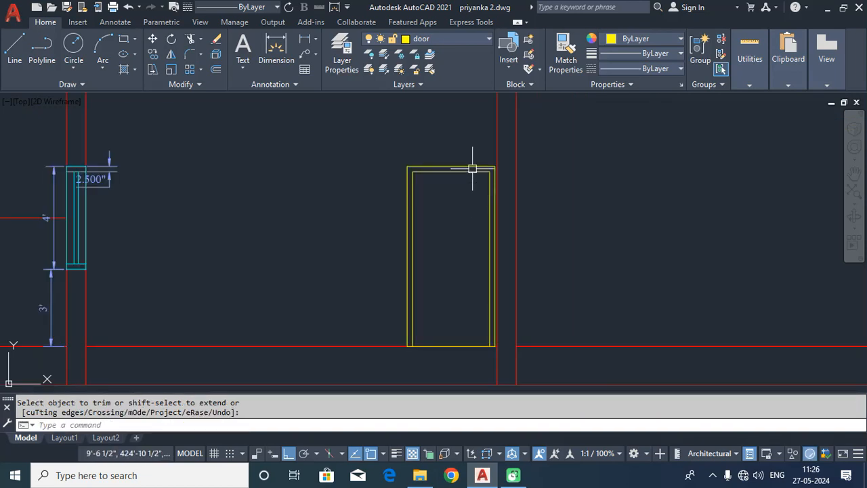
Make hidden line the current layer and draw two dashed swing lines from the inner frame's hinge-opposite corners to the middle of the wall-side jamb
click(486, 41)
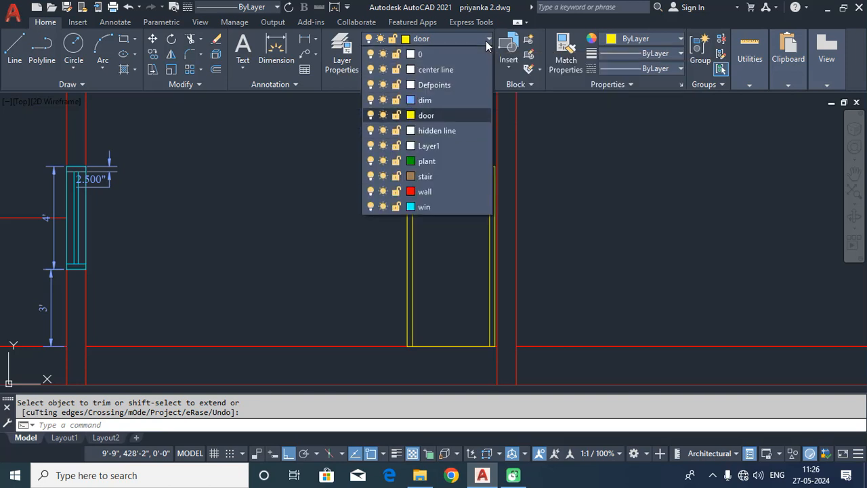
click(442, 131)
text(L)
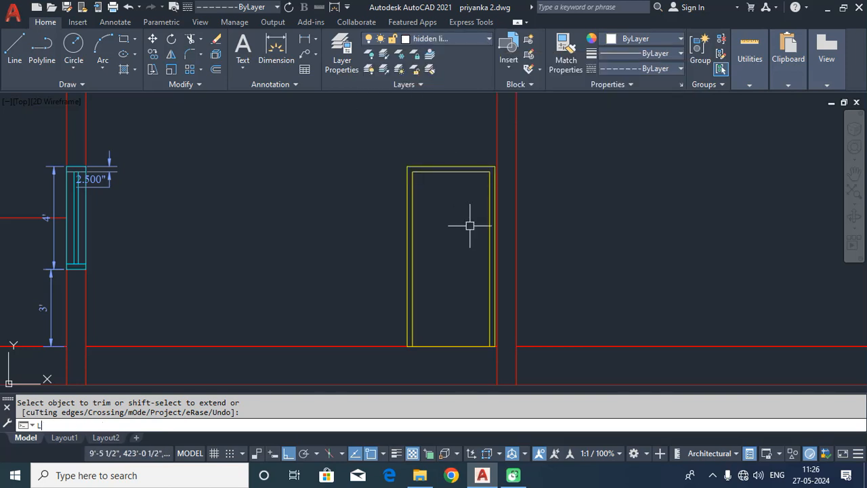
key(Return)
click(413, 171)
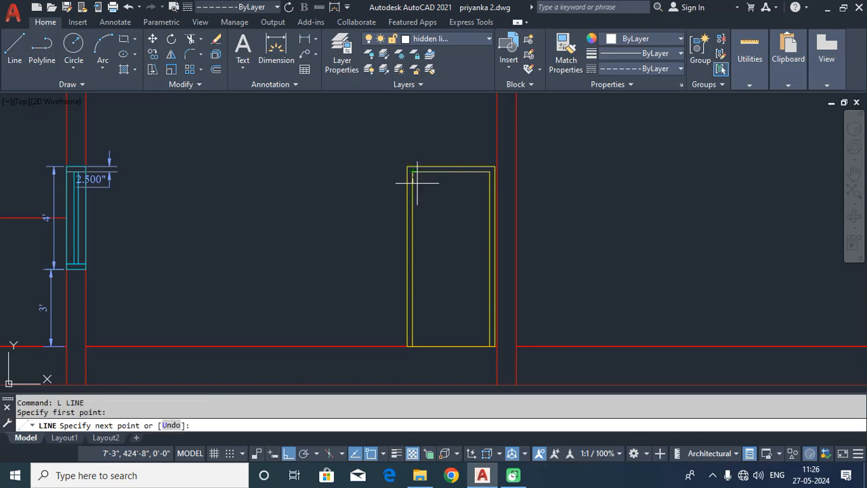
click(489, 258)
click(413, 345)
key(Return)
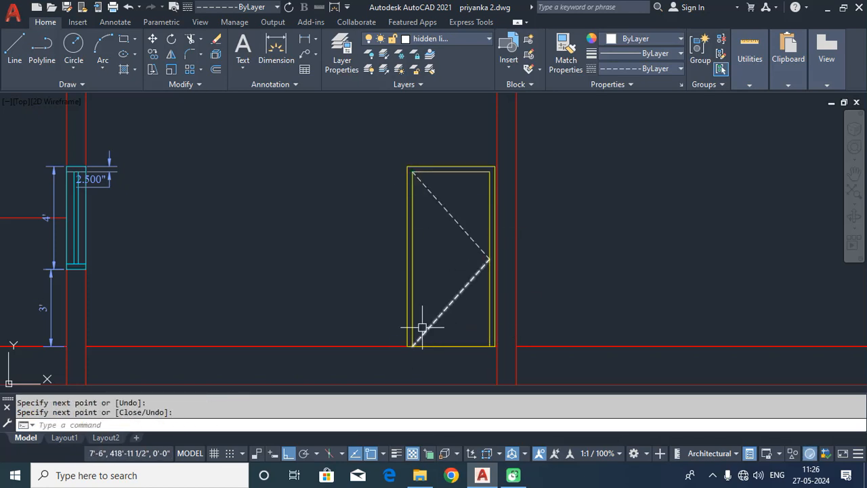
Draw a small circle of about 1/2" radius as the handle, beside the door's inner jamb opposite the swing lines' vertex
scroll(447, 287, down, 2)
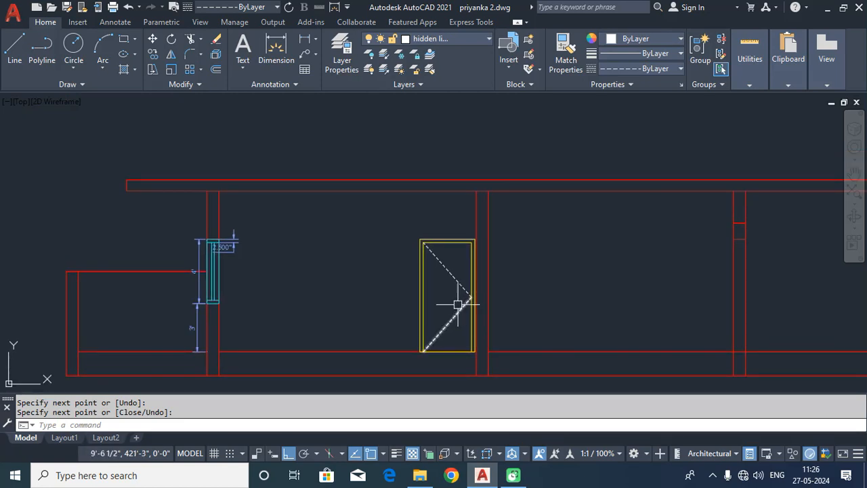
scroll(439, 295, up, 2)
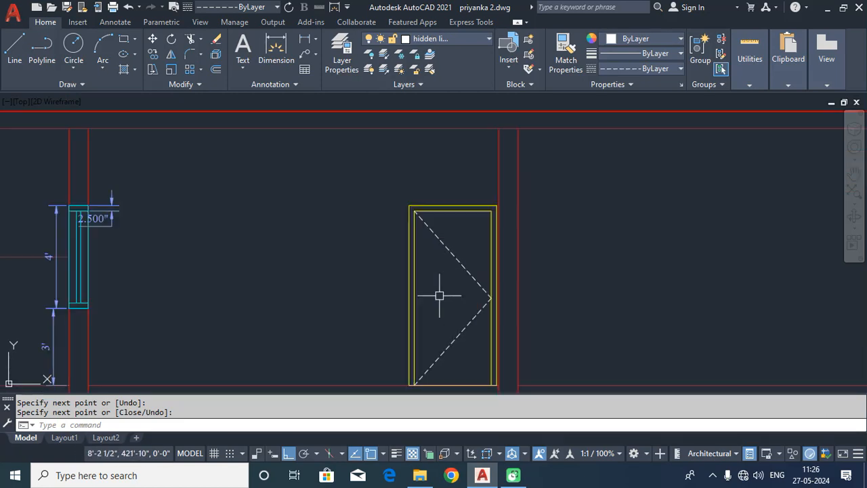
text(c)
key(Return)
scroll(421, 296, up, 2)
click(422, 296)
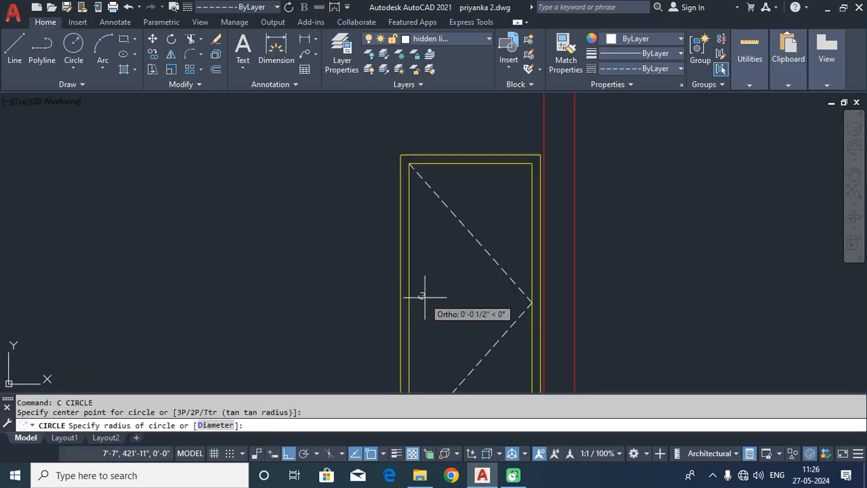
click(425, 296)
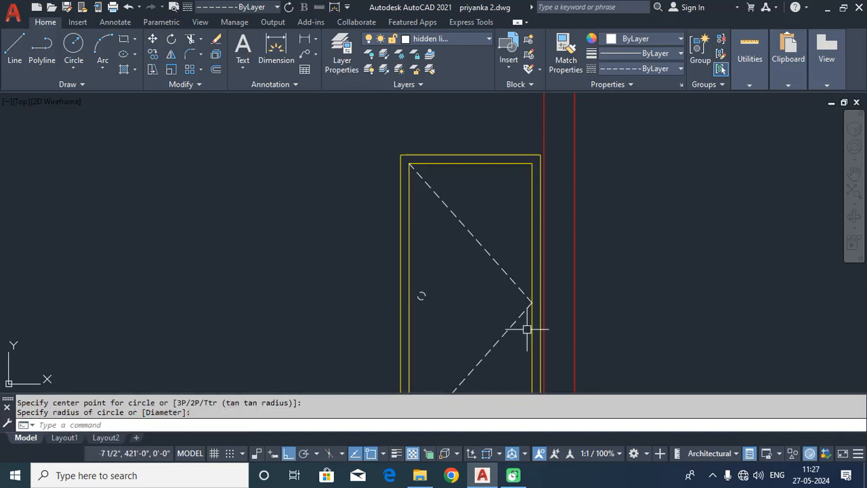
Compare the section door's opening side with the plan, and examine the plan along A–B toward end B for further openings
scroll(527, 319, down, 4)
scroll(484, 198, up, 4)
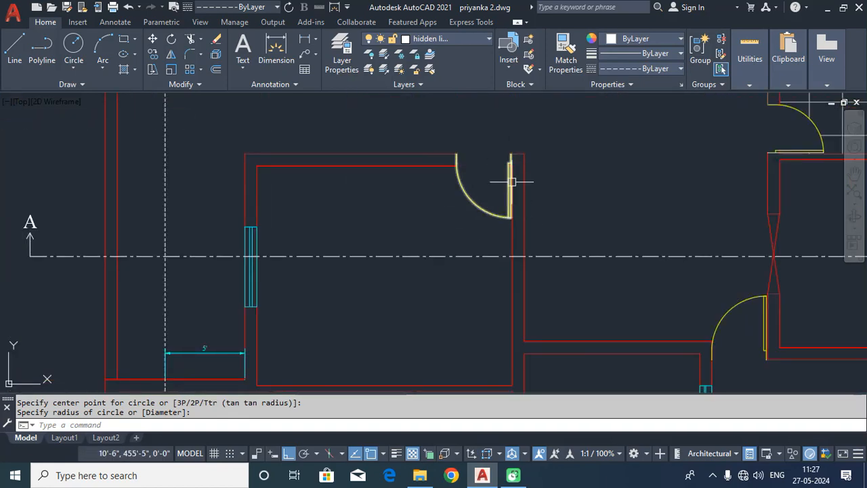
scroll(513, 250, down, 4)
middle_drag(513, 297, 484, 131)
scroll(476, 269, up, 8)
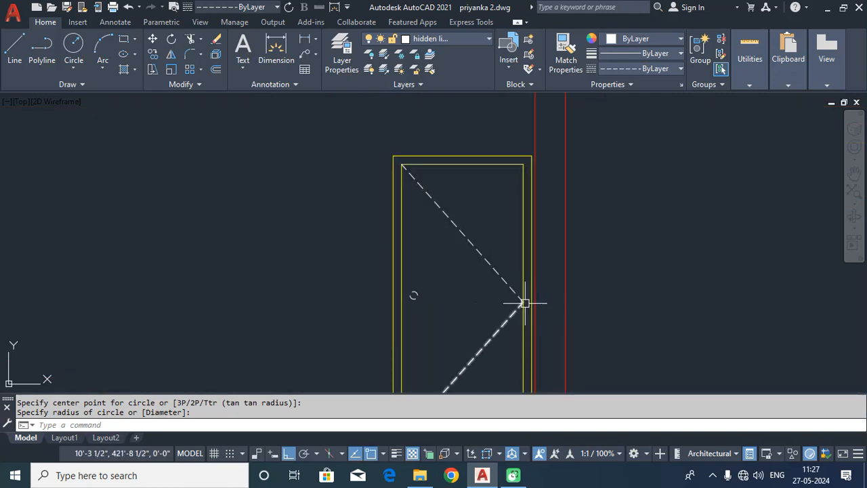
scroll(524, 302, down, 5)
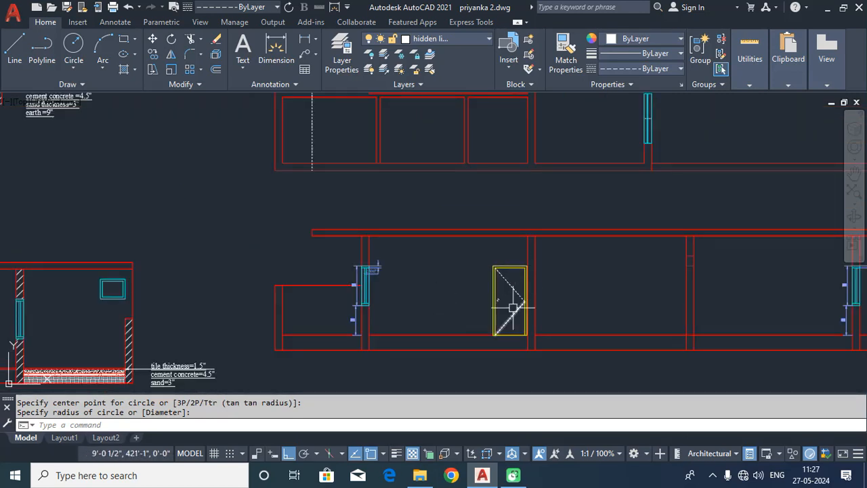
middle_drag(645, 292, 365, 284)
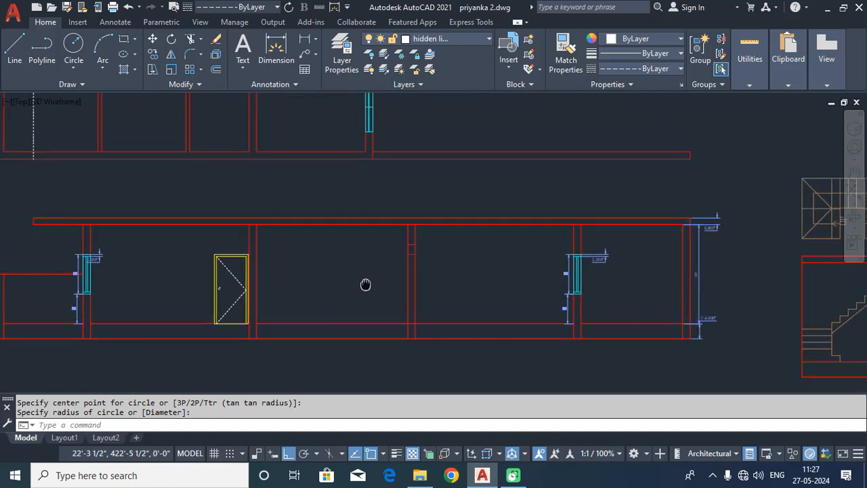
middle_drag(387, 226, 403, 366)
middle_drag(288, 164, 291, 244)
mouse_move(369, 196)
middle_down()
mouse_move(370, 289)
mouse_move(261, 244)
middle_up()
middle_drag(430, 269, 355, 257)
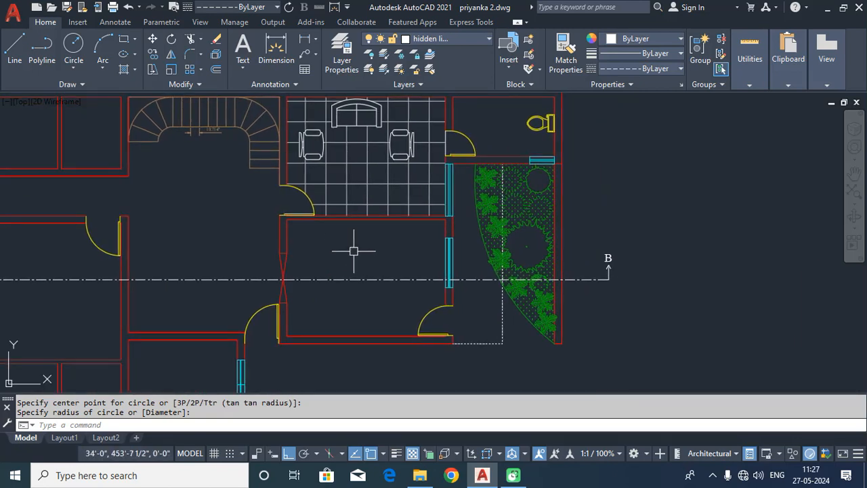
middle_drag(393, 253, 296, 252)
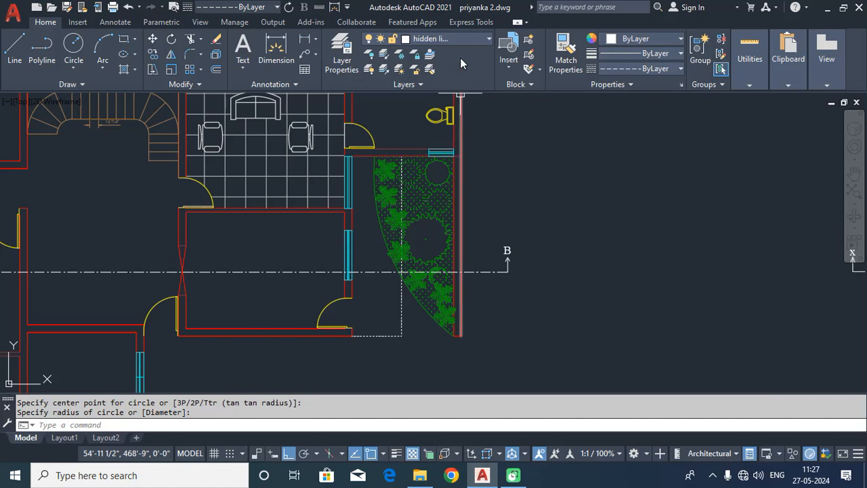
Make win the current layer and draw vertical construction lines through both ends of the toilet window in the plan
click(467, 38)
click(433, 209)
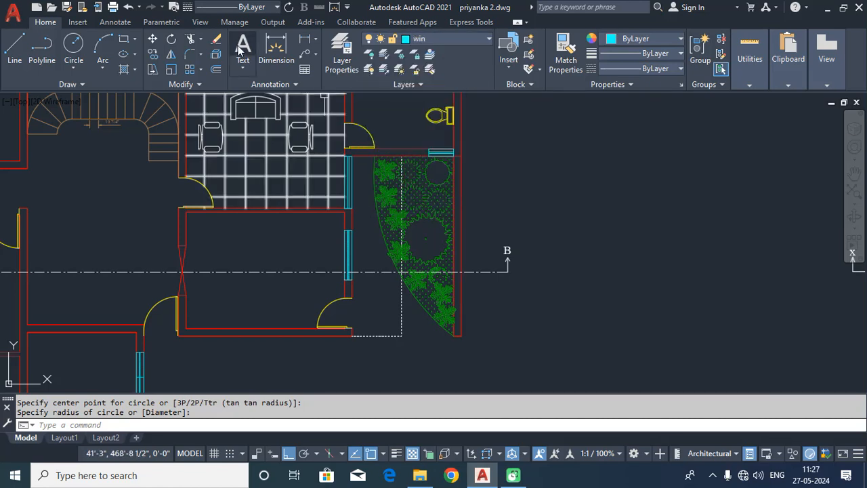
text(xl)
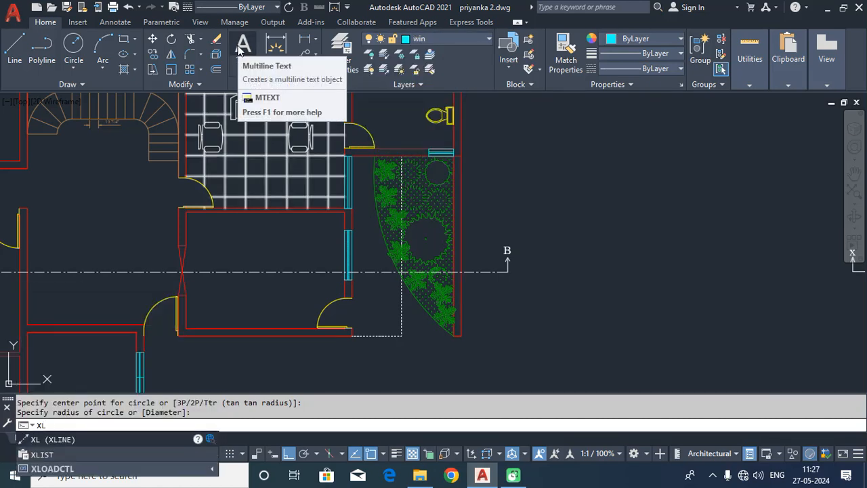
key(Return)
text(v)
key(Return)
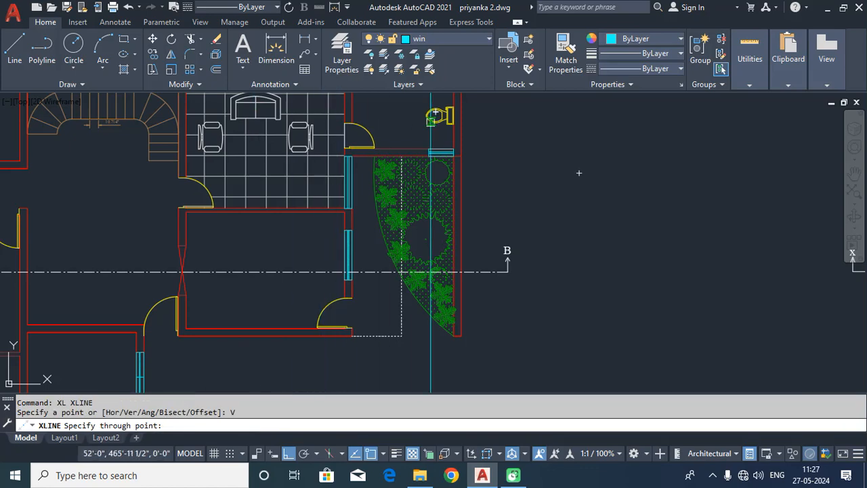
scroll(429, 173, up, 4)
click(425, 190)
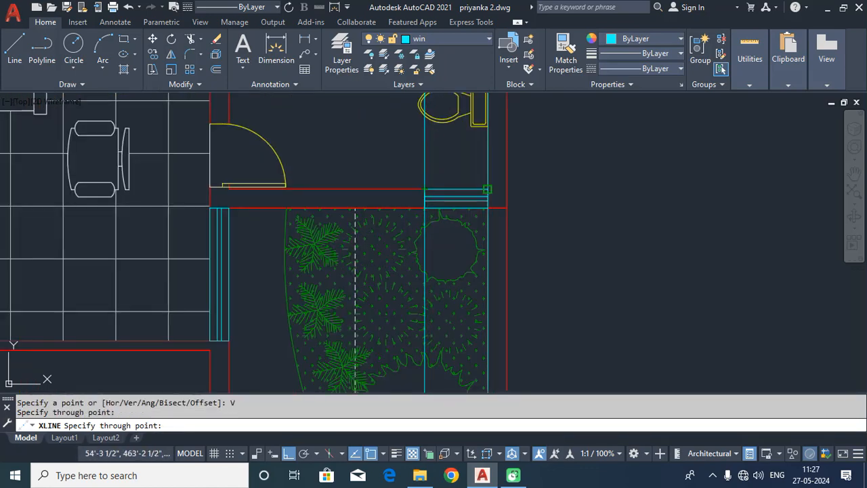
click(488, 189)
key(Return)
Offset the floor line of the section's B-end bay 7' upward
scroll(538, 292, down, 6)
middle_drag(544, 323, 491, 94)
scroll(463, 275, up, 5)
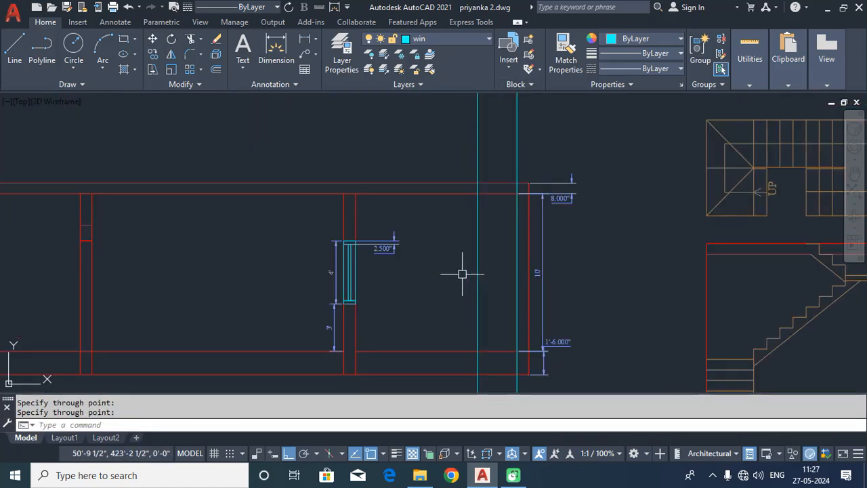
scroll(484, 233, down, 2)
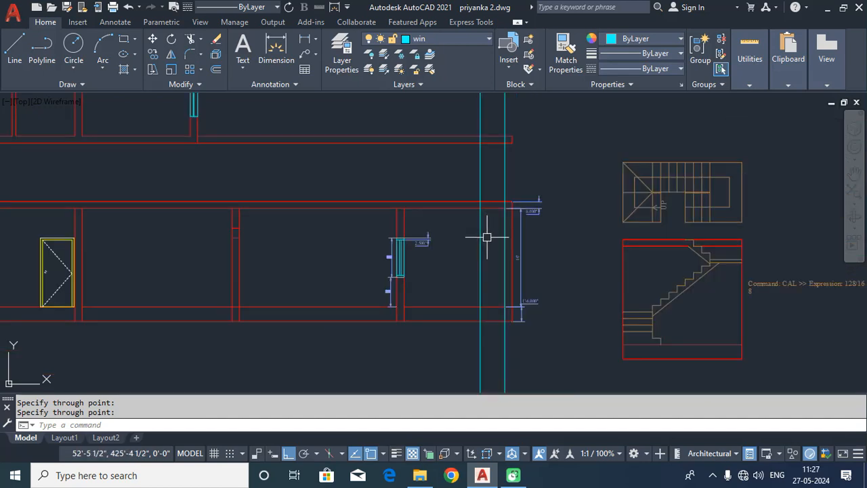
scroll(488, 236, up, 2)
text(o)
key(Return)
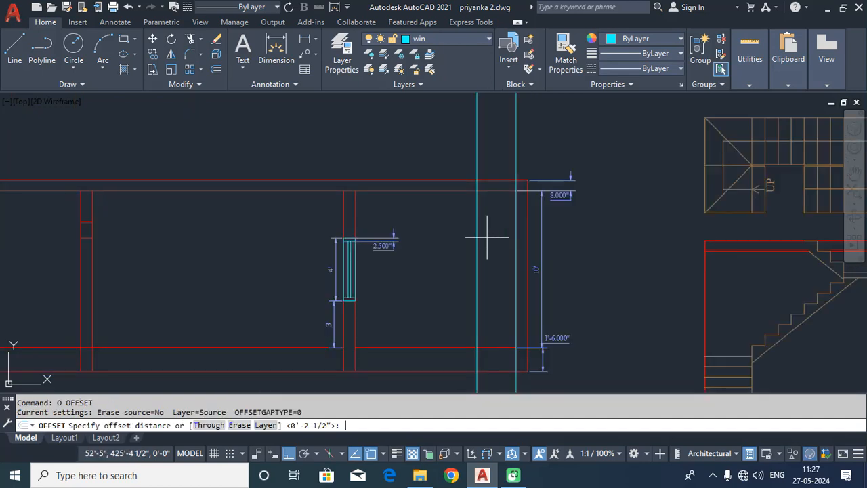
text(7')
key(Return)
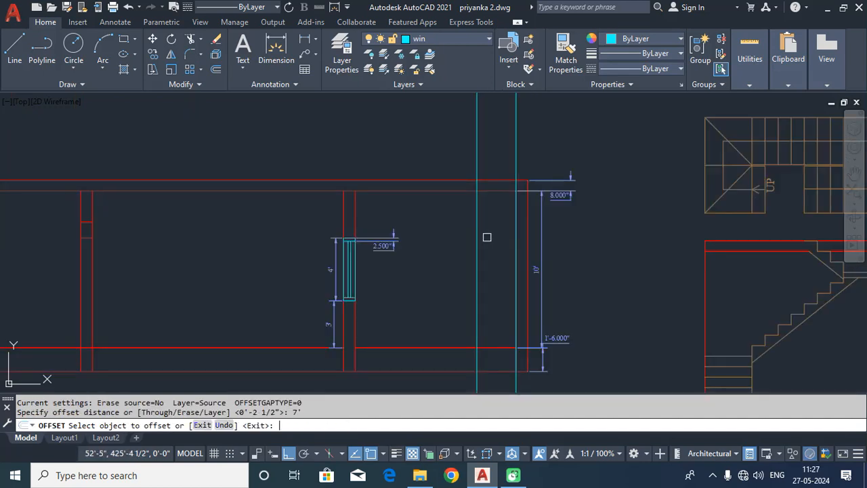
click(440, 348)
click(456, 302)
key(Escape)
Offset the 7' level line another 2' upward for the top of the toilet window
text(o)
key(Return)
text(2')
key(Return)
click(471, 238)
click(465, 222)
key(Escape)
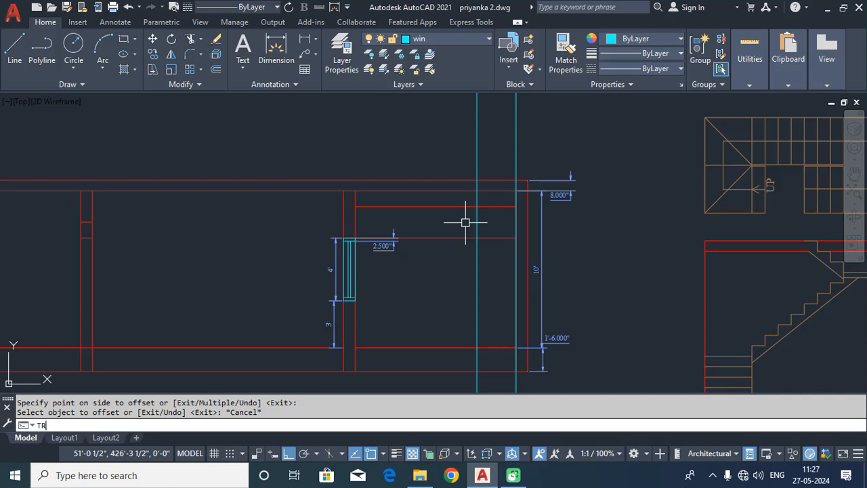
Trim the level lines and vertical construction lines in the section's B-end bay to the toilet window's rectangular outline
key(Return)
click(457, 238)
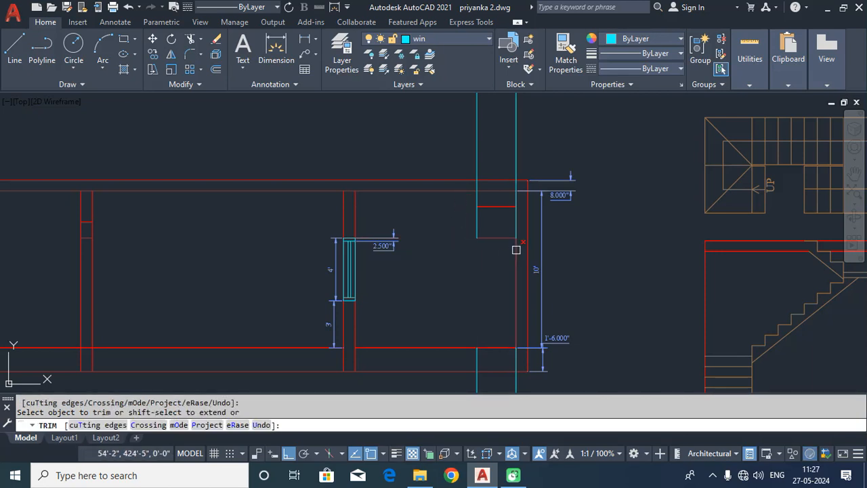
scroll(516, 249, up, 2)
click(516, 176)
click(451, 169)
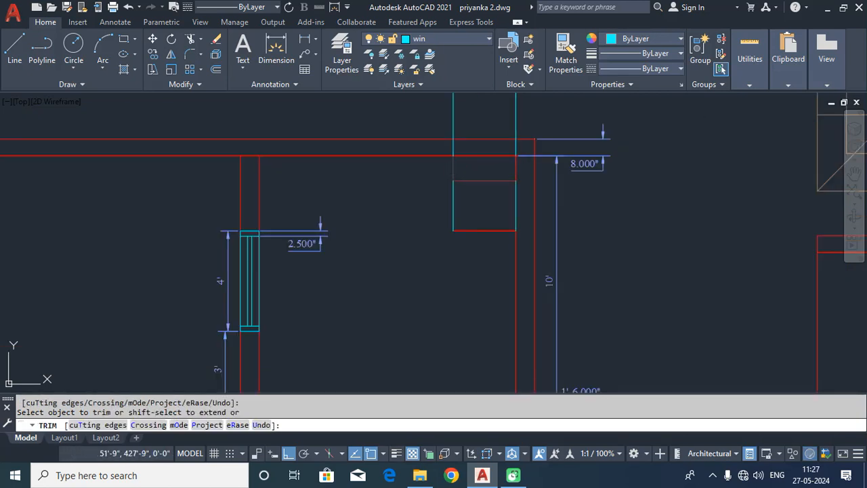
Erase the leftover window construction lines above the section's roof slab and below its floor line
key(Escape)
click(528, 116)
click(429, 139)
key(Delete)
middle_drag(476, 322, 456, 30)
click(536, 275)
click(372, 306)
key(Delete)
scroll(381, 305, down, 4)
scroll(403, 285, up, 2)
scroll(435, 222, up, 4)
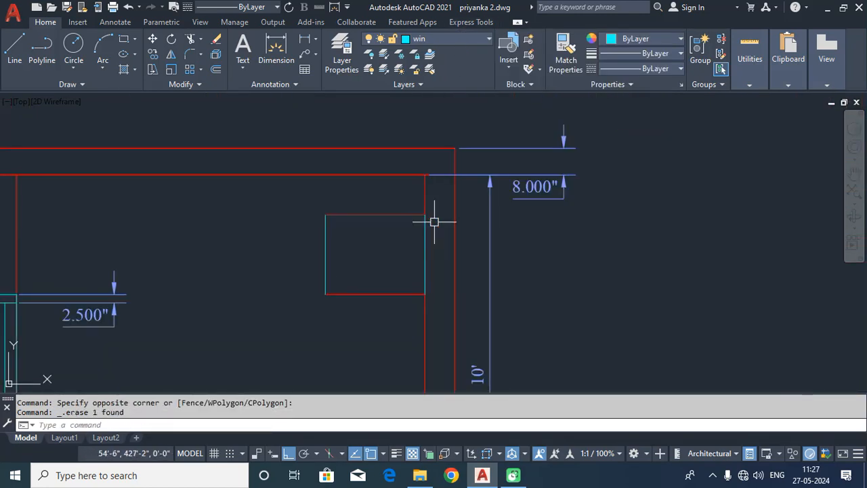
Match the toilet window's top and bottom lines to the properties of its vertical win-layer edge
text(MA)
key(Return)
click(325, 251)
click(398, 204)
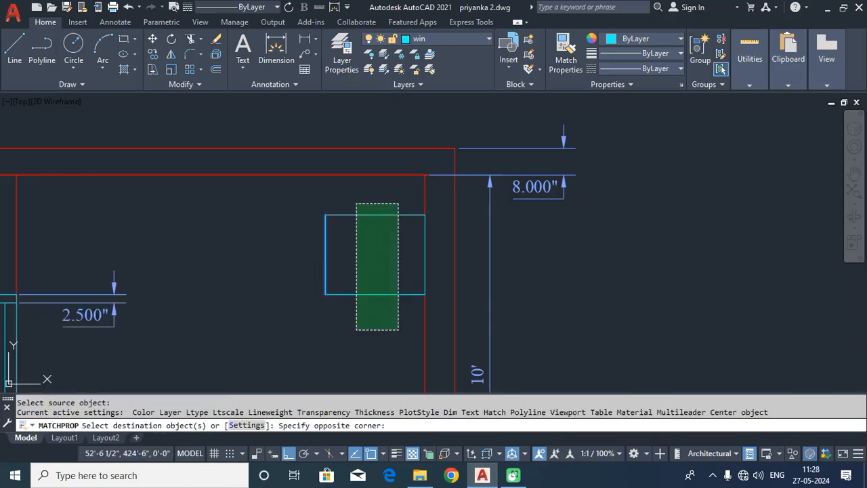
click(356, 331)
key(Return)
Offset all four edges of the toilet window 2.5" inward to form its frame
text(O)
key(Return)
text(1.5)
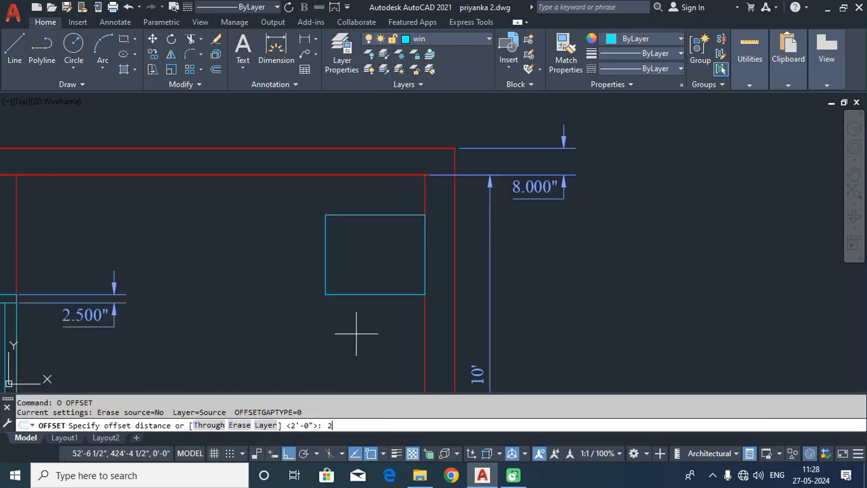
key(Return)
click(362, 215)
click(355, 258)
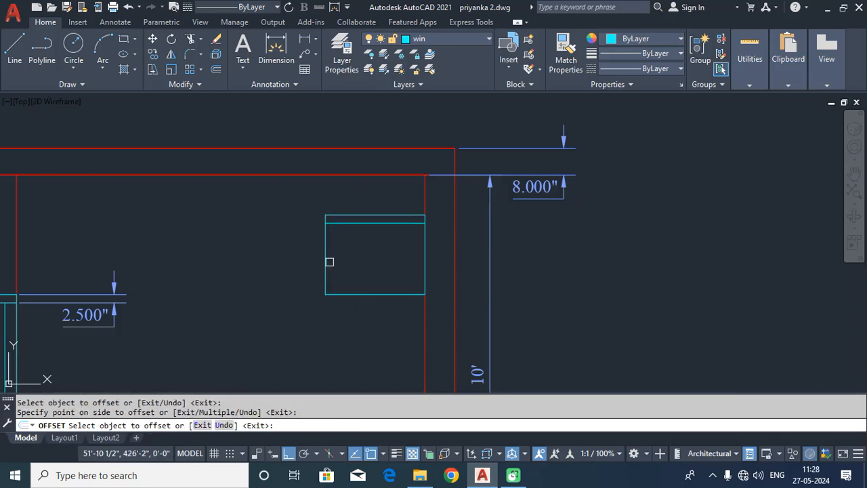
click(326, 264)
click(346, 265)
click(376, 294)
click(381, 274)
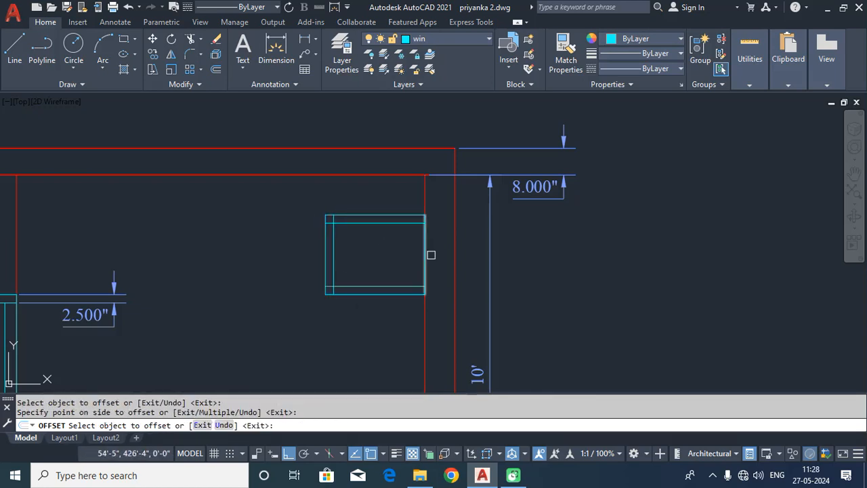
click(429, 253)
click(392, 251)
key(Escape)
Trim the overlapping line ends at the corners of the toilet window's inner frame
text(TR)
key(Return)
scroll(339, 224, up, 4)
middle_drag(326, 391, 339, 276)
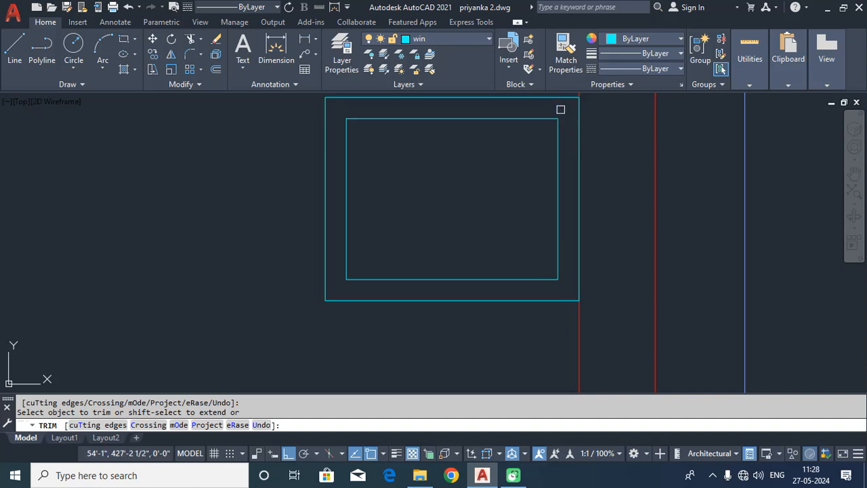
scroll(543, 165, down, 4)
key(Return)
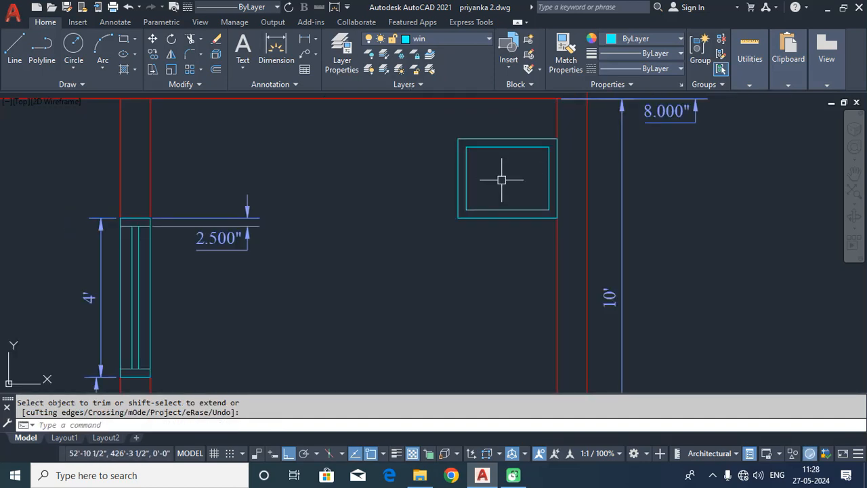
scroll(502, 180, down, 2)
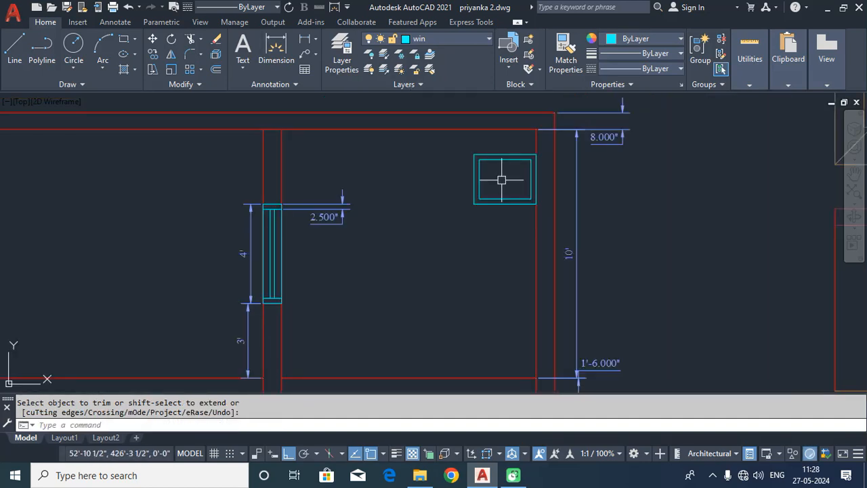
Compare the plan's garden area and boundary wall near end B with the end wall in the section
scroll(502, 180, down, 5)
middle_drag(501, 180, 473, 357)
middle_drag(450, 138, 446, 265)
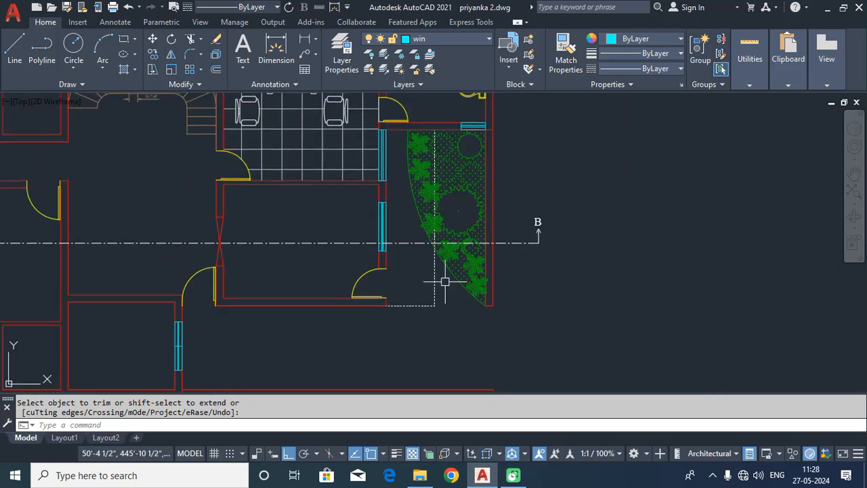
middle_drag(483, 128, 476, 202)
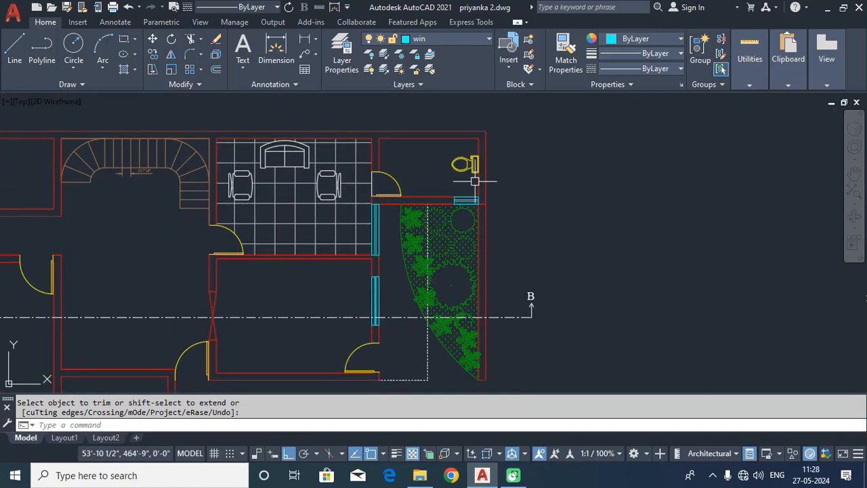
middle_drag(466, 263, 465, 170)
scroll(457, 192, down, 2)
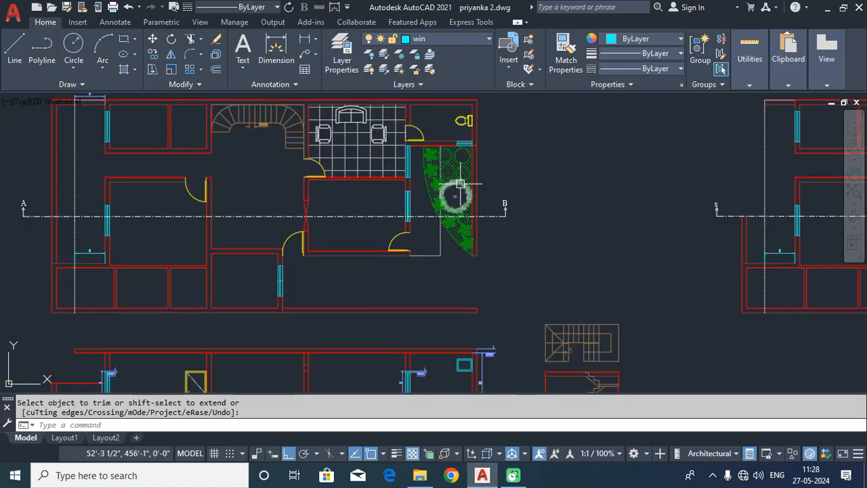
middle_drag(485, 341, 482, 231)
scroll(464, 253, up, 4)
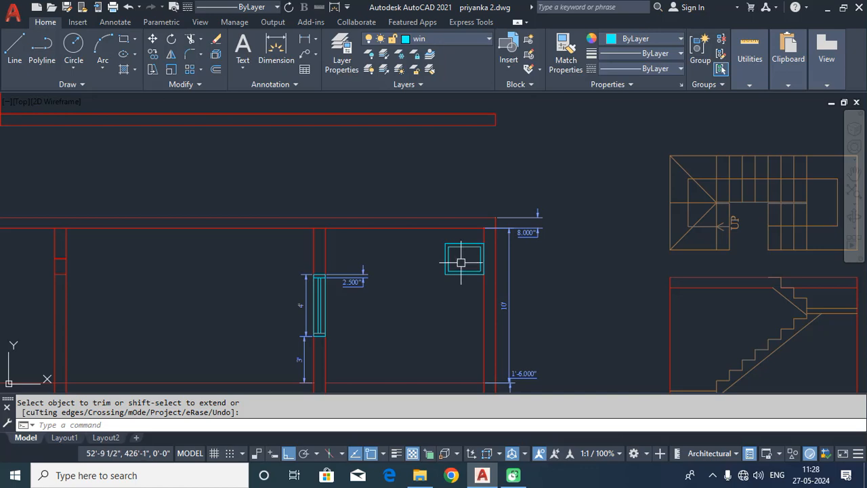
scroll(461, 262, down, 2)
scroll(462, 263, down, 3)
scroll(477, 224, up, 5)
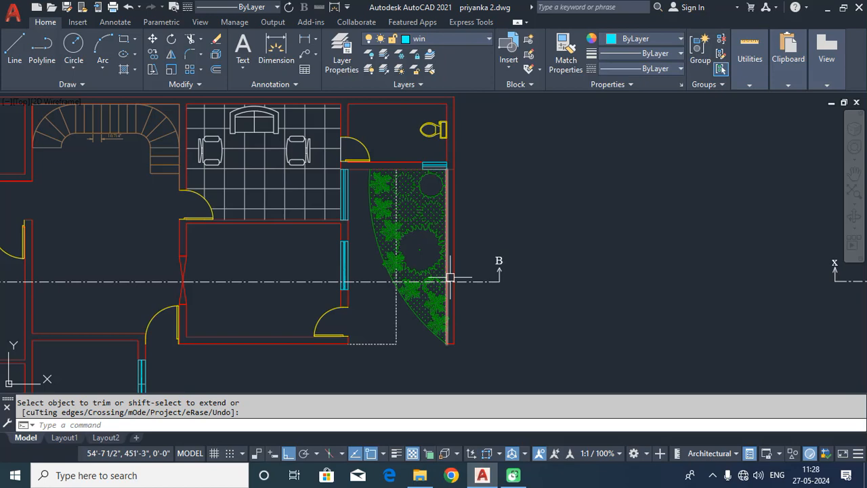
middle_drag(455, 321, 479, 77)
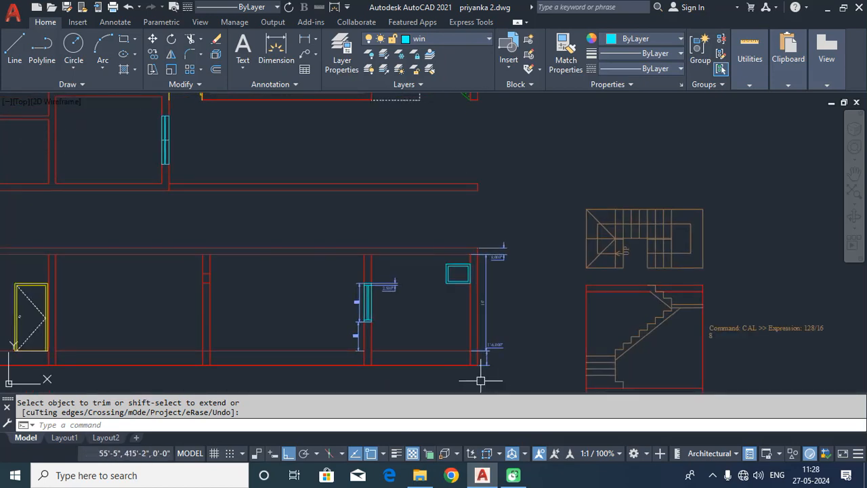
Offset the floor line of the section's B-end bay 5' upward for the boundary wall's top
scroll(449, 321, up, 2)
text(o)
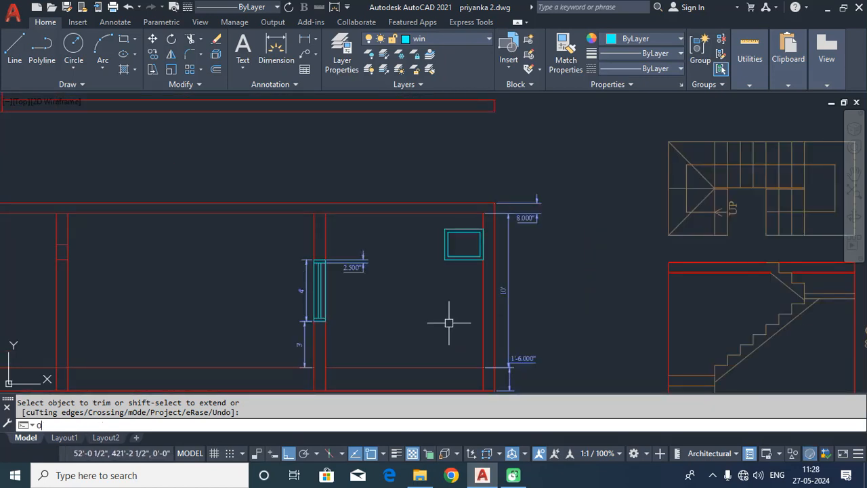
key(Return)
text(5)
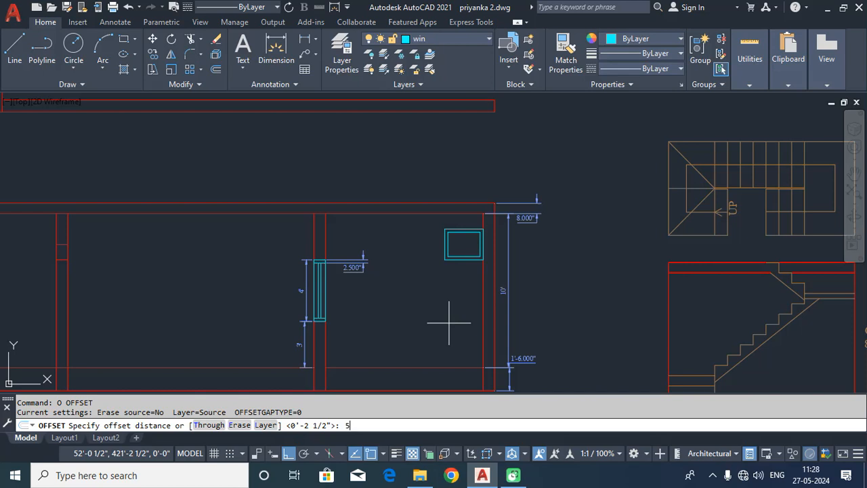
text(')
key(Return)
click(459, 367)
click(459, 345)
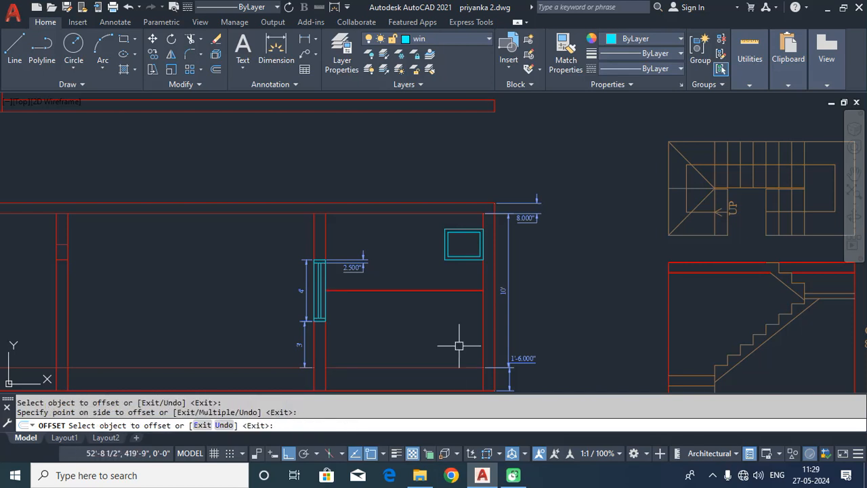
Extend the 5' level line to the end wall's outer face and trim away its part inside the bay
key(Return)
text(ex)
key(Return)
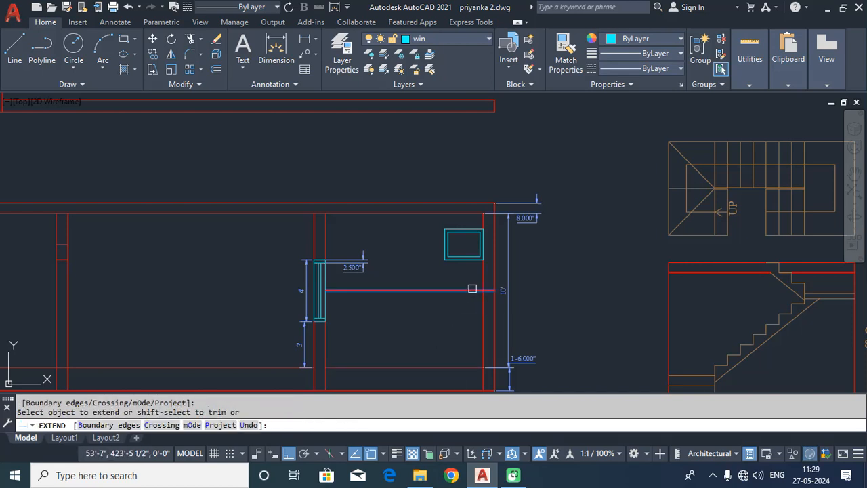
key(Escape)
key(Return)
click(471, 292)
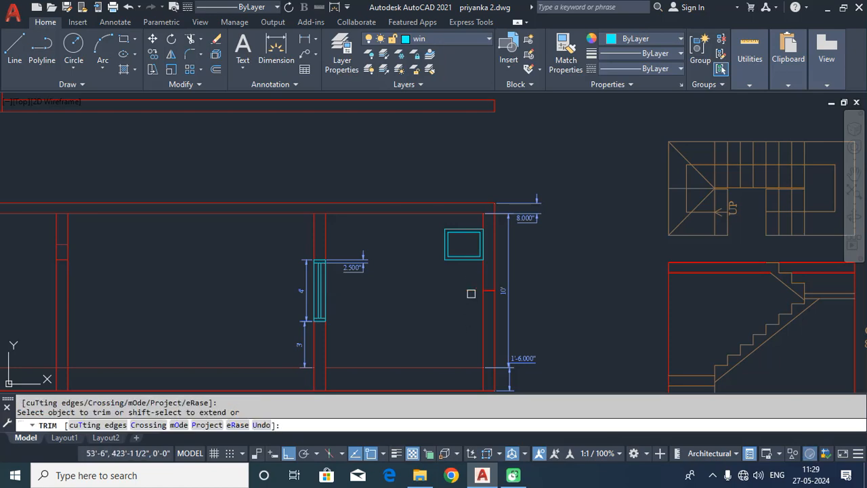
Erase the end wall's inner face line above the 5' level, beside the toilet window
scroll(454, 299, up, 4)
key(Escape)
click(480, 198)
key(Delete)
scroll(526, 276, down, 8)
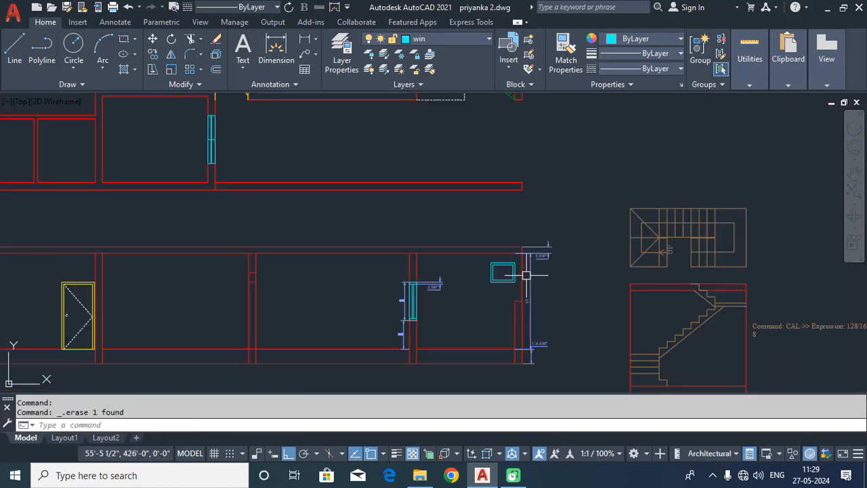
Make 0 the current layer for hatching the plan's walls
middle_drag(531, 232, 534, 321)
scroll(525, 229, up, 4)
middle_drag(531, 231, 616, 277)
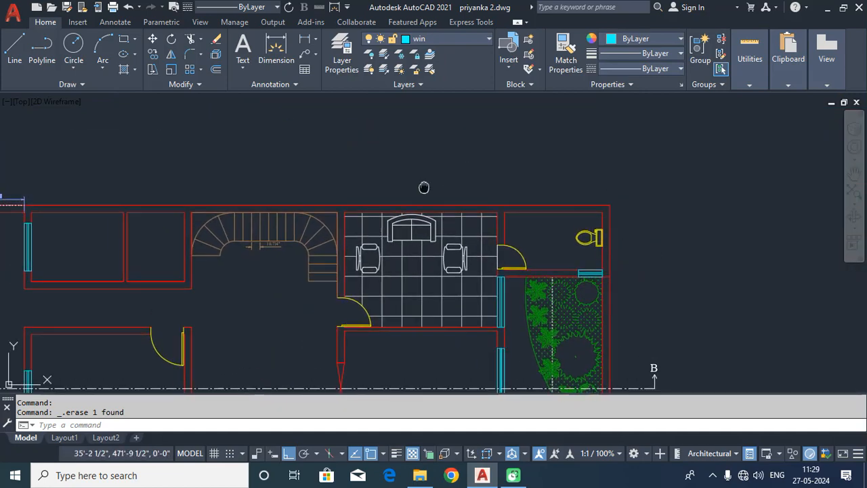
middle_drag(424, 188, 604, 170)
middle_drag(300, 221, 314, 110)
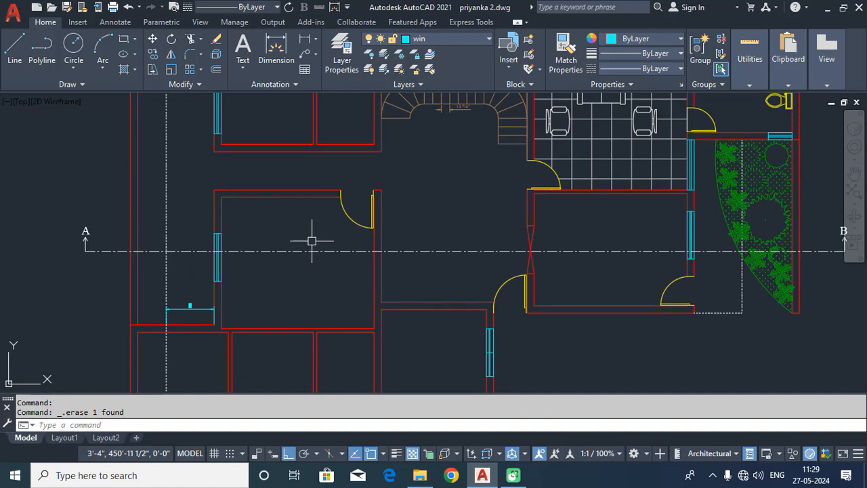
click(477, 38)
click(434, 55)
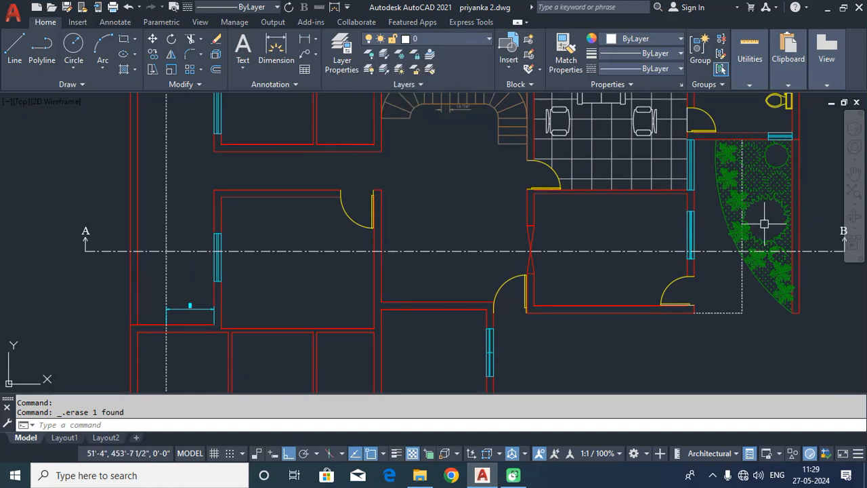
Start a hatch on the plan and pick inside the upper walls, the lower room walls and the walls around the room near end B
text(H)
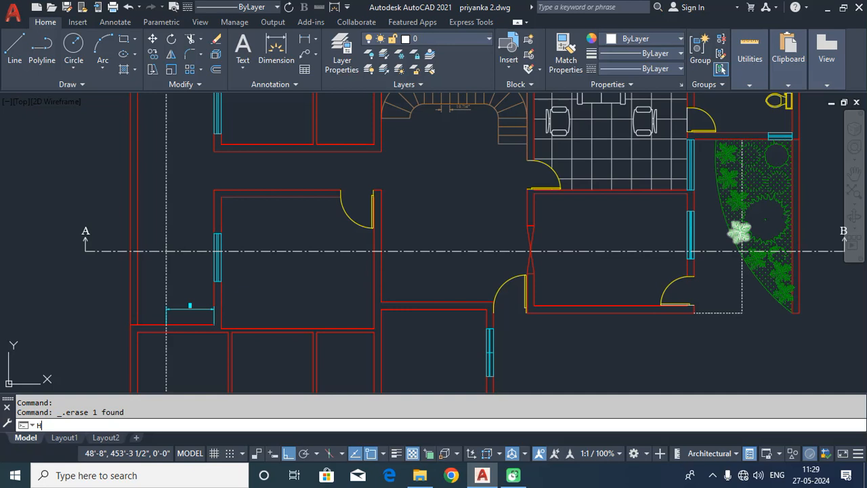
key(Return)
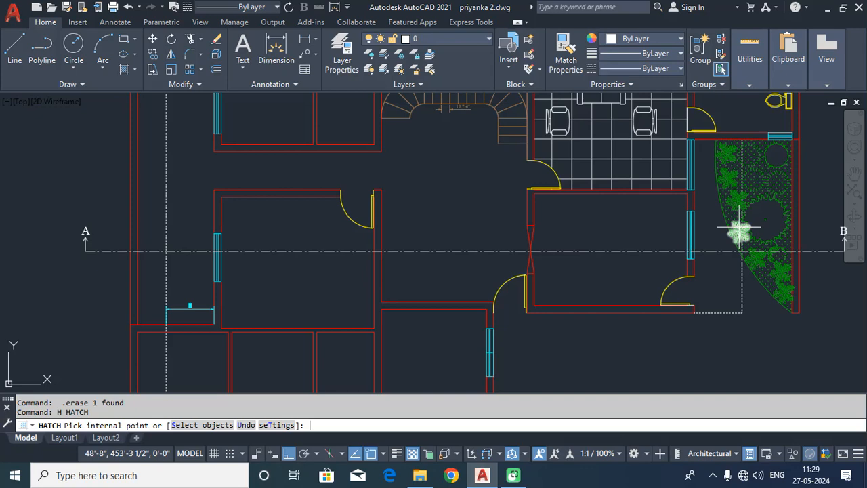
scroll(404, 265, down, 2)
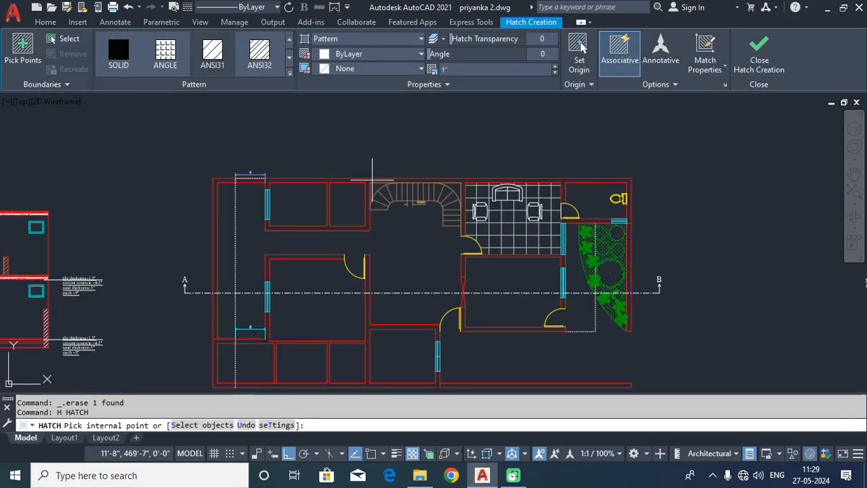
click(372, 180)
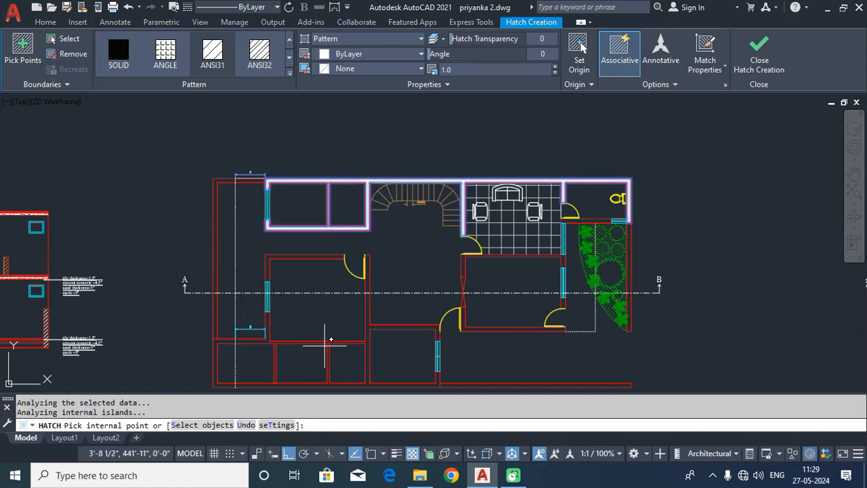
click(326, 339)
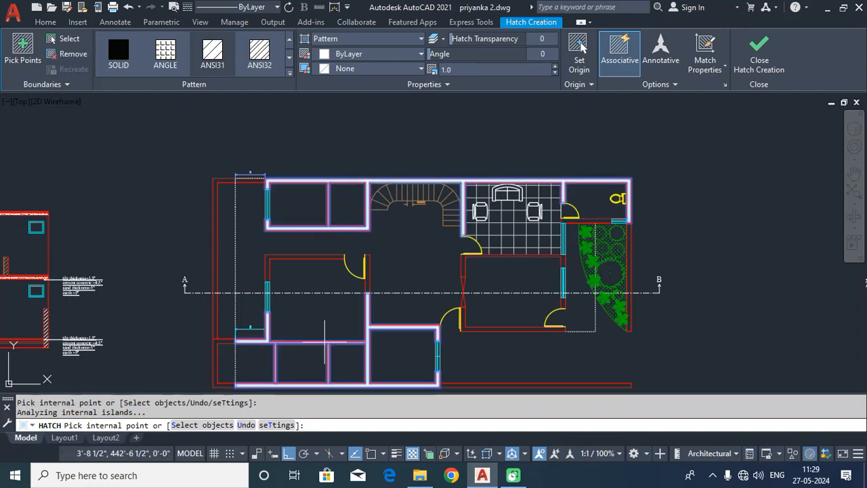
click(532, 329)
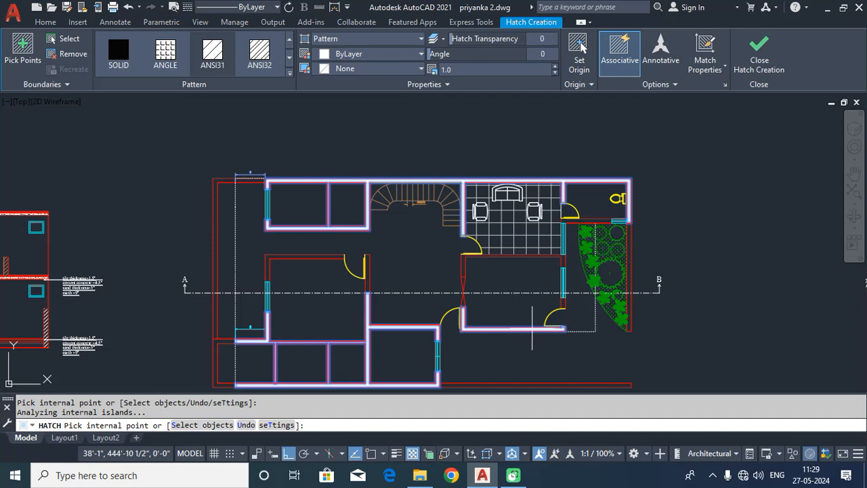
click(568, 256)
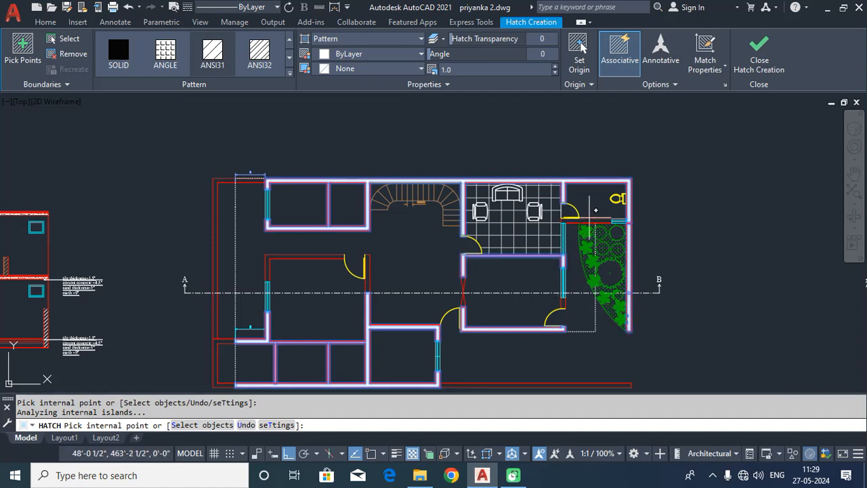
Undo the last two hatch picks along the garden's outer wall and pick inside the wall between the toilet and the garden
key(ctrl+z)
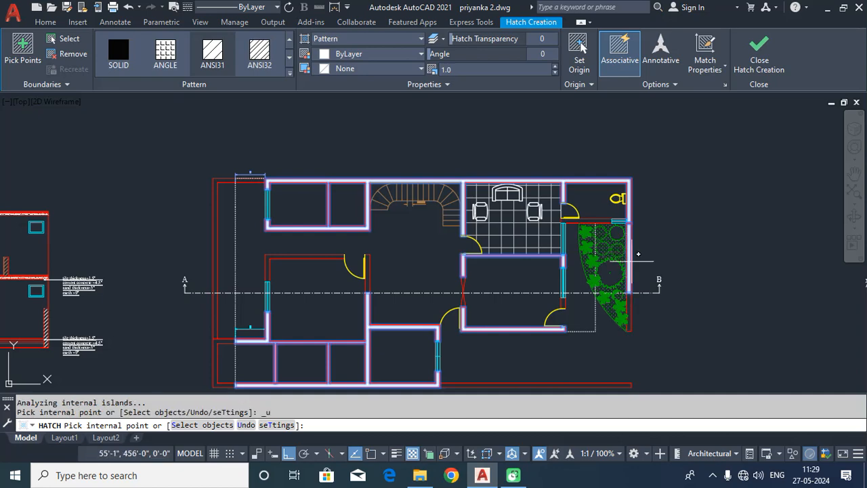
key(ctrl+z)
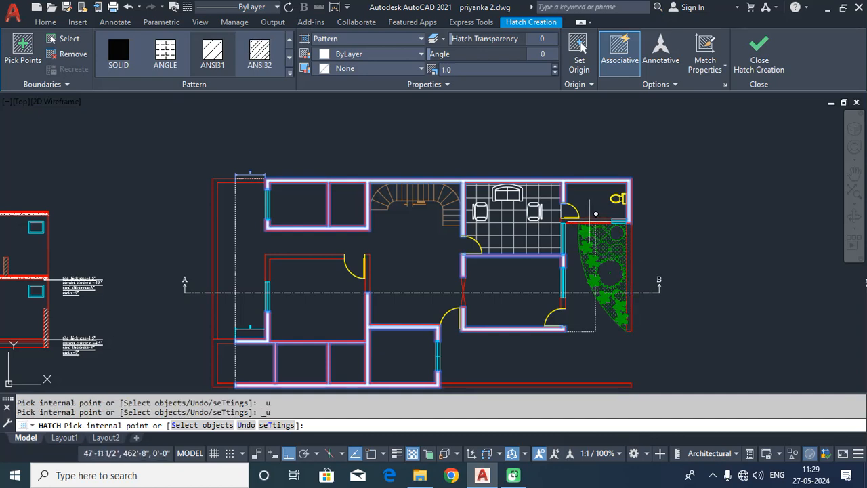
click(589, 221)
Add the outer walls of the lower corner room and the walls of the middle room near end A to the hatch
middle_drag(378, 298, 477, 224)
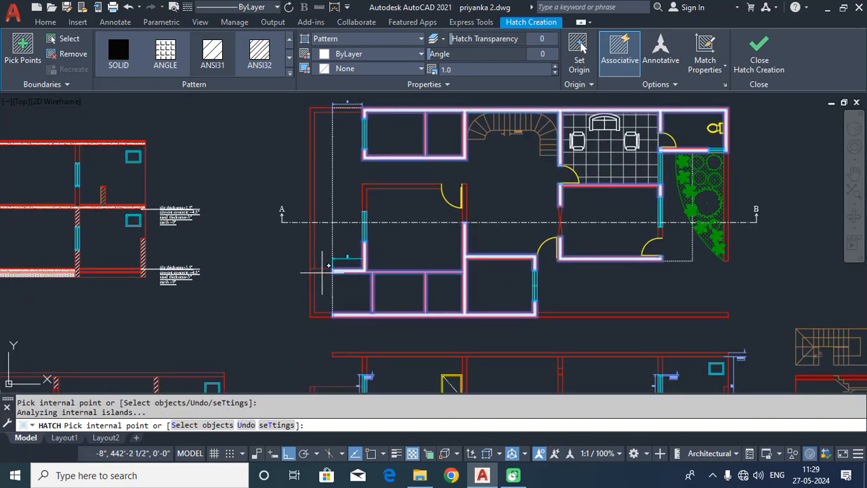
click(317, 268)
click(513, 243)
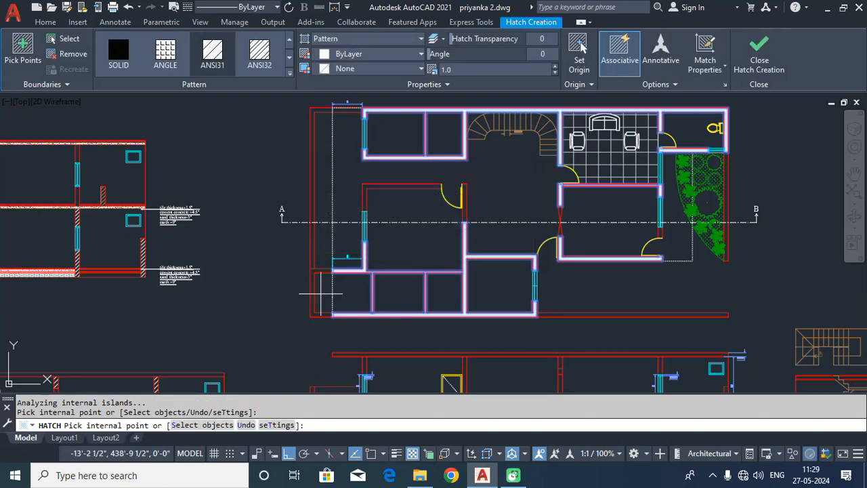
click(319, 287)
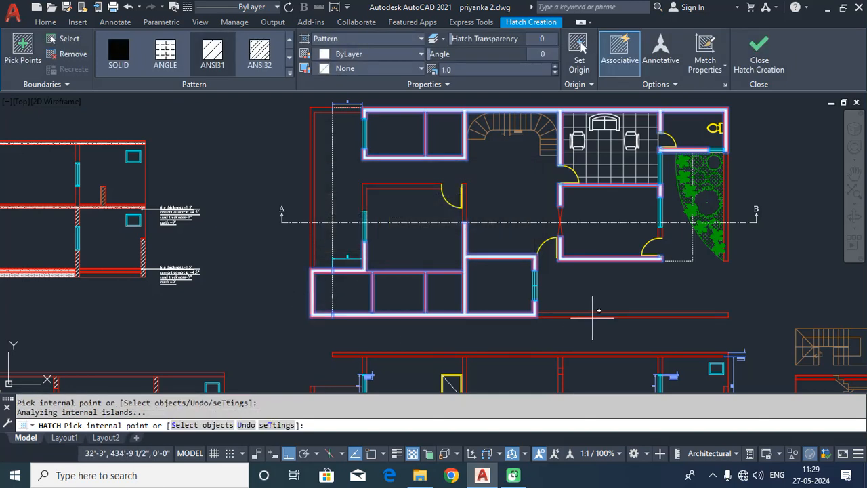
click(416, 189)
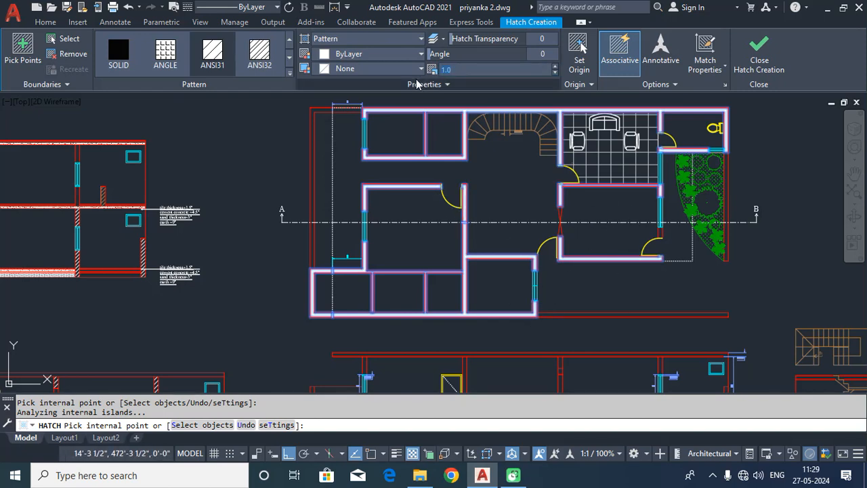
Set the ANSI31 wall hatch scale to 50 and finish the hatch
drag(463, 69, 418, 71)
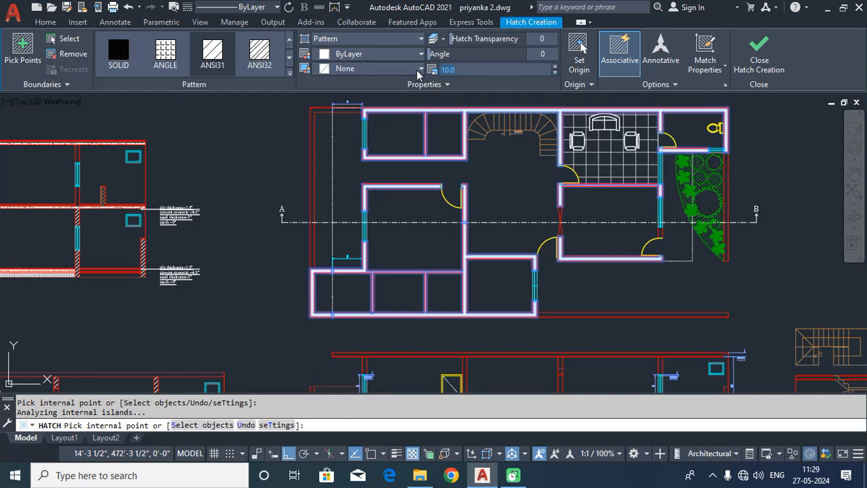
key(Return)
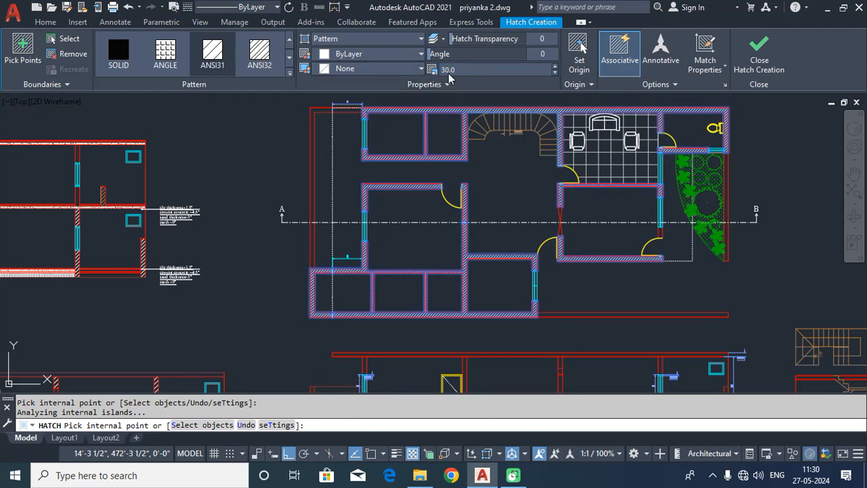
text(50)
key(Return)
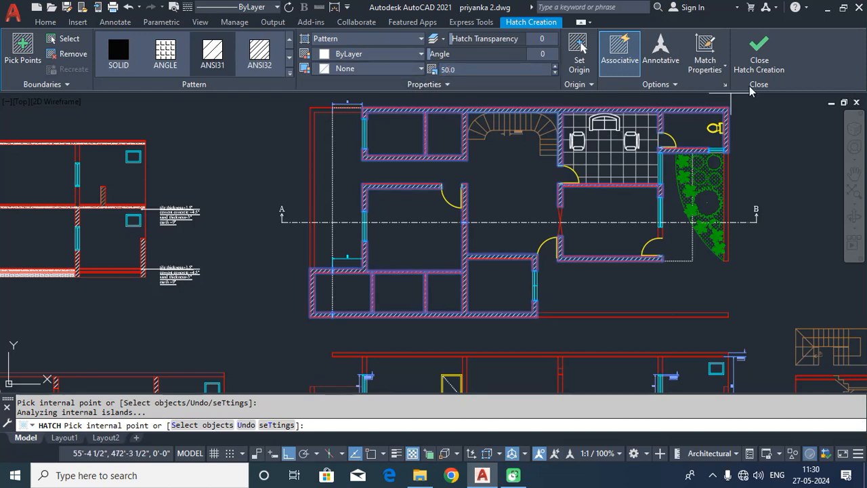
click(760, 61)
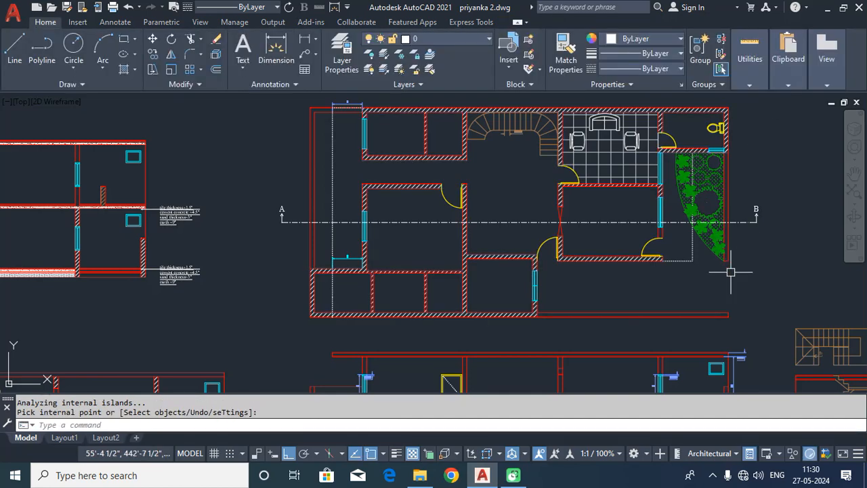
scroll(730, 292, up, 2)
middle_drag(426, 252, 542, 326)
middle_drag(244, 187, 269, 288)
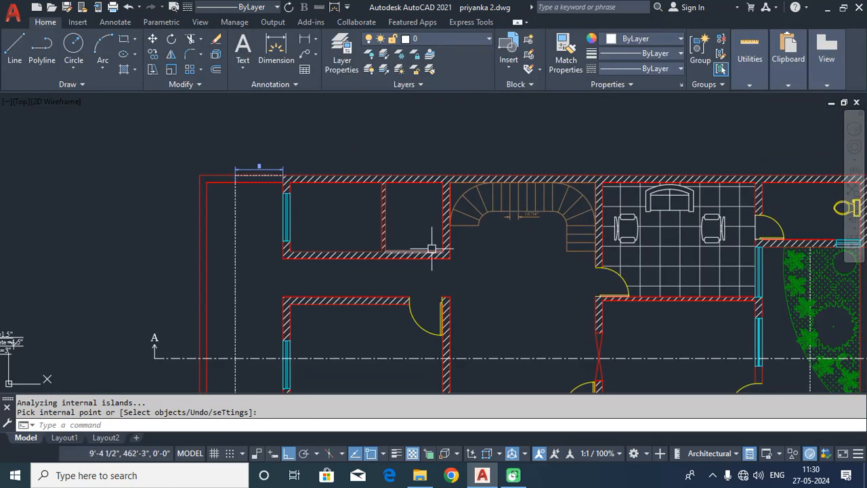
middle_drag(599, 300, 478, 202)
middle_drag(621, 242, 572, 228)
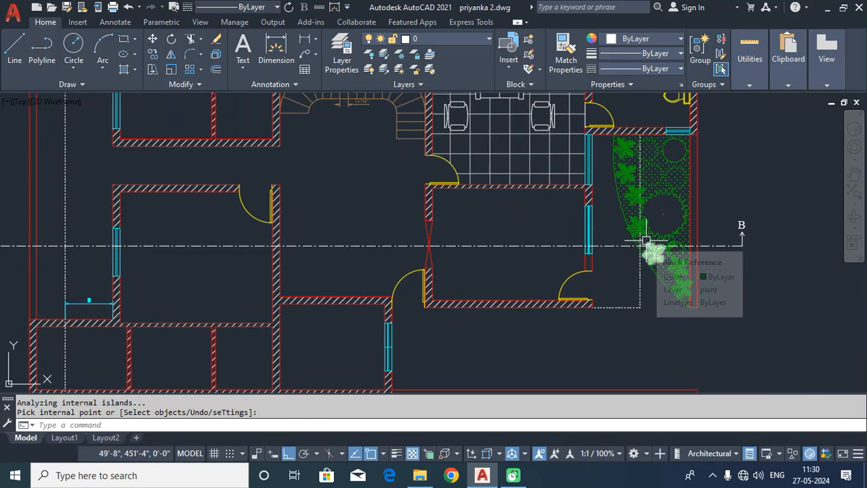
Examine the floor plan with section line A-B and the section view beneath it
mouse_move(732, 211)
middle_down()
mouse_move(717, 272)
mouse_move(715, 260)
middle_up()
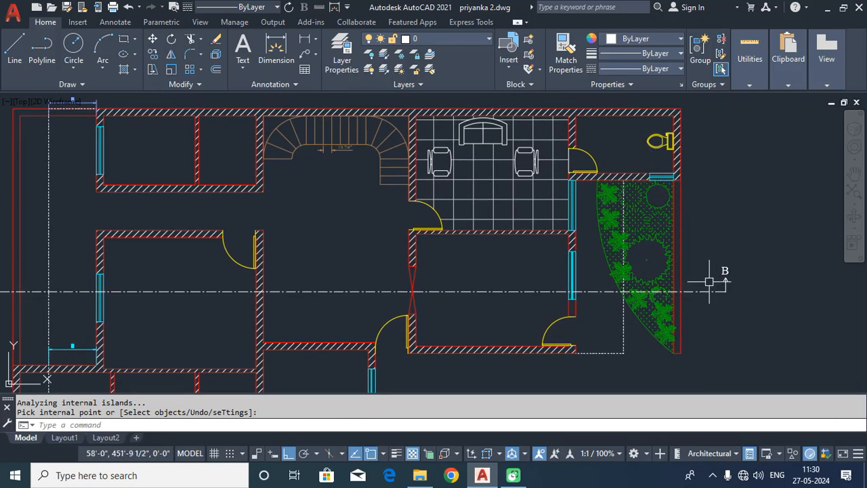
middle_drag(697, 221, 691, 184)
scroll(687, 192, down, 2)
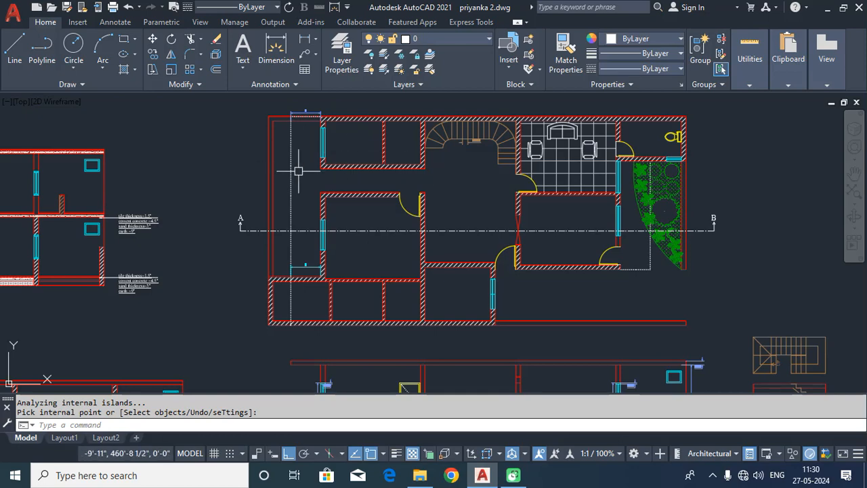
middle_drag(656, 268, 617, 163)
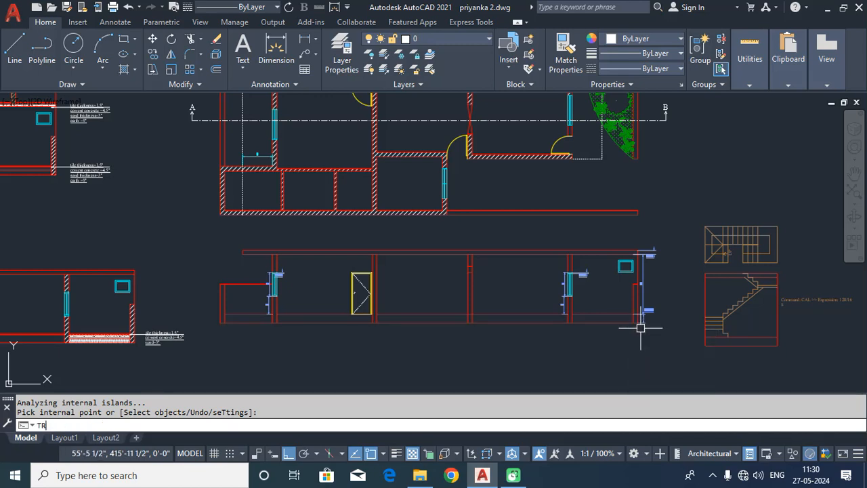
key(Return)
scroll(641, 328, up, 5)
key(Escape)
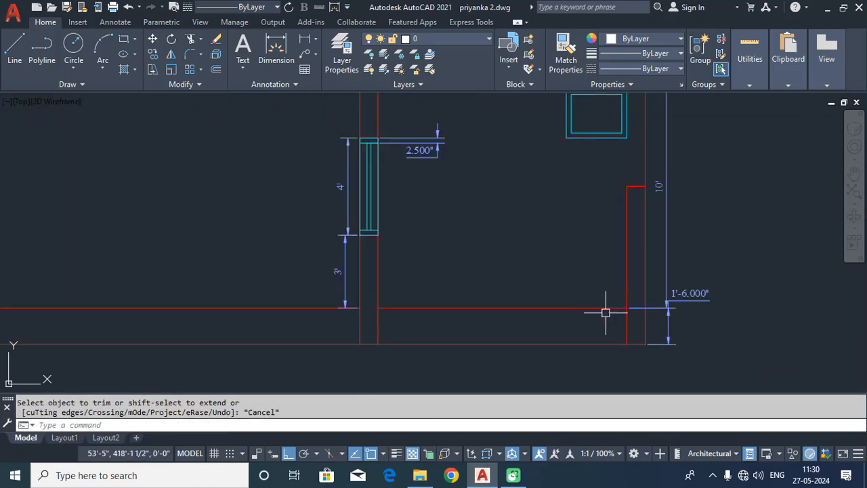
Examine the section view below the plan, comparing its walls and floor line with the floor plan
scroll(606, 312, down, 2)
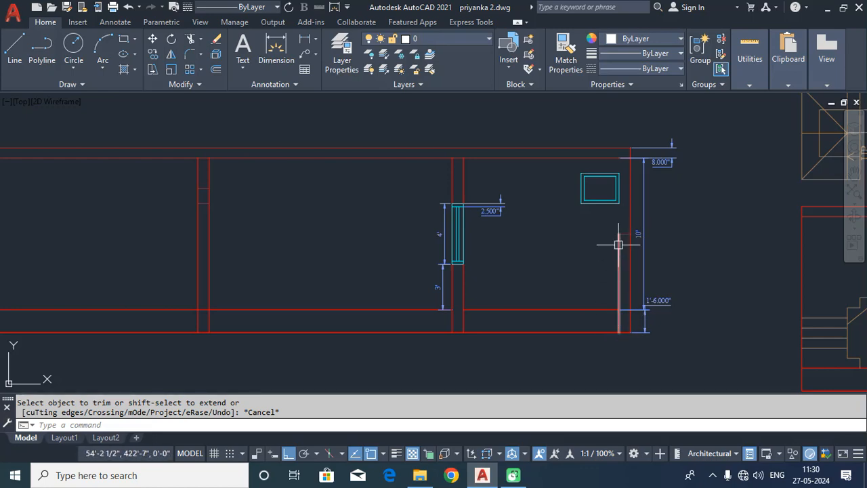
middle_drag(625, 230, 625, 295)
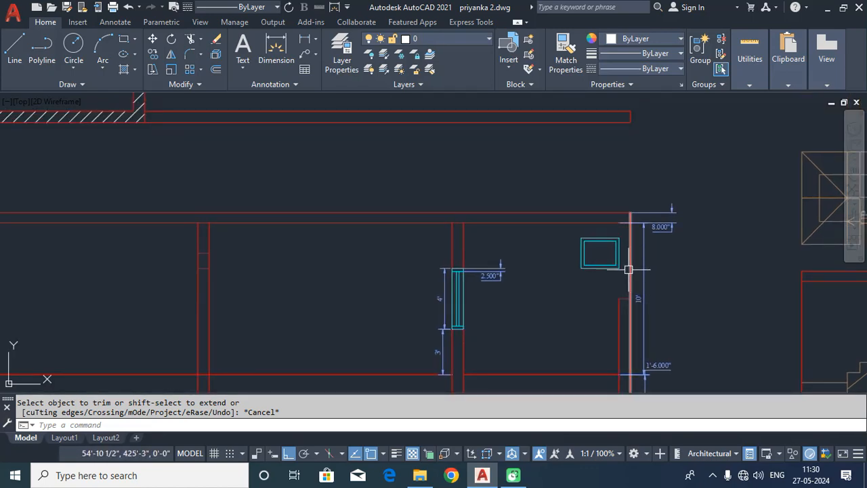
scroll(627, 271, down, 6)
scroll(613, 332, up, 4)
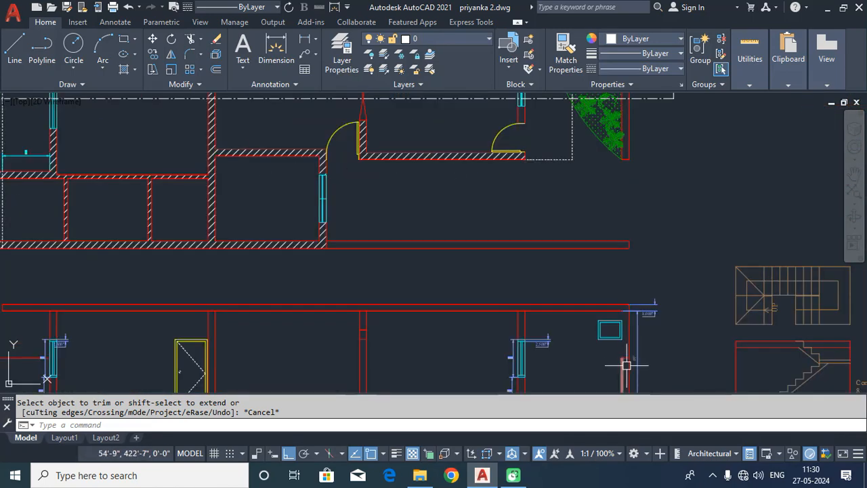
scroll(593, 331, down, 2)
scroll(361, 242, up, 1)
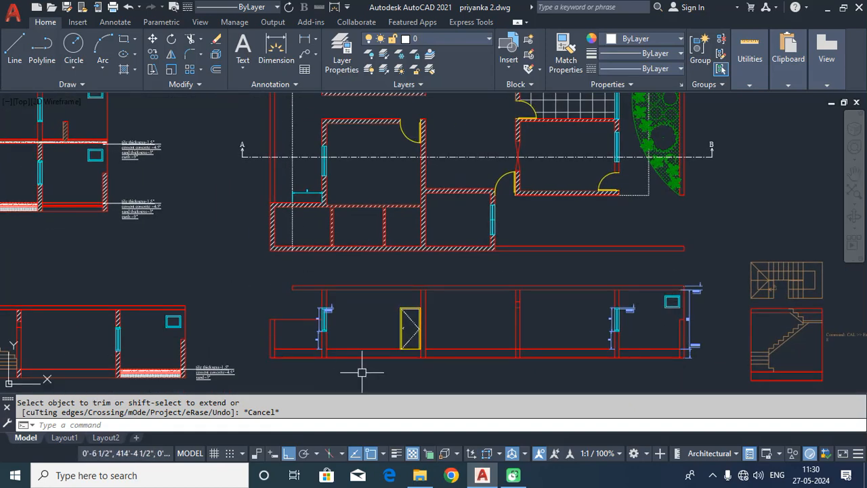
middle_drag(366, 370, 368, 291)
scroll(331, 276, up, 2)
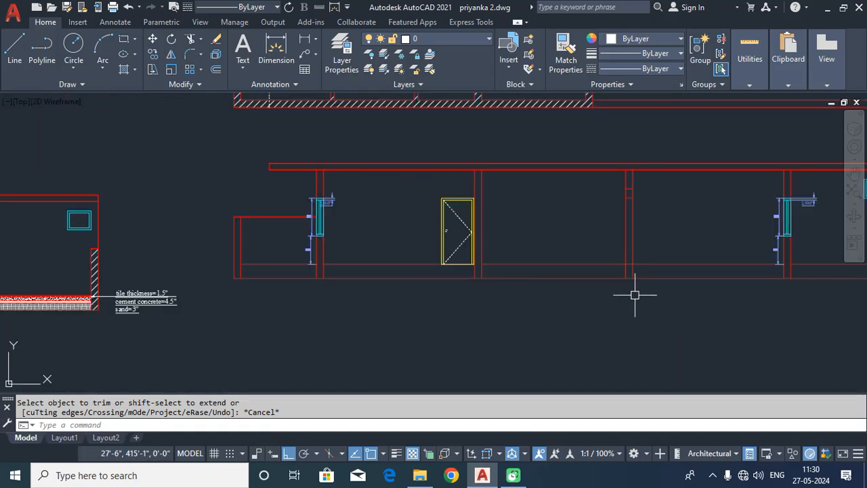
middle_drag(635, 295, 443, 316)
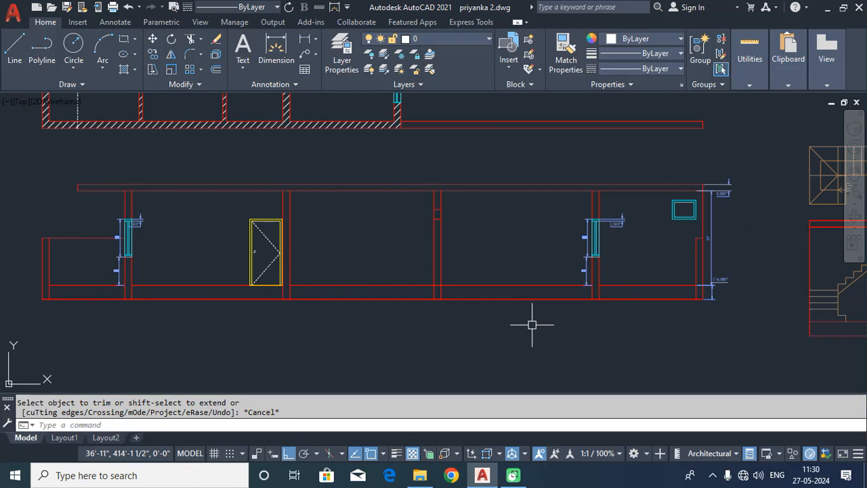
Offset the floor line in the section's rightmost bay downward by 1.5 inches
scroll(549, 323, up, 2)
middle_drag(614, 317, 532, 332)
scroll(639, 322, up, 2)
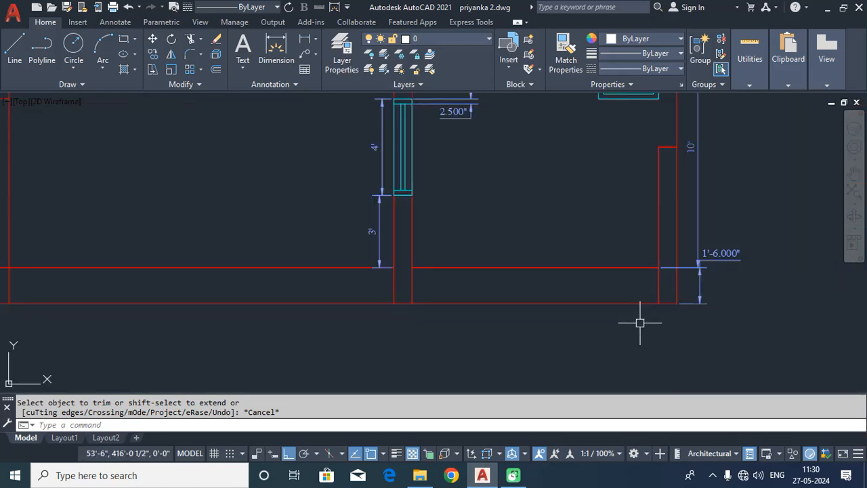
text(o)
key(Return)
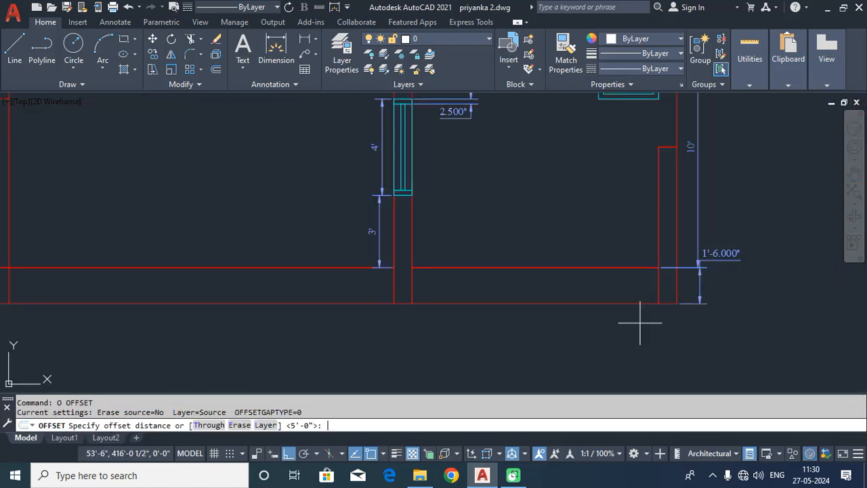
text(1.5)
key(Return)
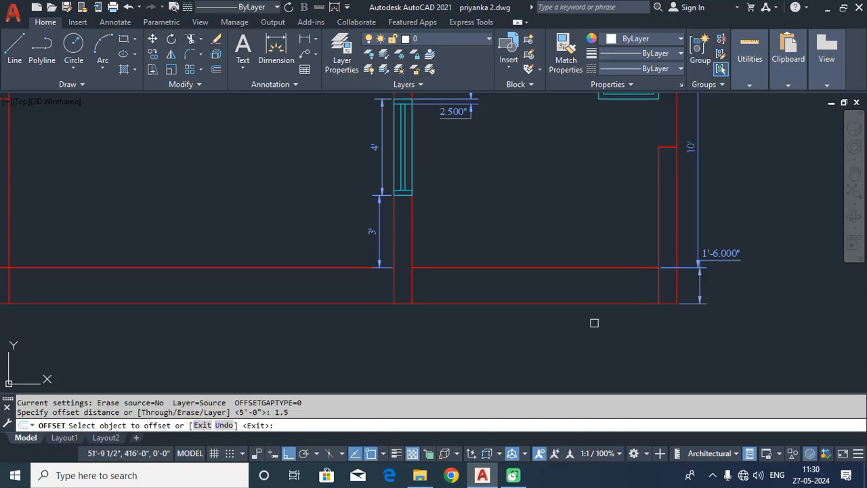
click(553, 269)
click(554, 331)
Offset the floor line downward by the same 1.5 inches in the section's remaining bays
scroll(661, 323, down, 3)
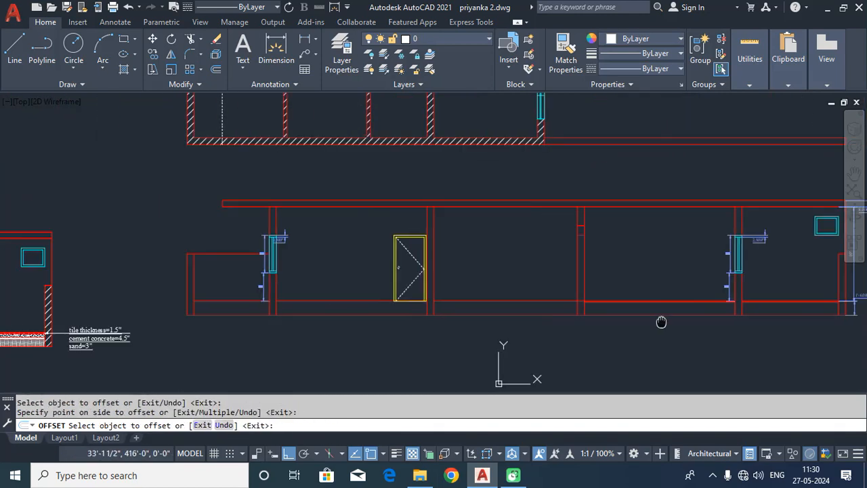
scroll(550, 277, up, 1)
click(550, 292)
click(554, 342)
click(374, 298)
click(368, 341)
click(374, 296)
click(379, 347)
scroll(293, 308, up, 4)
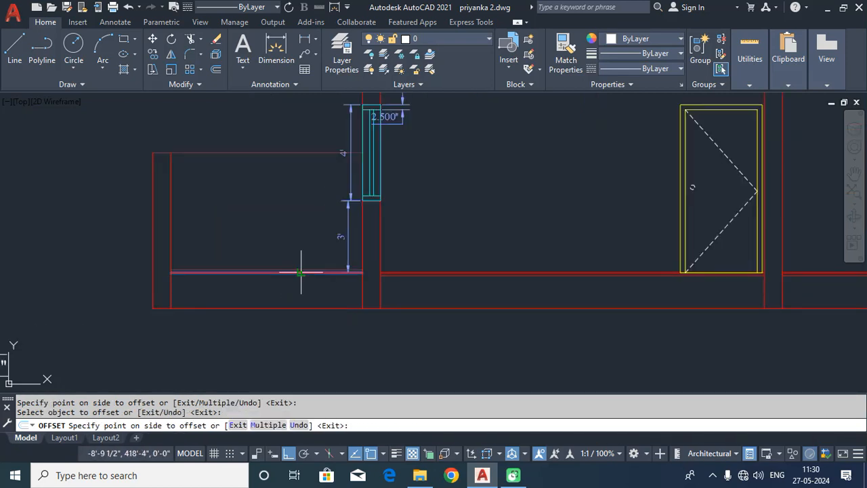
key(Return)
Offset the tile layer's lower line downward by 4.5 inches in the section's leftmost bay
text(o)
key(Return)
text(4)
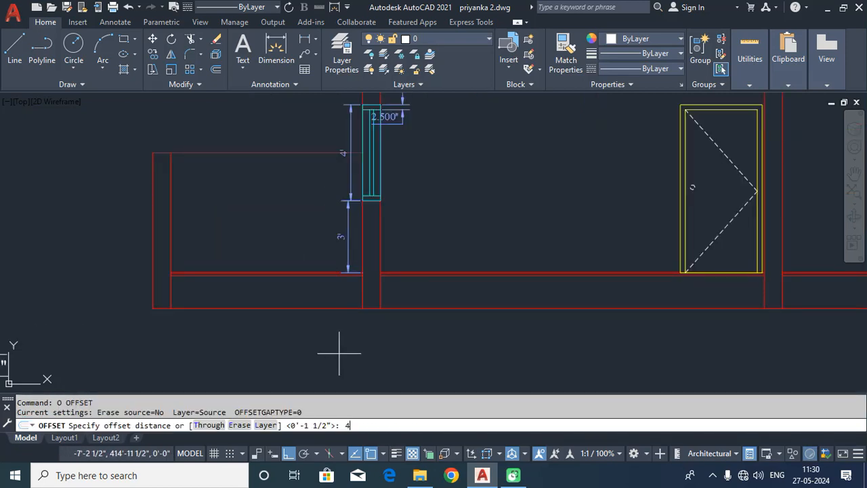
text(.5)
key(Return)
scroll(344, 298, up, 2)
click(323, 265)
click(317, 299)
Repeat the 4.5-inch downward offset of the tile layer's lower line in the section's middle bays
scroll(642, 300, down, 3)
middle_drag(642, 301, 261, 297)
scroll(444, 297, up, 3)
click(458, 275)
click(530, 308)
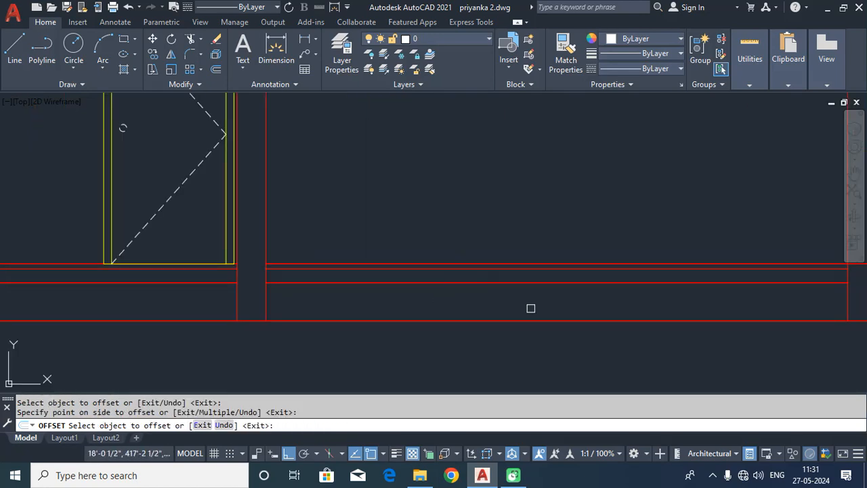
scroll(437, 300, down, 3)
scroll(449, 277, up, 3)
click(451, 274)
click(449, 306)
Offset the tile layer's lower line 4.5 inches downward in the rightmost bay and finish the offset
scroll(583, 319, down, 3)
middle_drag(730, 315, 473, 303)
scroll(475, 302, up, 3)
click(486, 269)
click(489, 312)
key(Return)
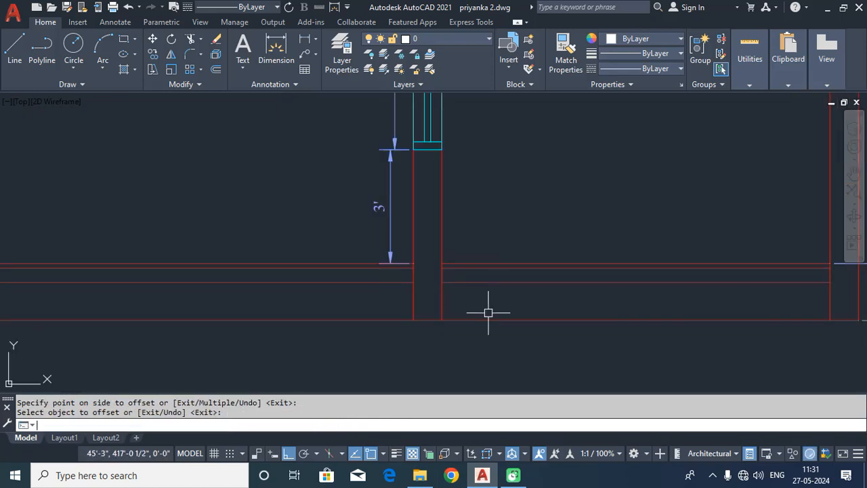
Offset the lower line of the 4.5-inch layer downward by 3 inches in the rightmost bay
text(o)
key(Return)
text(3)
key(Return)
click(507, 283)
click(343, 306)
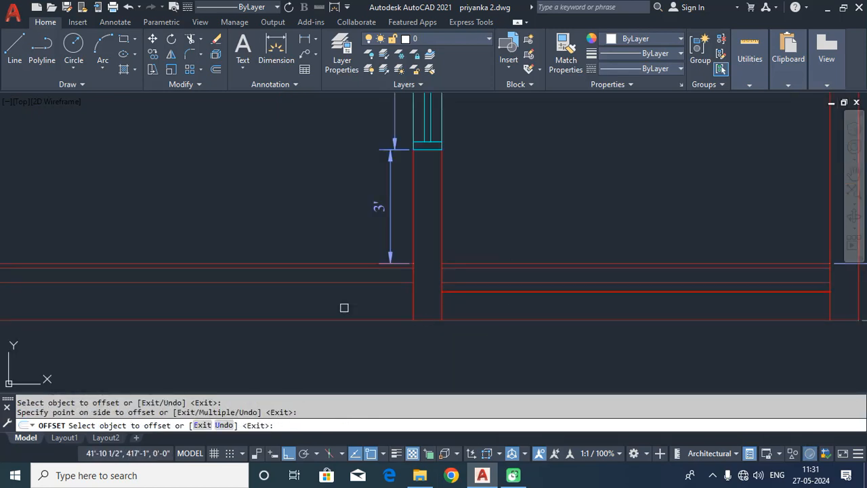
Repeat the 3-inch downward offset below the 4.5-inch layer in the remaining bays of the section
scroll(265, 330, down, 2)
scroll(661, 320, down, 2)
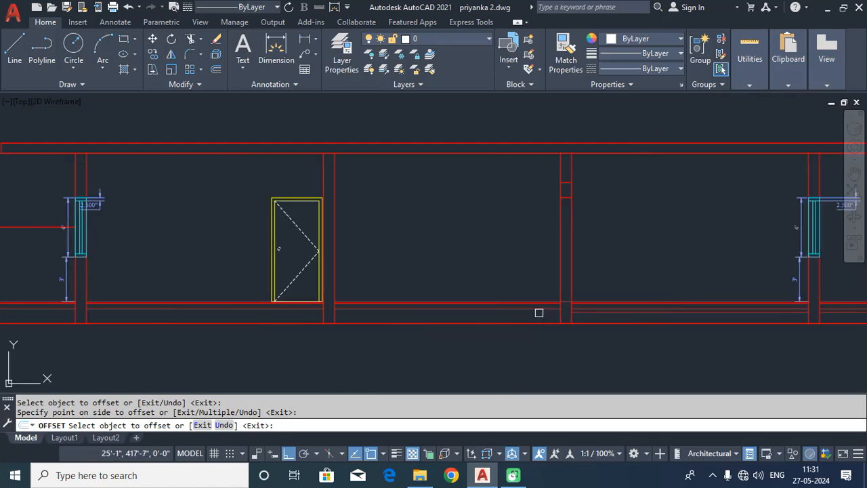
scroll(233, 326, up, 2)
click(246, 296)
click(249, 318)
middle_drag(188, 350, 606, 347)
click(340, 292)
click(336, 328)
scroll(421, 325, down, 4)
middle_drag(514, 328, 193, 306)
key(Return)
Hatch the 1.5-inch tile layer in the rightmost bay with the ANSI31 pattern at scale 50
middle_drag(477, 317, 379, 358)
scroll(473, 338, up, 2)
scroll(472, 337, up, 2)
scroll(509, 362, up, 3)
text(H)
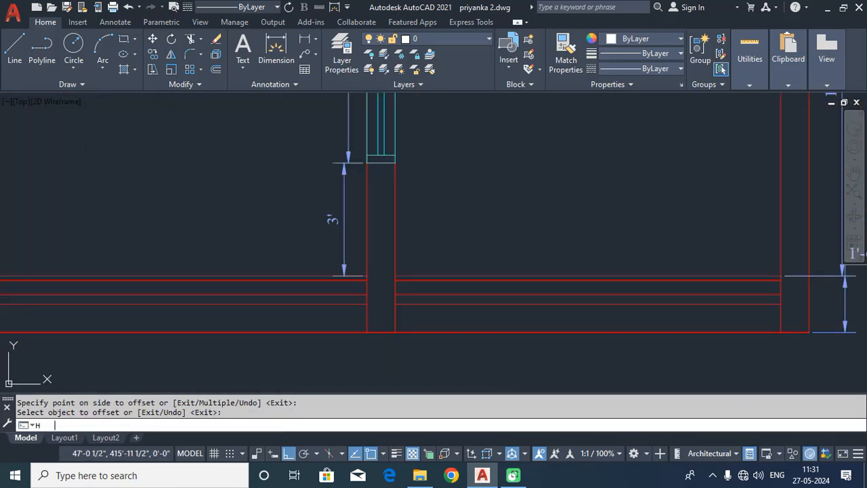
key(Return)
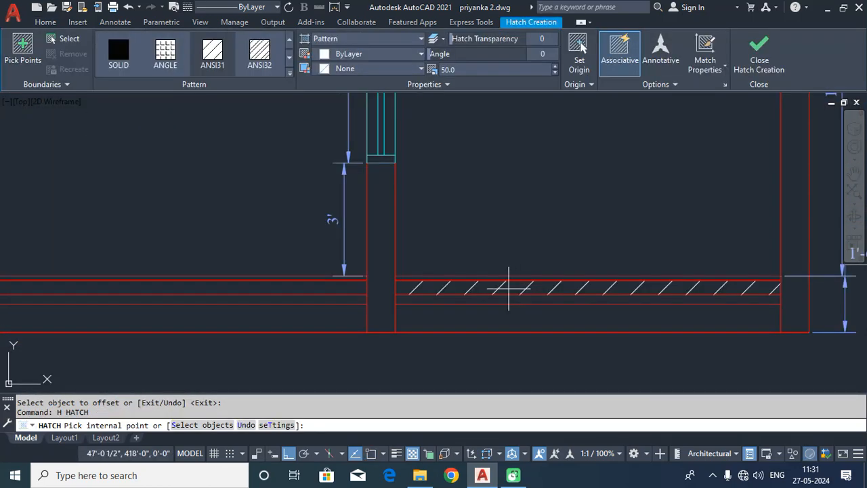
scroll(532, 289, up, 2)
click(519, 277)
Add the tile layer of the next two bays to the left to the same hatch
scroll(519, 277, down, 3)
middle_drag(453, 295, 647, 296)
scroll(457, 291, up, 2)
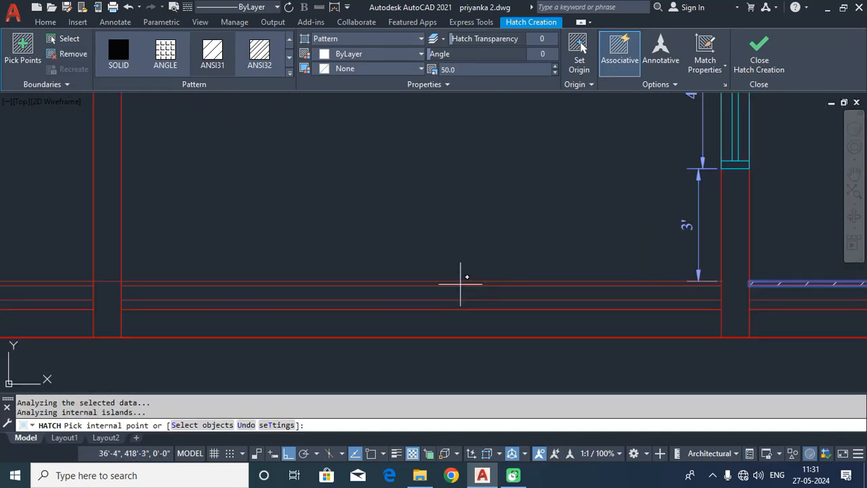
scroll(462, 283, up, 4)
click(463, 283)
scroll(463, 282, down, 8)
middle_drag(298, 300, 738, 305)
scroll(600, 292, up, 6)
click(607, 278)
Add the tile layer of the bay with the door and of the leftmost bay to the hatch
scroll(574, 296, down, 4)
middle_drag(547, 300, 811, 308)
scroll(488, 308, up, 4)
click(473, 281)
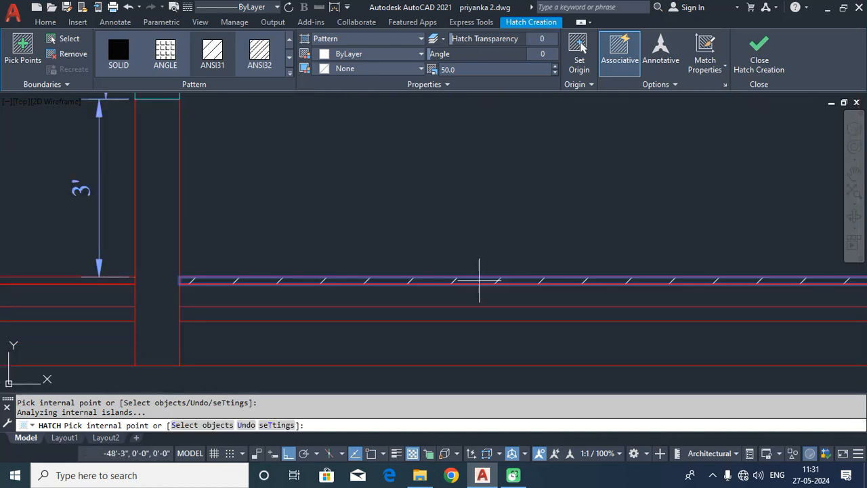
scroll(398, 300, down, 4)
scroll(400, 298, up, 4)
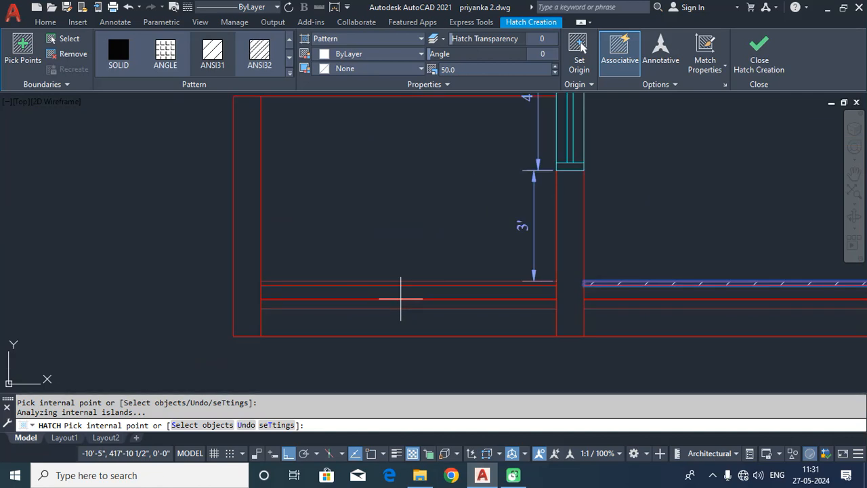
scroll(401, 298, up, 4)
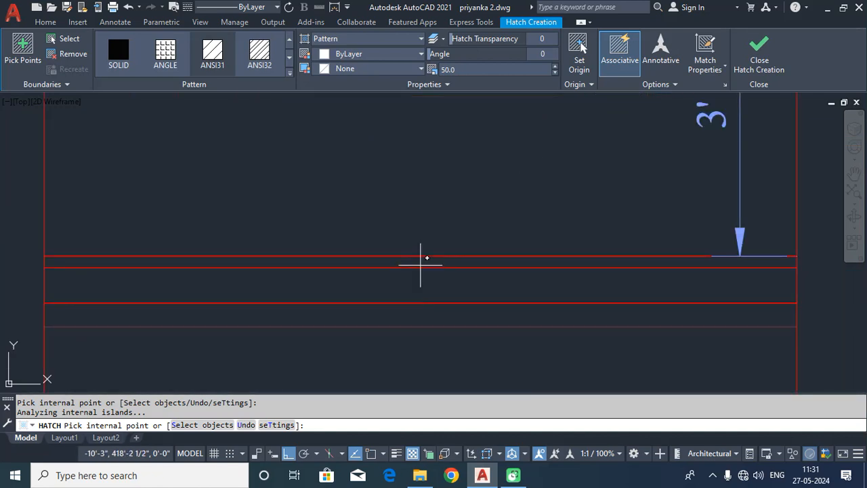
click(420, 265)
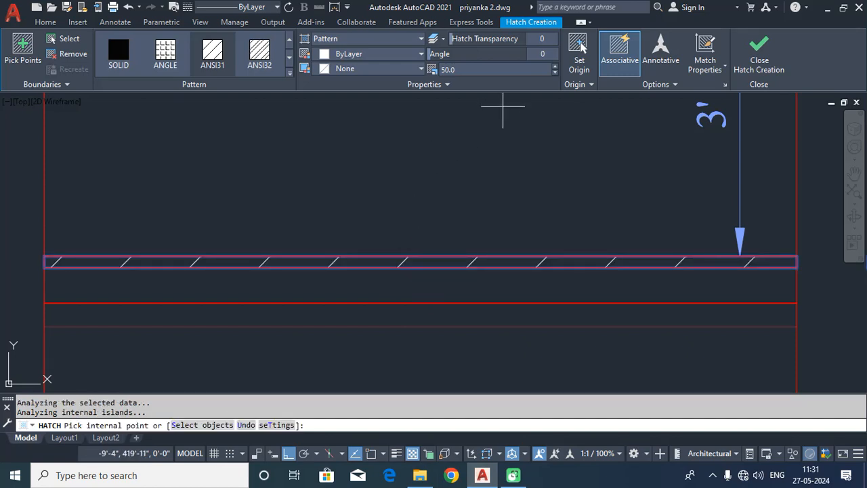
Set the tile hatch's angle to 45 and finish the hatch
mouse_move(578, 224)
middle_down()
mouse_move(546, 246)
mouse_move(482, 250)
middle_up()
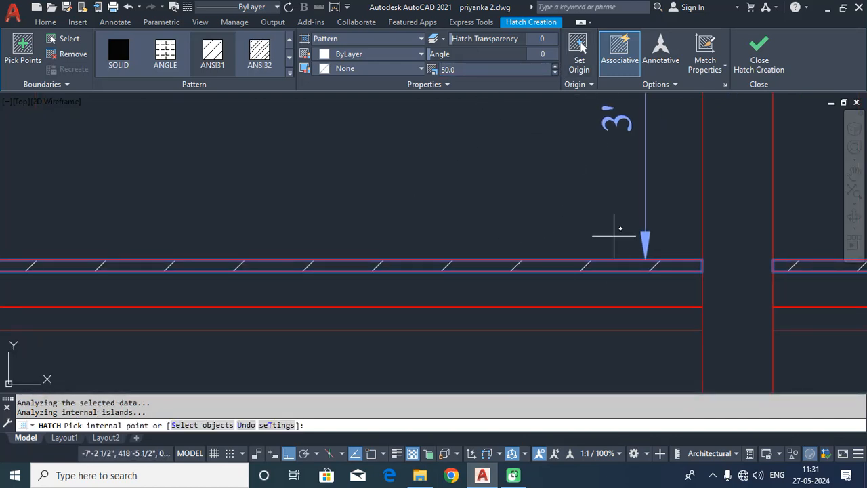
click(556, 54)
text(45)
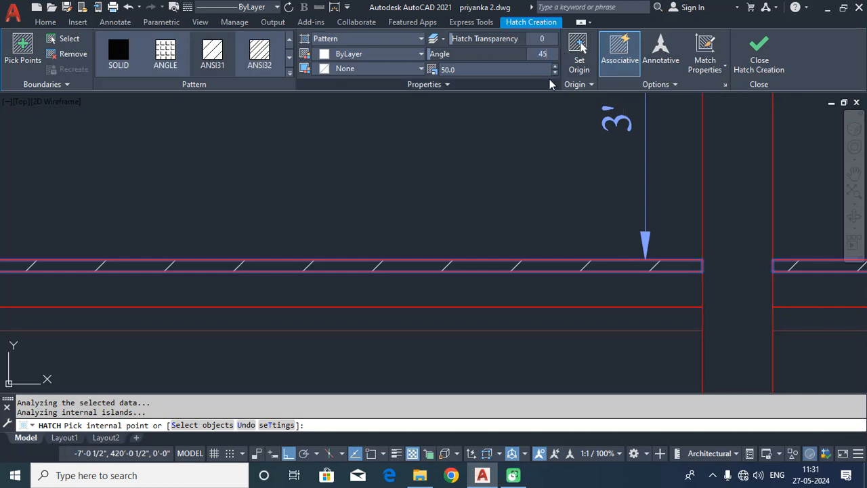
key(Return)
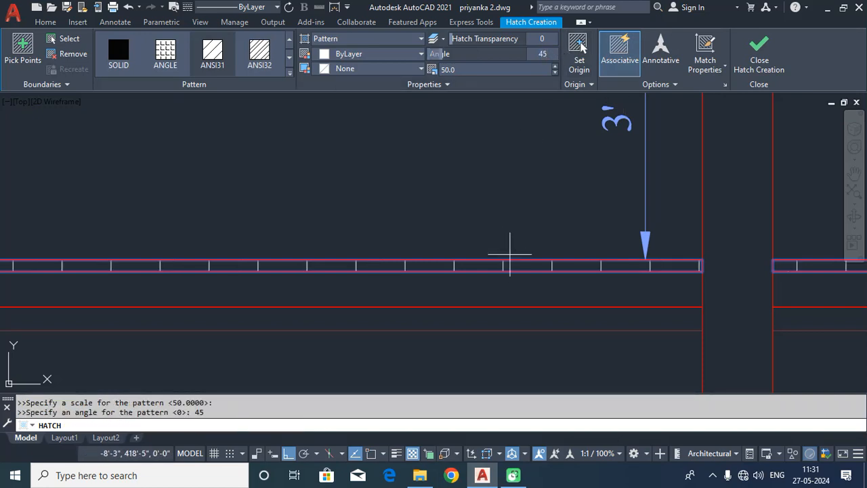
click(753, 67)
Check the tile-layer hatch along the section floor from the leftmost to the rightmost bay
scroll(578, 244, down, 4)
middle_drag(577, 246, 208, 243)
middle_drag(598, 257, 115, 249)
middle_drag(543, 240, 244, 240)
middle_drag(685, 225, 317, 265)
scroll(410, 263, down, 2)
middle_drag(408, 264, 306, 254)
Start a new hatch with the AR-CONC pattern and fill the concrete layer below the tiles in the rightmost bay
text(H)
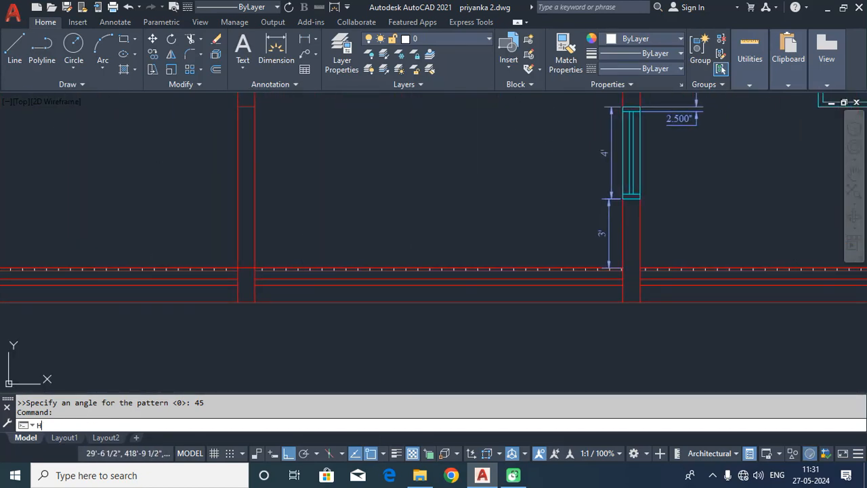
key(Return)
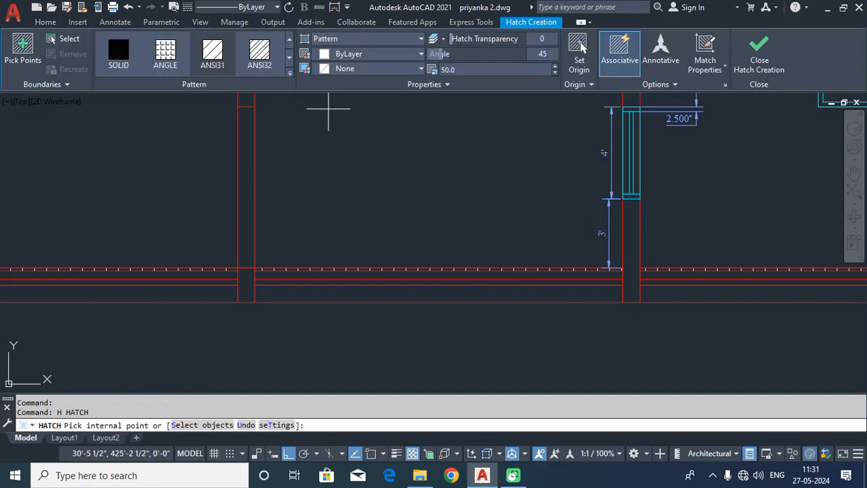
click(290, 58)
click(290, 58)
click(290, 58)
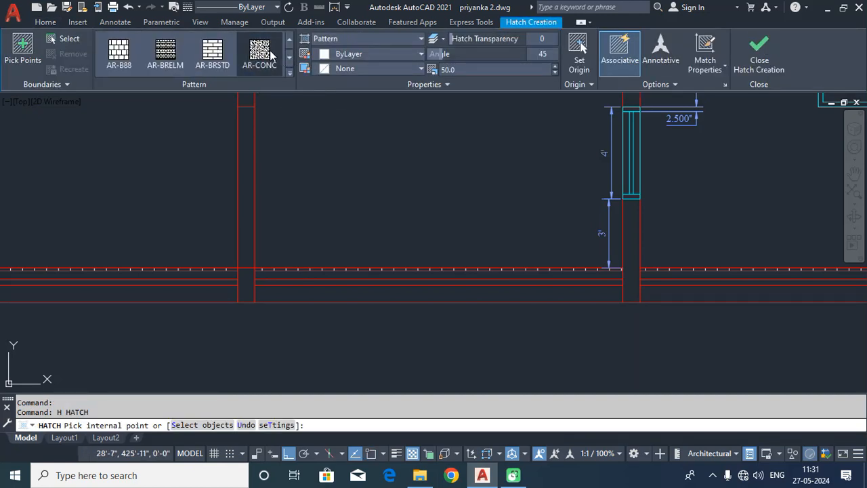
scroll(331, 203, up, 2)
scroll(345, 246, up, 2)
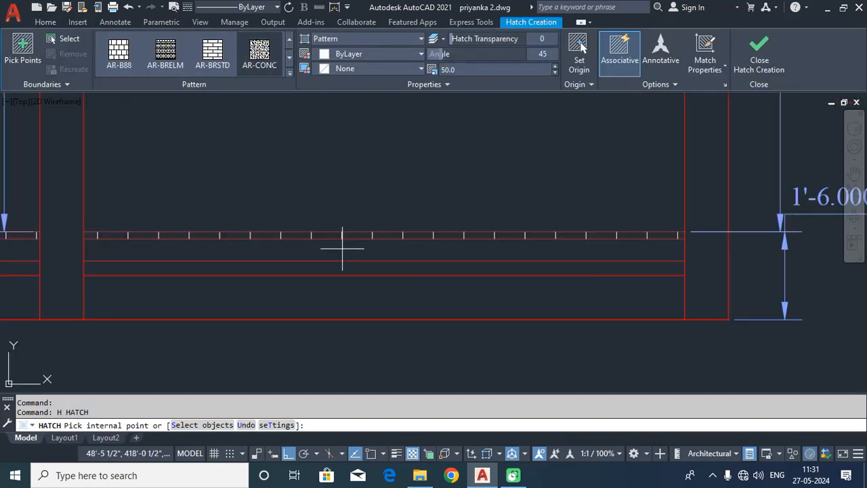
click(342, 248)
scroll(343, 249, down, 2)
middle_drag(339, 249, 742, 253)
scroll(535, 255, up, 2)
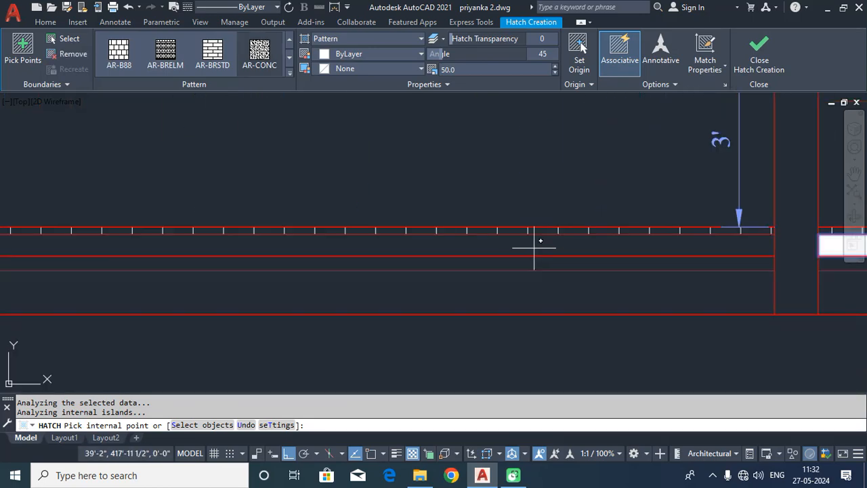
Add the concrete layer of the four remaining bays at a hatch scale of 0.5 and finish the hatch
click(533, 248)
scroll(498, 247, down, 1)
scroll(536, 251, down, 2)
scroll(552, 258, up, 1)
scroll(509, 242, up, 2)
click(427, 242)
middle_drag(314, 245, 819, 256)
click(571, 254)
middle_drag(299, 245, 740, 254)
click(482, 257)
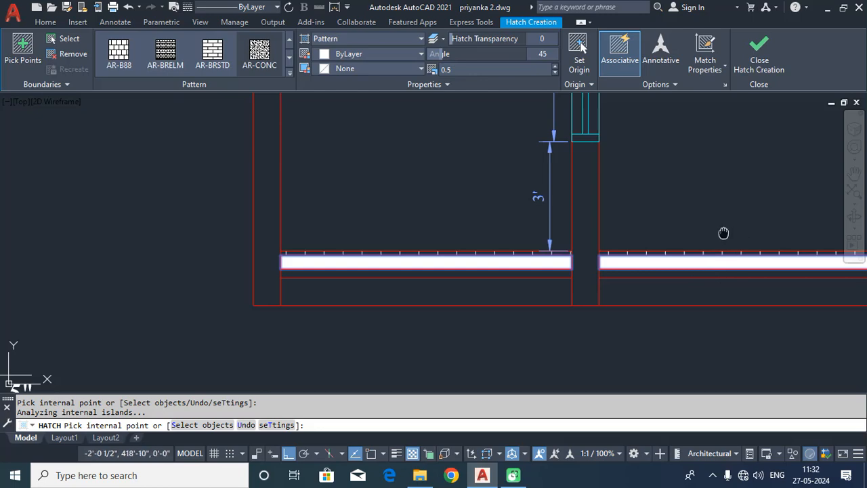
click(767, 48)
Start a new hatch with the AR-SAND pattern and fill the sand layer below the concrete in the rightmost bay
middle_drag(670, 203, 323, 228)
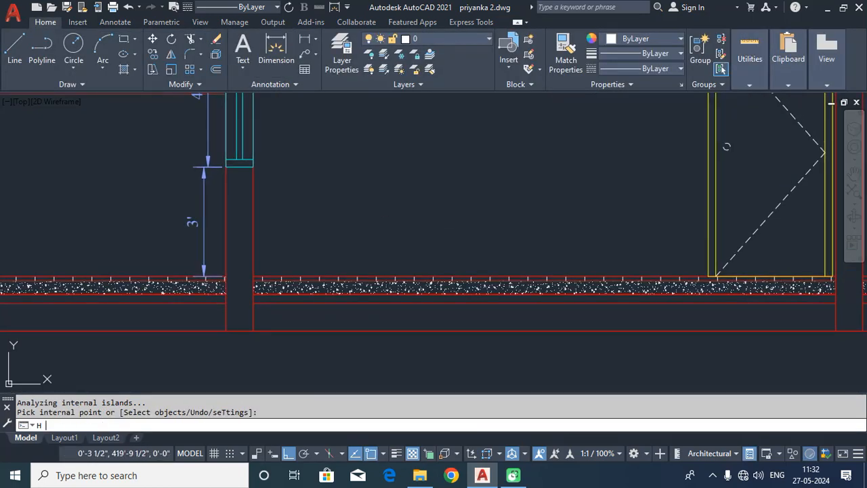
text(H)
key(Return)
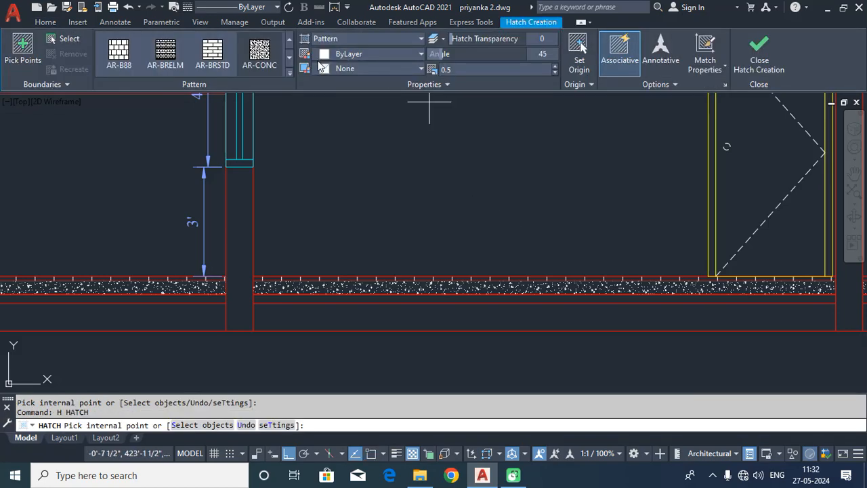
click(291, 58)
click(290, 59)
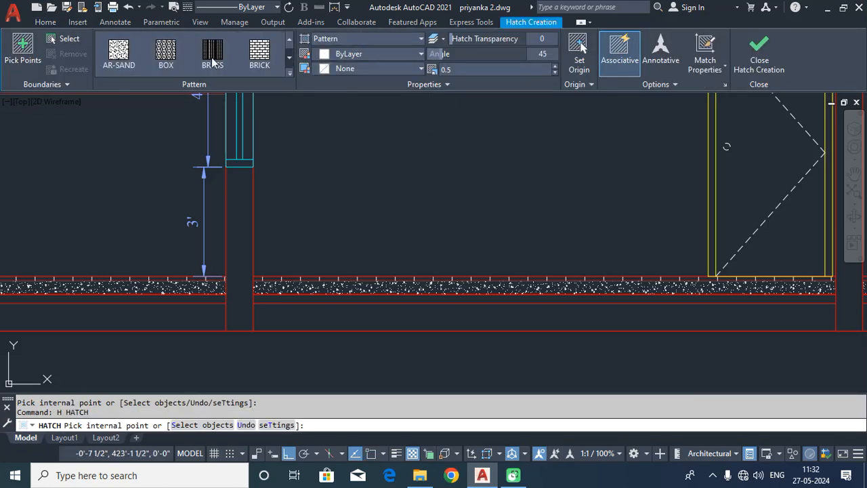
click(123, 67)
scroll(542, 199, down, 2)
middle_drag(554, 208, 129, 202)
middle_drag(630, 245, 262, 253)
middle_drag(560, 288, 100, 309)
scroll(338, 288, up, 5)
click(343, 264)
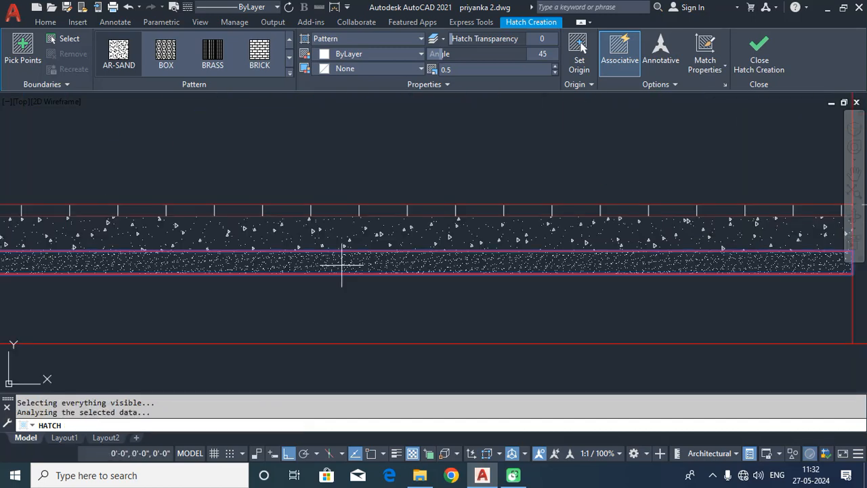
Add the sand layer of the next two bays to the left to the same hatch
scroll(309, 279, down, 5)
middle_drag(84, 279, 440, 279)
scroll(440, 274, up, 3)
click(411, 271)
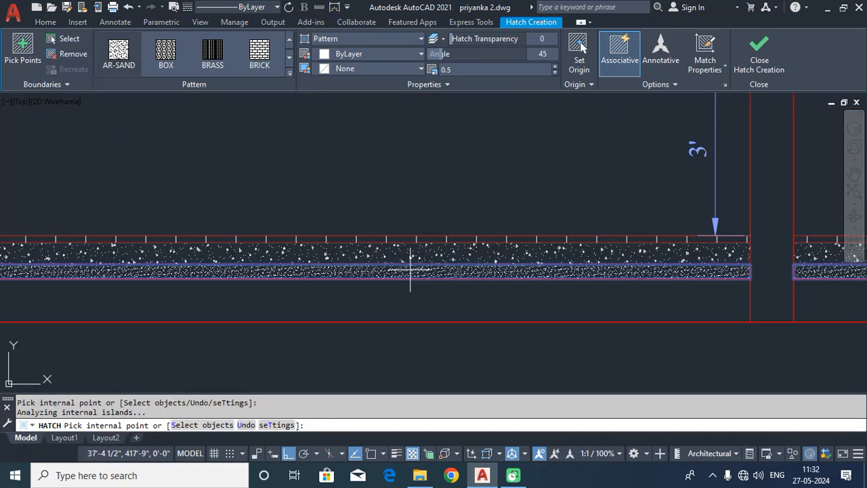
scroll(410, 271, down, 3)
middle_drag(355, 276, 440, 278)
scroll(440, 278, up, 3)
click(444, 293)
Add the sand layer of the remaining bays on the left side of the section and finish the hatch
scroll(446, 294, down, 3)
middle_drag(159, 299, 458, 269)
scroll(457, 269, up, 2)
click(403, 274)
scroll(334, 271, up, 4)
click(783, 64)
Start a new hatch with the EARTH pattern and fill the layer below the sand in the leftmost bay and the door bay
scroll(641, 233, down, 5)
middle_drag(641, 234, 563, 261)
text(H)
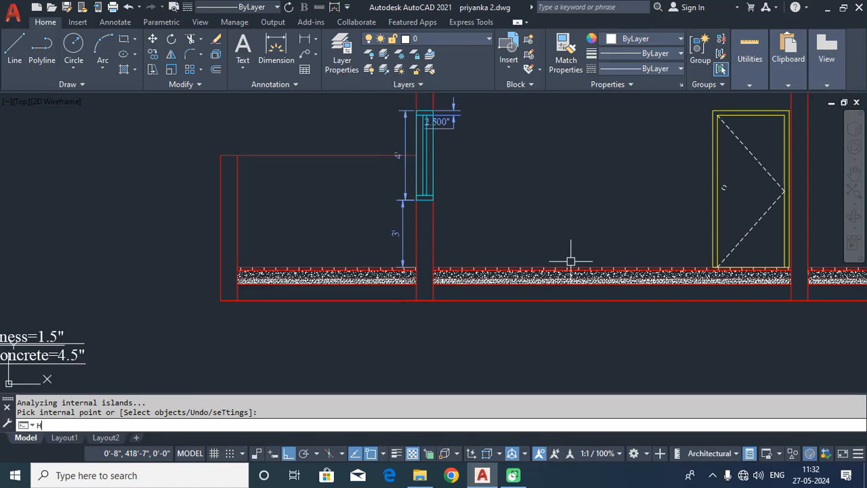
key(Return)
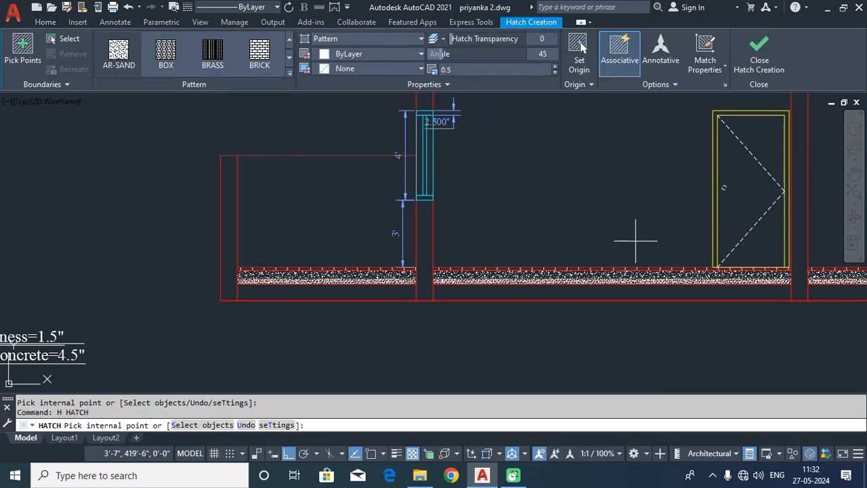
click(291, 58)
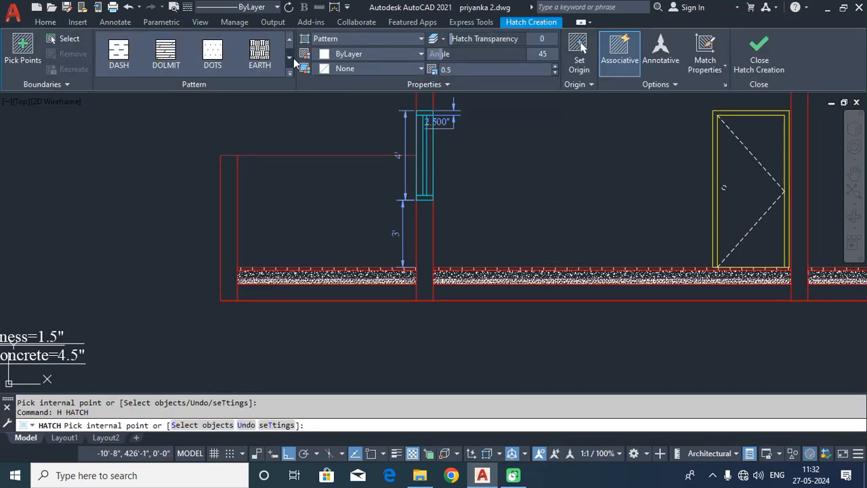
click(291, 58)
click(317, 292)
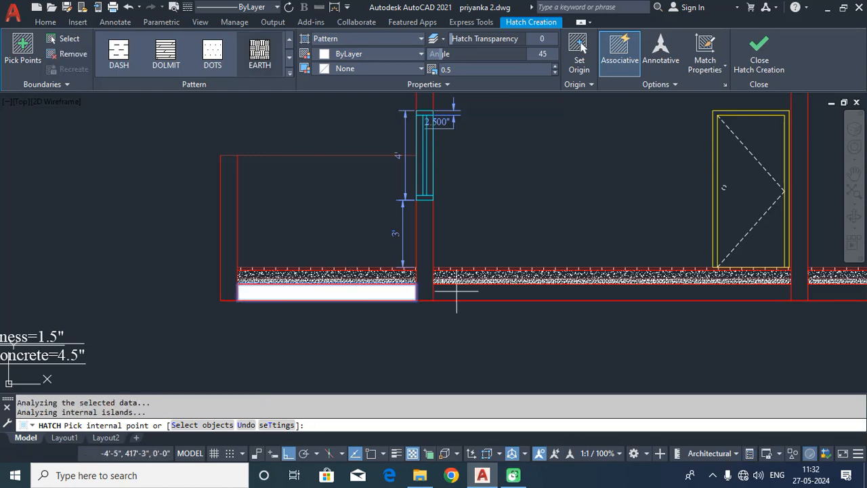
click(667, 290)
Add the layer below the sand in the three remaining bays to the right to the EARTH hatch
middle_drag(667, 290, 8, 271)
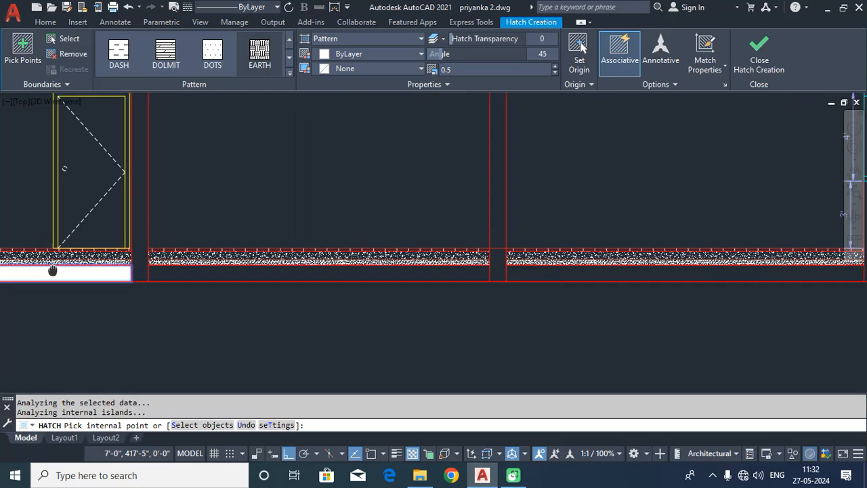
click(314, 275)
mouse_move(627, 291)
middle_down()
mouse_move(434, 294)
mouse_move(240, 276)
middle_up()
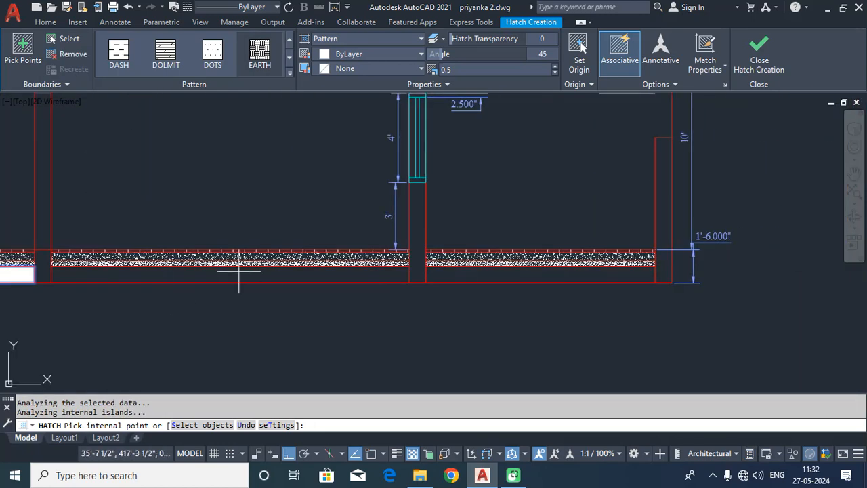
click(287, 284)
click(482, 274)
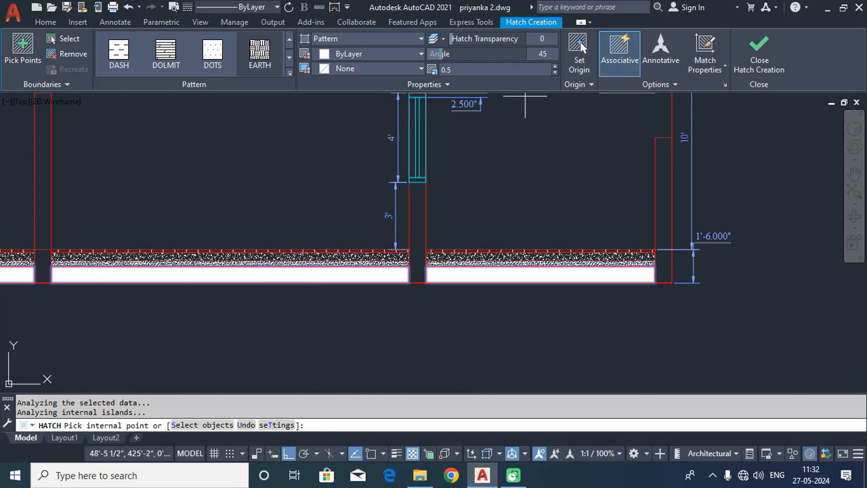
Set the EARTH hatch's scale to 30 and its angle to 0, and finish the hatch
click(457, 68)
text(10)
key(Return)
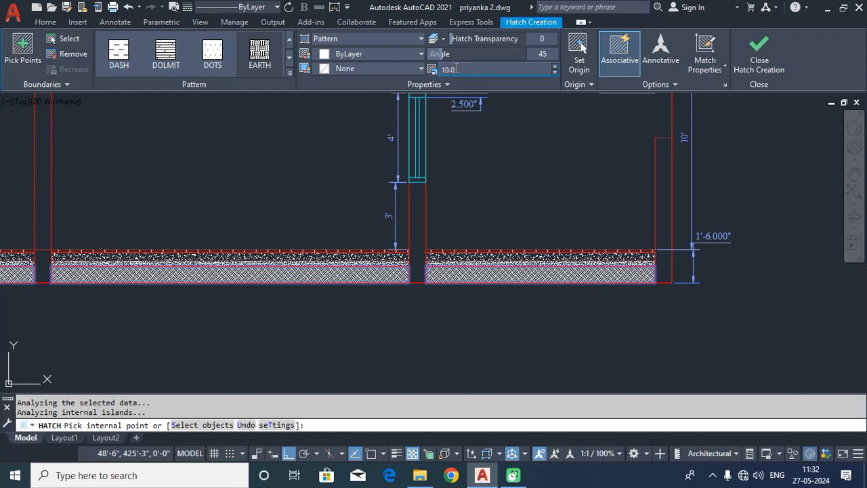
text(30)
key(Return)
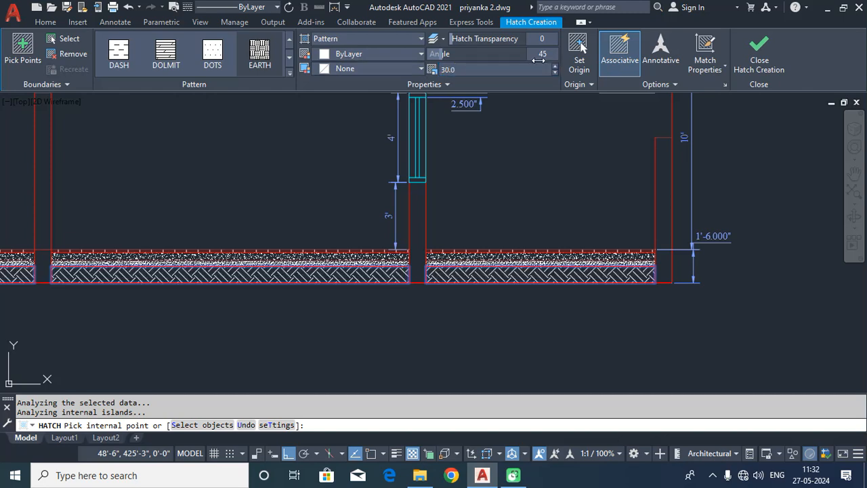
text(0)
key(Return)
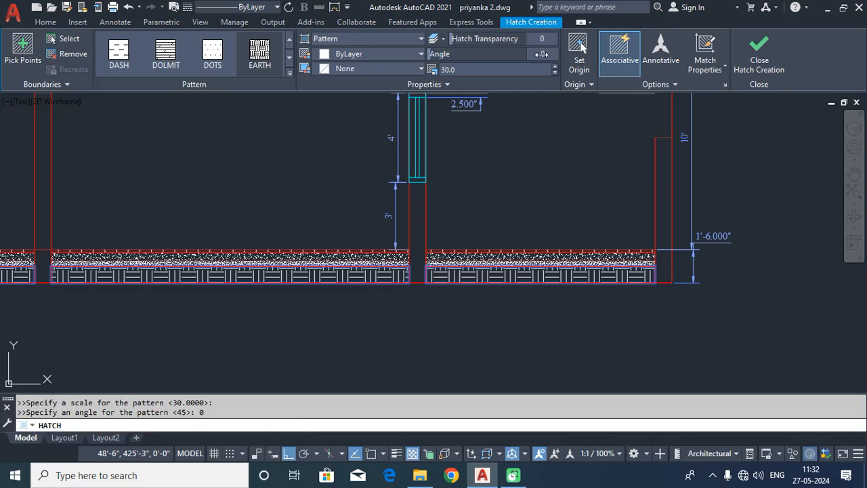
click(767, 63)
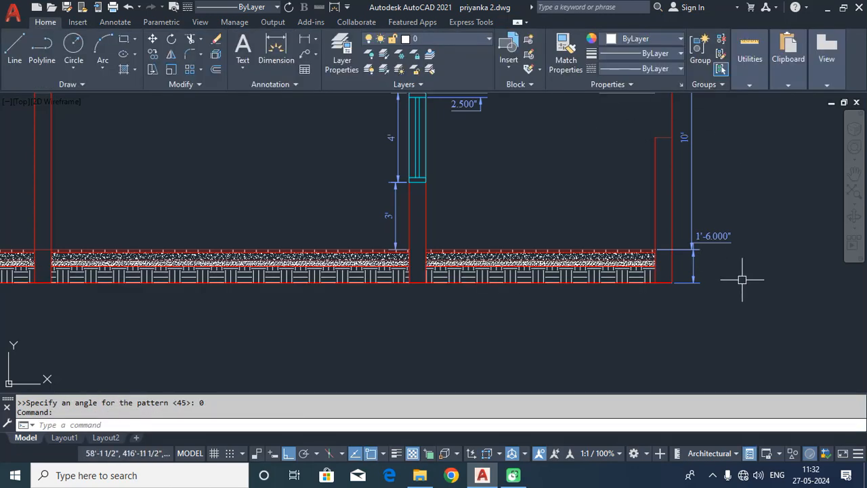
Make the program's menu bar visible
mouse_move(675, 266)
middle_down()
mouse_move(480, 286)
mouse_move(391, 260)
middle_up()
scroll(478, 285, up, 2)
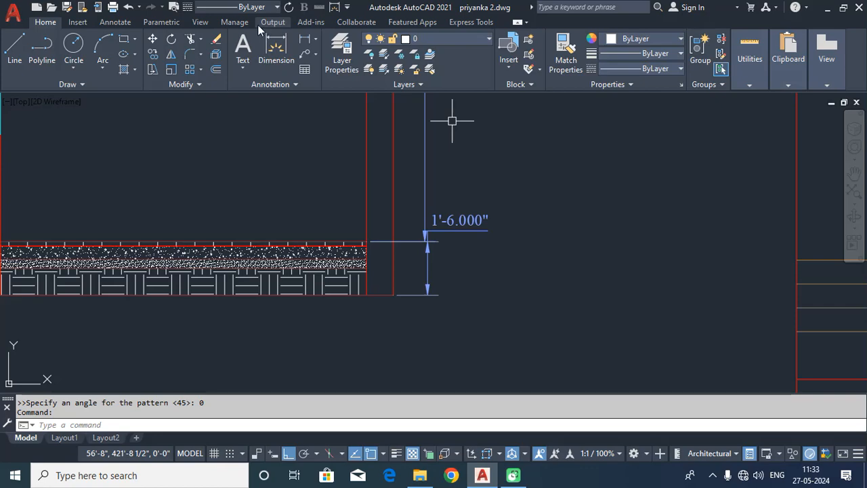
click(347, 7)
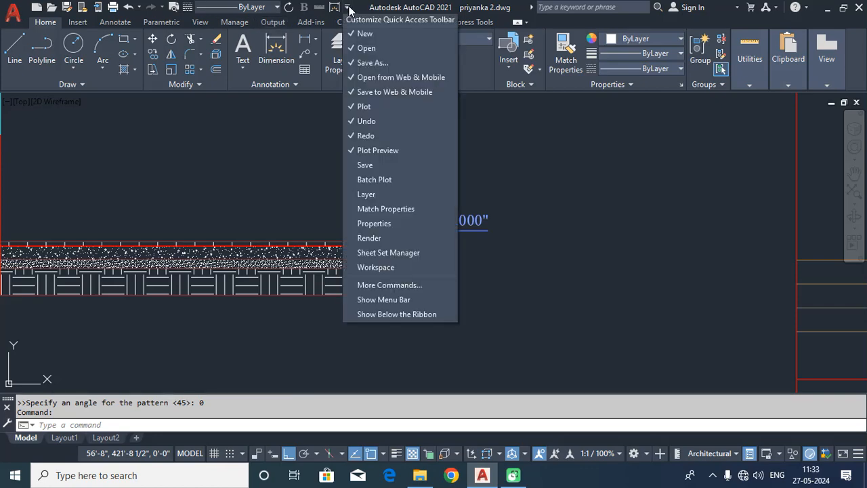
click(384, 298)
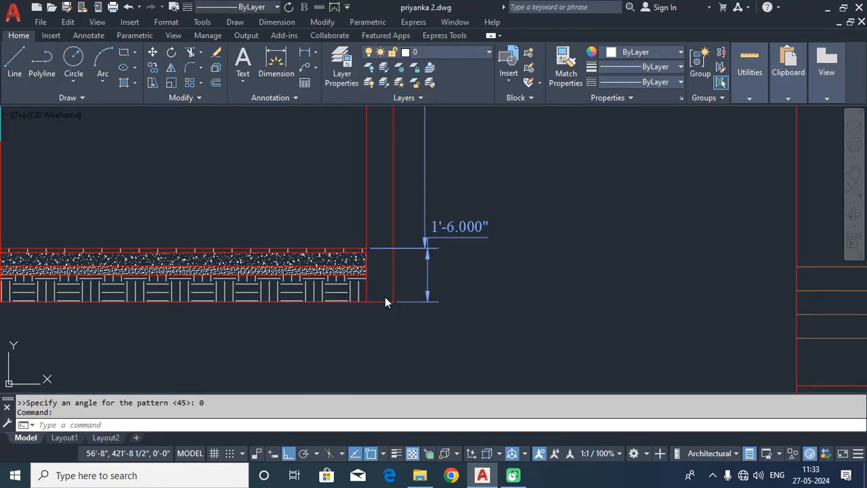
Place a horizontal multileader from the right end of the tile layer to a landing beyond the 1'-6" dimension
click(276, 22)
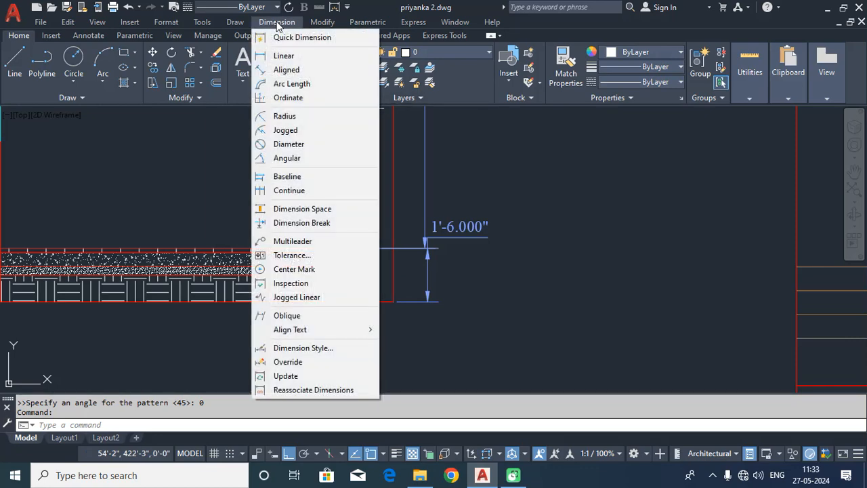
click(311, 246)
scroll(390, 286, up, 4)
click(305, 203)
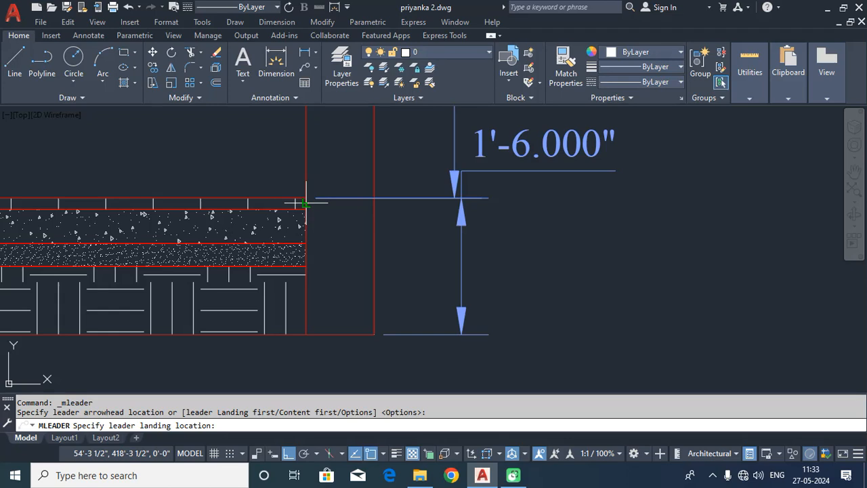
click(652, 202)
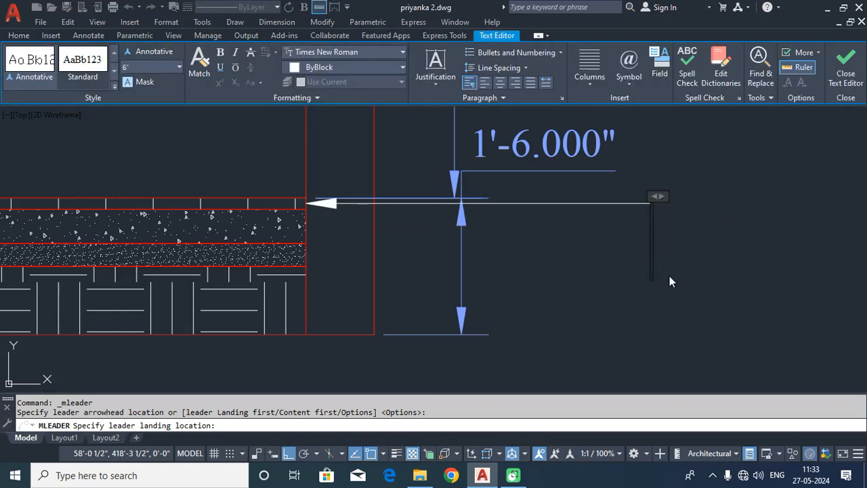
Enter TILE THICKNESS=1.5" as the multileader's text and close the text editor
text(TIL)
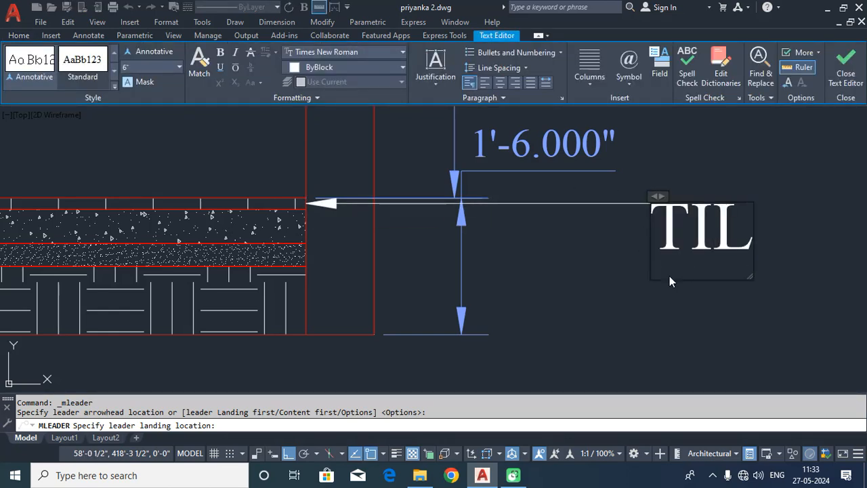
text(E THIC)
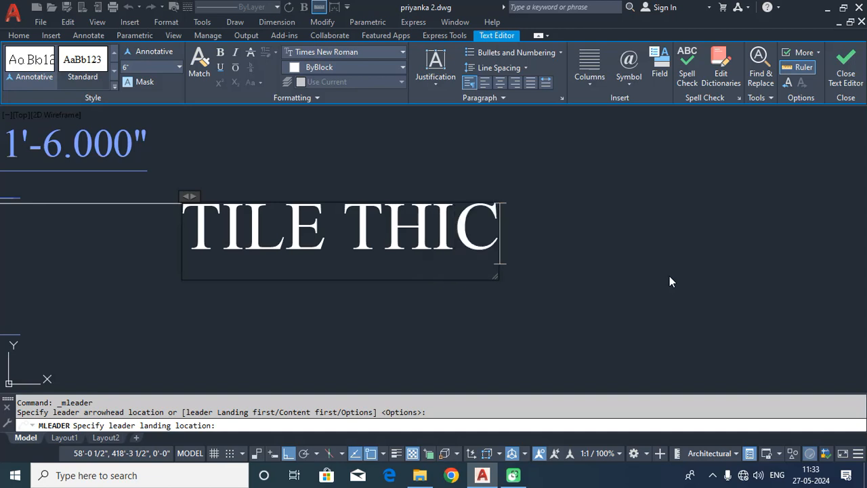
text(KNESS=)
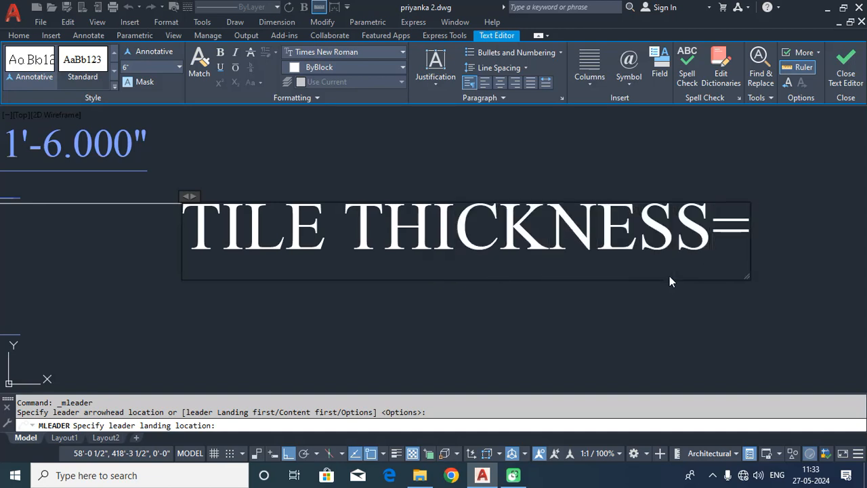
text(1.5")
key(Return)
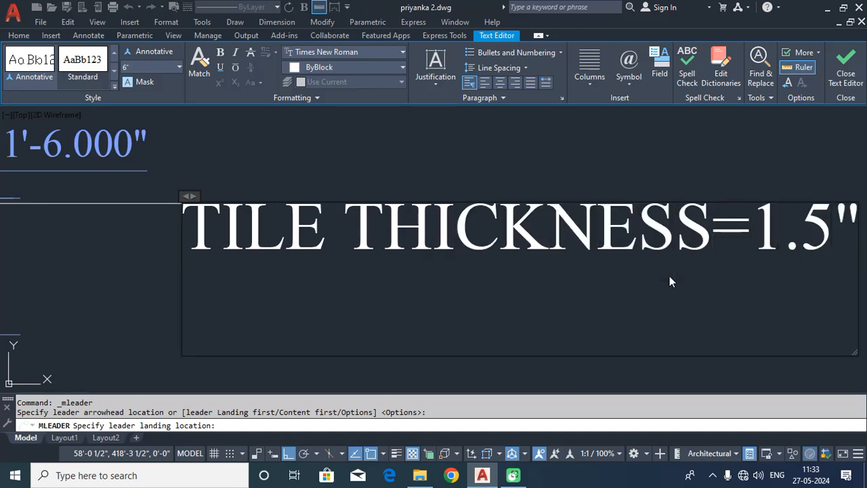
click(846, 74)
scroll(459, 275, down, 6)
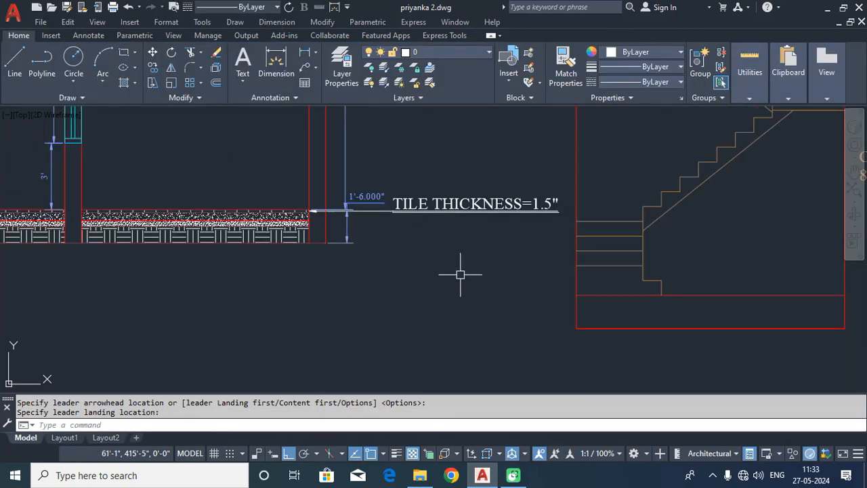
Reopen the tile multileader's text and add a second line reading CEMENT CONCRETE=4.5"
scroll(444, 249, up, 2)
middle_drag(444, 249, 502, 266)
click(518, 193)
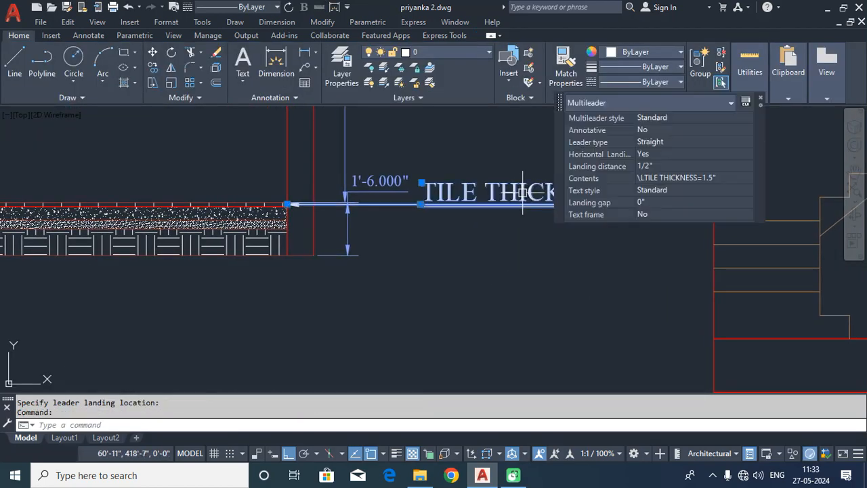
double_click(663, 196)
key(Return)
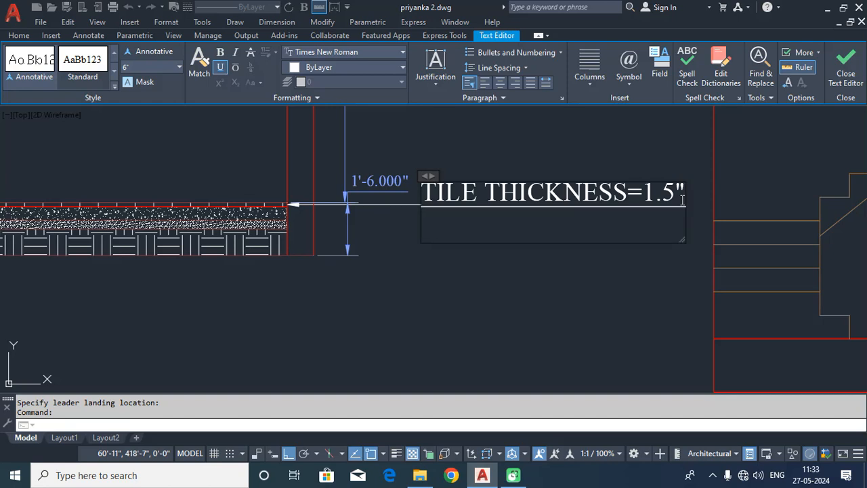
text(CEMENT CONCRTE)
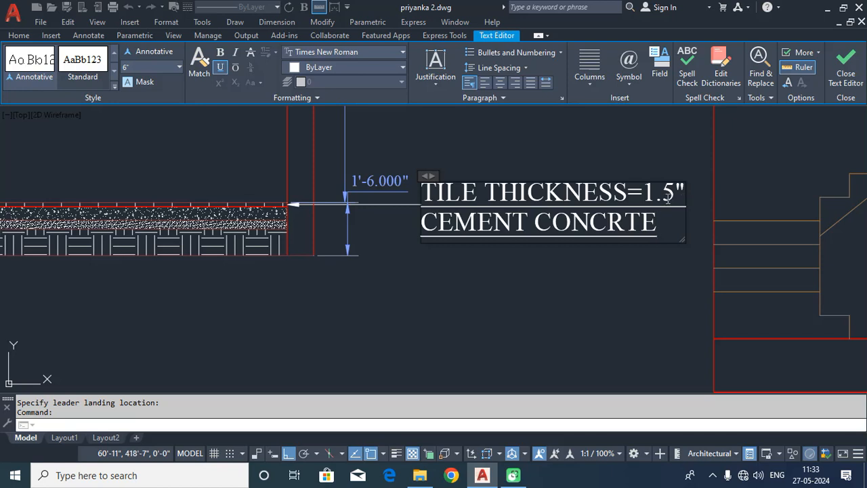
click(627, 229)
text(ETE=4.5")
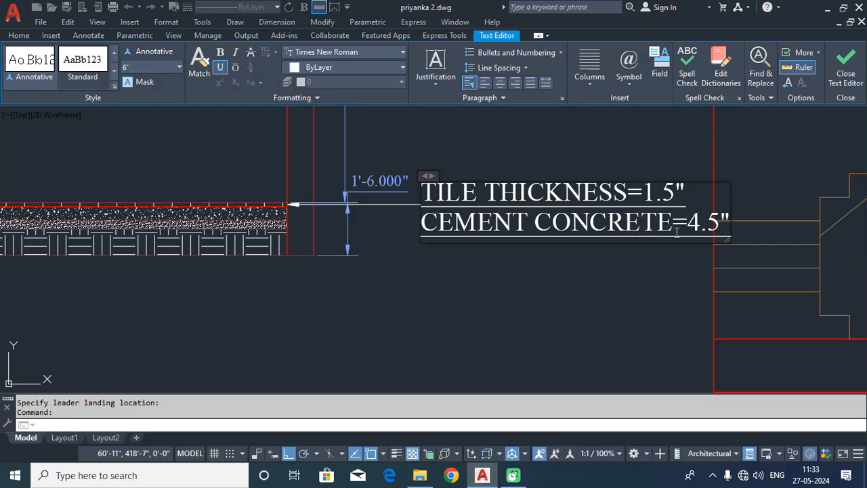
Add the lines SAND THICKNESS=3" and EARTH THICKNESS=9" to the multileader's text and close the text editor
key(Return)
text(SAND)
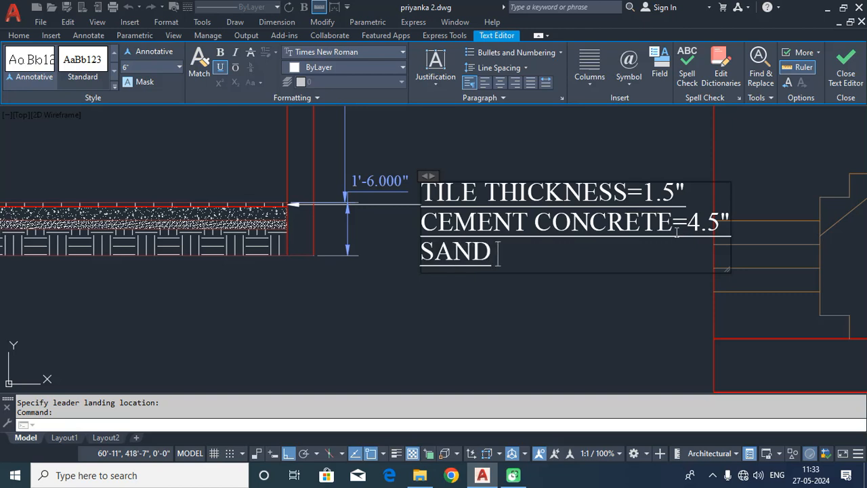
text( THICKNESS=)
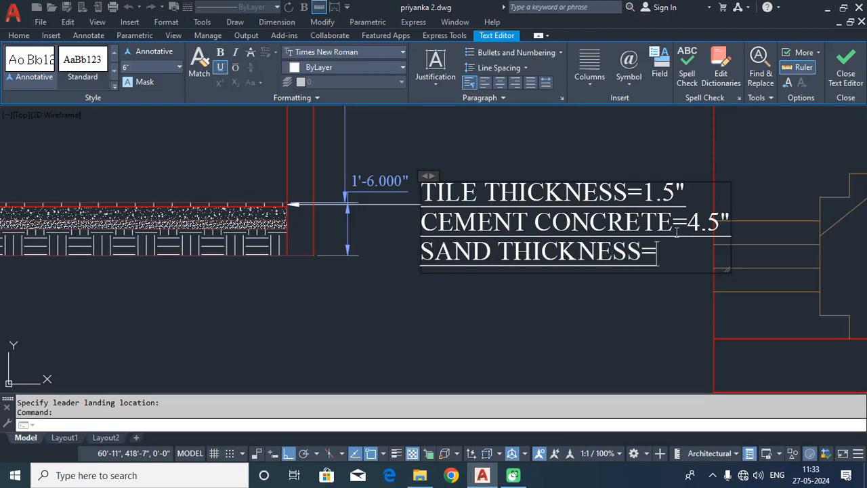
text(3")
key(Return)
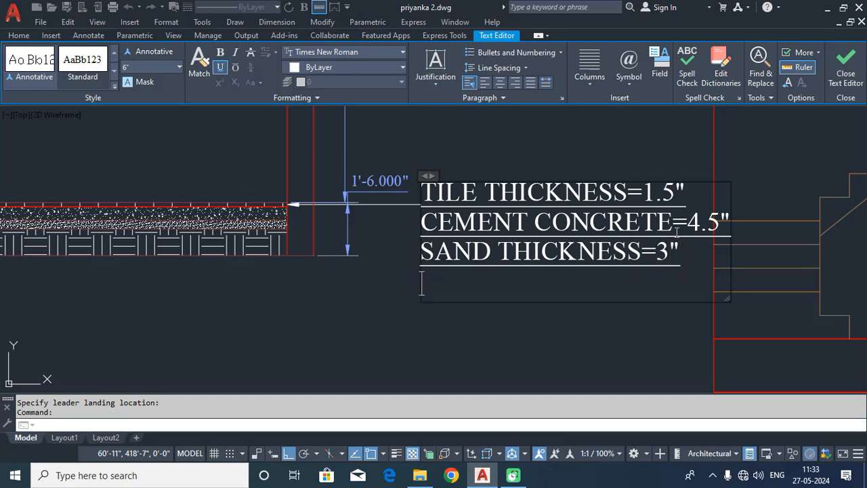
text(EARTH THICKNE)
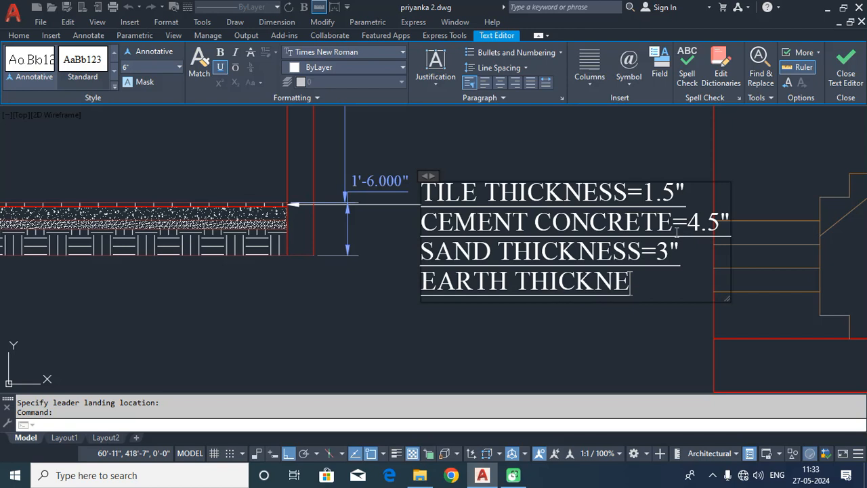
text(SS)
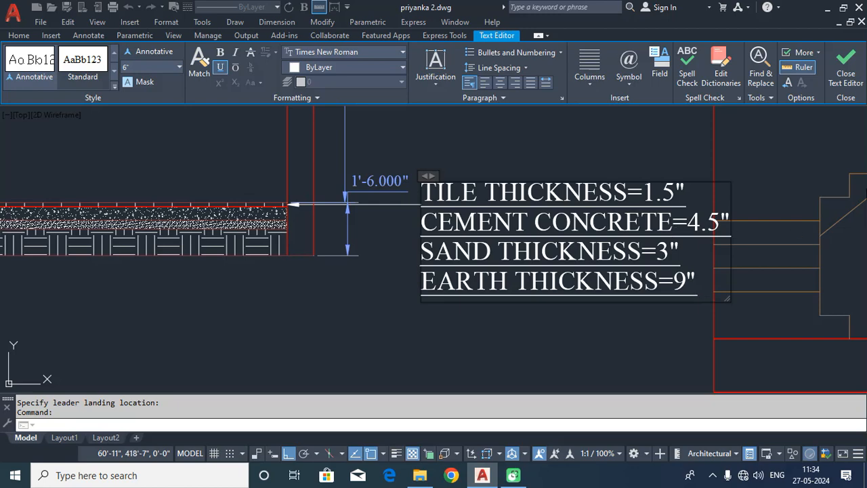
click(846, 72)
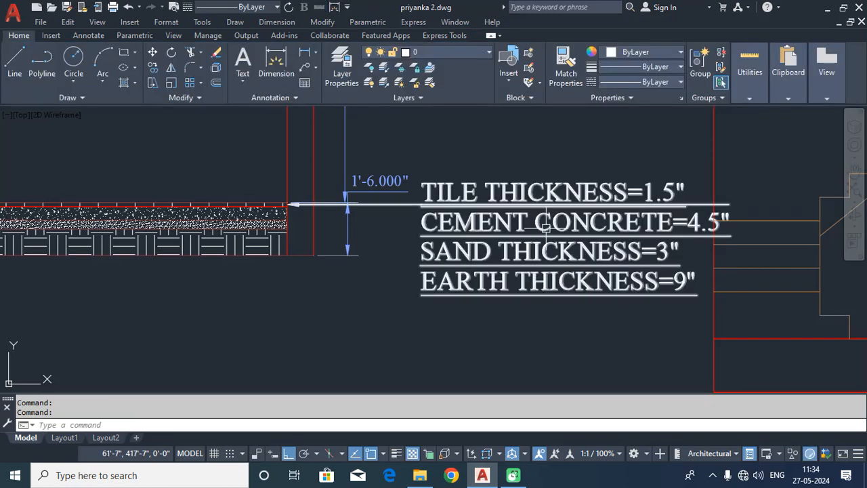
Start a hatch with the ANSI31 pattern and fill the low wall at the left end of section A-B
scroll(551, 191, down, 1)
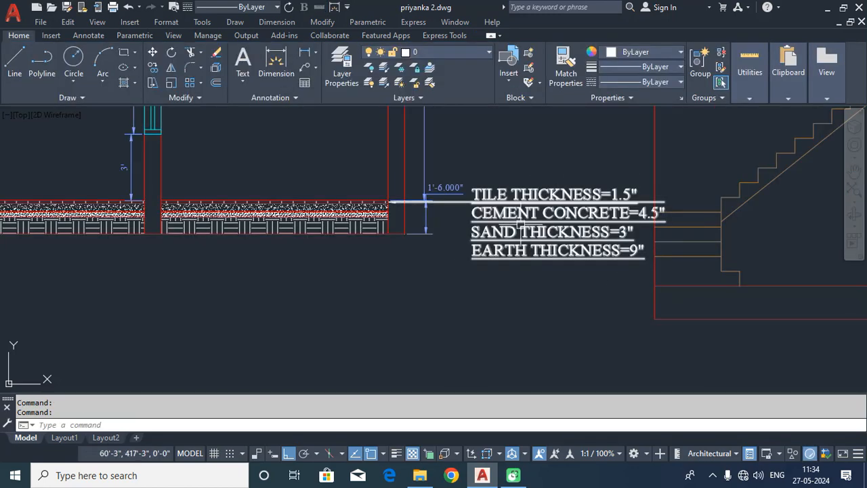
scroll(521, 224, down, 2)
middle_drag(507, 219, 773, 245)
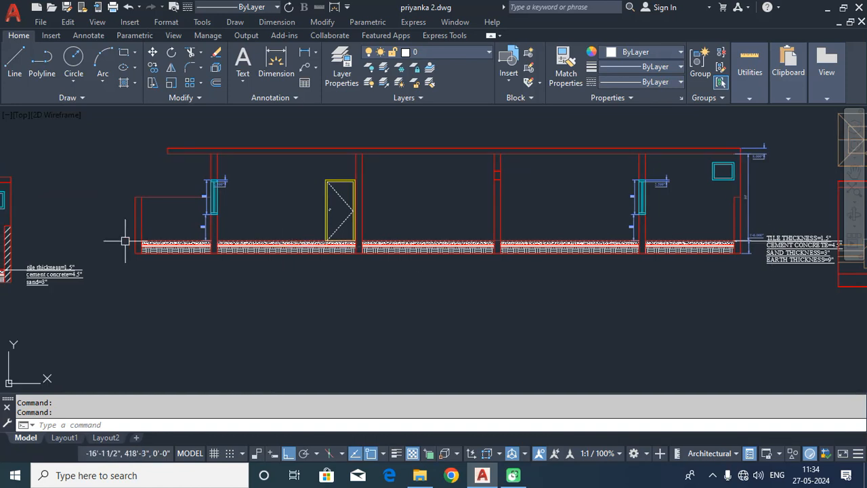
scroll(144, 238, up, 2)
text(H)
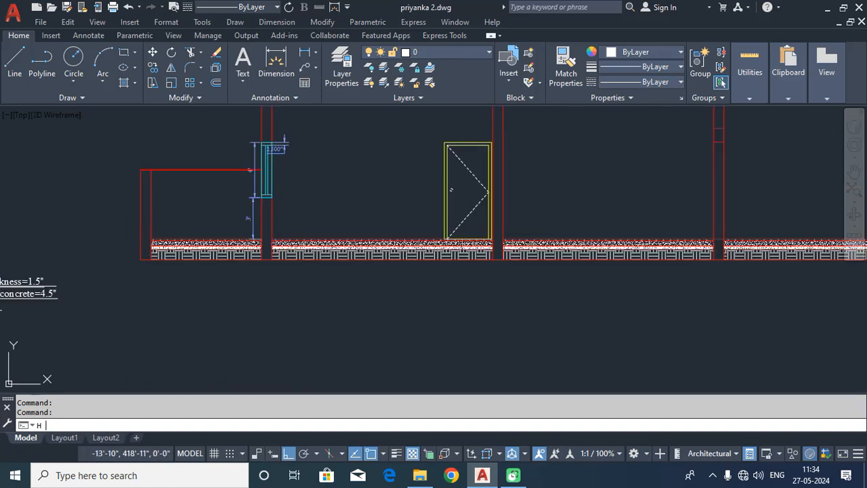
key(Return)
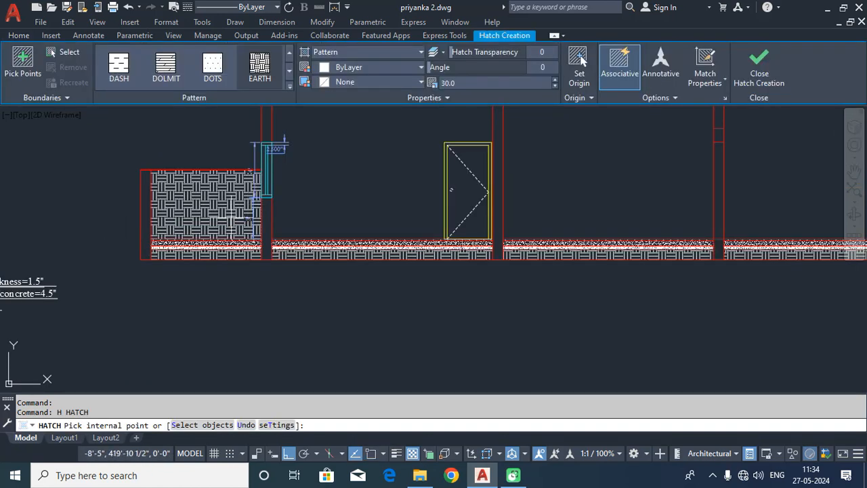
click(289, 53)
click(289, 53)
click(290, 53)
click(290, 53)
click(210, 71)
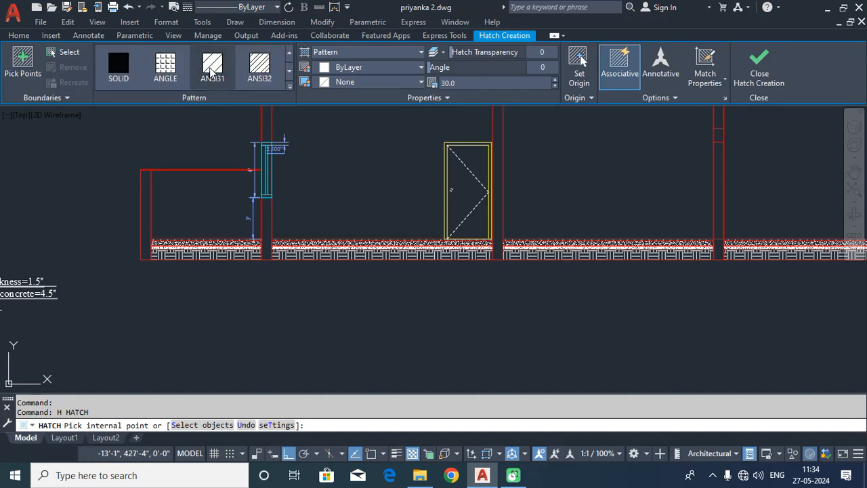
click(144, 221)
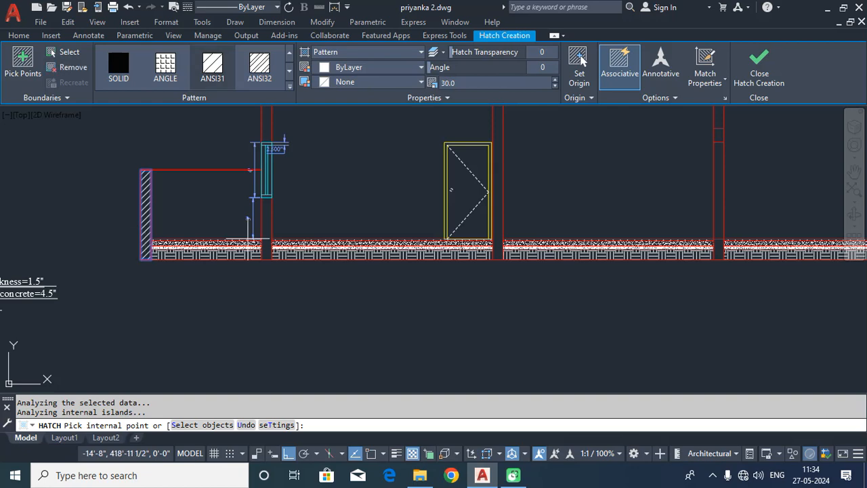
Add the wall parts above and below the left window and the full-height wall beside the door to the hatch
click(268, 228)
middle_drag(287, 207, 282, 246)
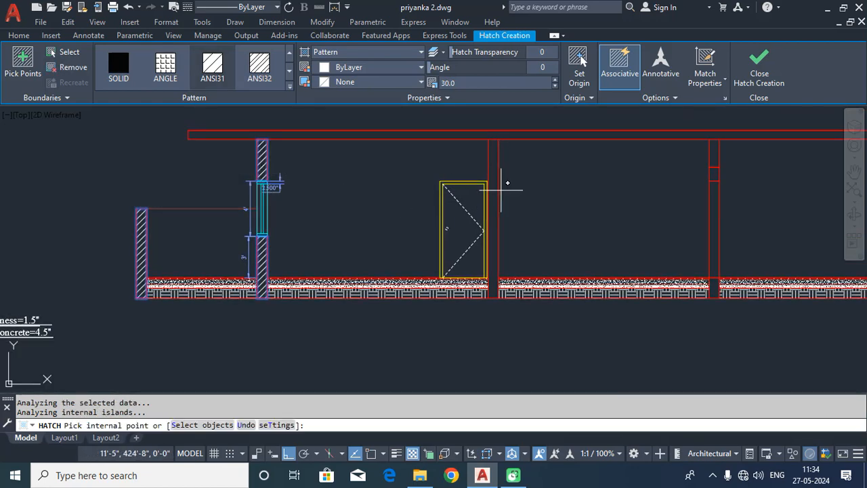
click(494, 190)
middle_drag(616, 233, 423, 247)
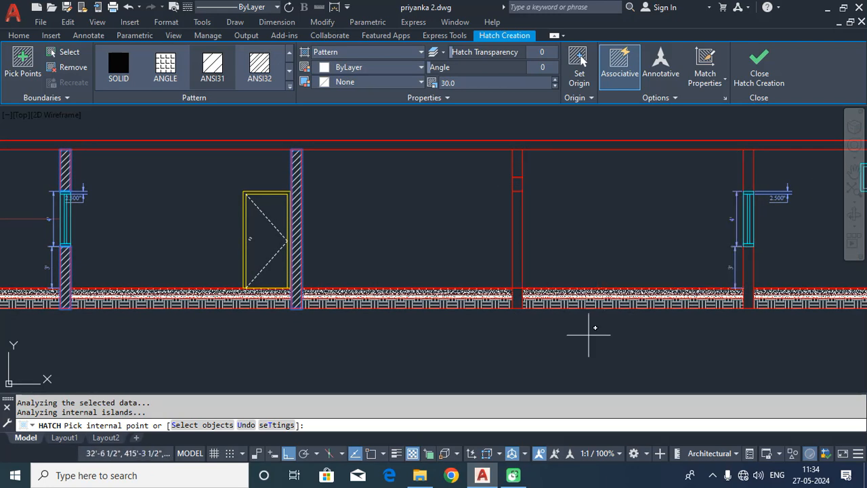
Hatch the third wall below floor level and above its upper lintel line, plus the wall above and below the right window
scroll(578, 357, up, 2)
middle_drag(514, 320, 509, 368)
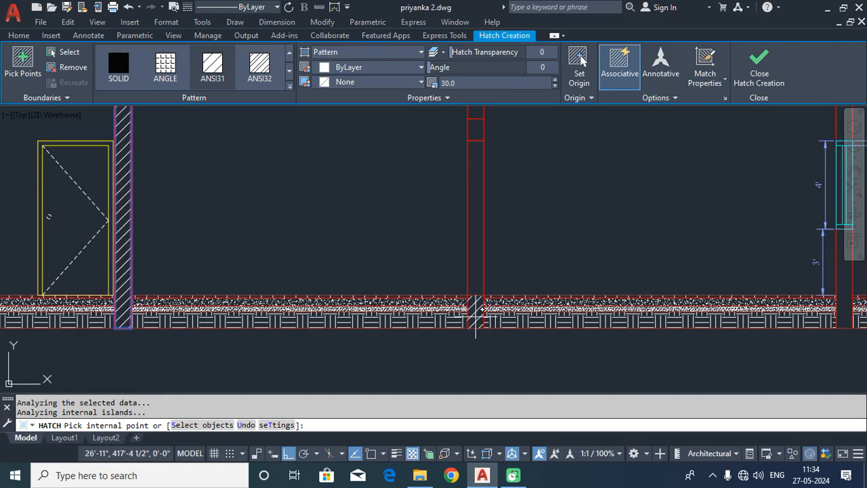
click(476, 313)
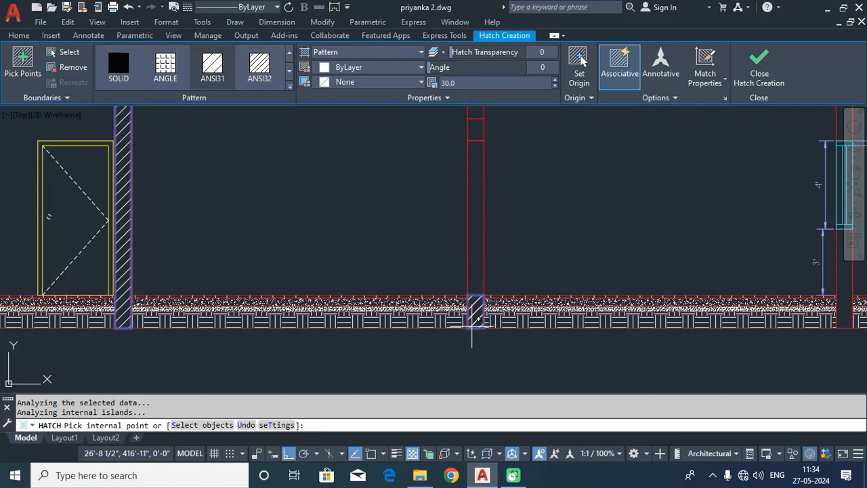
middle_drag(506, 227, 503, 277)
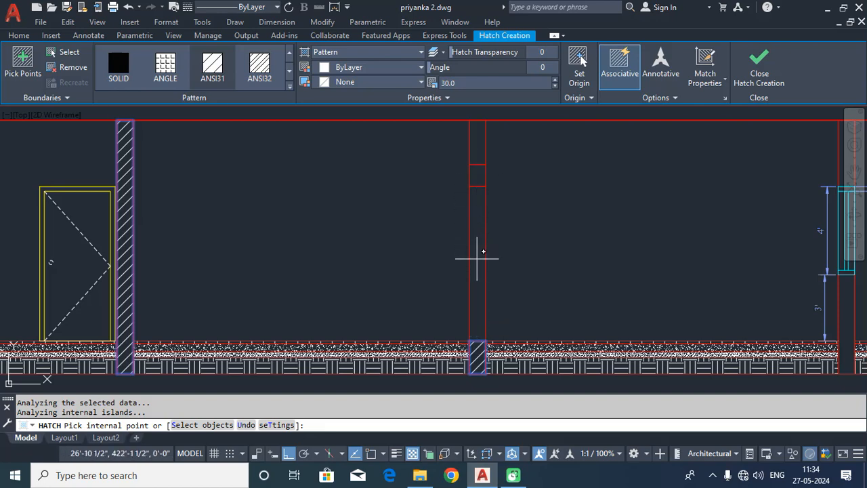
scroll(479, 177, down, 5)
scroll(451, 250, up, 5)
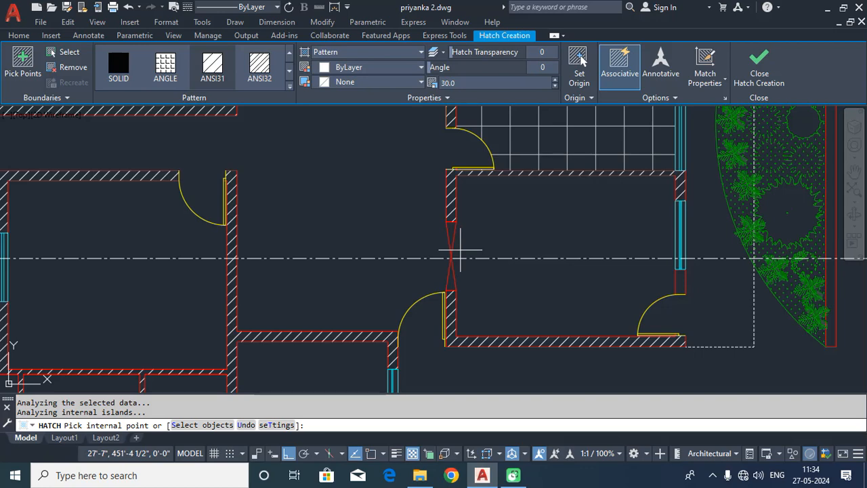
scroll(451, 250, down, 5)
scroll(499, 155, up, 6)
click(462, 196)
middle_drag(526, 275, 524, 196)
middle_drag(458, 191, 461, 215)
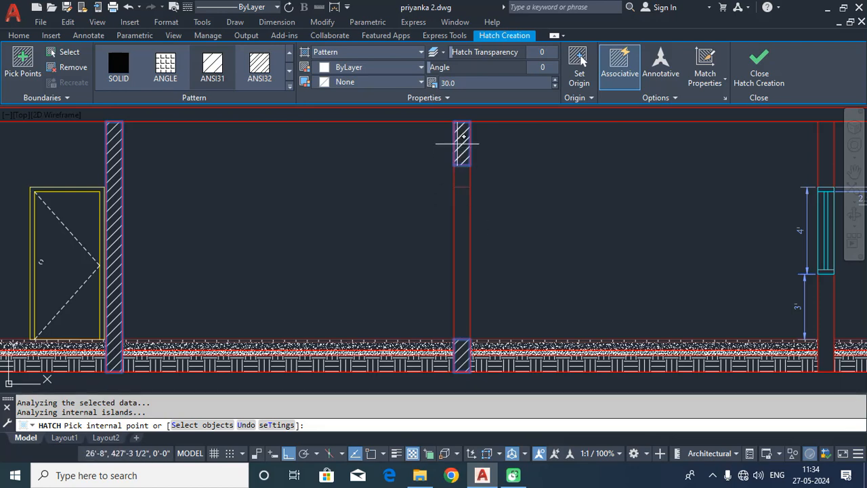
middle_drag(690, 246, 539, 246)
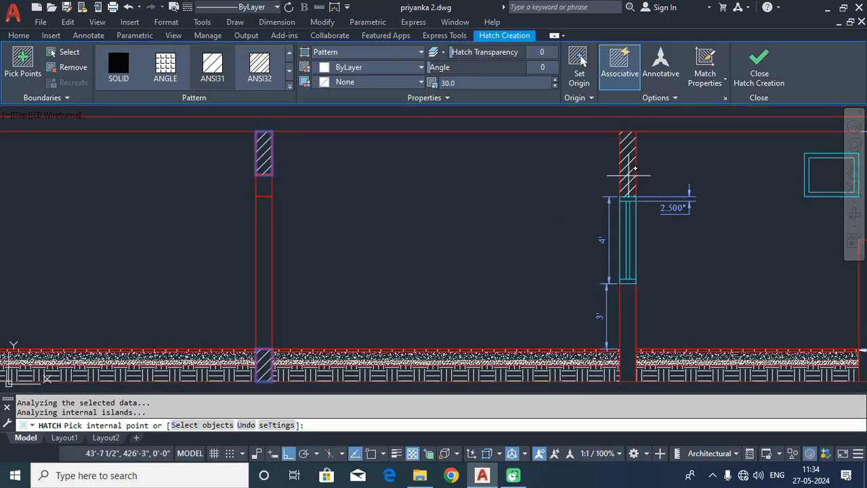
Examine the arched opening and its surrounding walls in the other house's section for reference
scroll(630, 339, down, 5)
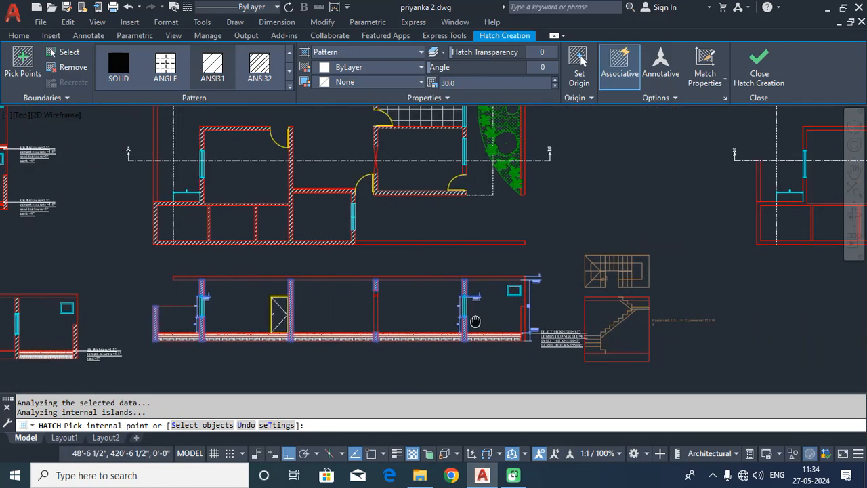
scroll(648, 294, down, 6)
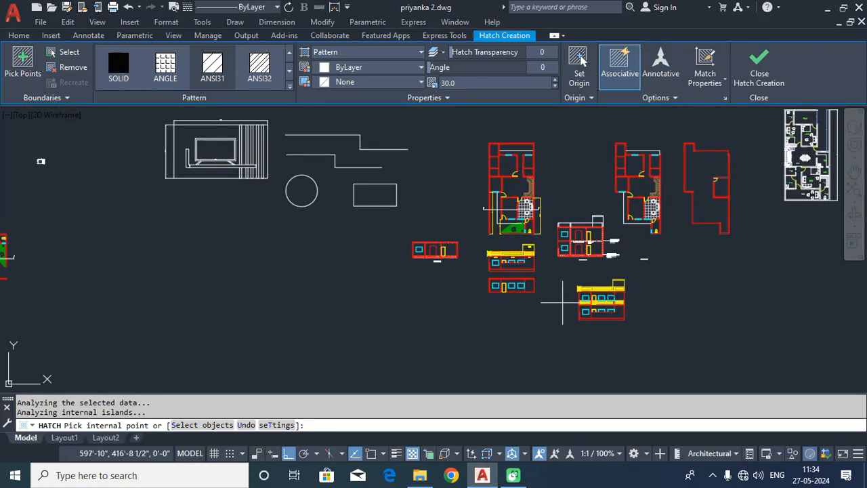
scroll(382, 242, up, 8)
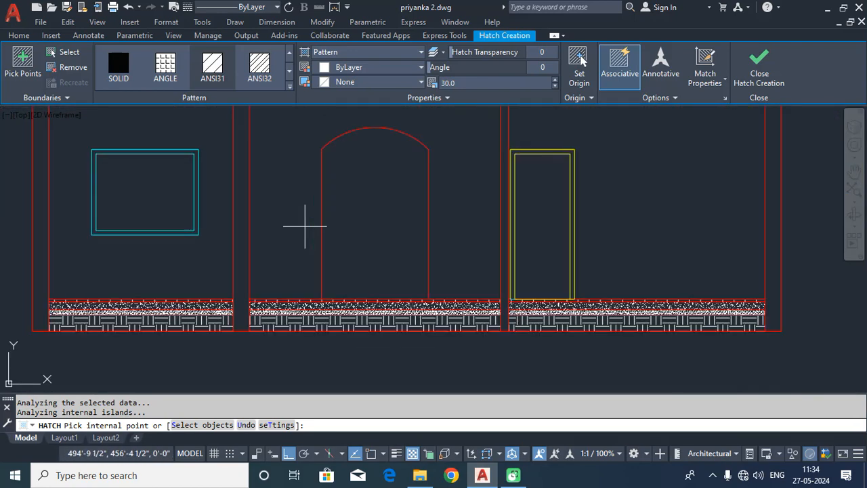
middle_drag(350, 221, 353, 309)
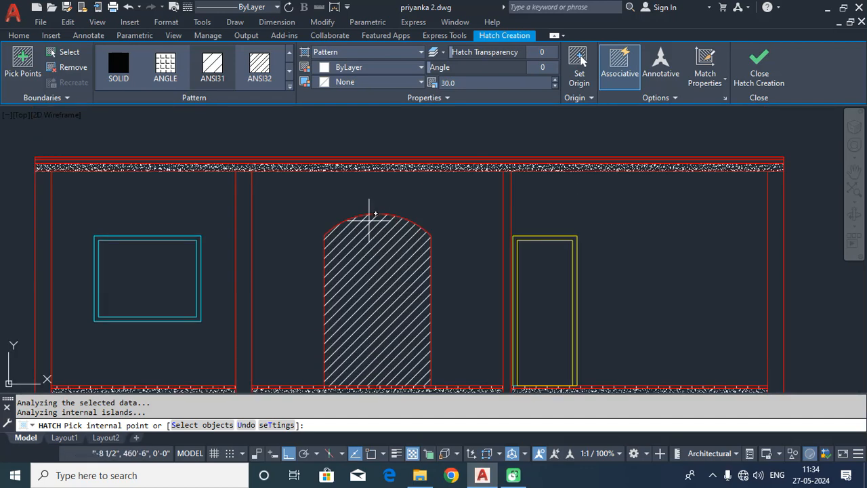
scroll(371, 190, up, 2)
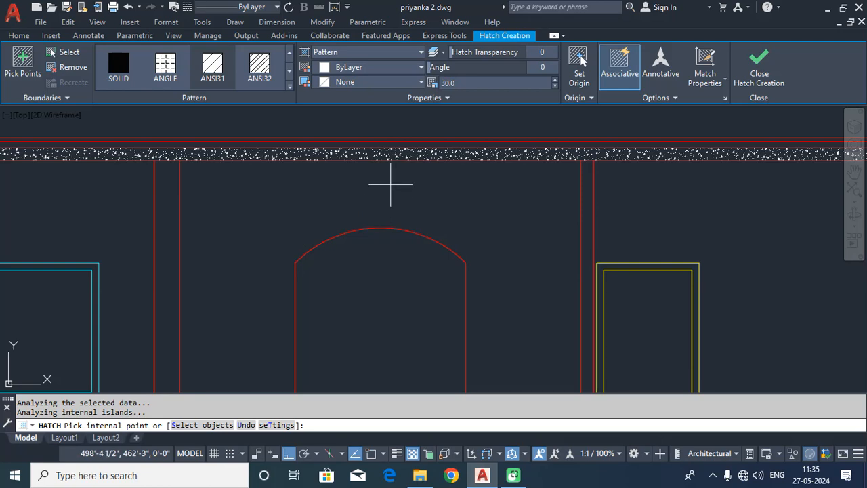
scroll(394, 239, down, 2)
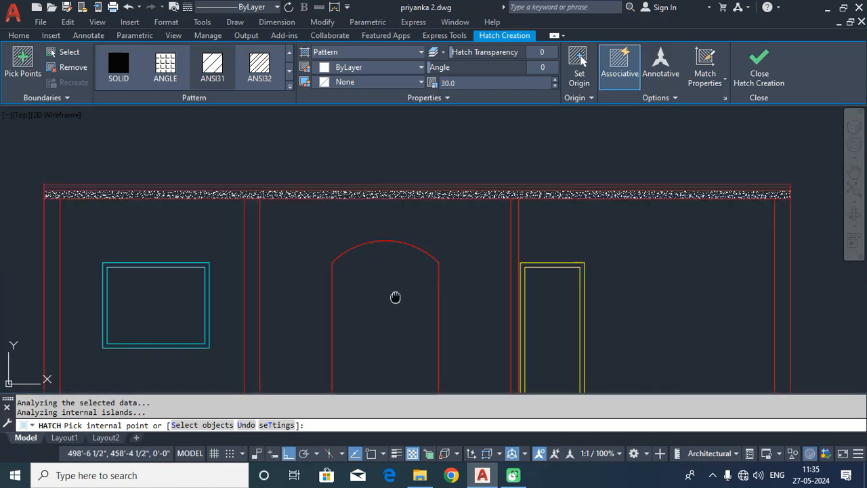
middle_drag(395, 296, 401, 128)
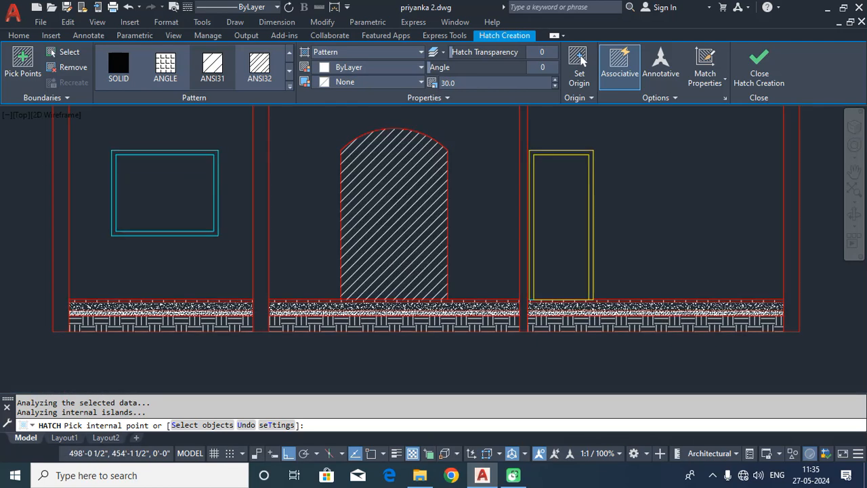
scroll(393, 273, down, 9)
middle_drag(294, 283, 664, 288)
middle_drag(259, 270, 722, 267)
scroll(373, 324, up, 8)
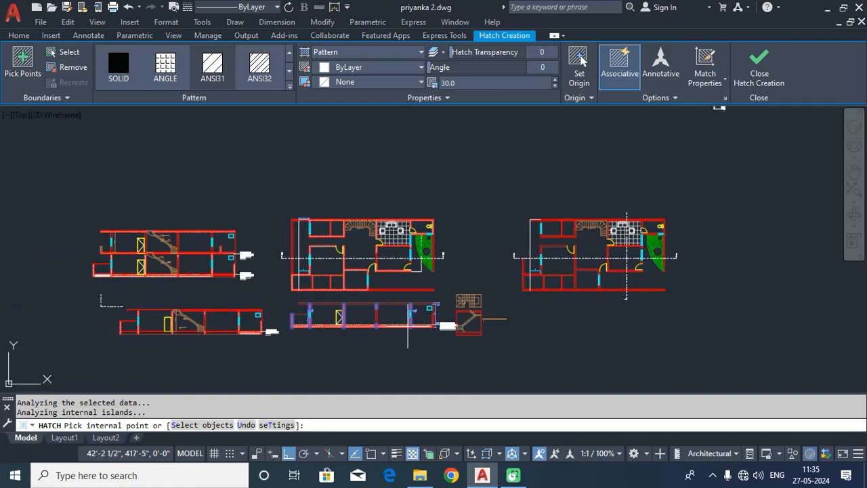
Hatch the low wall at the right end of section A-B and finish the hatch
middle_drag(570, 267, 424, 297)
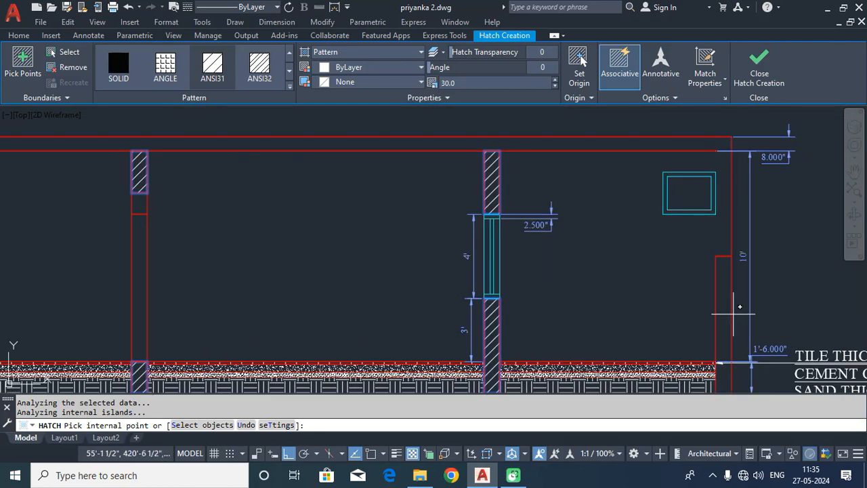
mouse_move(724, 308)
middle_down()
mouse_move(654, 234)
mouse_move(643, 312)
middle_up()
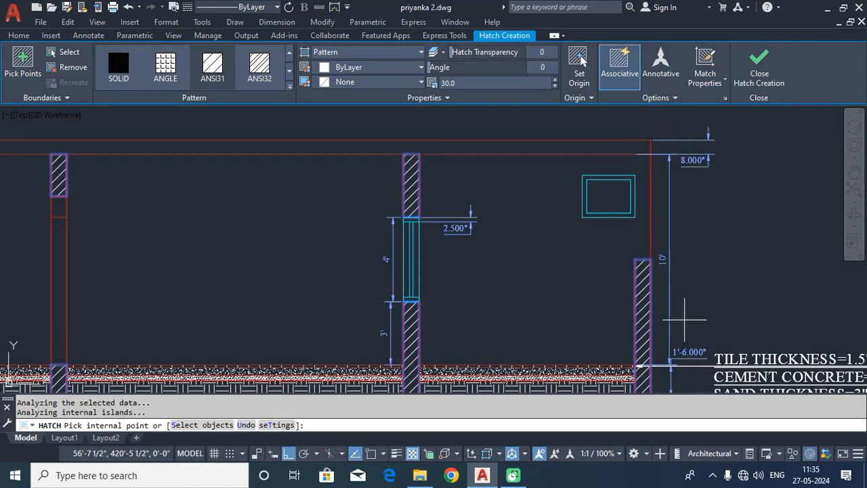
click(747, 97)
scroll(499, 255, down, 3)
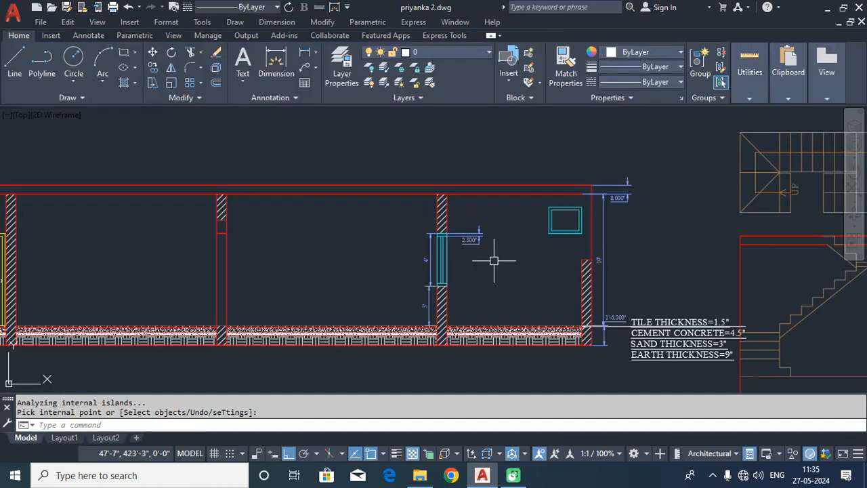
Offset the underside line of section A-B's roof slab 4.5" upward
middle_drag(113, 217, 308, 217)
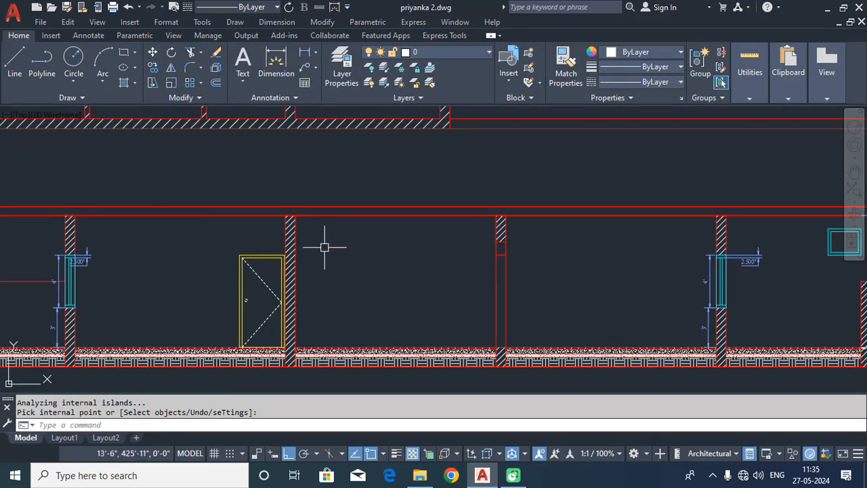
key(Return)
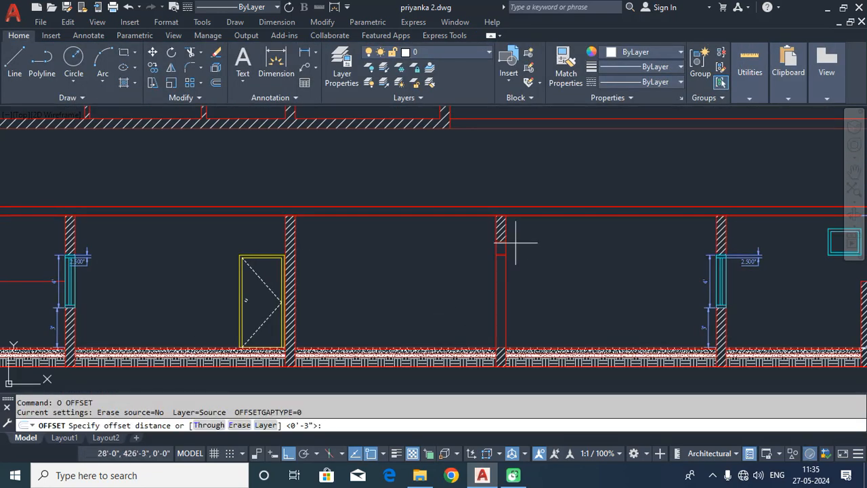
text(4.5)
key(Return)
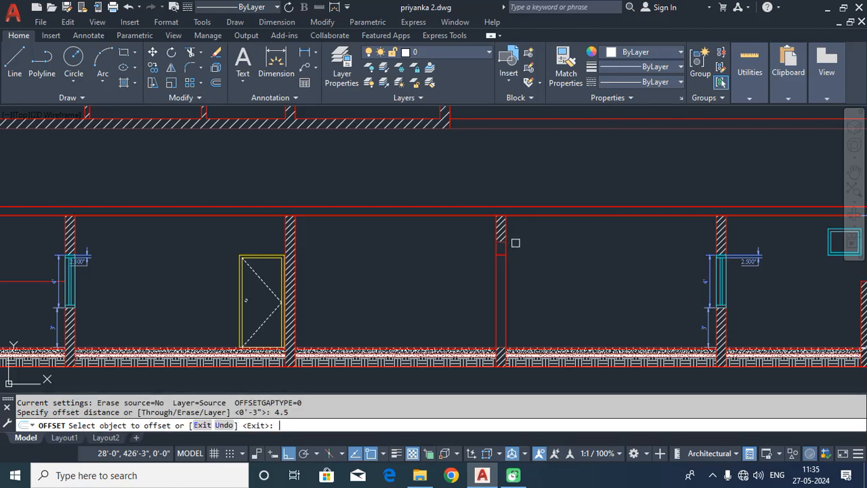
click(555, 216)
click(556, 176)
key(Return)
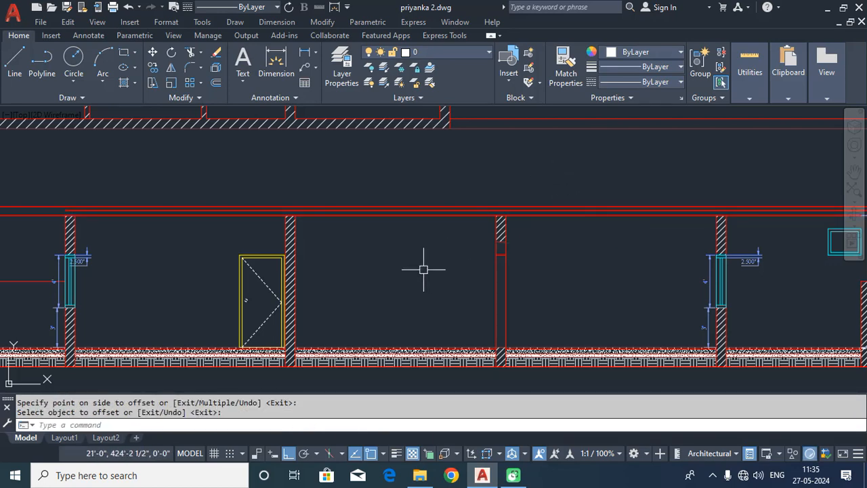
Extend the new line inside the roof slab to the slab's left end
scroll(424, 272, down, 2)
scroll(204, 249, up, 2)
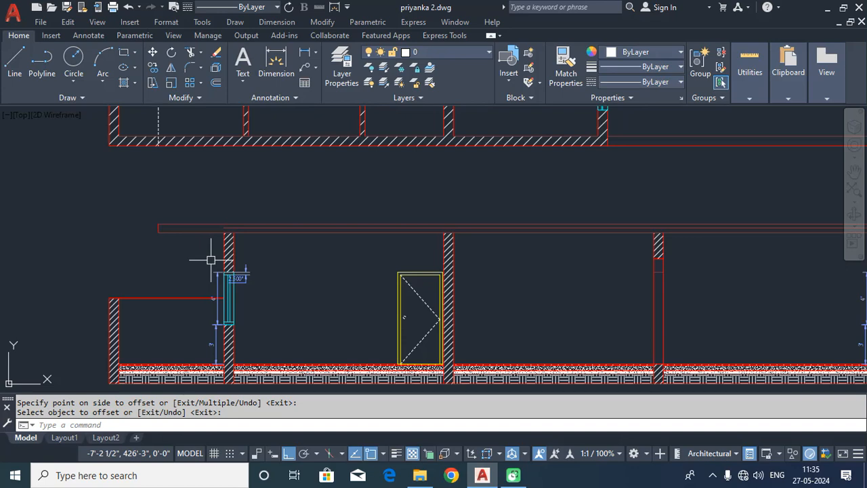
text(EX)
key(Return)
scroll(230, 220, up, 2)
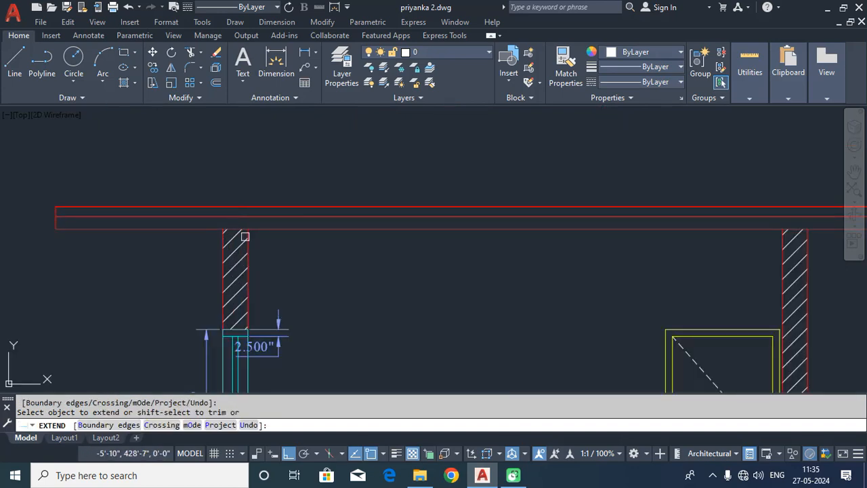
key(Escape)
scroll(390, 303, down, 2)
Hatch the 4.5" lower layer of the roof slab with AR-CONC at a scale of 0.5
scroll(390, 303, down, 2)
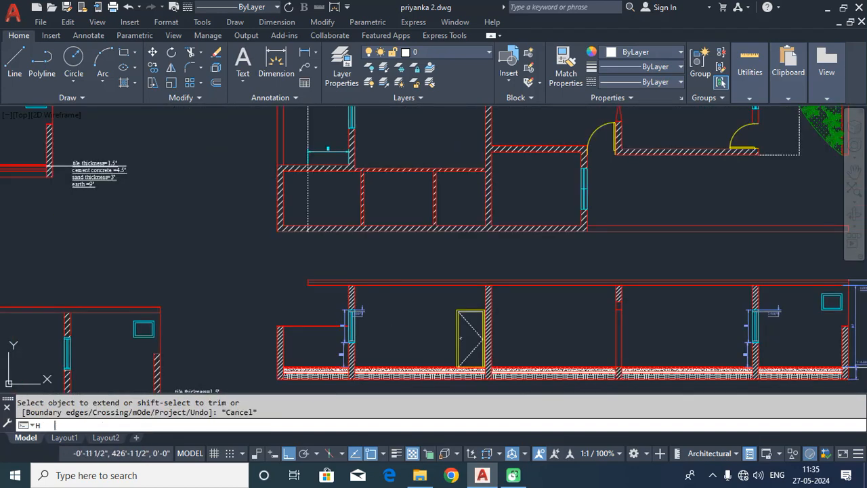
text(H)
key(Return)
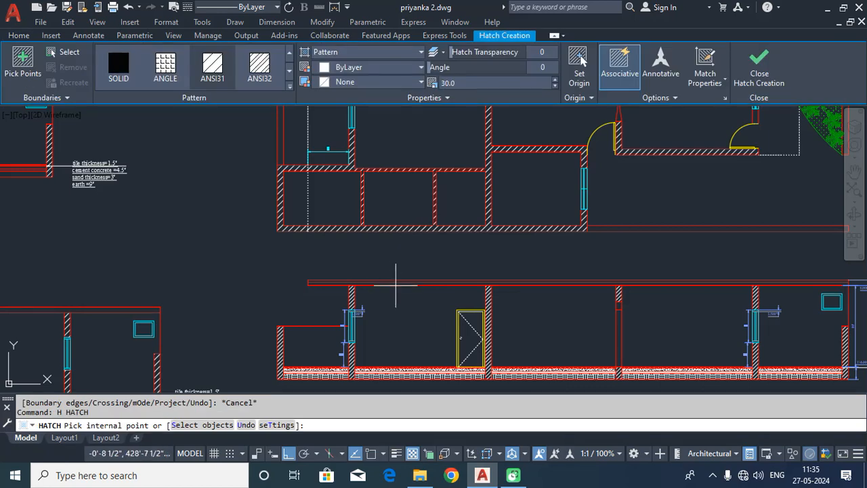
click(290, 74)
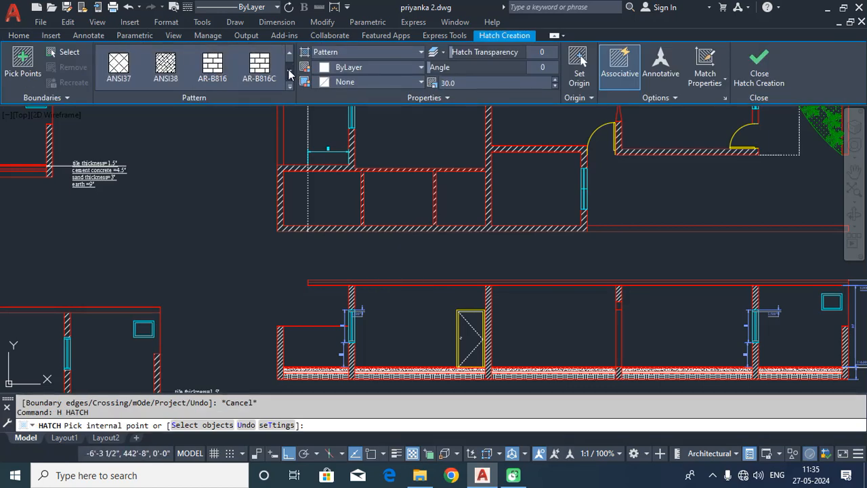
click(289, 75)
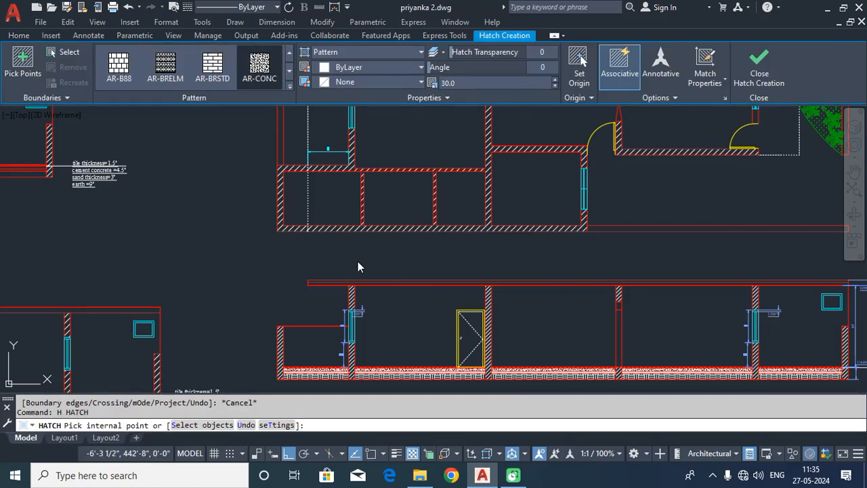
scroll(399, 288, up, 3)
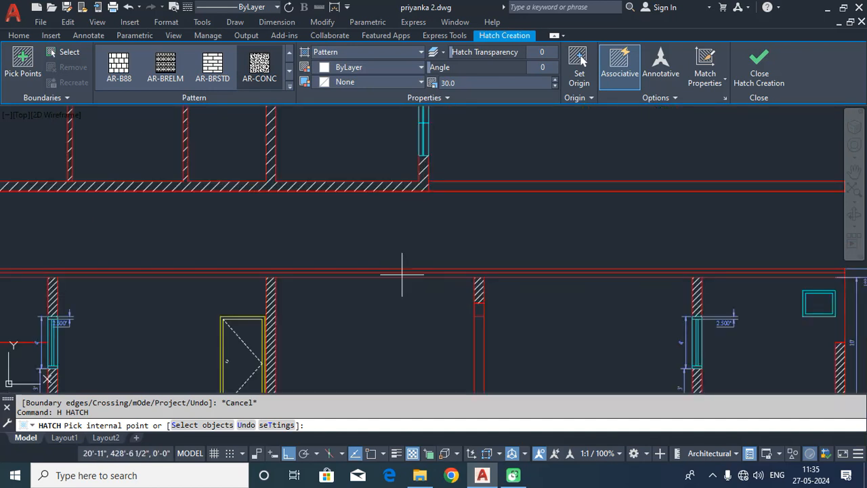
click(404, 274)
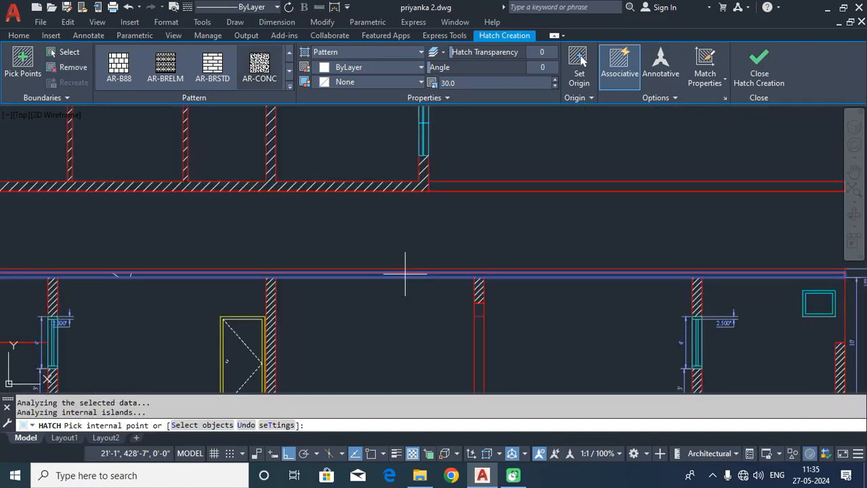
click(459, 82)
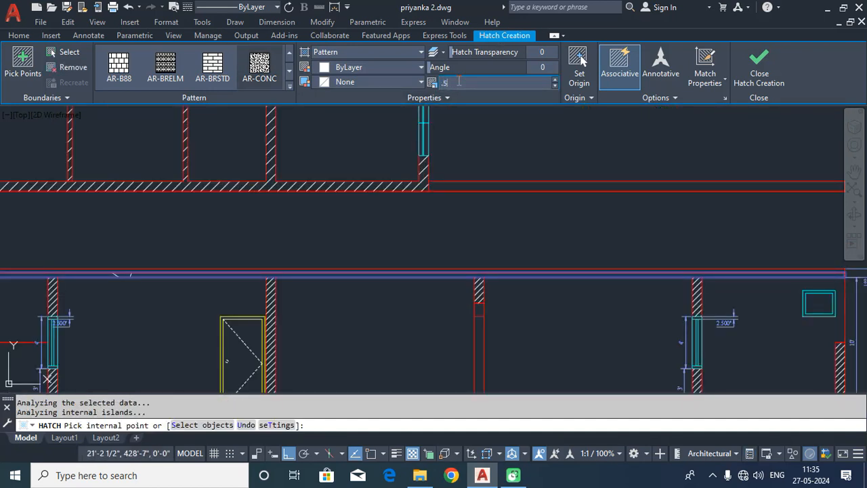
text(.5)
key(Return)
click(765, 79)
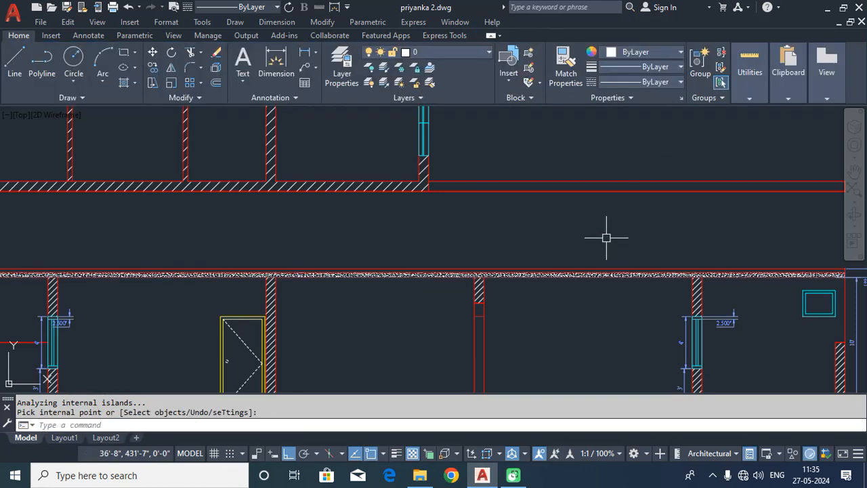
Examine the staircase in the neighbouring reference section and in the floor plan above section A-B
scroll(620, 251, down, 2)
scroll(574, 258, down, 1)
middle_drag(336, 278, 443, 258)
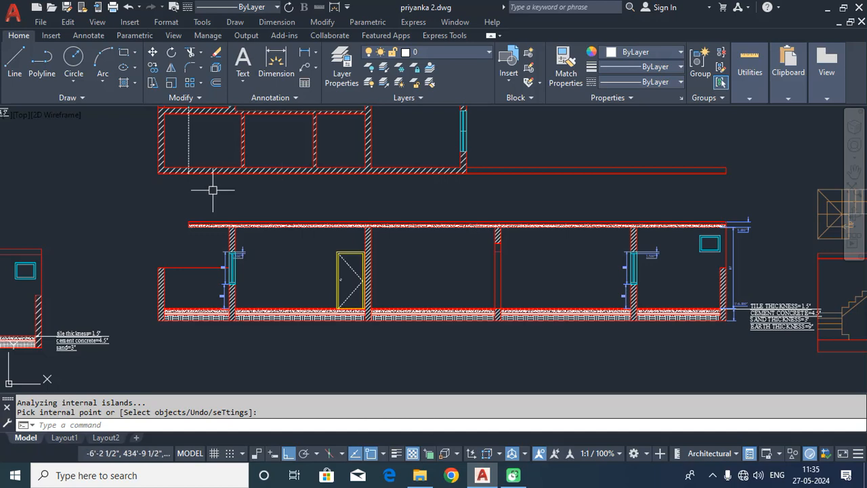
middle_drag(296, 175, 302, 268)
scroll(302, 271, down, 4)
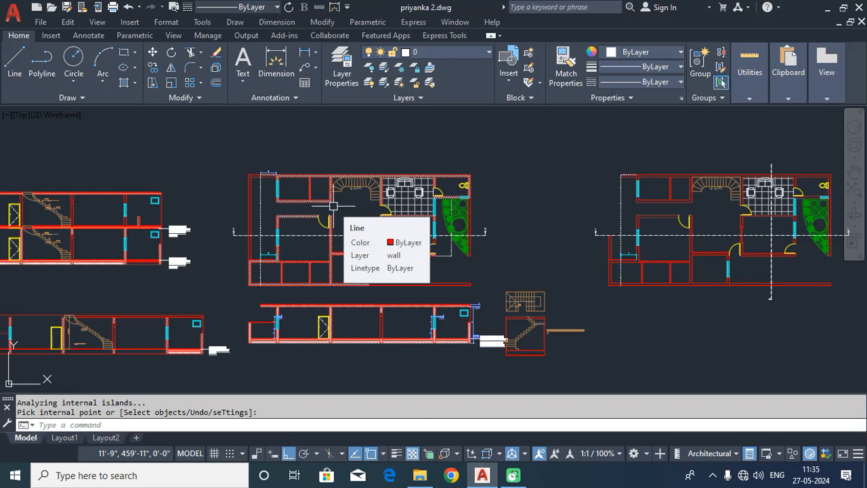
scroll(120, 325, up, 3)
middle_drag(108, 355, 262, 355)
scroll(262, 354, up, 1)
scroll(298, 354, up, 4)
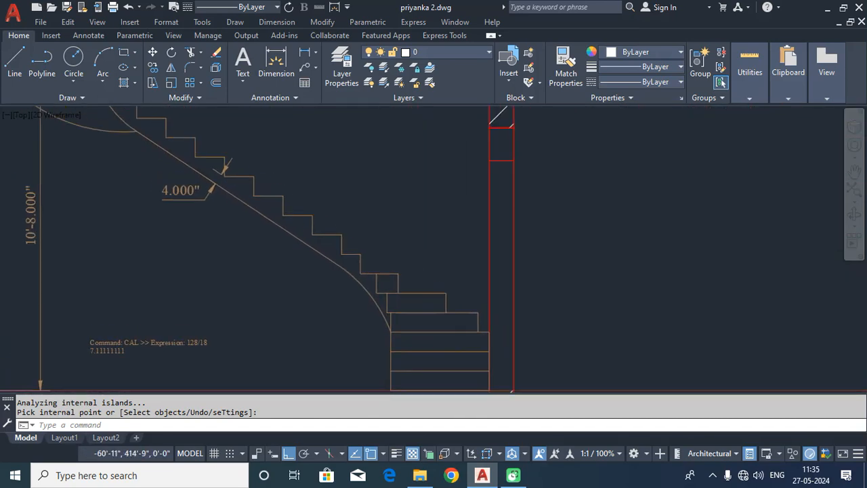
scroll(410, 390, down, 2)
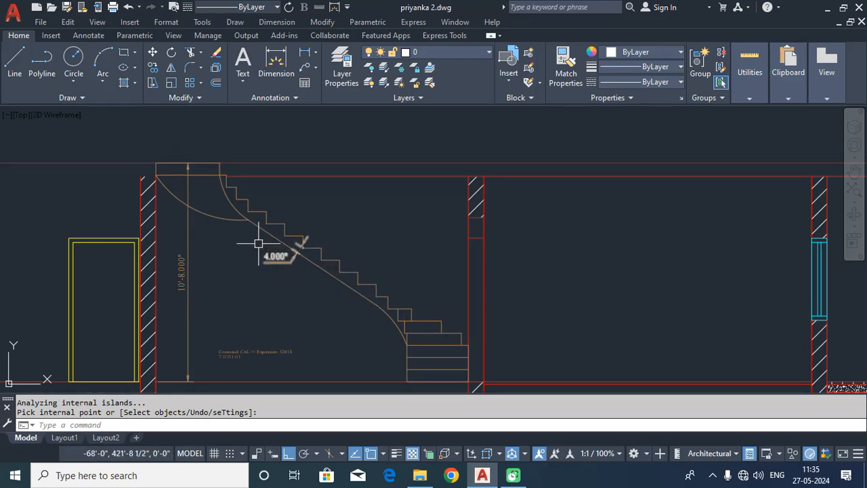
scroll(205, 194, down, 6)
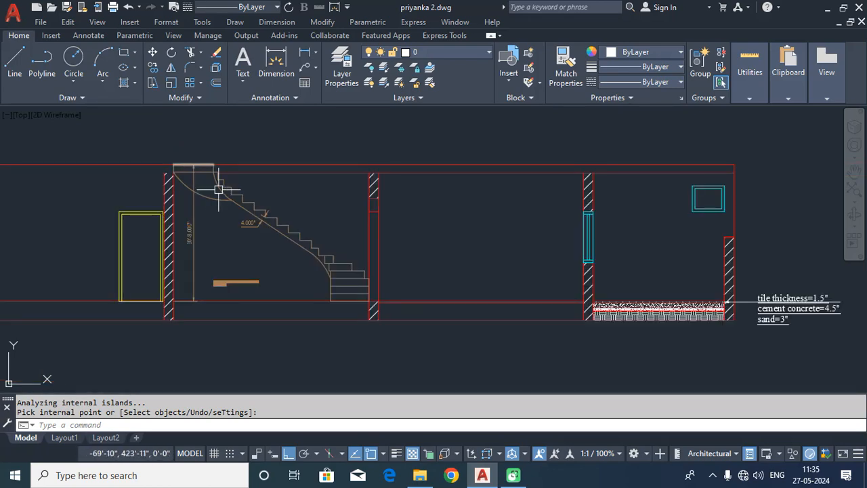
middle_drag(473, 219, 227, 298)
middle_drag(447, 204, 374, 301)
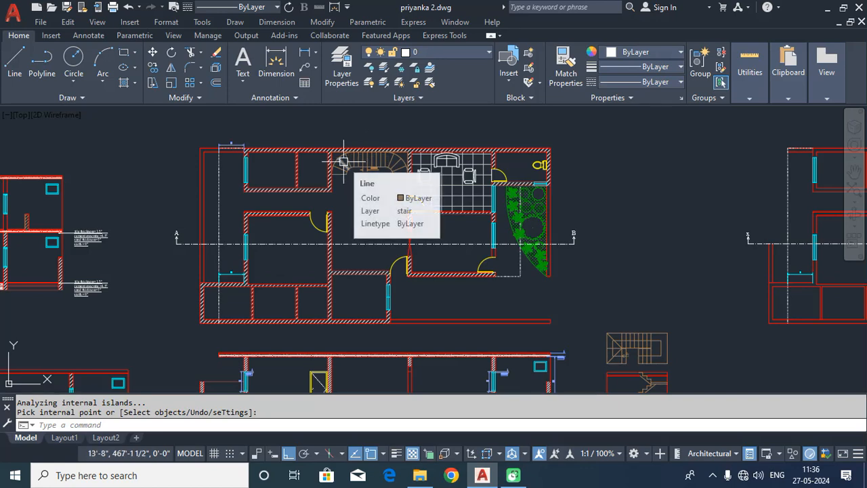
middle_drag(361, 282, 359, 205)
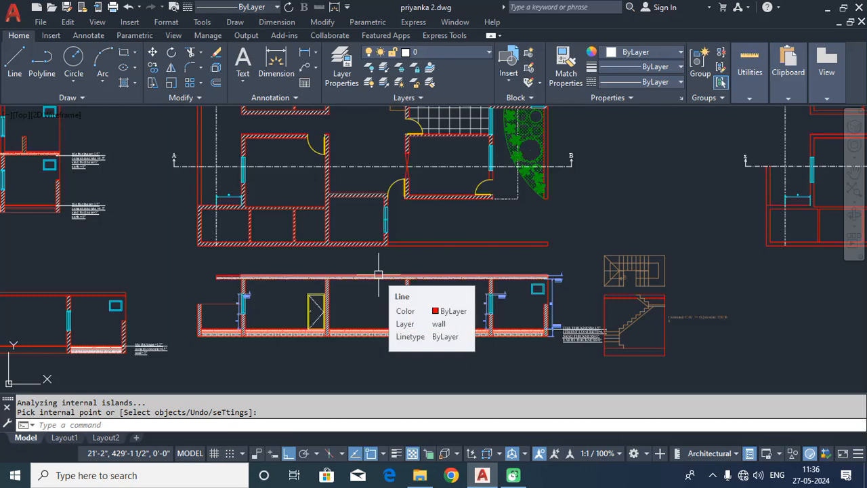
Check the height from the finished floor to the top of the roof slab in section A-B
scroll(549, 322, up, 10)
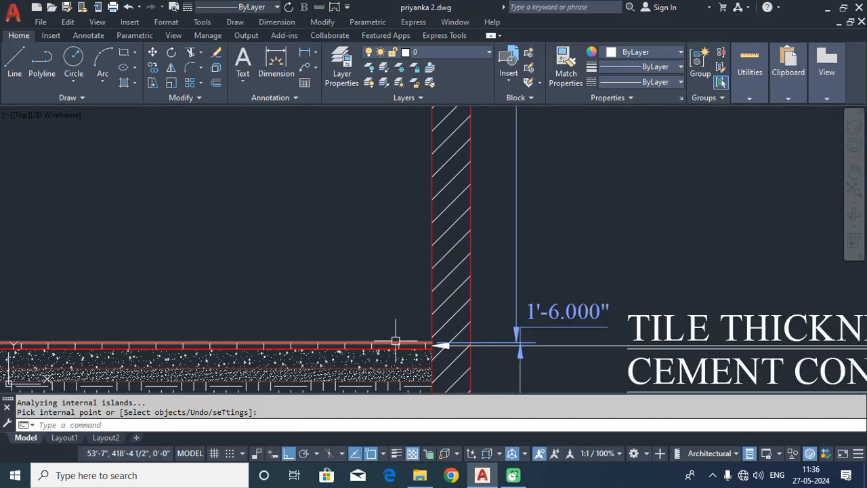
scroll(397, 342, down, 5)
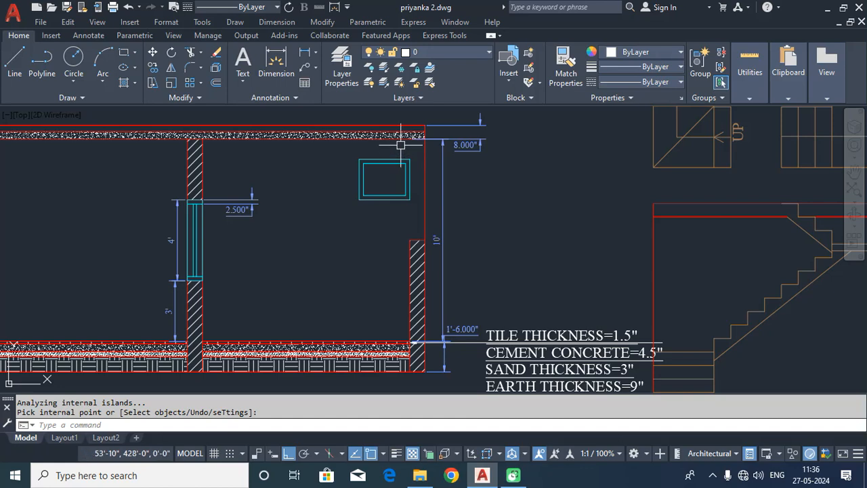
scroll(406, 156, down, 4)
middle_drag(282, 268, 485, 347)
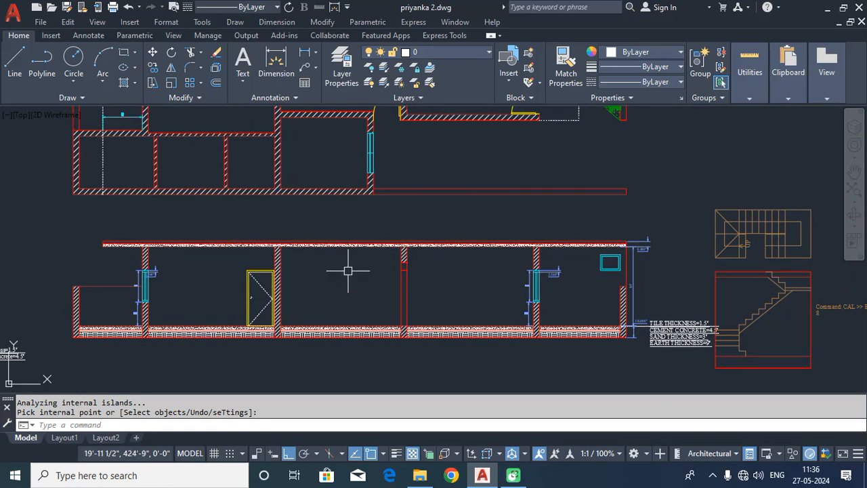
scroll(318, 240, up, 4)
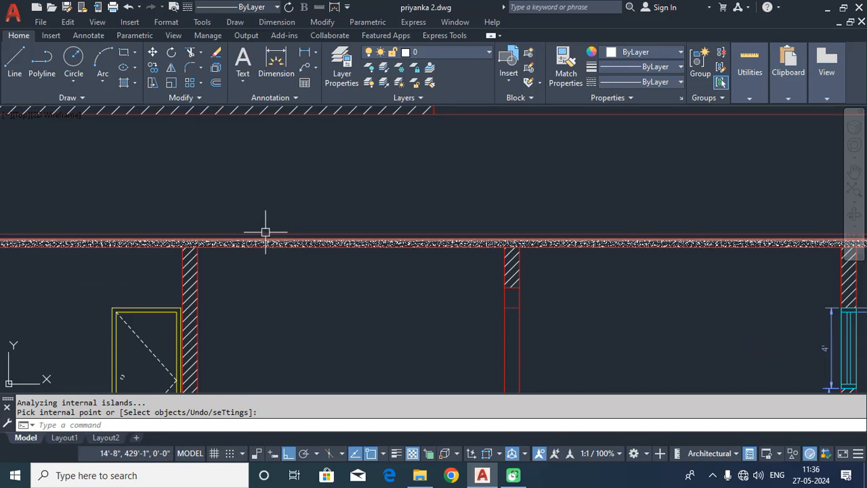
scroll(265, 231, down, 2)
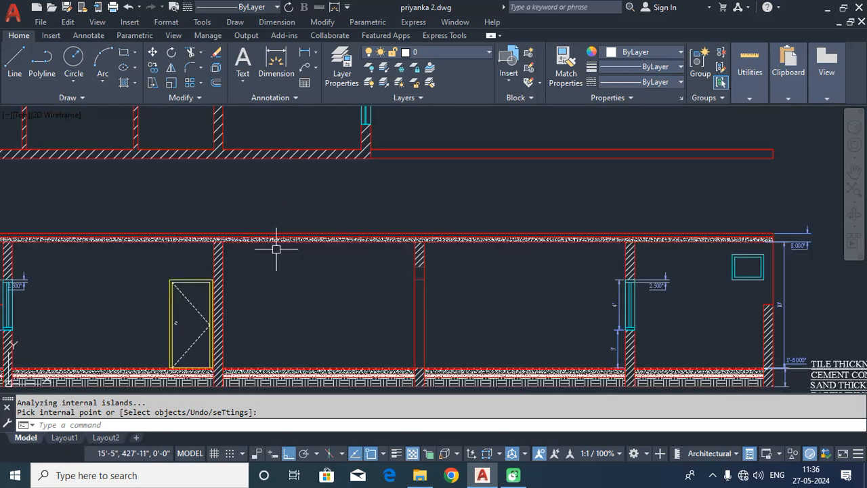
Enter the expression 128/18 in the CAL command and check the floor-to-roof height beside the arched opening
text(CAL CAL >> Expression: 128/18)
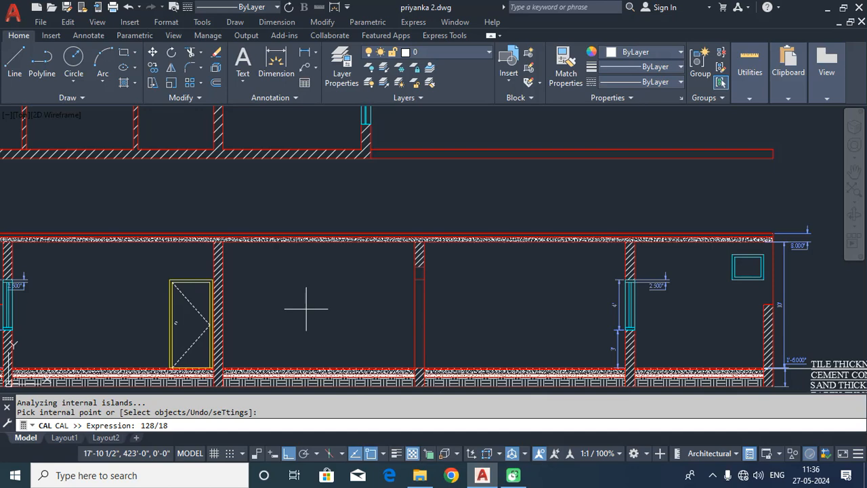
scroll(307, 308, down, 2)
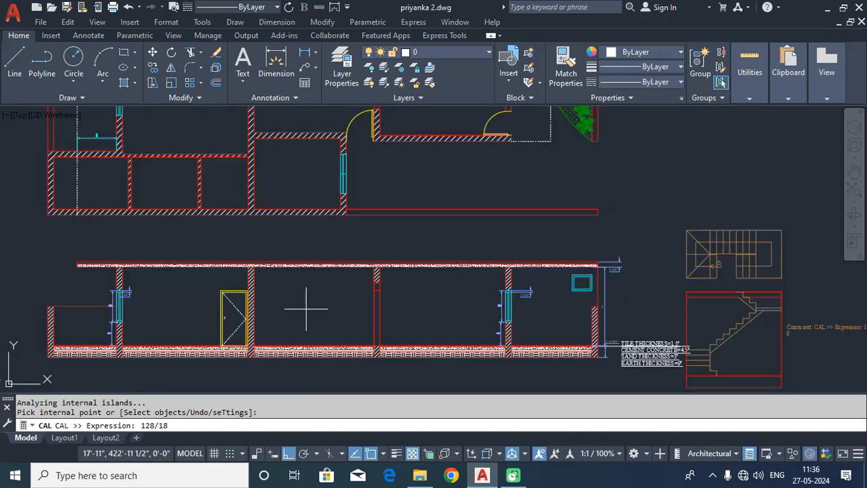
scroll(373, 323, up, 5)
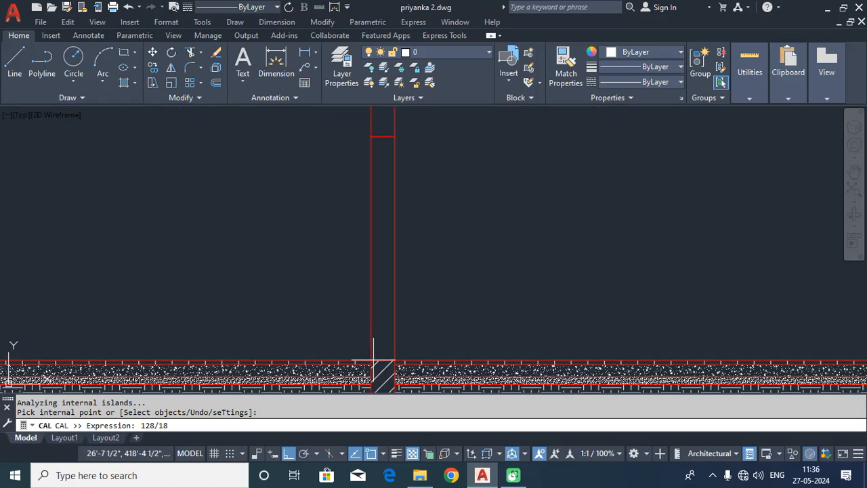
scroll(374, 359, down, 2)
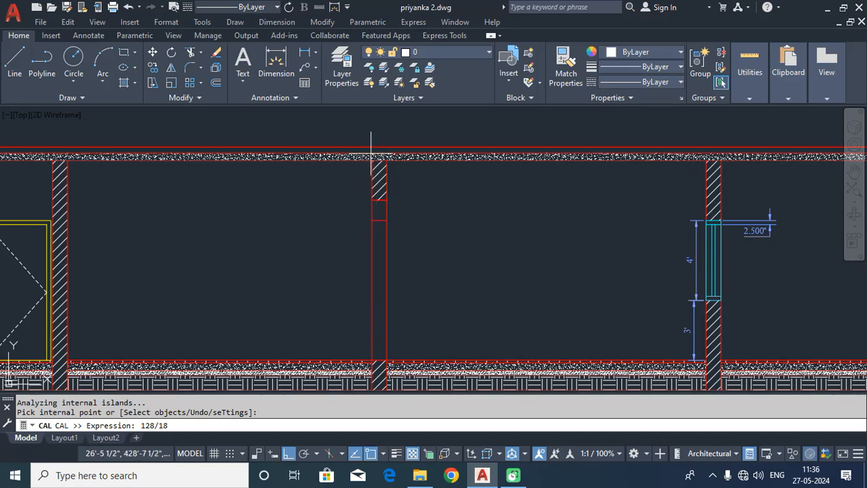
Examine the curved staircase in the floor plan and its treads from start to end
scroll(371, 151, down, 2)
middle_drag(371, 153, 371, 342)
mouse_move(362, 215)
middle_down()
mouse_move(361, 391)
mouse_move(379, 391)
middle_up()
scroll(316, 217, up, 4)
middle_drag(316, 225, 359, 249)
scroll(373, 248, down, 2)
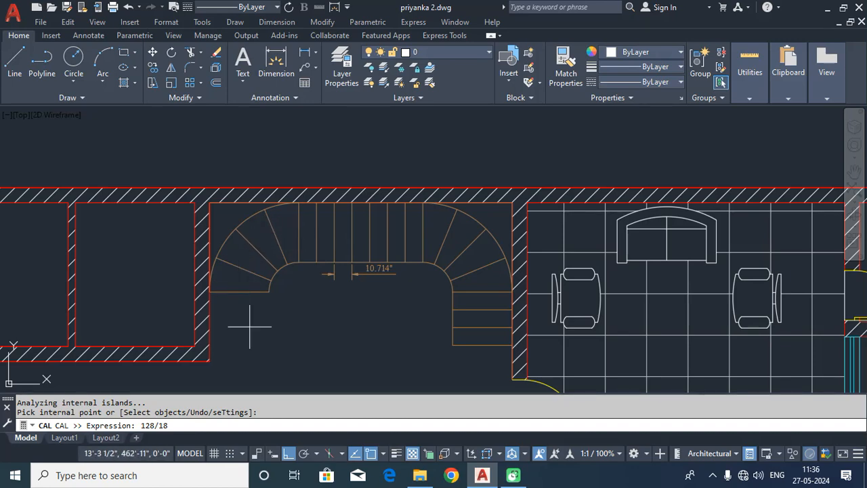
scroll(250, 327, up, 5)
scroll(250, 328, down, 3)
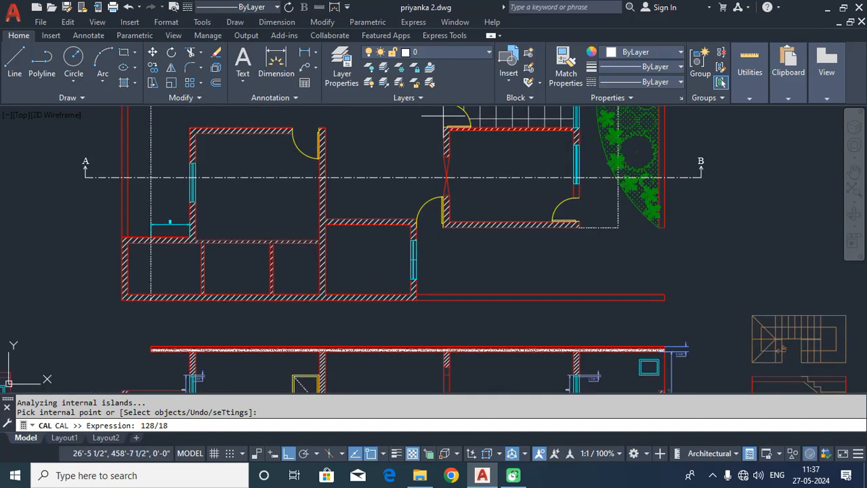
Evaluate the 128/18 calculation and select the expression and its result in the command history
middle_drag(403, 295, 407, 118)
scroll(421, 222, up, 2)
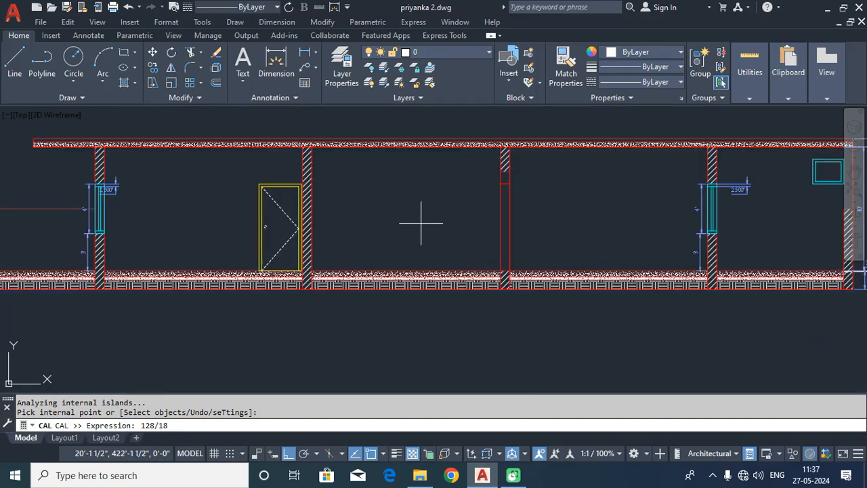
key(Return)
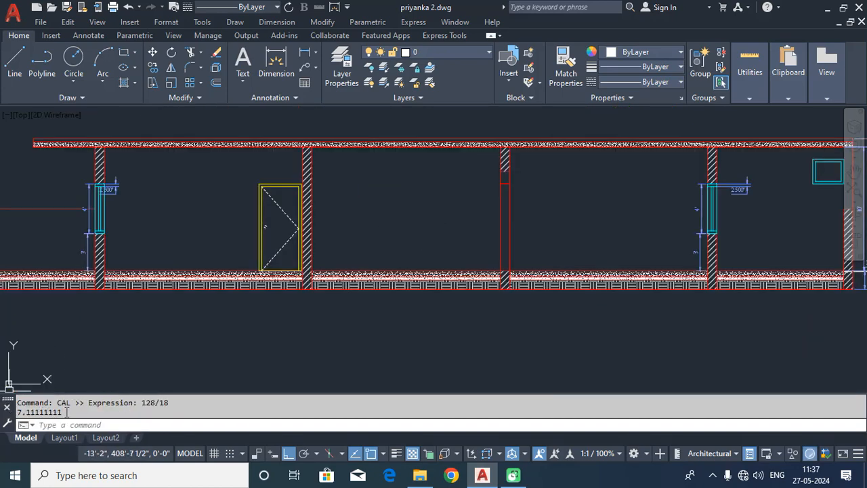
drag(24, 410, 17, 402)
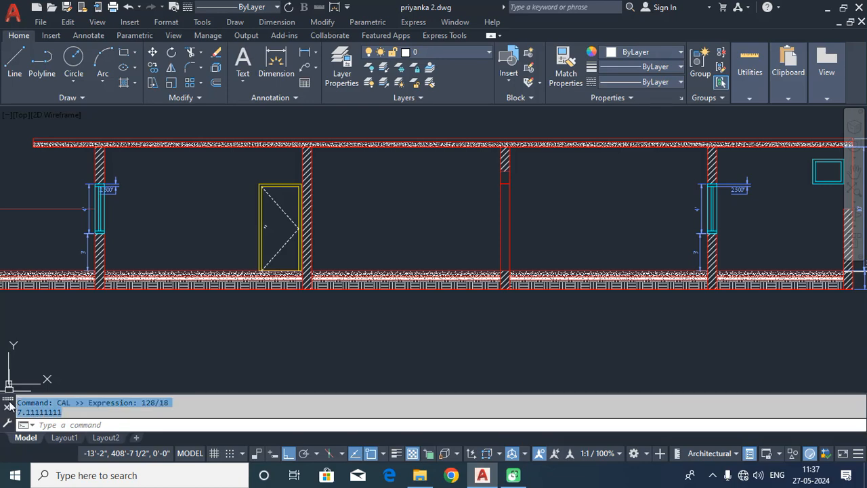
Paste the copied 128/18 calculation text into section A-B, beside the wall opening
middle_drag(455, 310, 368, 366)
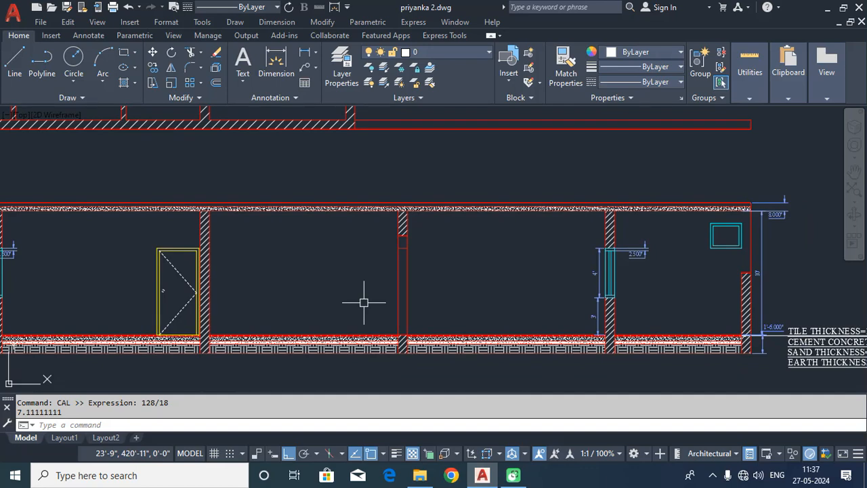
key(ctrl+v)
click(423, 305)
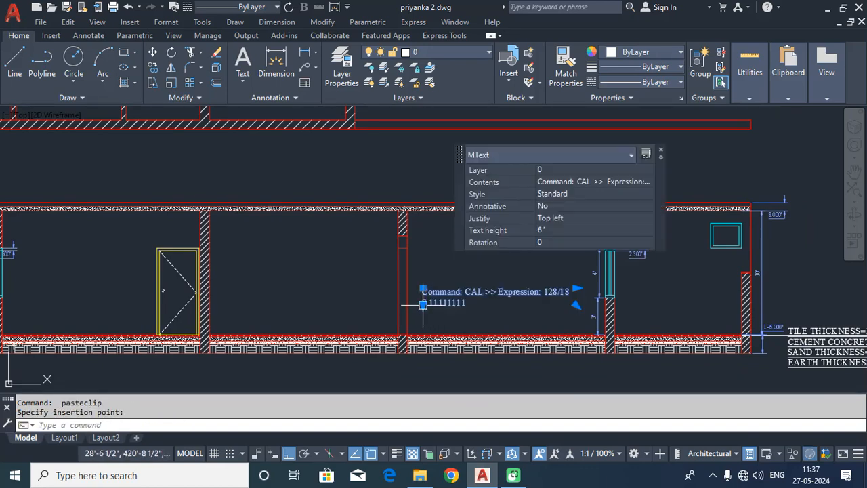
key(Escape)
scroll(434, 308, up, 2)
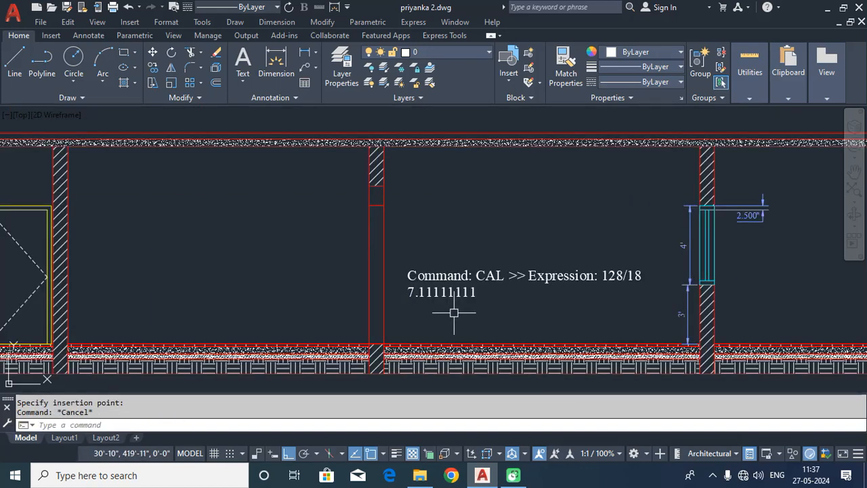
scroll(454, 313, down, 2)
Make the stair layer current and draw vertical construction lines through both ends of the staircase's first tread line in the floor plan
middle_drag(368, 232, 448, 263)
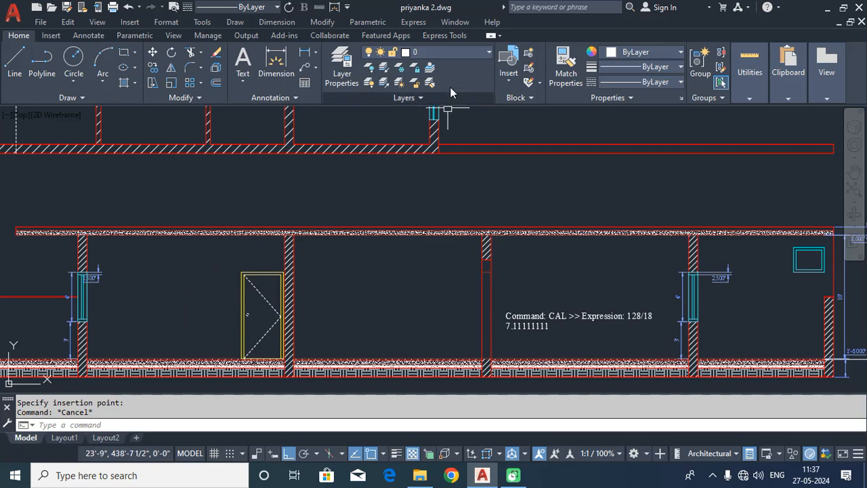
click(465, 51)
click(433, 189)
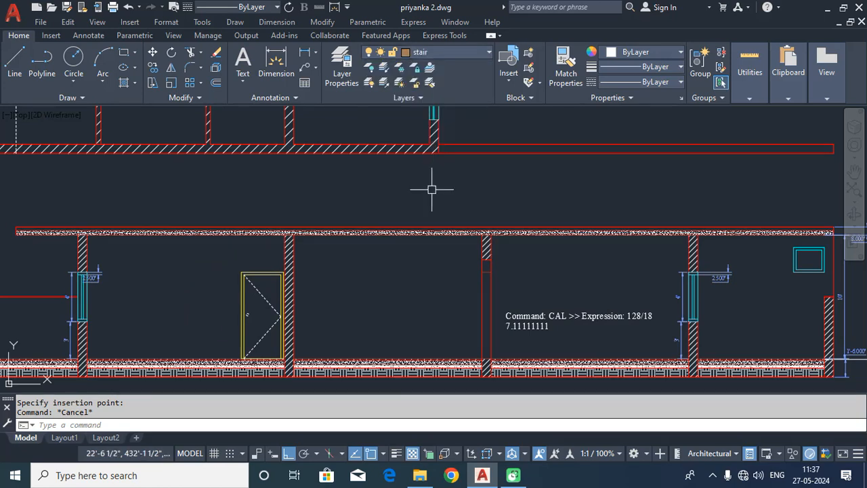
click(235, 22)
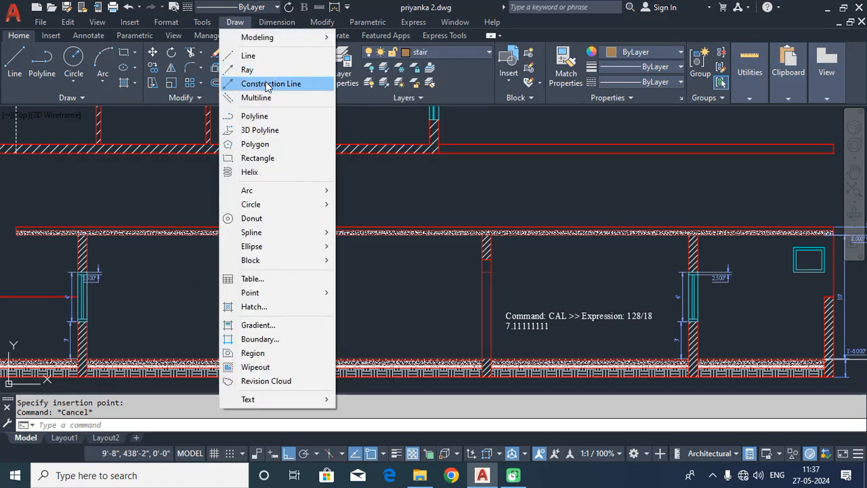
click(271, 84)
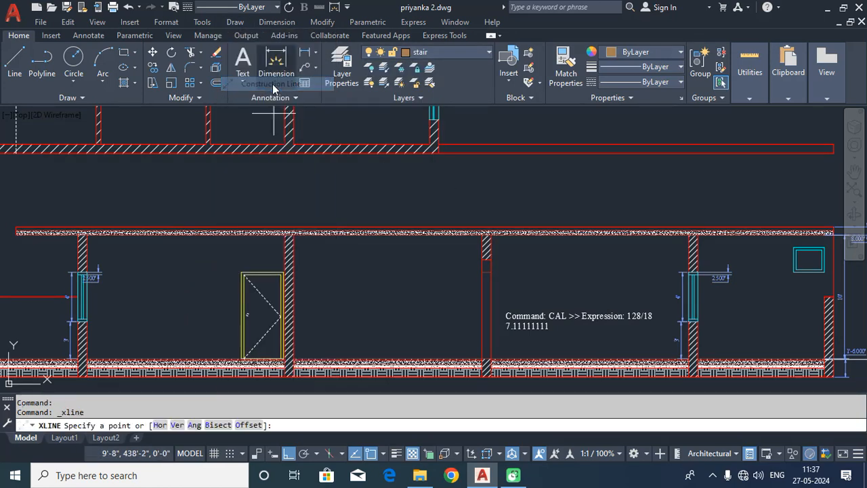
click(178, 425)
scroll(318, 297, down, 5)
scroll(366, 249, up, 8)
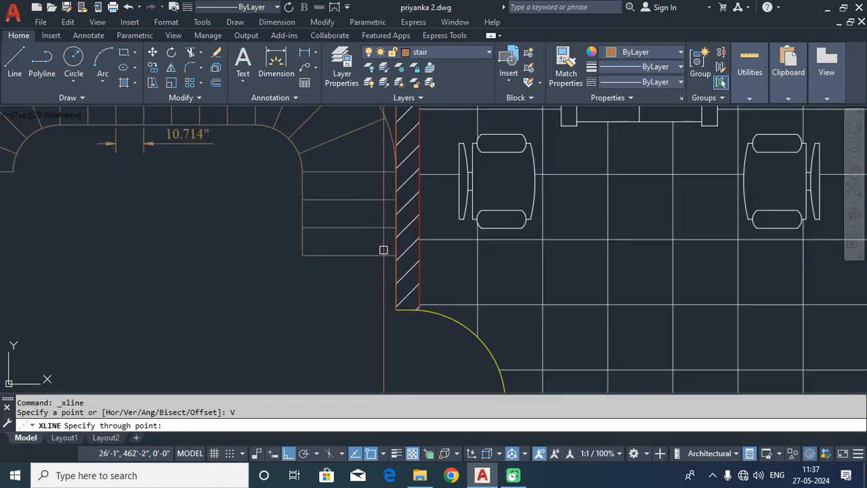
click(397, 255)
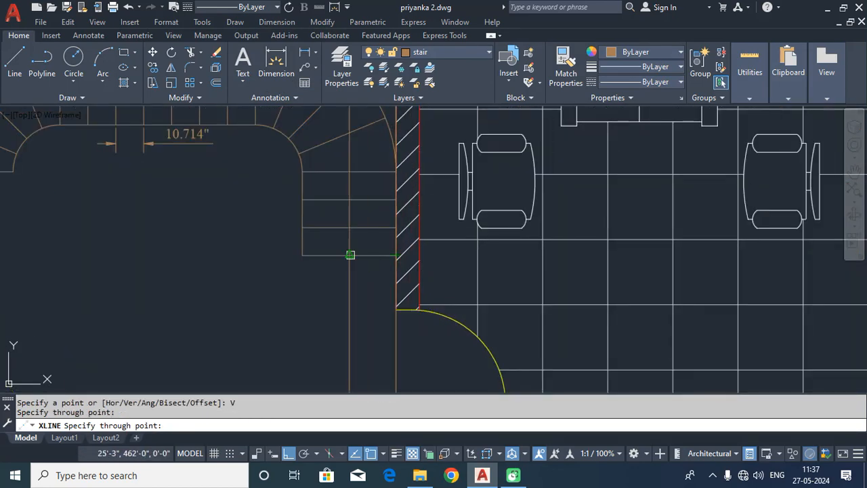
click(302, 254)
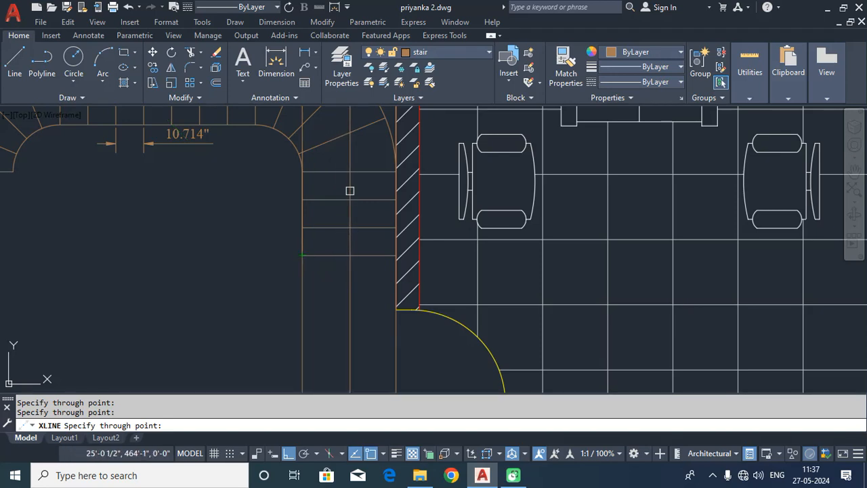
key(Return)
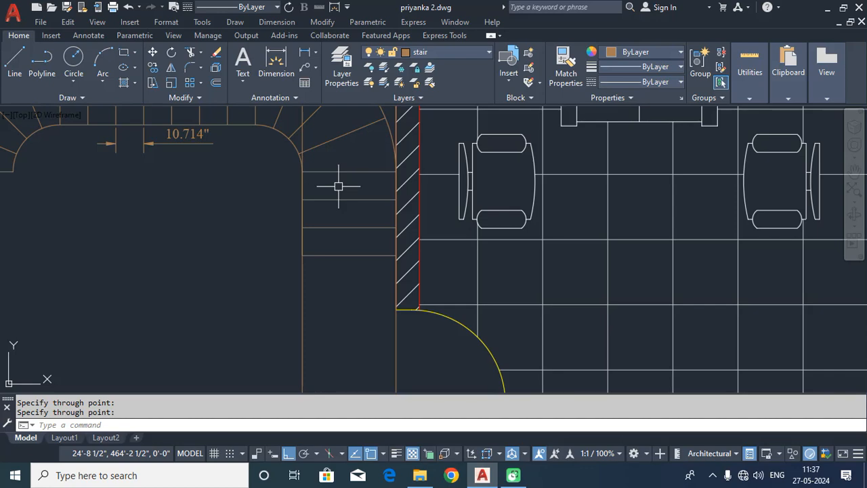
Draw a line along the finished floor in section A-B between the two vertical construction lines
scroll(339, 191, down, 4)
middle_drag(345, 261, 333, 153)
scroll(332, 153, down, 2)
middle_drag(328, 284, 336, 99)
scroll(343, 264, up, 6)
text(l)
key(Return)
scroll(302, 298, up, 2)
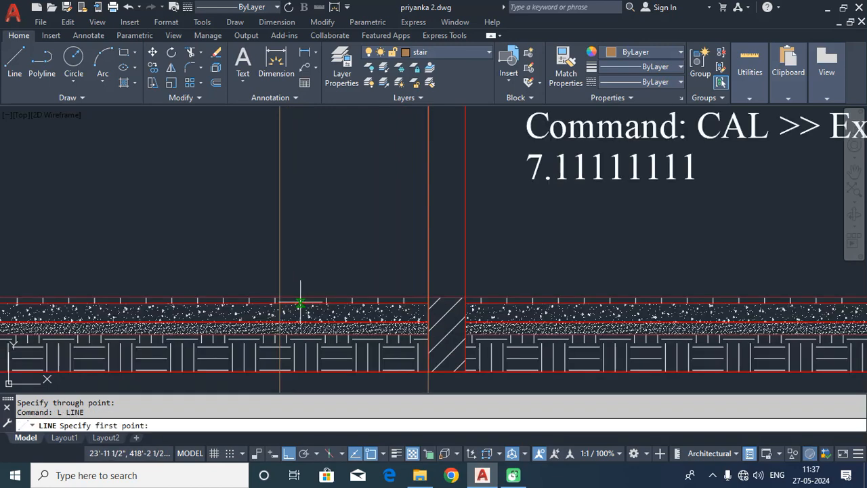
click(280, 297)
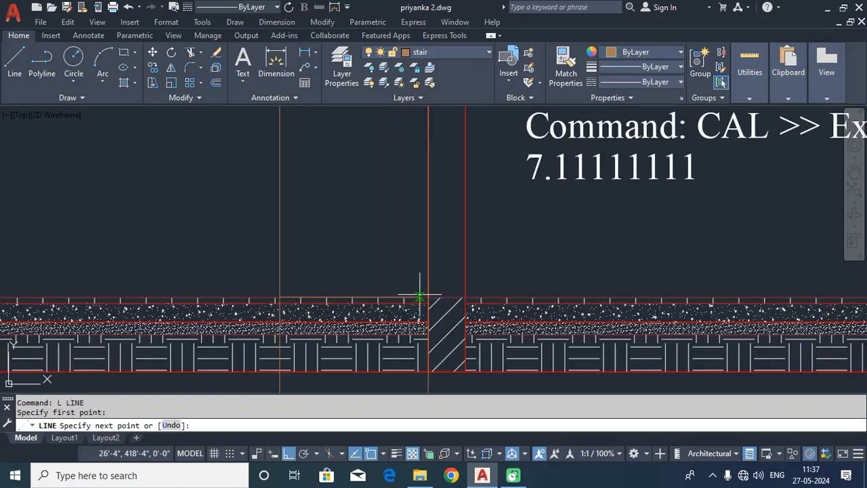
click(428, 297)
key(Return)
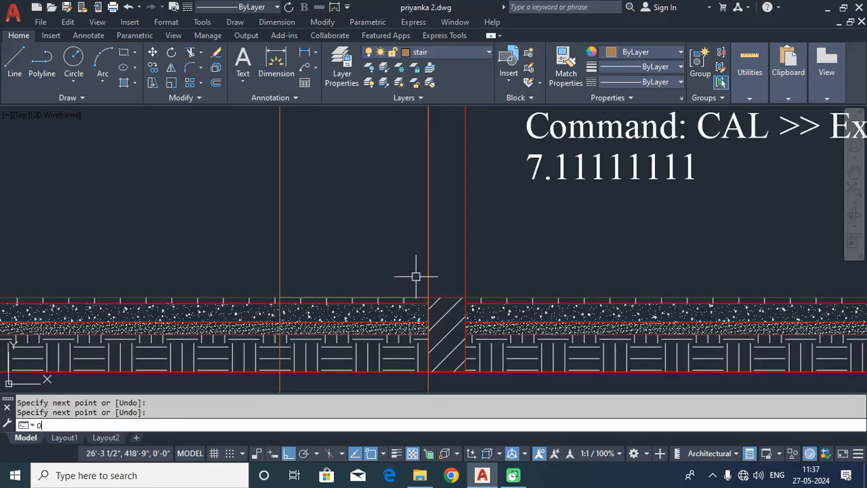
Offset the stair's floor line upward three times in succession at 7.11 inches to form the first risers
text(O)
key(Return)
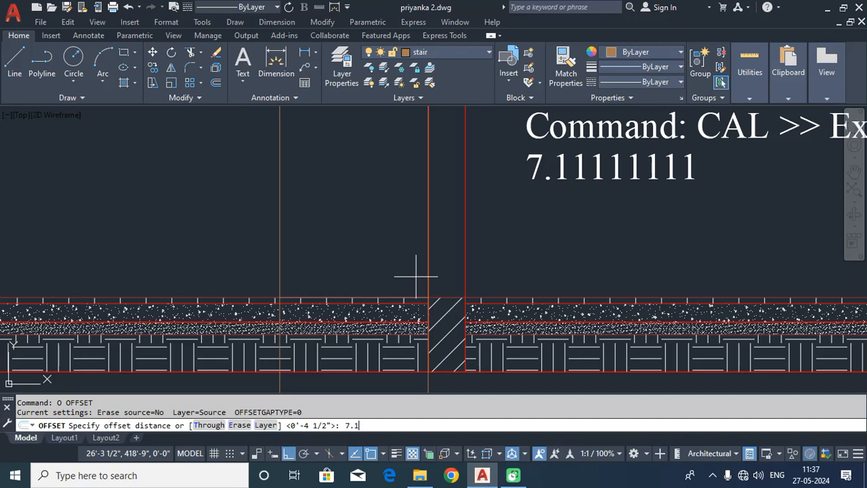
text(7.11)
key(Return)
click(385, 313)
scroll(384, 314, up, 2)
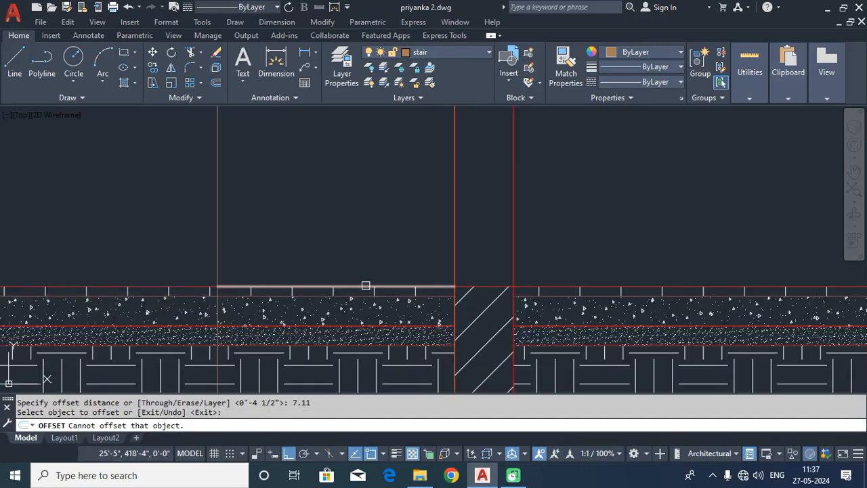
click(364, 287)
click(363, 229)
click(366, 237)
click(366, 192)
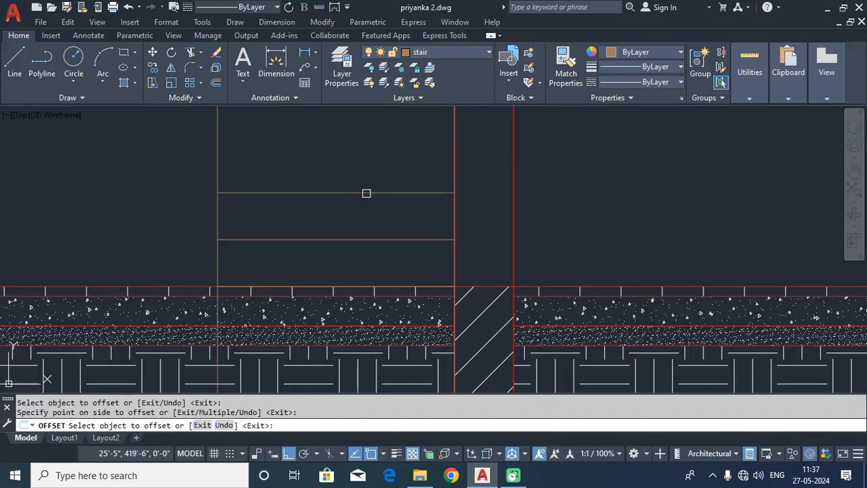
click(364, 193)
click(363, 158)
key(Return)
Trim the two vertical construction lines to the stair outline in the section and erase their two leftover pieces
middle_drag(363, 160, 372, 234)
text(TR)
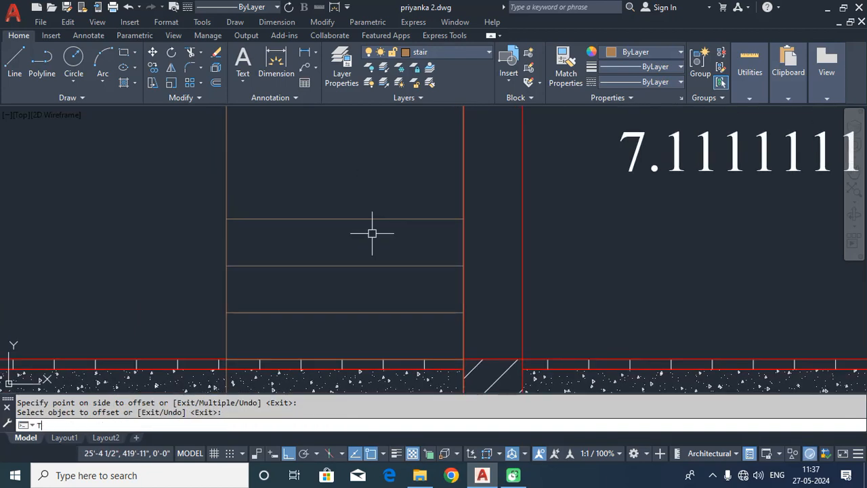
key(Return)
click(228, 201)
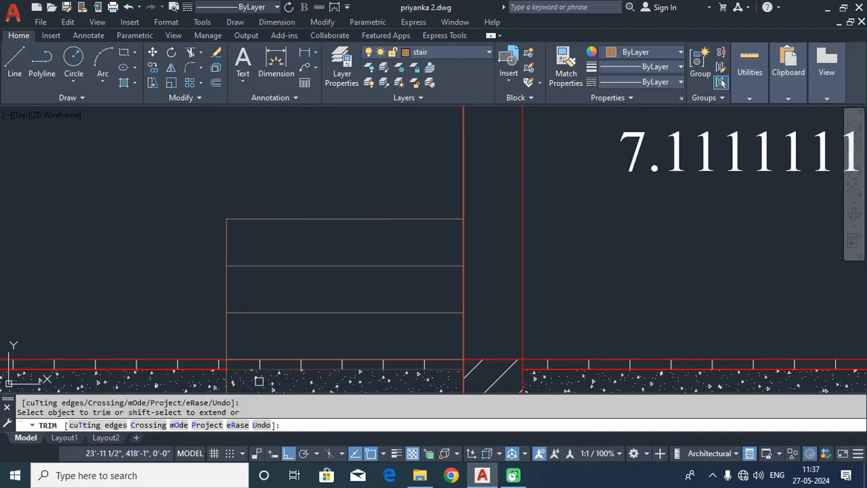
scroll(227, 372, up, 4)
scroll(528, 318, up, 2)
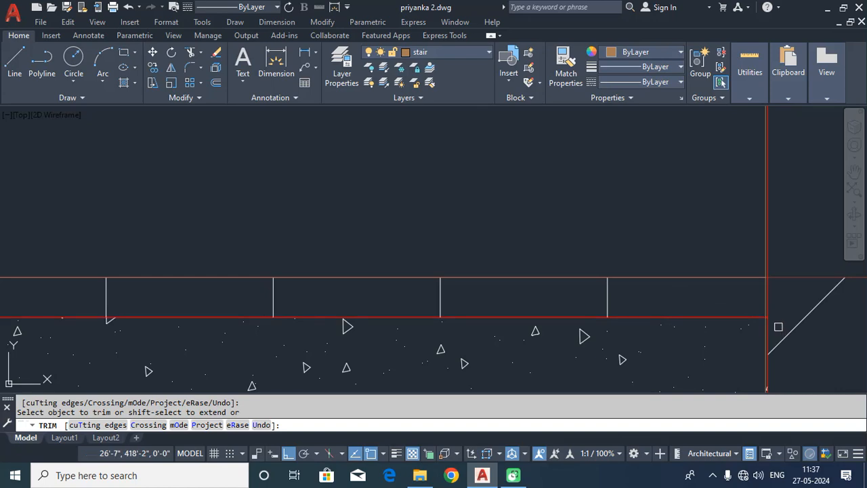
scroll(772, 317, up, 4)
scroll(732, 288, down, 3)
scroll(726, 211, up, 3)
scroll(693, 368, down, 3)
scroll(687, 321, up, 3)
scroll(690, 267, up, 2)
click(700, 304)
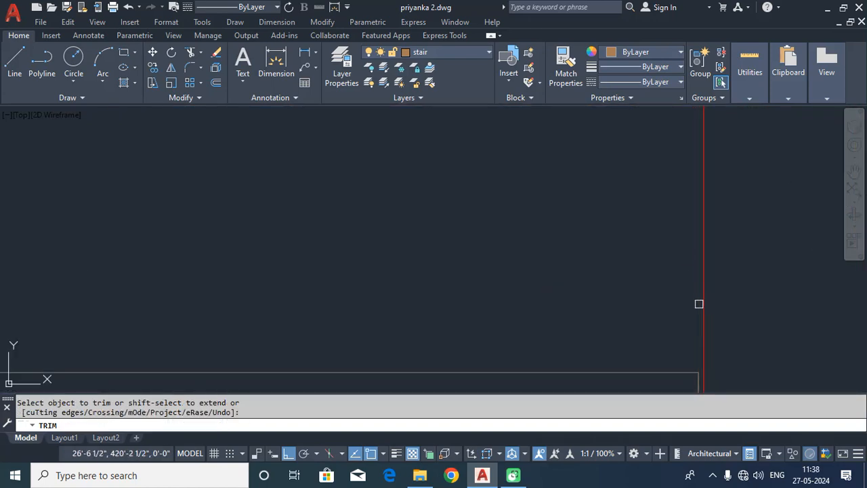
scroll(565, 252, down, 6)
middle_drag(589, 321, 558, 139)
key(Escape)
click(595, 390)
click(296, 366)
key(Delete)
Stretch the stair's vertical edge line beside the wall so that it meets the wall face
scroll(296, 366, down, 6)
scroll(442, 251, up, 4)
scroll(427, 167, up, 8)
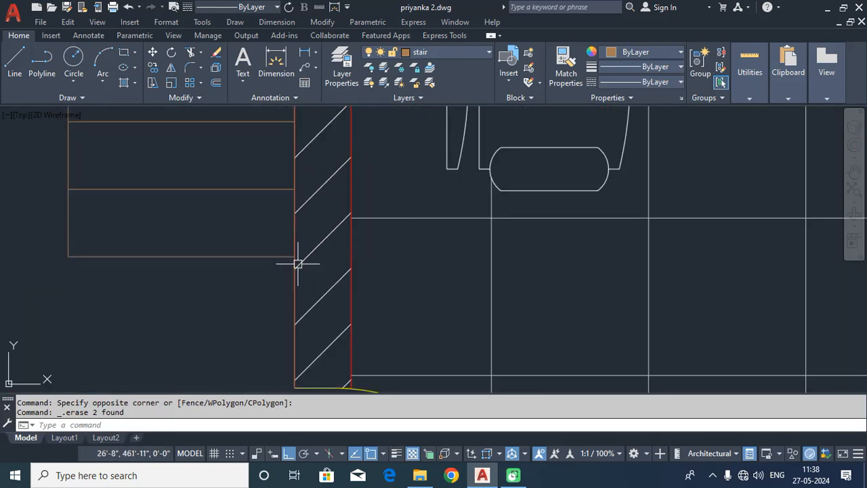
scroll(294, 231, down, 8)
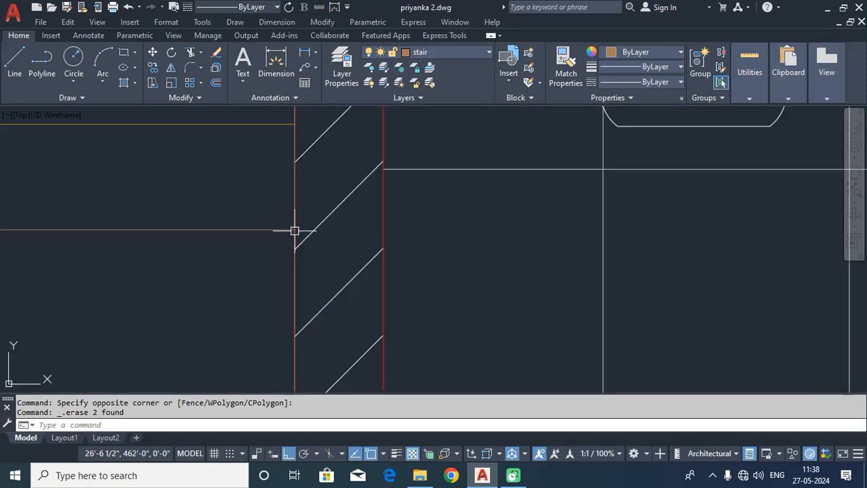
scroll(319, 275, up, 10)
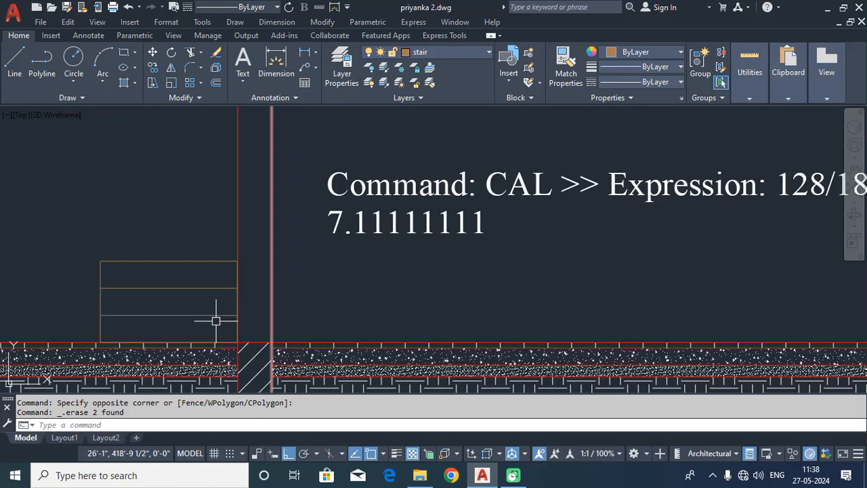
scroll(268, 190, down, 1)
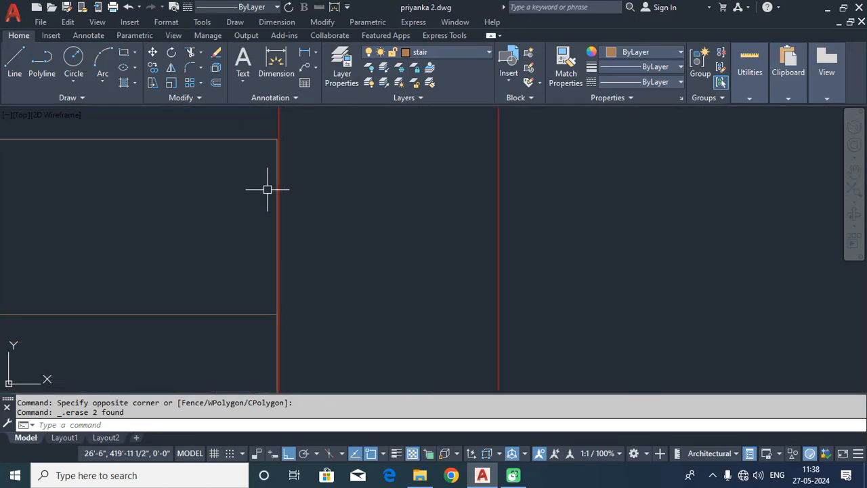
key(Return)
scroll(268, 189, down, 6)
click(249, 147)
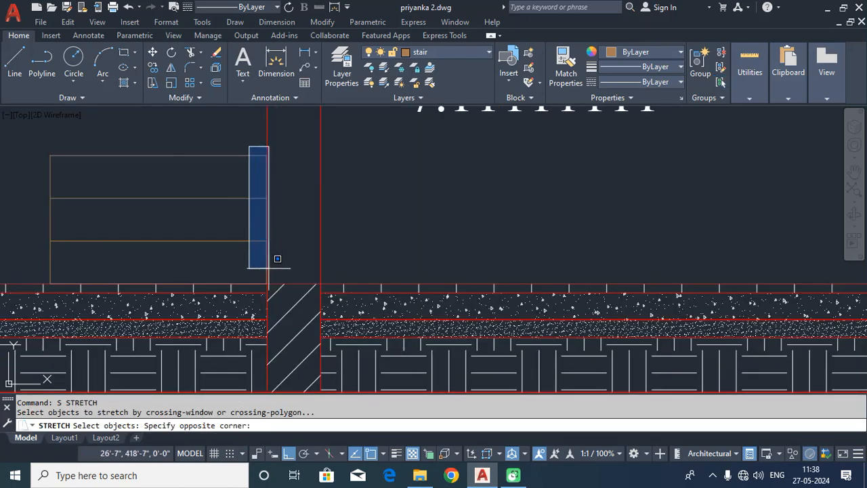
scroll(277, 258, up, 4)
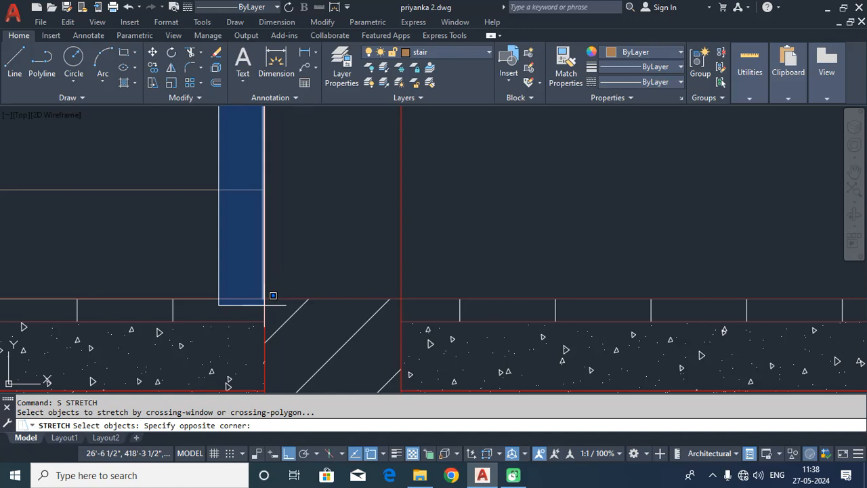
click(268, 304)
key(Return)
scroll(261, 304, up, 5)
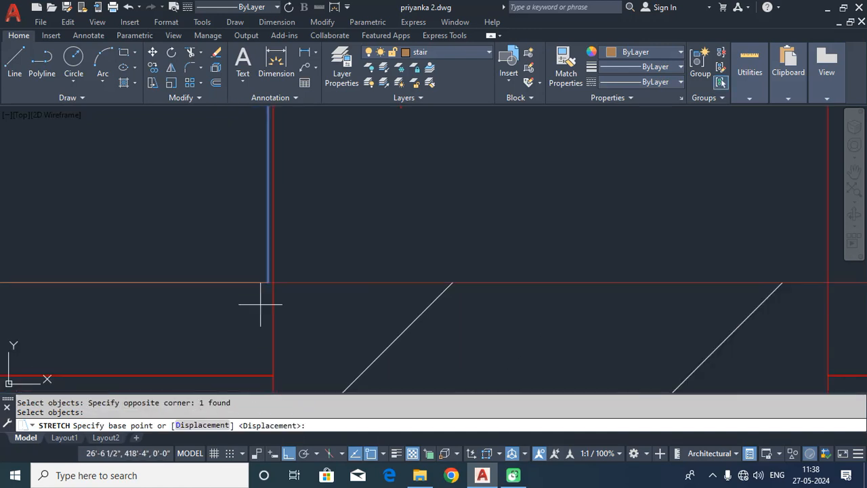
click(268, 282)
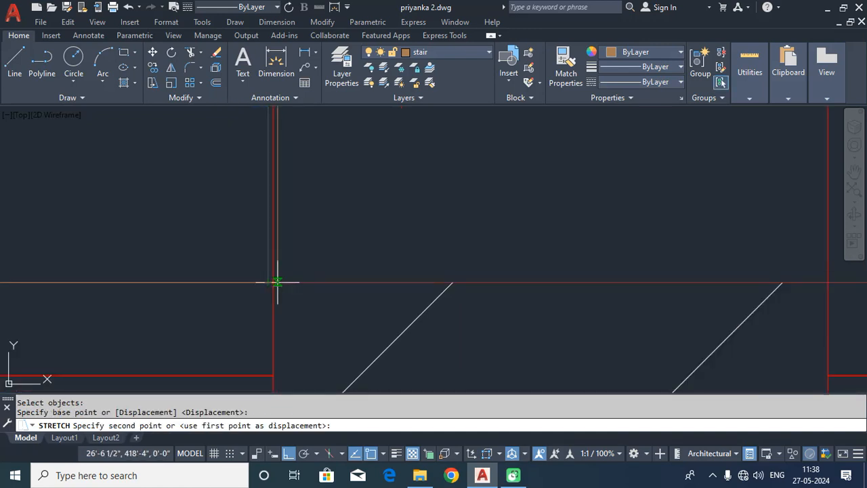
key(Escape)
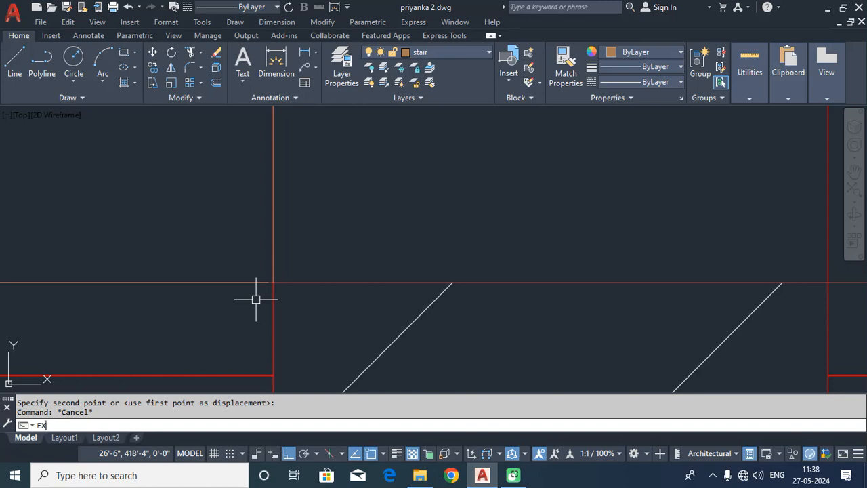
Extend the stair's floor line and riser lines to the vertical edge at the wall face
key(Return)
scroll(262, 316, down, 3)
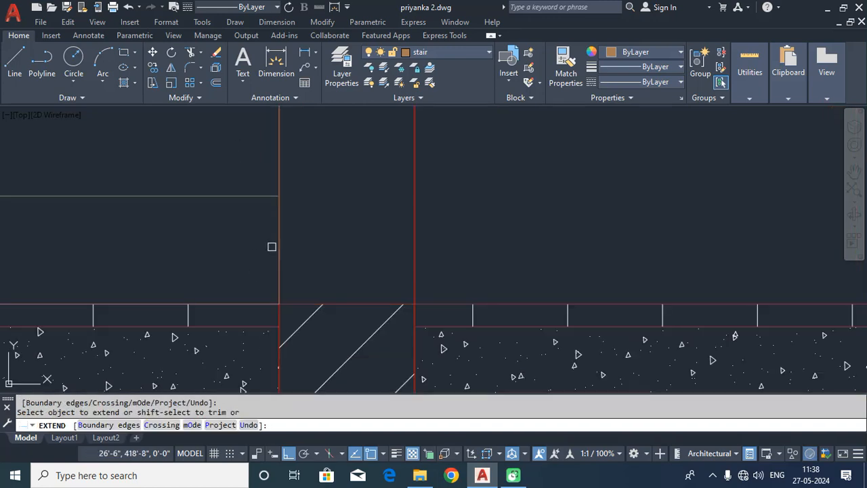
middle_drag(257, 145, 257, 226)
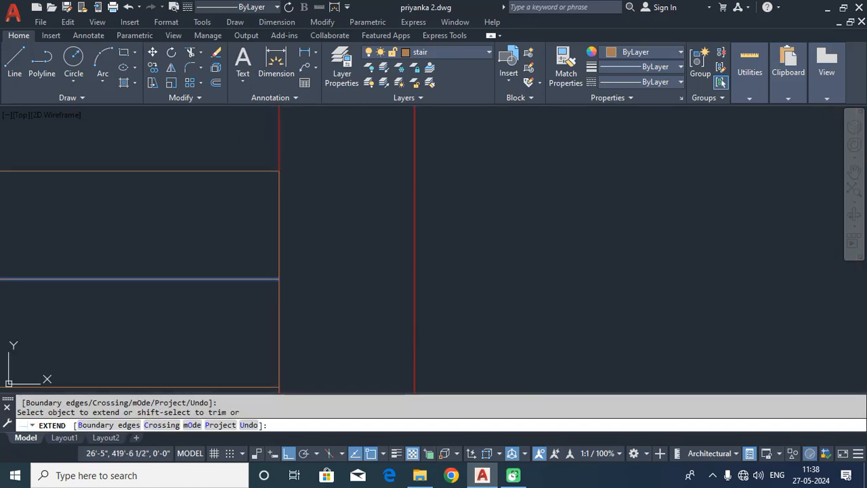
key(Escape)
scroll(245, 249, down, 4)
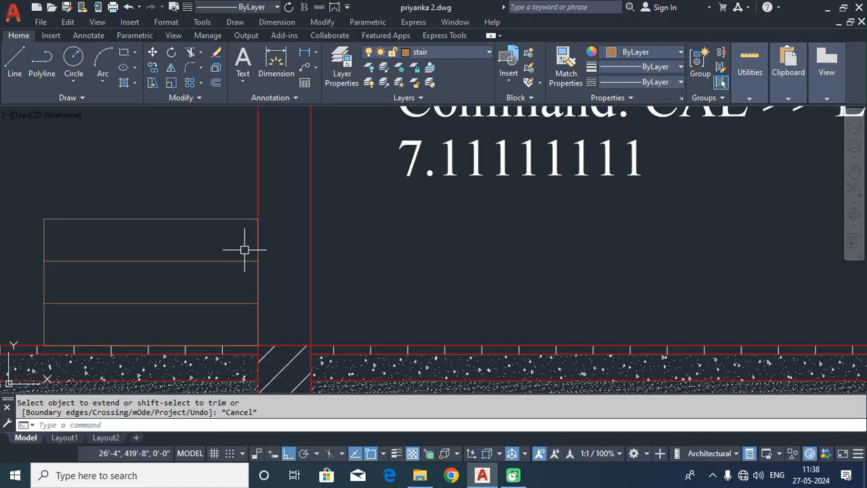
Draw vertical construction lines through the outer ends of the three winder treads beside the wall in the floor plan
middle_drag(244, 249, 399, 204)
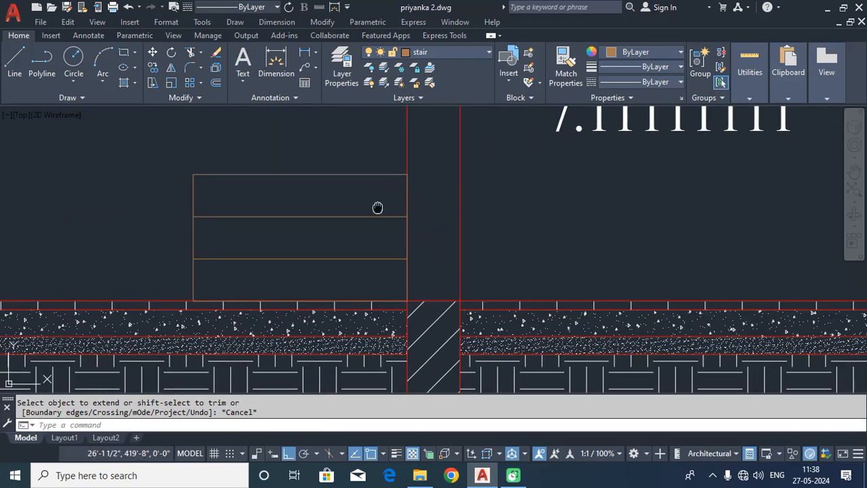
scroll(364, 219, down, 3)
click(235, 22)
click(260, 84)
click(184, 424)
scroll(314, 203, down, 5)
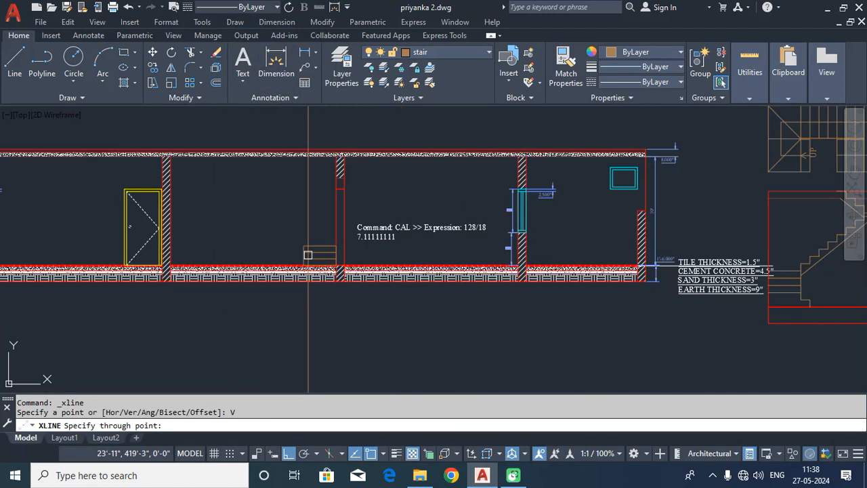
scroll(313, 152, up, 2)
scroll(314, 152, up, 5)
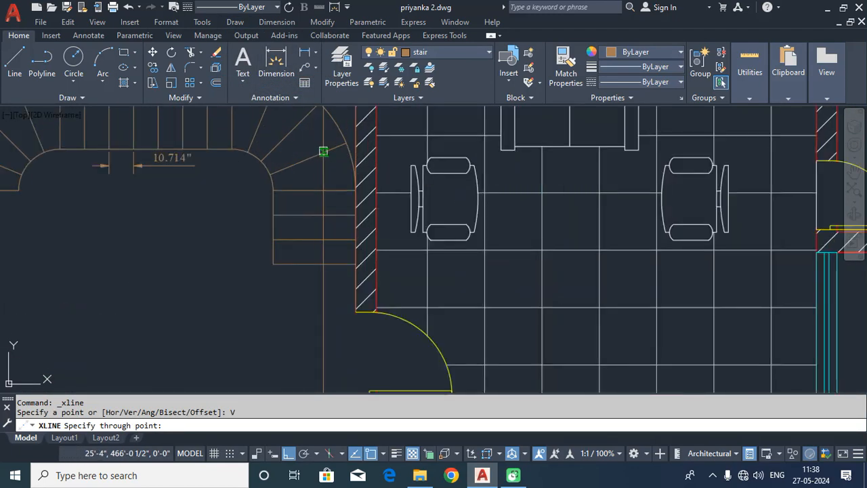
scroll(342, 140, up, 1)
middle_drag(343, 139, 305, 222)
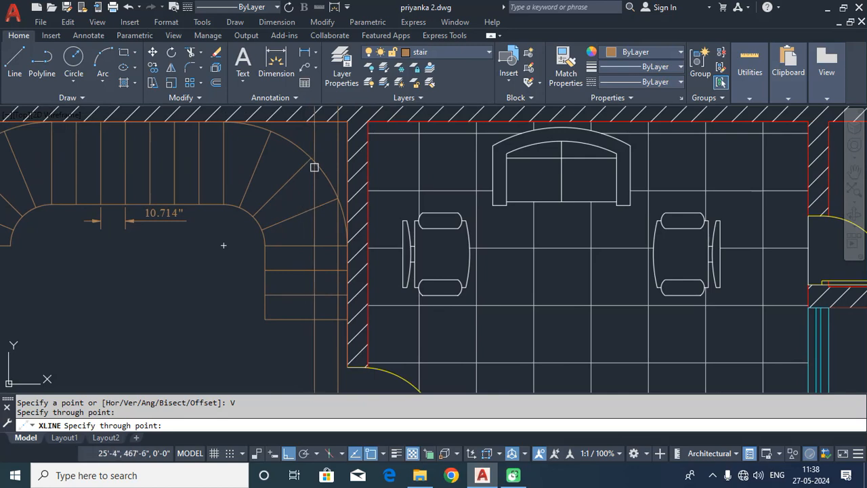
click(310, 158)
click(271, 130)
key(Return)
Offset the top riser line of the section stair upward three times in succession at 7.11 inches
scroll(338, 252, down, 2)
scroll(339, 272, down, 2)
scroll(339, 248, up, 6)
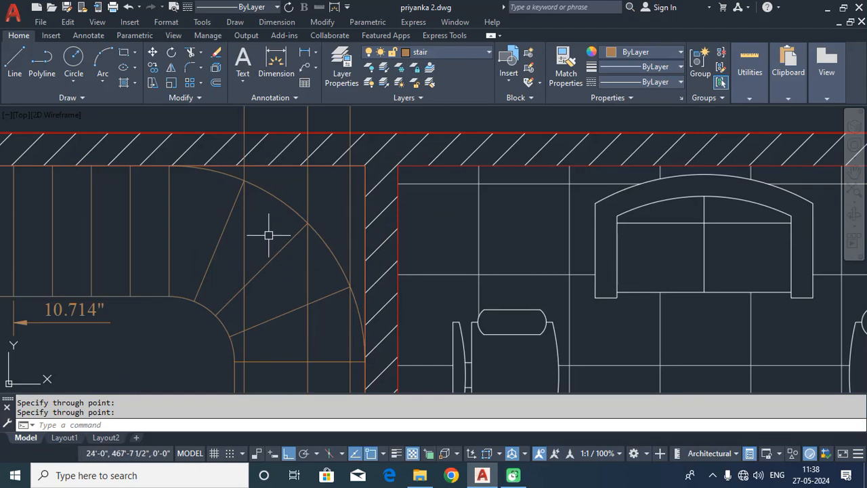
scroll(269, 235, down, 5)
scroll(306, 282, up, 4)
scroll(310, 234, down, 4)
mouse_move(325, 293)
middle_down()
mouse_move(328, 152)
mouse_move(328, 170)
middle_up()
middle_drag(322, 343, 322, 243)
scroll(323, 235, up, 5)
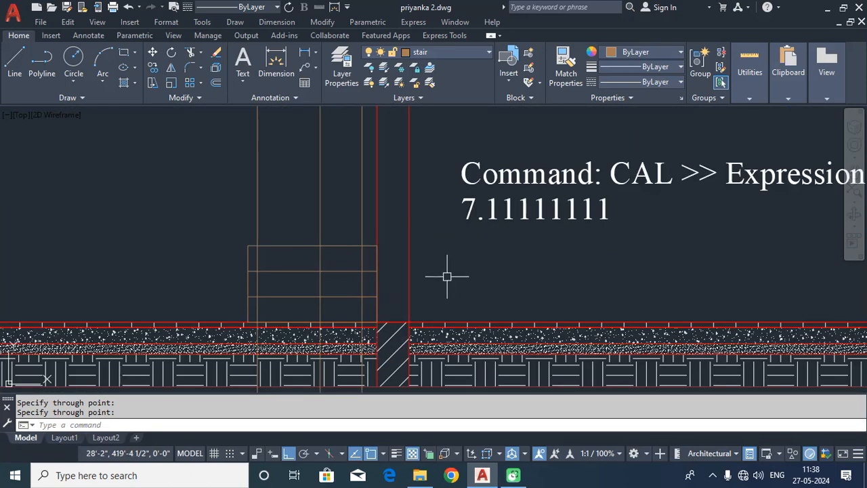
text(o)
key(Return)
text(7.11)
key(Return)
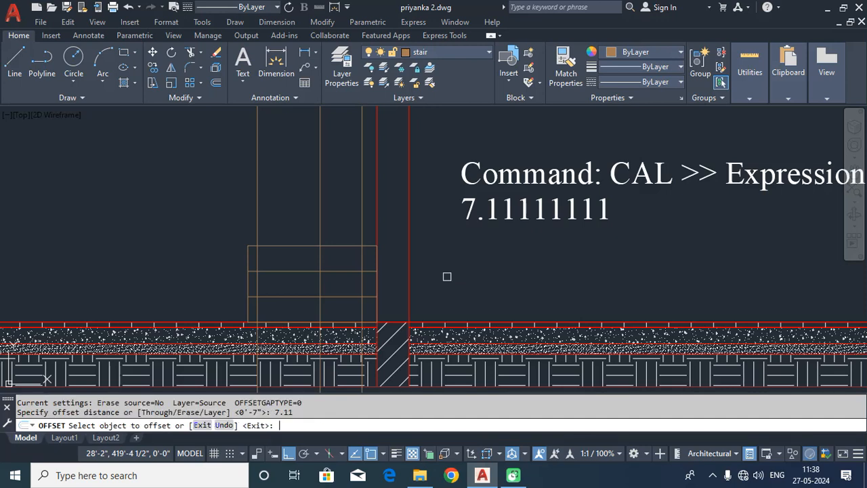
click(301, 248)
click(297, 219)
click(295, 177)
click(294, 194)
click(294, 144)
key(Escape)
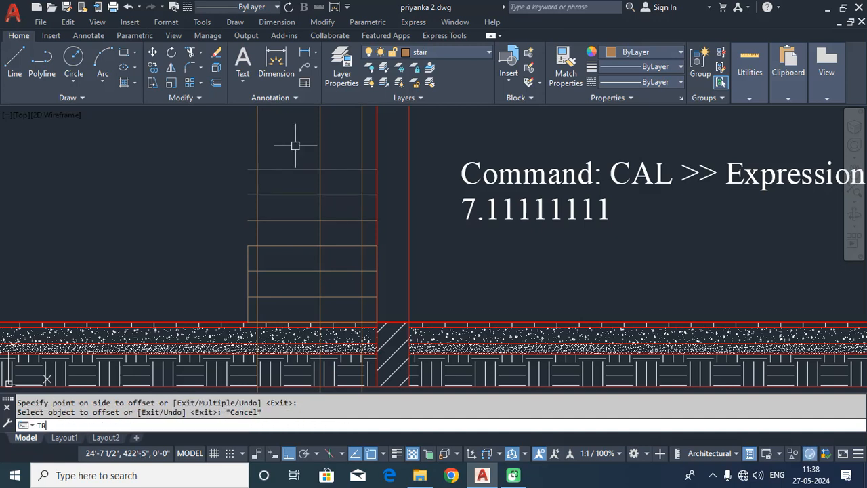
Trim the three new tread lines and the construction lines towards a stepped profile, erasing the leftover pieces beyond the steps
text(TR)
key(Return)
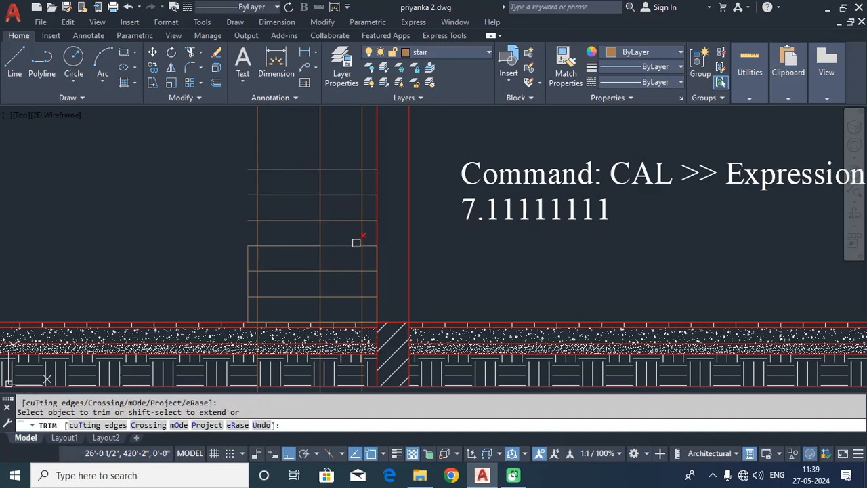
scroll(357, 236, up, 2)
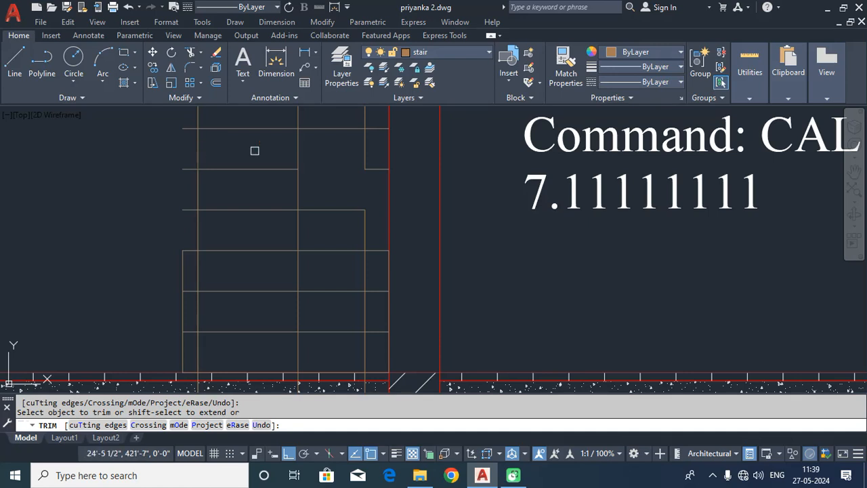
key(Escape)
click(376, 229)
click(340, 139)
key(Delete)
click(317, 151)
click(267, 163)
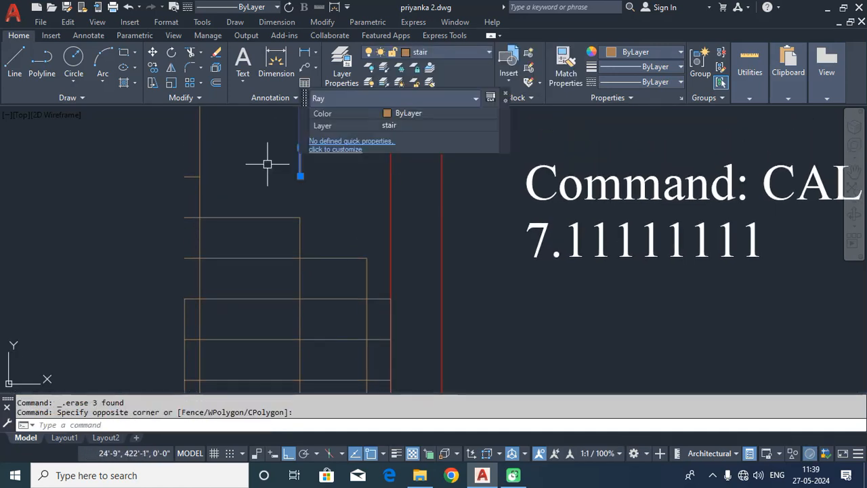
key(Delete)
Trim the remaining construction line above the top tread and the vertical pieces inside the three upper steps
key(Return)
click(242, 145)
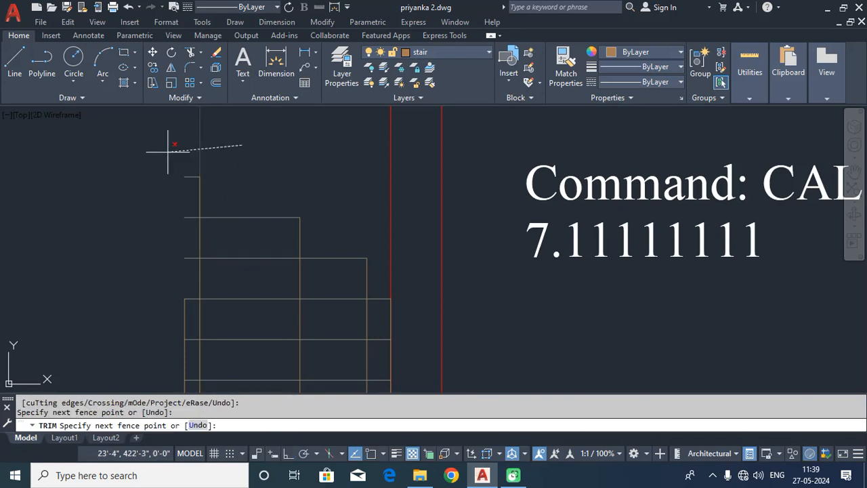
click(173, 150)
click(199, 242)
click(330, 283)
click(273, 283)
click(185, 280)
click(227, 279)
Clear the leftover vertical construction line pieces running through the three lower risers down past the floor
middle_drag(325, 320, 326, 262)
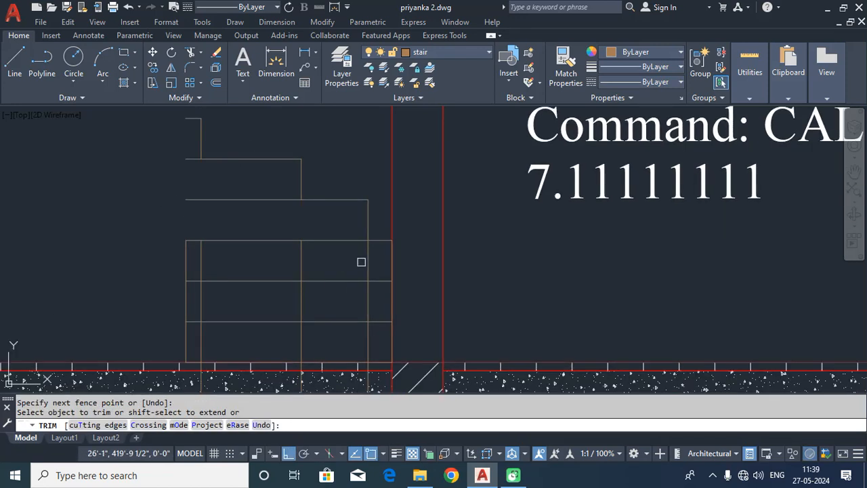
key(Return)
click(357, 259)
click(194, 264)
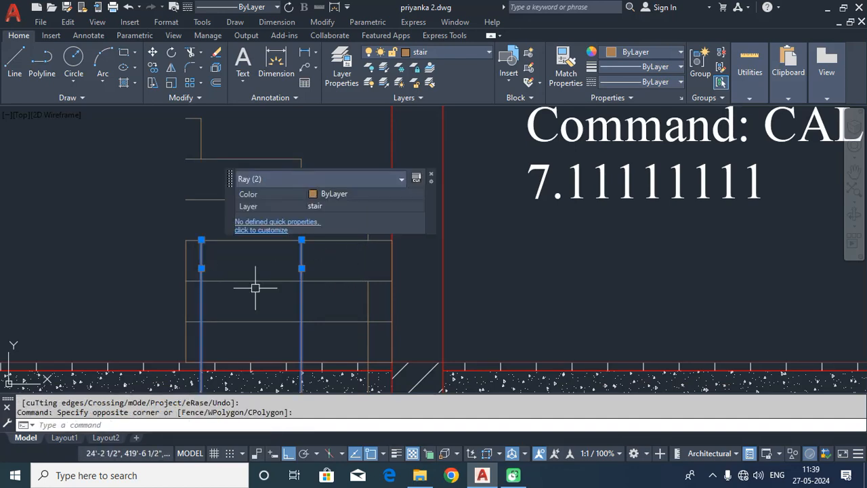
key(Delete)
click(366, 334)
key(Delete)
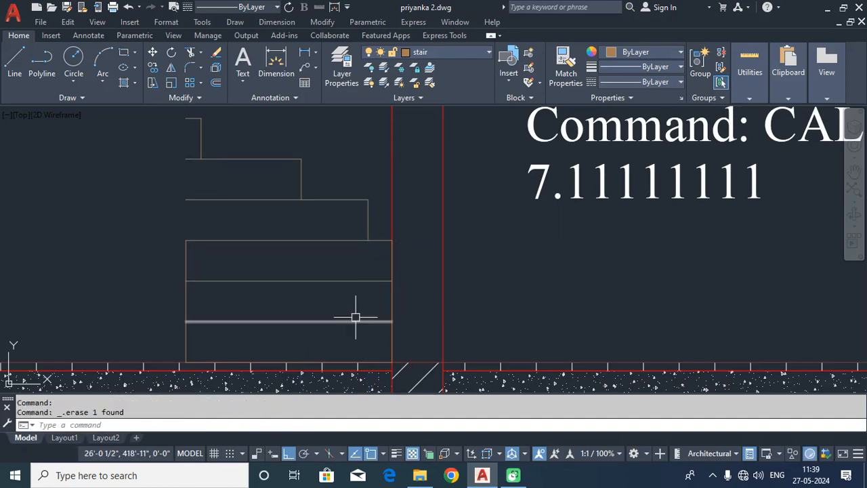
Draw vertical construction lines through the inner ends of the same three winder treads in the floor plan
scroll(357, 315, down, 5)
scroll(357, 298, up, 3)
click(235, 21)
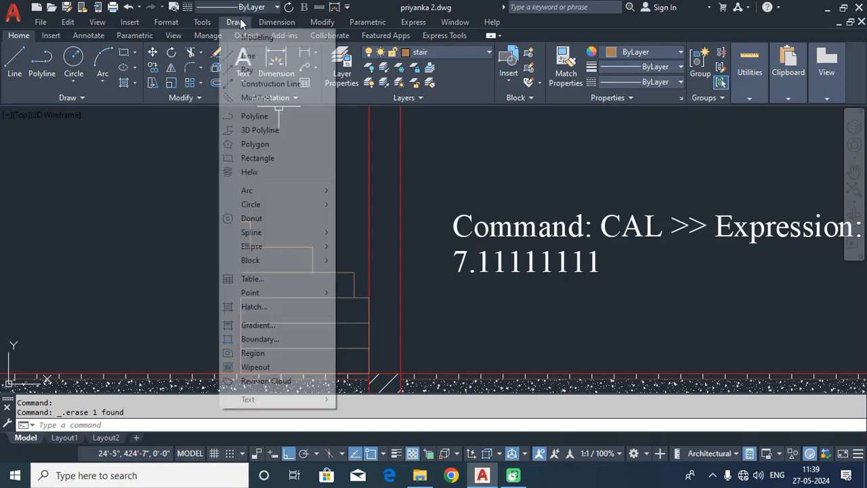
click(274, 85)
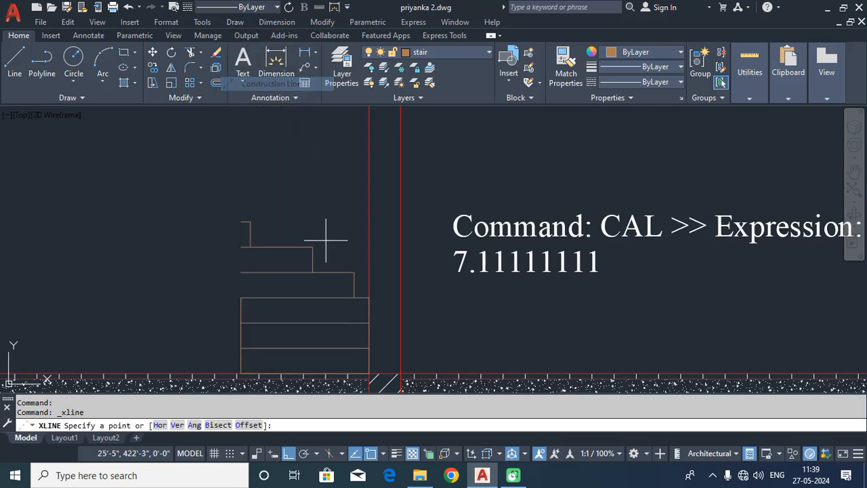
click(177, 425)
scroll(287, 203, down, 8)
scroll(294, 345, up, 4)
scroll(267, 166, up, 8)
click(262, 252)
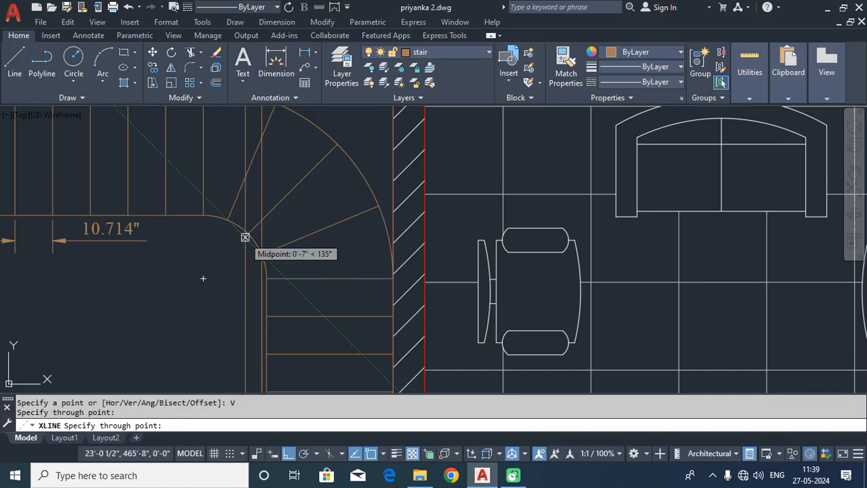
click(246, 236)
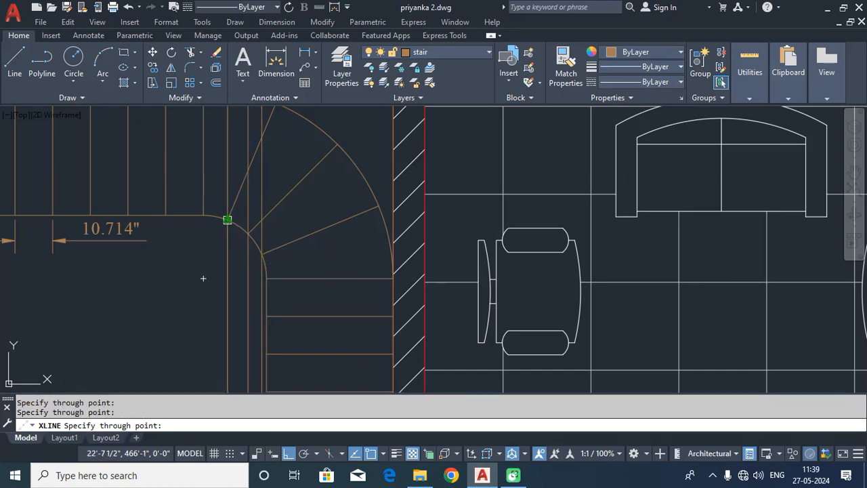
Extend the three upper tread lines in the section to their matching inner-end construction lines
scroll(267, 232, down, 6)
mouse_move(330, 310)
middle_down()
mouse_move(300, 261)
mouse_move(301, 131)
middle_up()
scroll(288, 270, up, 3)
scroll(288, 270, up, 4)
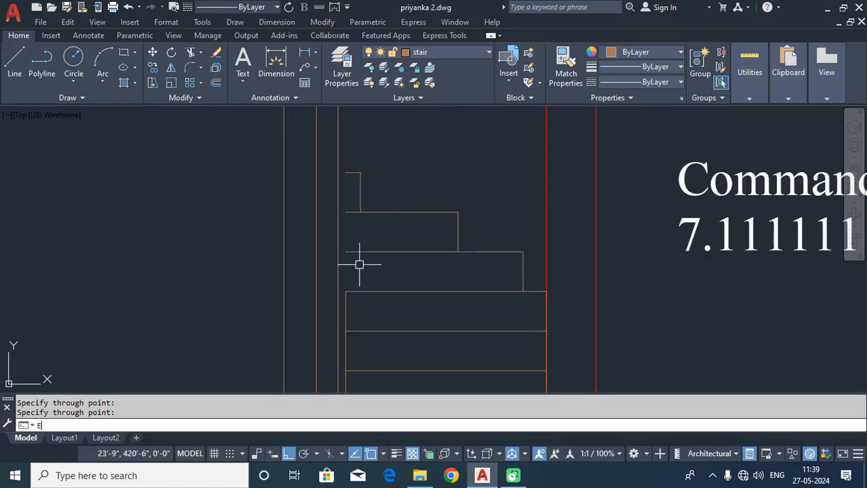
text(EX)
key(Return)
click(353, 253)
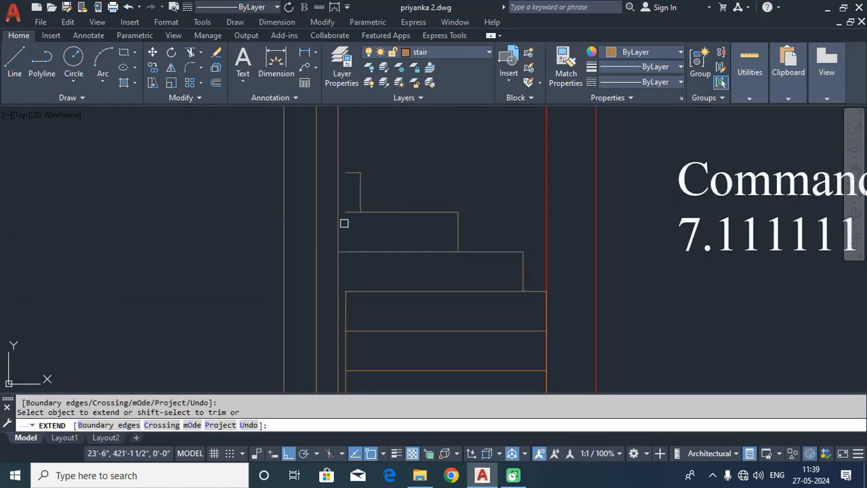
click(352, 194)
click(347, 173)
click(332, 172)
click(332, 172)
click(330, 173)
click(348, 172)
key(Escape)
Erase the three inner-end construction lines beside the section stair
click(368, 131)
click(227, 158)
key(Delete)
Place vertical construction lines through the outer ends of the section's three upper treads and compare them with the plan winders
scroll(226, 159, down, 4)
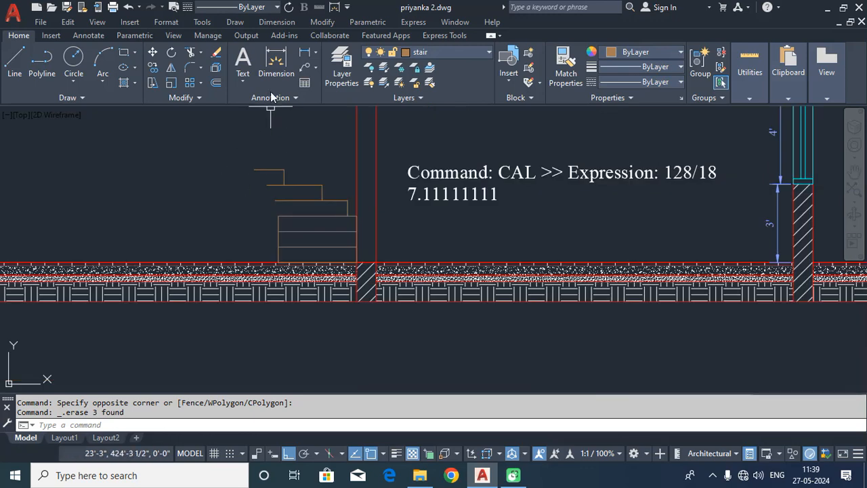
click(235, 22)
click(263, 84)
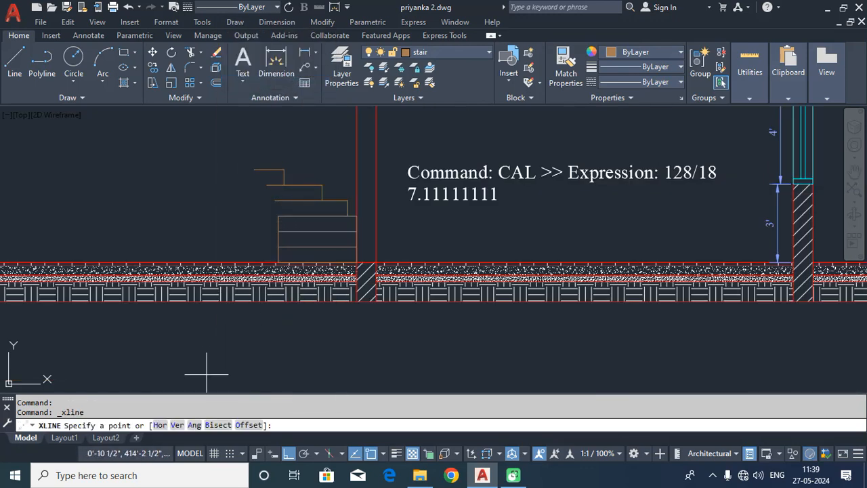
click(181, 424)
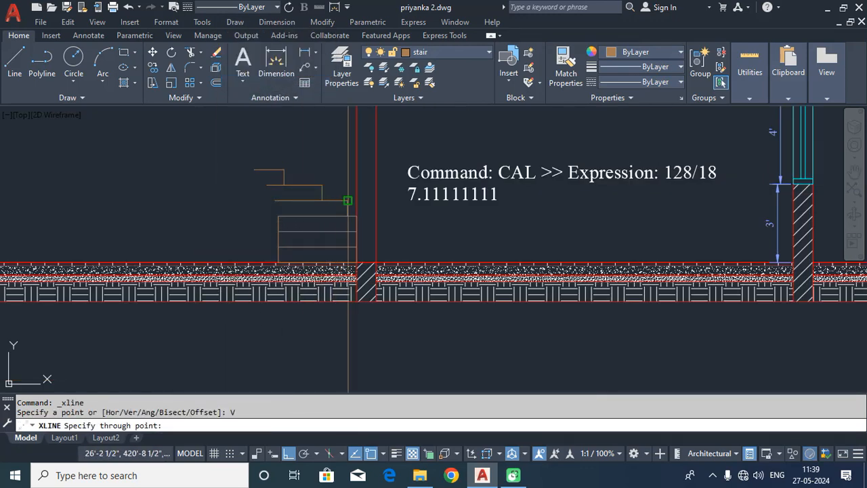
click(347, 199)
click(322, 184)
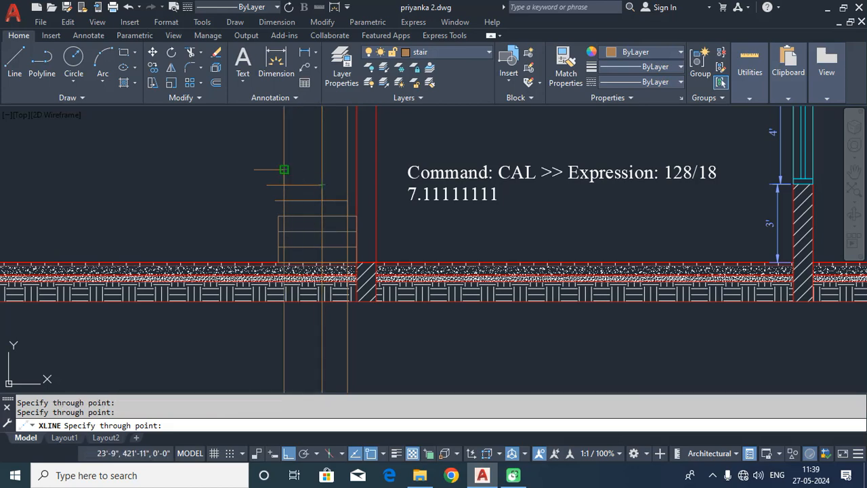
scroll(393, 237, down, 5)
scroll(393, 219, up, 8)
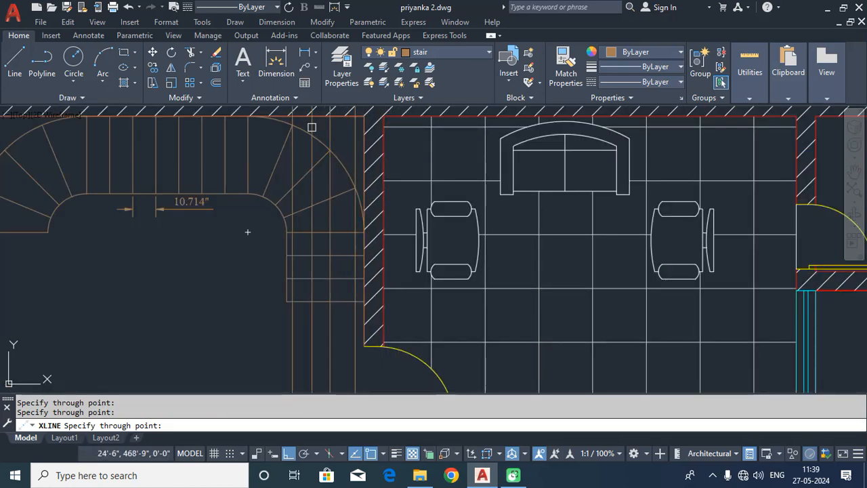
scroll(247, 232, down, 4)
scroll(325, 305, up, 3)
key(Escape)
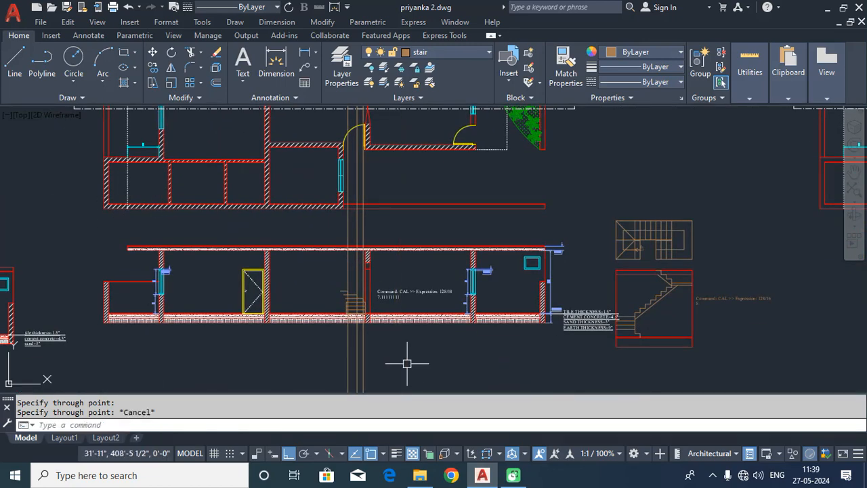
Erase the three checking construction lines at the outer tread ends
click(406, 357)
click(326, 353)
key(Delete)
Place vertical construction lines through the inner ends of the section's three upper treads
scroll(407, 341, up, 5)
text(xl)
key(Return)
click(179, 426)
middle_drag(372, 119, 357, 315)
scroll(355, 302, up, 4)
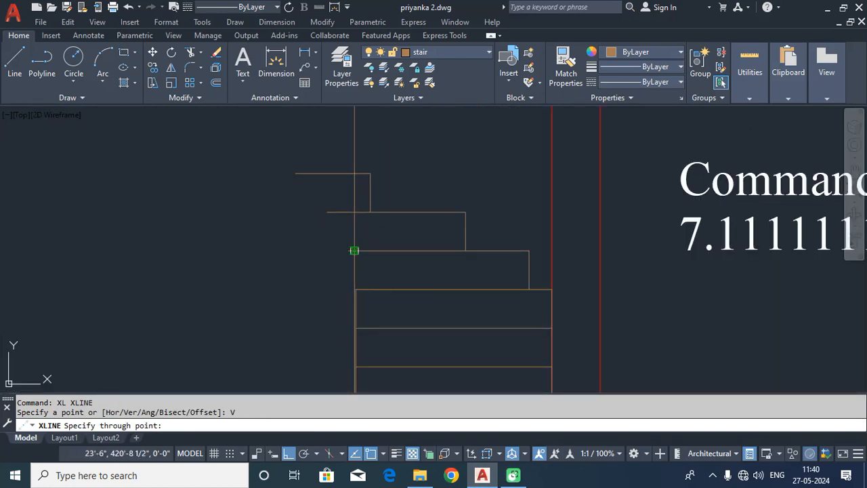
click(348, 251)
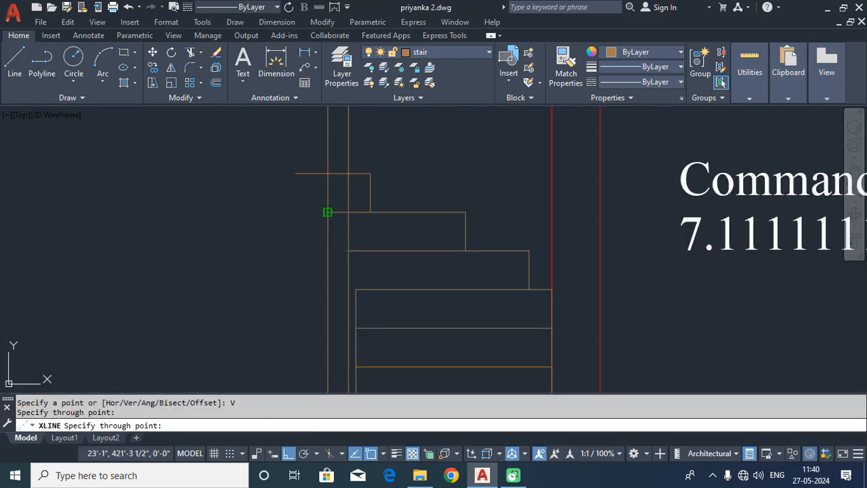
click(328, 212)
key(Return)
Compare the inner-end construction lines with the winders in the floor plan and erase all three lines
scroll(334, 204, down, 8)
scroll(348, 182, up, 10)
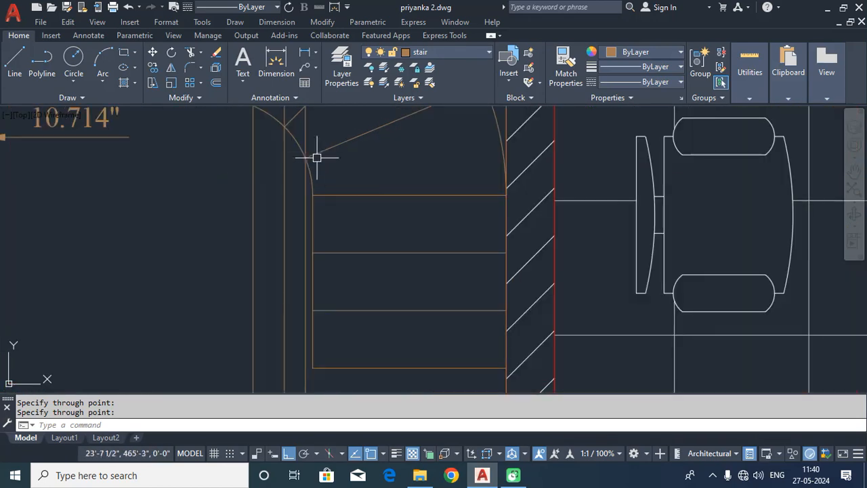
middle_drag(306, 157, 337, 250)
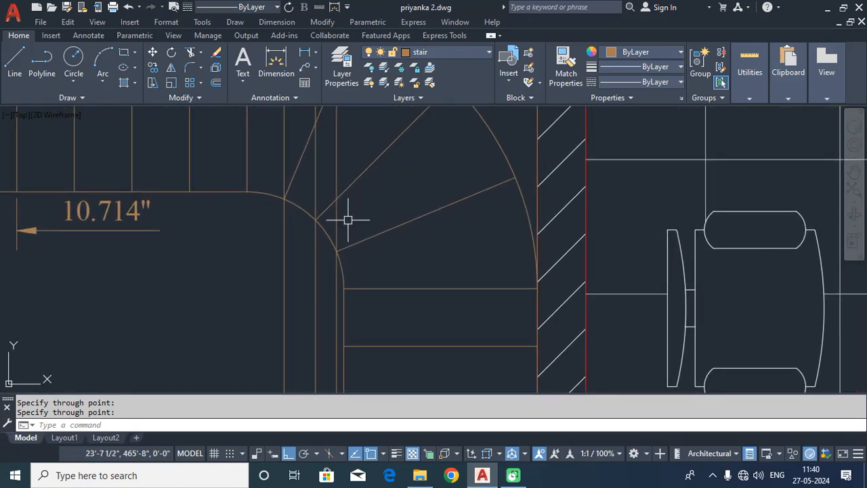
mouse_move(313, 223)
middle_down()
mouse_move(331, 310)
mouse_move(349, 335)
middle_up()
scroll(304, 294, down, 2)
drag(393, 131, 296, 130)
key(Delete)
Draw vertical construction lines through the two ends of the straight flight between the curved winders in the floor plan
click(236, 22)
click(264, 86)
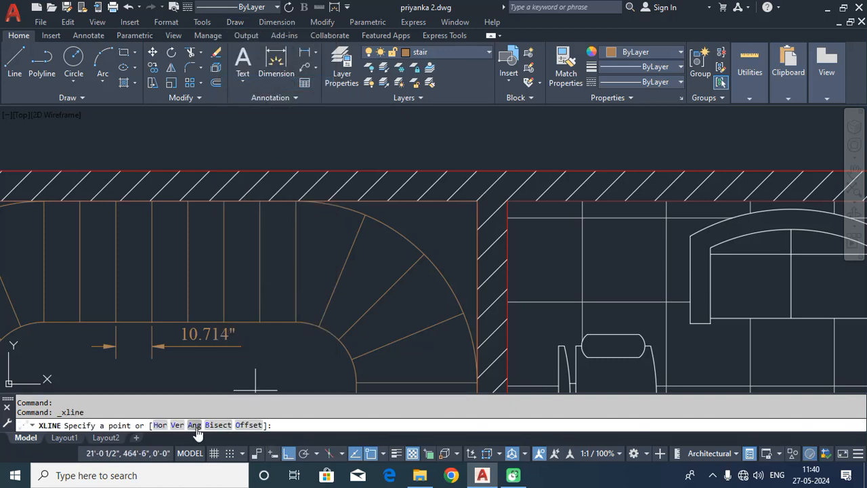
click(178, 424)
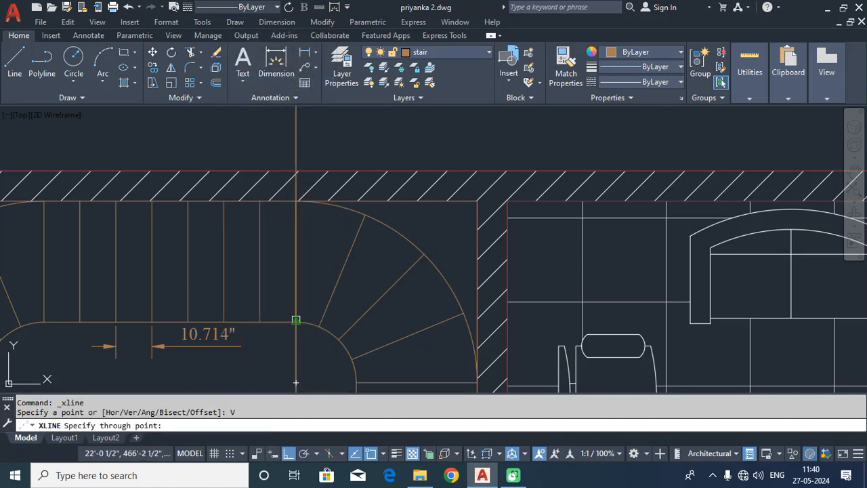
middle_drag(308, 313, 445, 252)
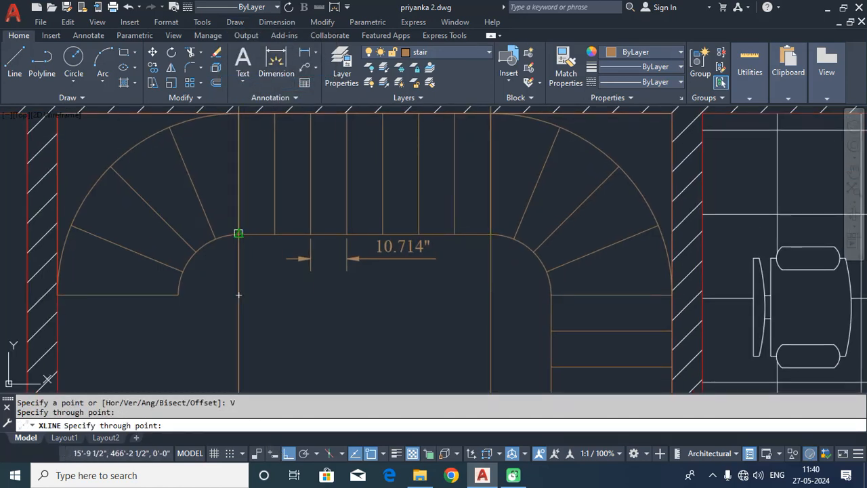
click(238, 233)
key(Return)
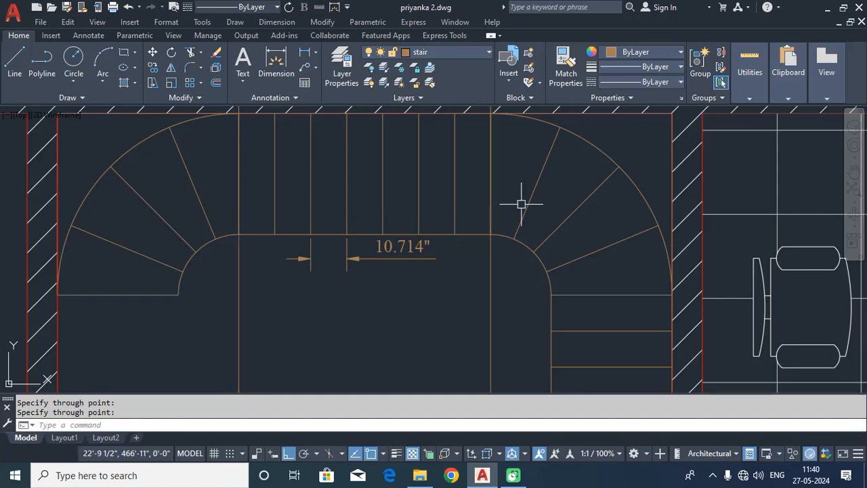
From the inner end of the section's highest tread, draw a 7.11-inch riser, a tread to the nearest construction line, and another 7.11-inch riser
scroll(492, 176, down, 5)
scroll(499, 294, up, 1)
middle_drag(448, 325, 422, 91)
middle_drag(407, 355, 399, 132)
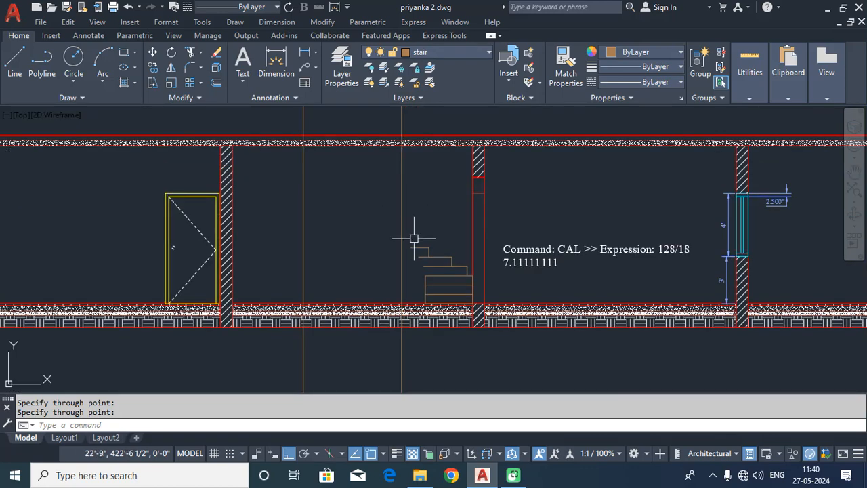
scroll(416, 239, up, 6)
key(Return)
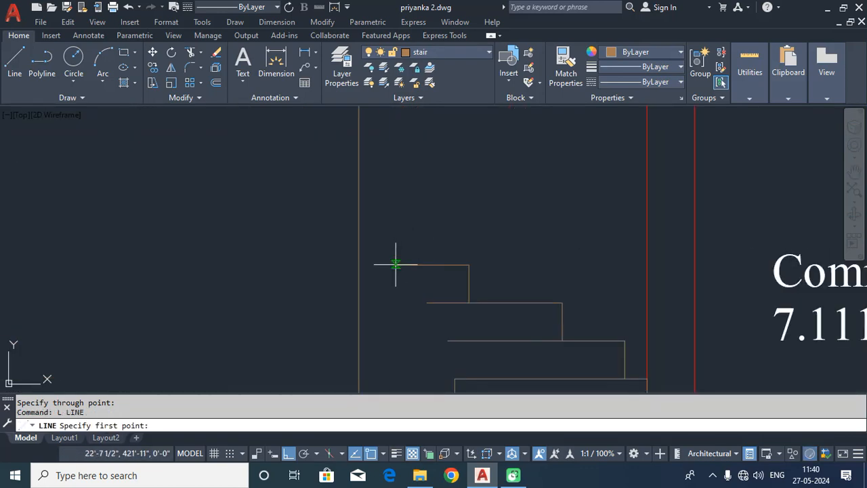
click(396, 265)
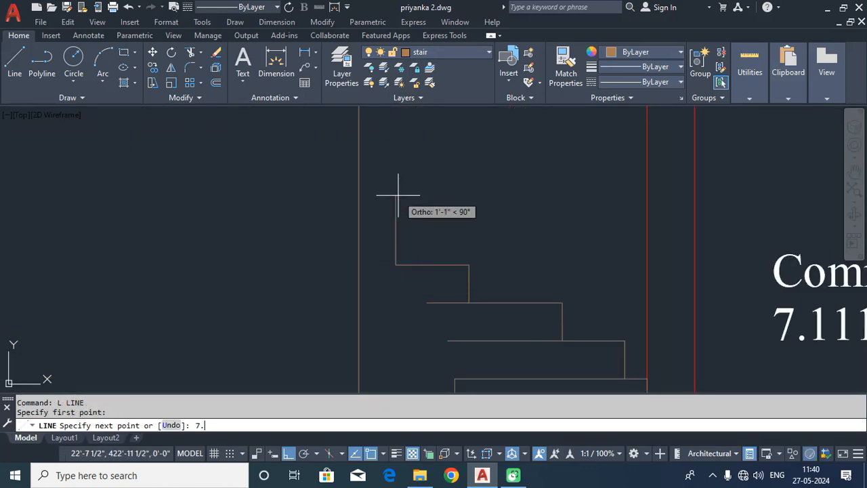
key(Return)
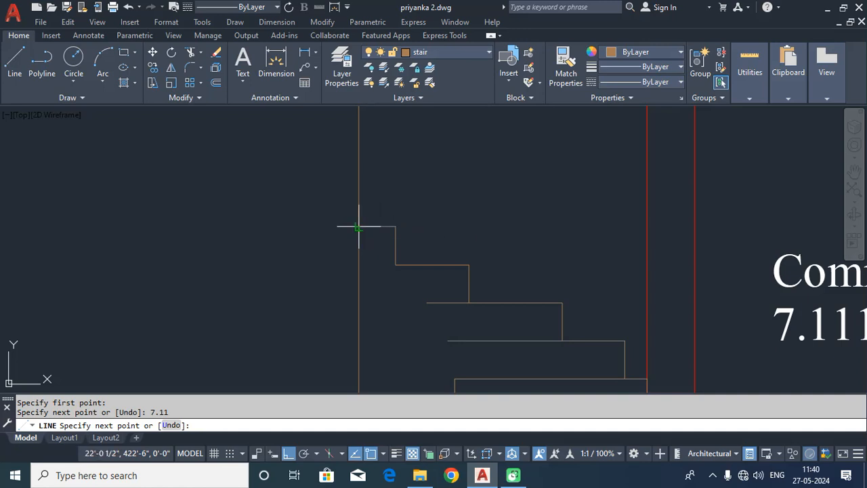
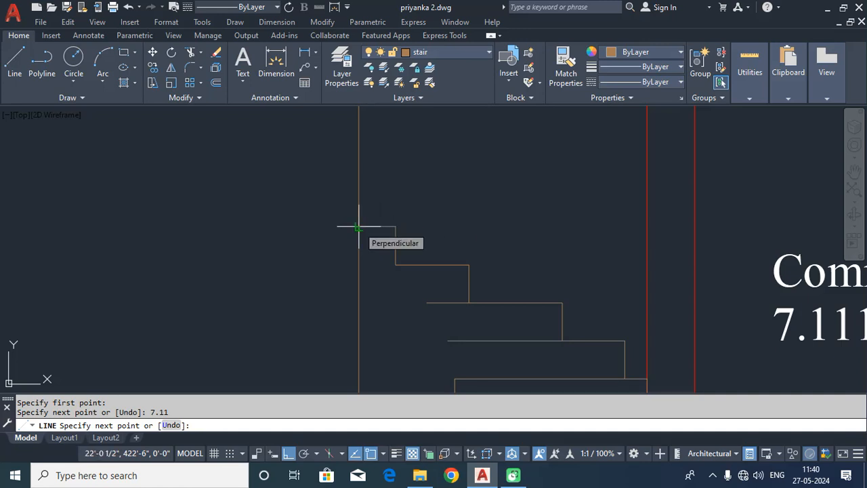
click(358, 227)
text(7)
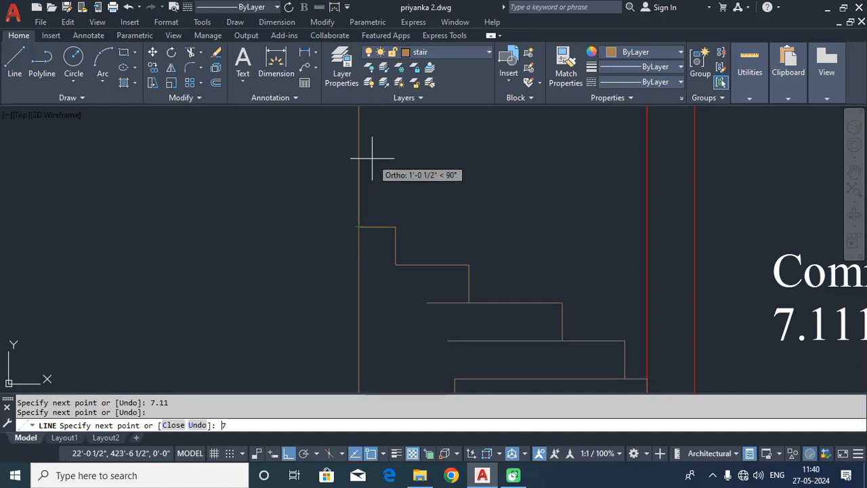
text(.11)
key(Return)
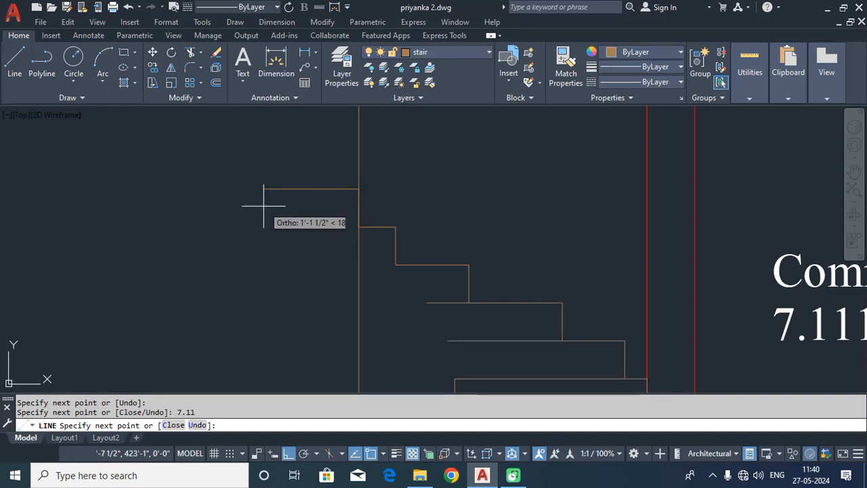
Check the straight-flight tread dimension in the floor plan and draw the first straight-flight tread 10.714 inches long in the section
scroll(278, 207, down, 3)
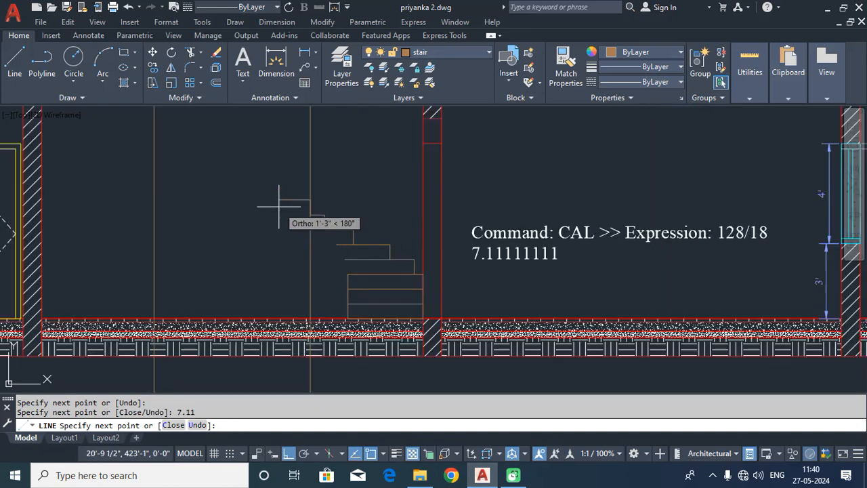
scroll(248, 206, down, 3)
mouse_move(258, 180)
middle_down()
mouse_move(264, 363)
mouse_move(256, 391)
middle_up()
scroll(249, 171, up, 5)
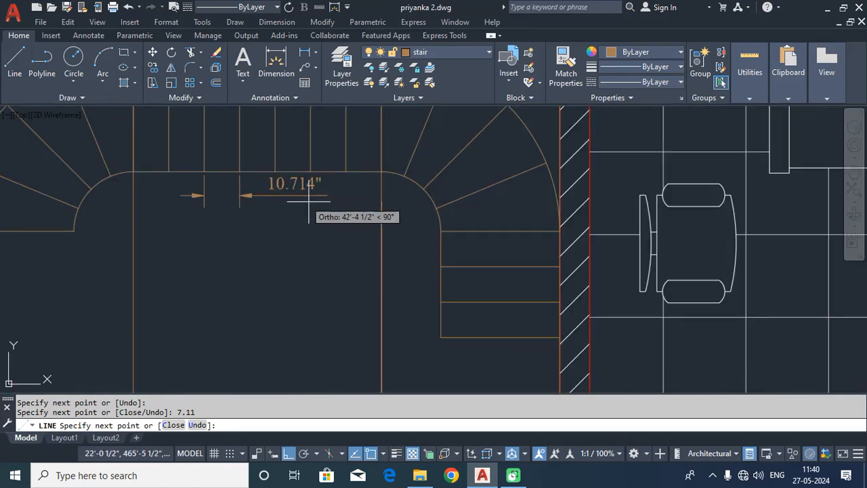
scroll(319, 207, down, 6)
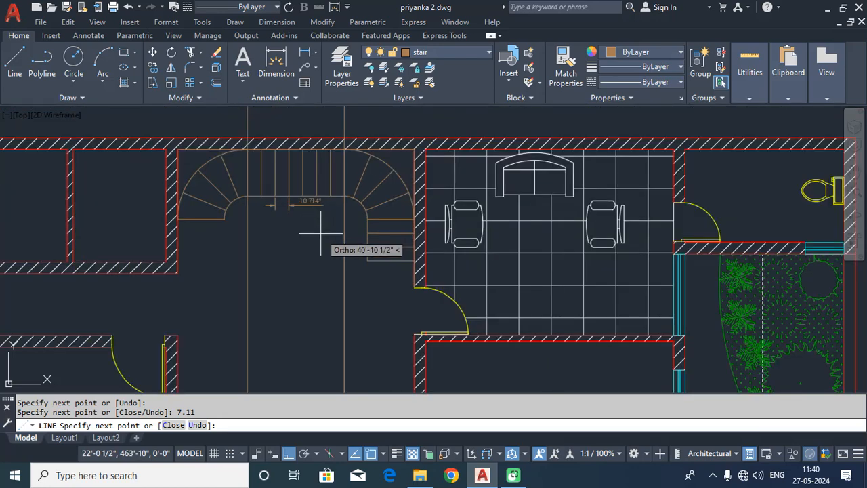
middle_drag(326, 304, 313, 162)
scroll(298, 249, up, 6)
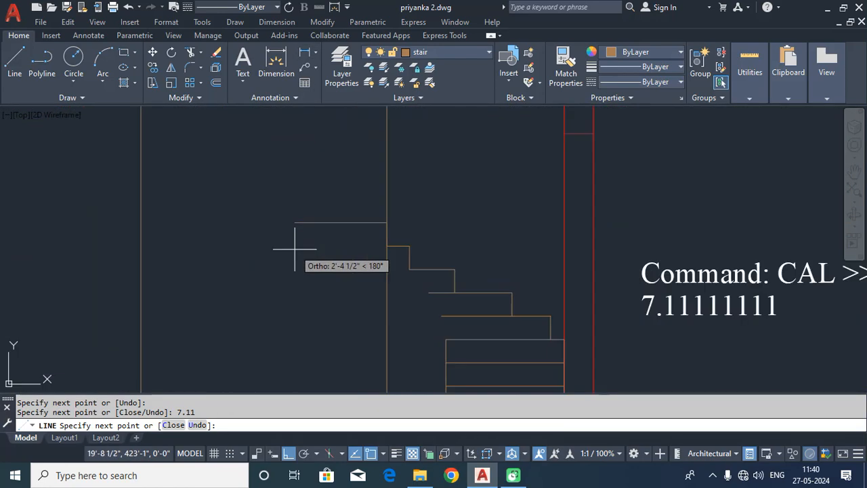
text(0.714)
key(Return)
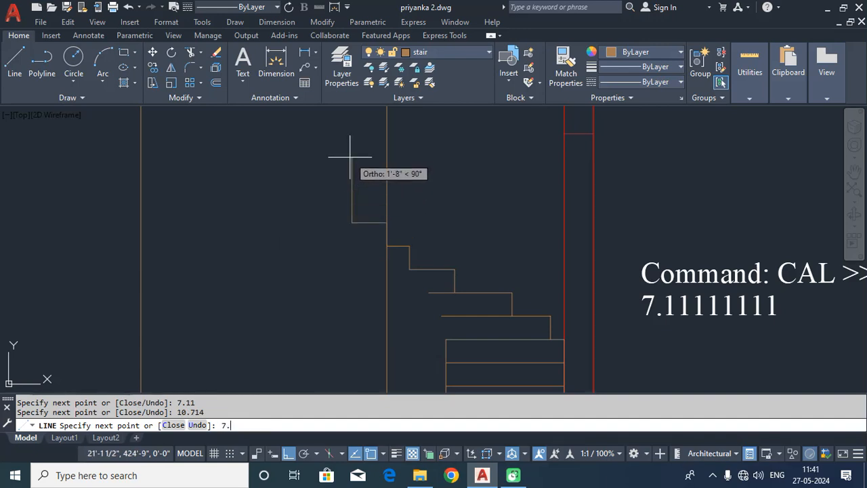
Continue the straight flight with two more steps, each with a 7.11-inch riser and a 10.714-inch tread
key(Return)
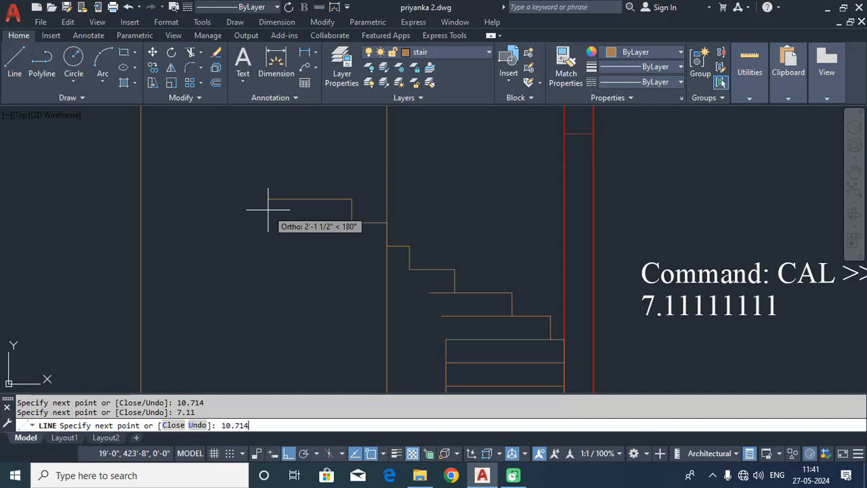
key(Return)
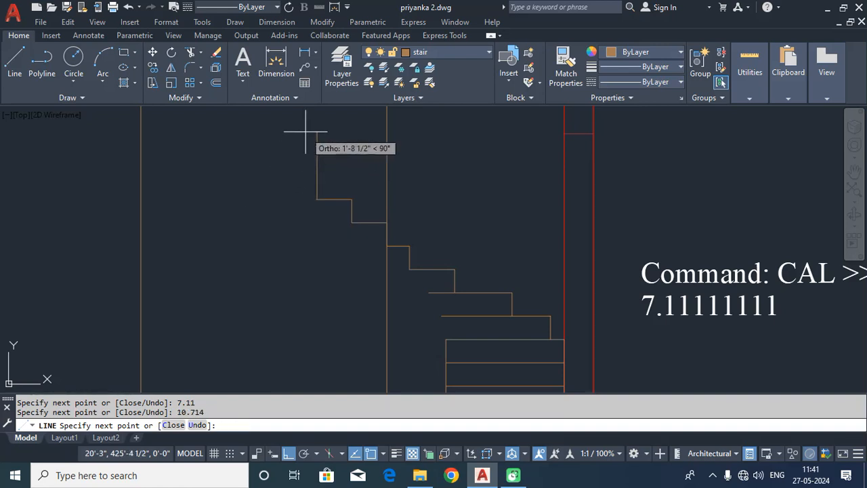
text(7.11)
key(Return)
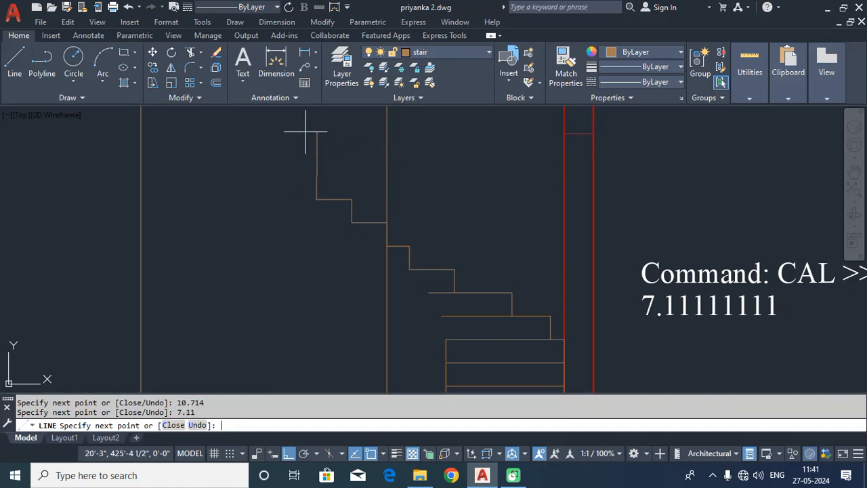
text(10.714)
key(Return)
key(Return)
Copy the two uppermost steps twice, end to end, to carry the straight flight up to the far construction line
text(co)
key(Return)
click(354, 167)
click(256, 212)
key(Return)
click(352, 222)
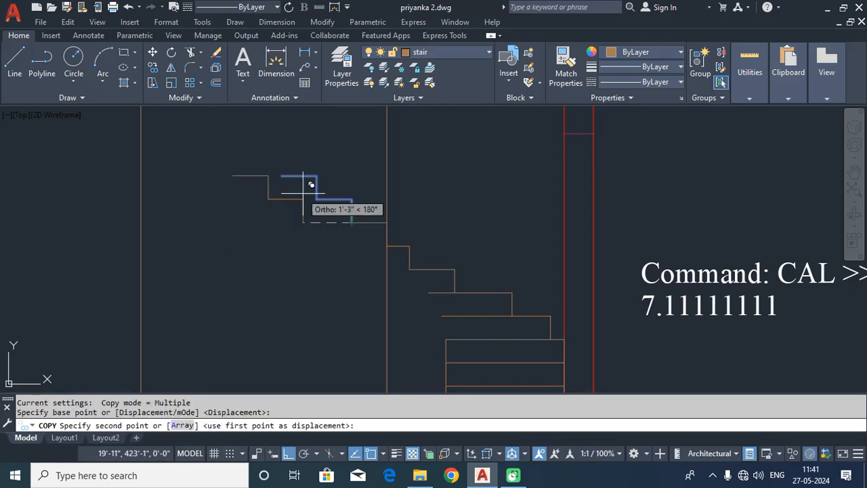
click(281, 176)
middle_drag(245, 175, 302, 288)
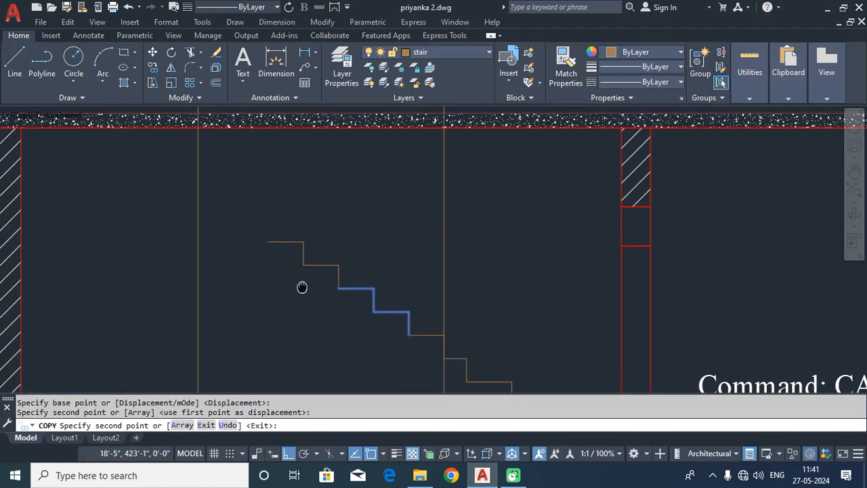
click(268, 242)
key(Return)
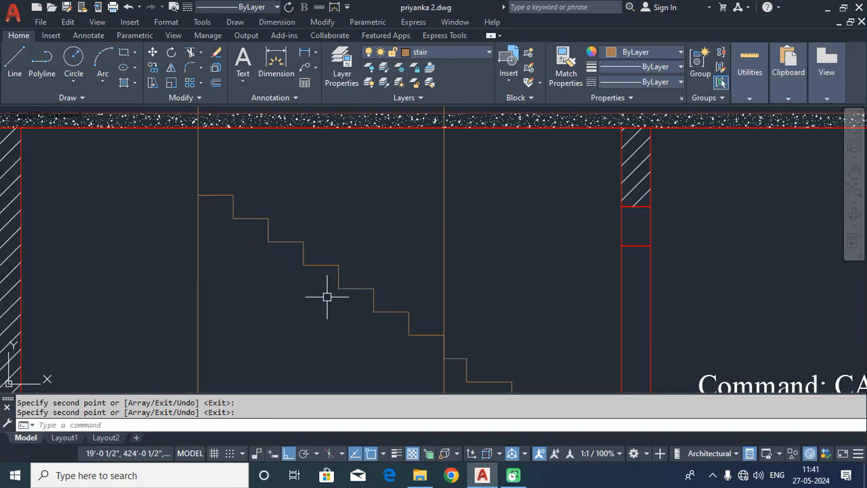
Draw four vertical construction lines through the inner ends of the winder lines in the floor plan's upper-end curve
middle_drag(213, 193, 265, 232)
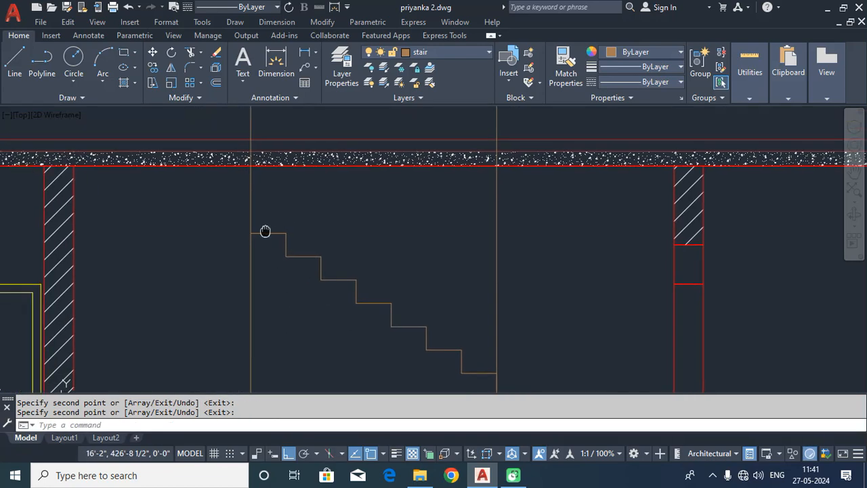
scroll(275, 228, down, 5)
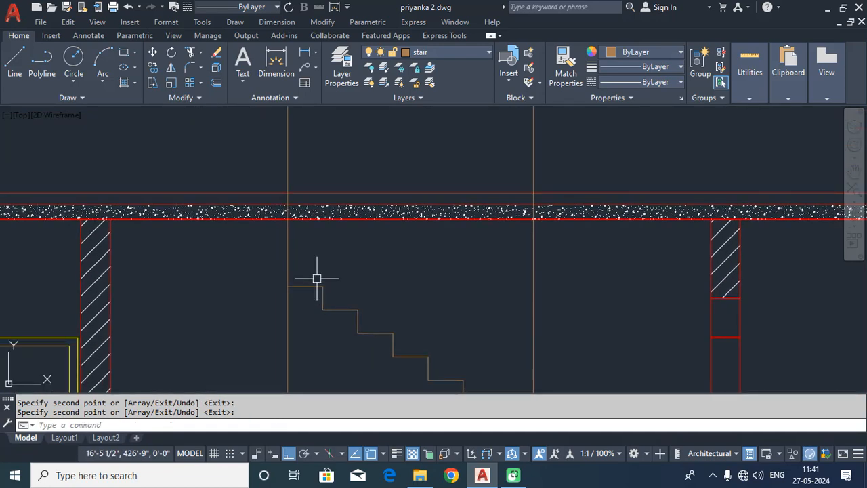
click(238, 22)
click(269, 84)
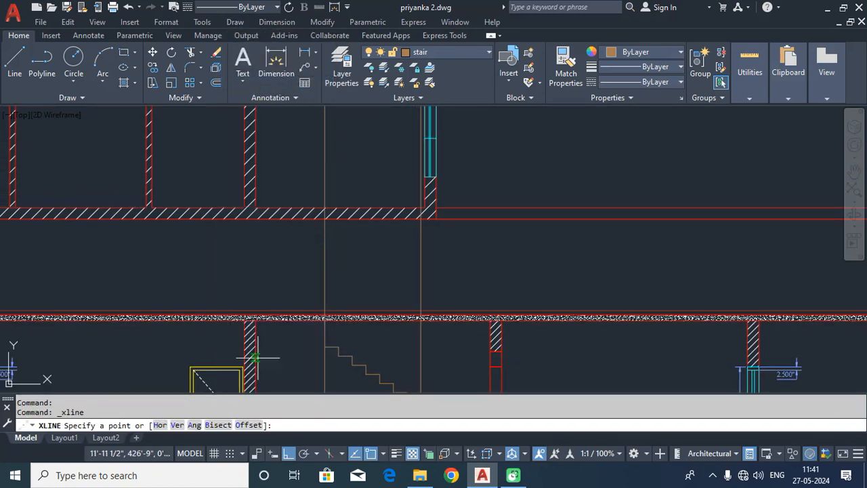
click(184, 425)
scroll(298, 271, down, 3)
scroll(296, 271, up, 4)
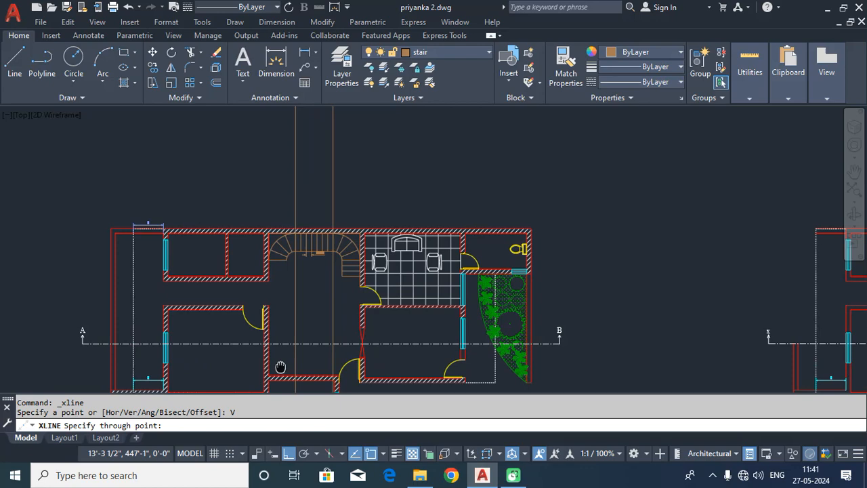
scroll(297, 271, up, 4)
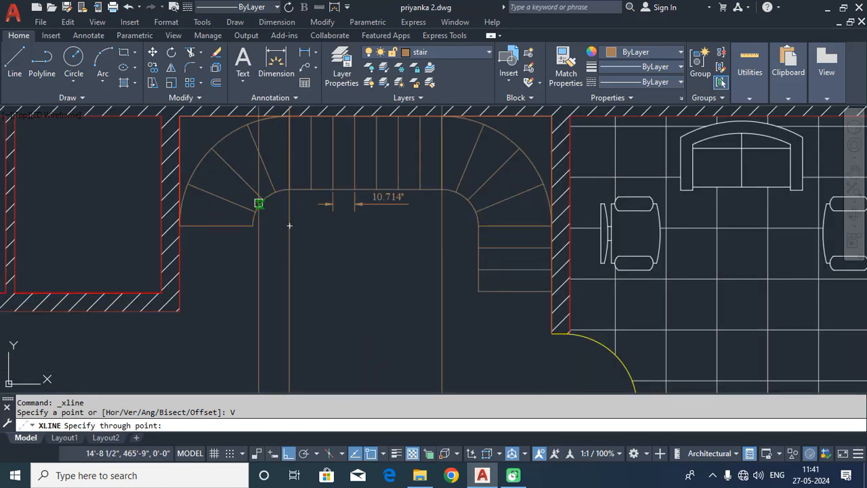
click(277, 191)
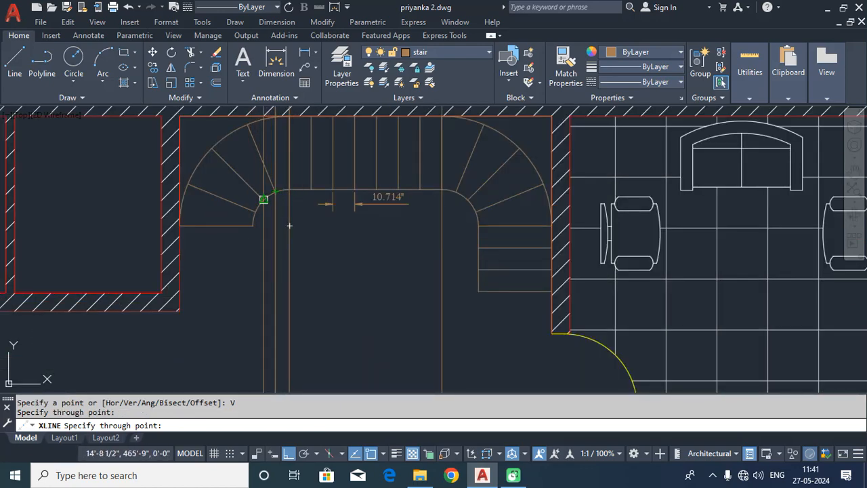
click(263, 199)
click(255, 211)
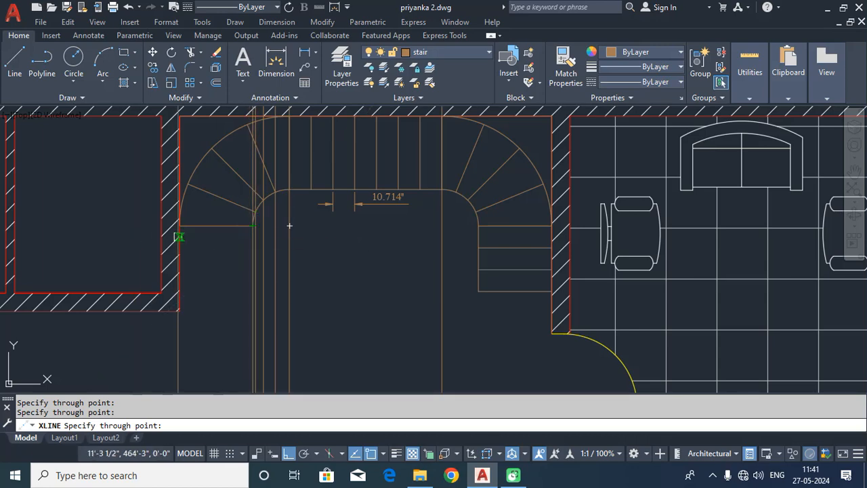
key(Return)
Draw the upper winder steps from the straight flight's top with four 7.11-inch risers and three treads ending on the construction lines
scroll(304, 271, down, 5)
middle_drag(302, 306, 310, 107)
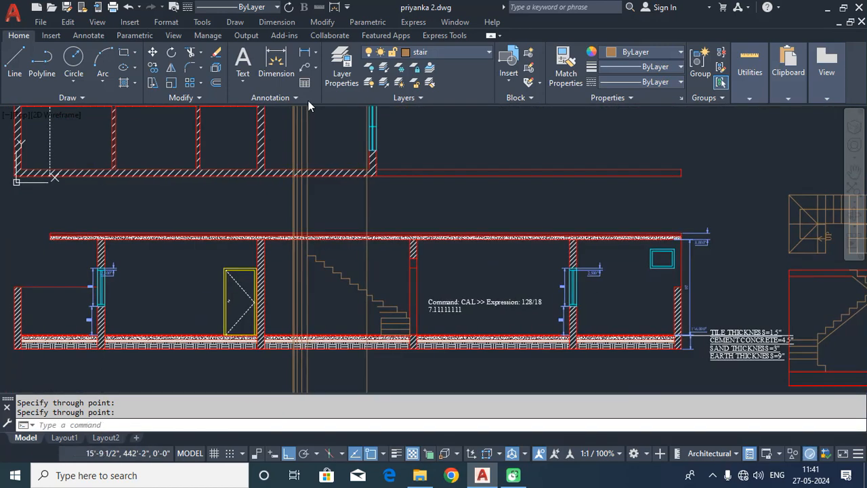
scroll(298, 251, up, 8)
text(l)
key(Return)
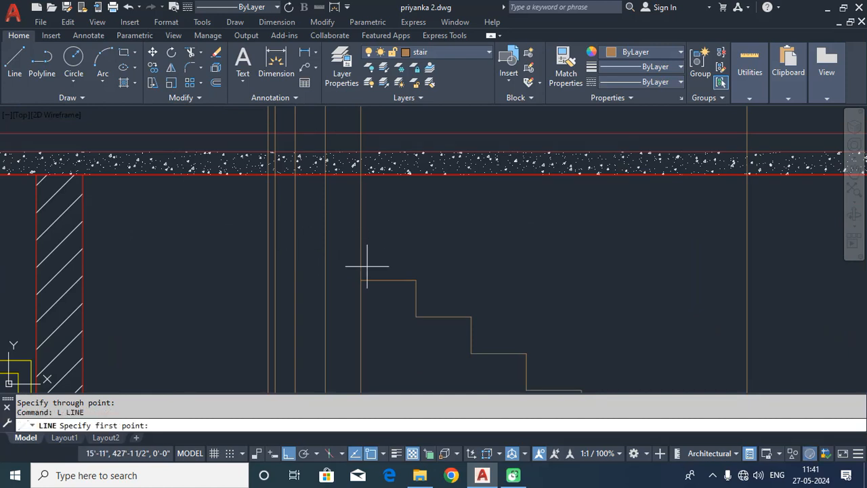
click(361, 279)
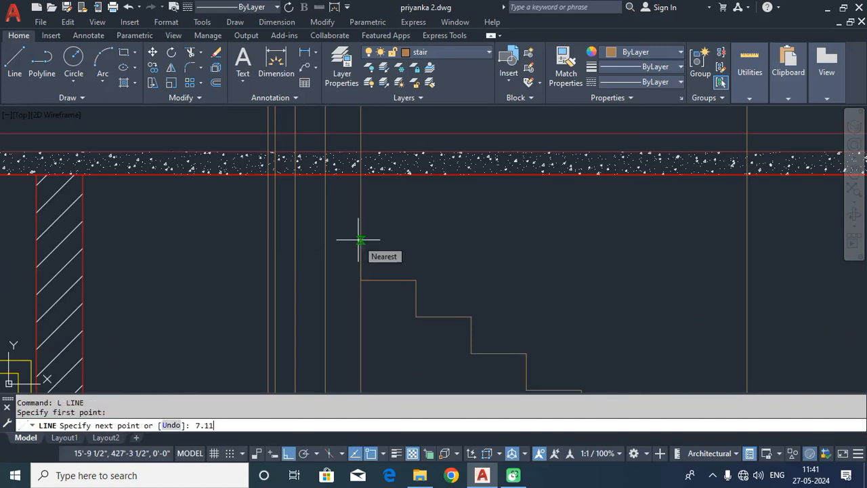
key(Return)
click(325, 243)
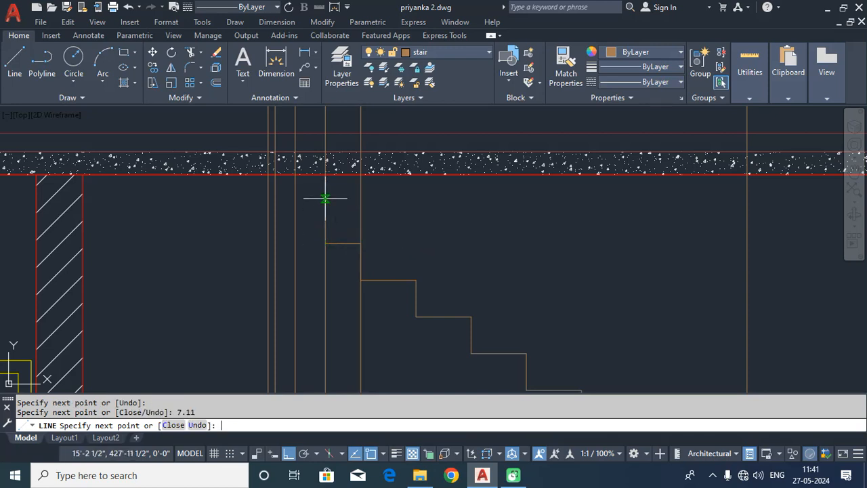
click(296, 207)
text(7.)
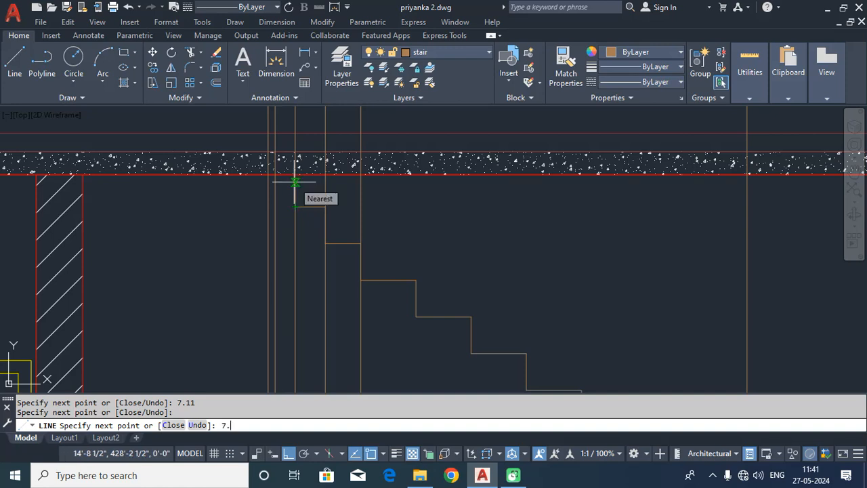
scroll(275, 166, up, 2)
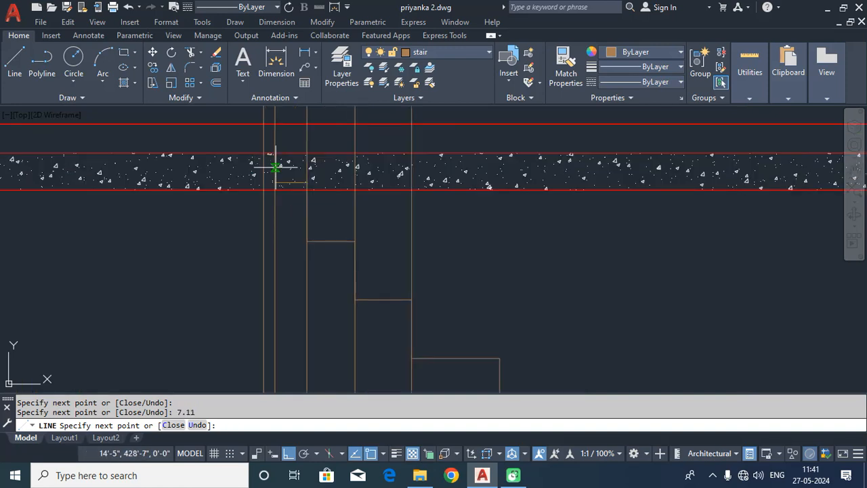
text(.11)
key(Return)
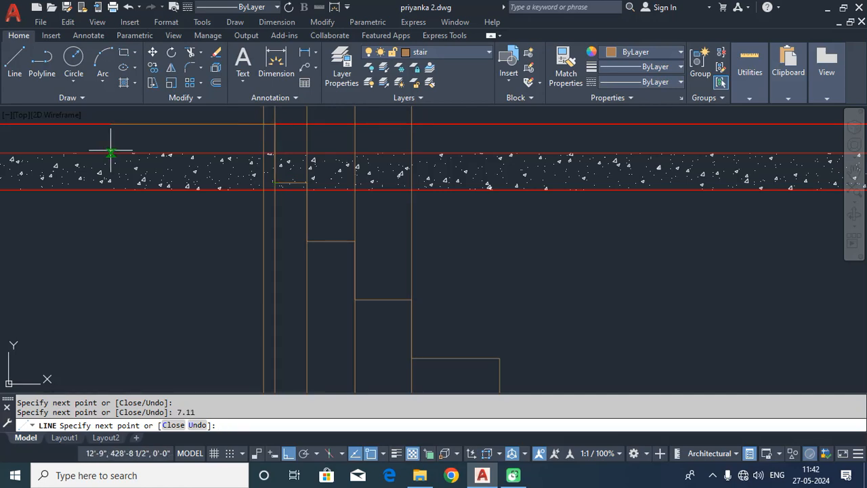
Draw the landing line from the top riser along the floor line above the slab to the hatched wall's inner face
middle_drag(112, 145, 387, 189)
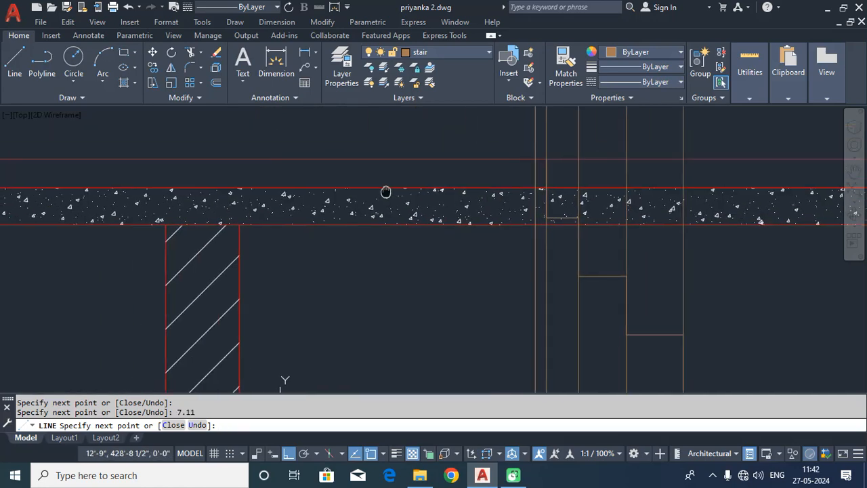
click(239, 158)
key(Escape)
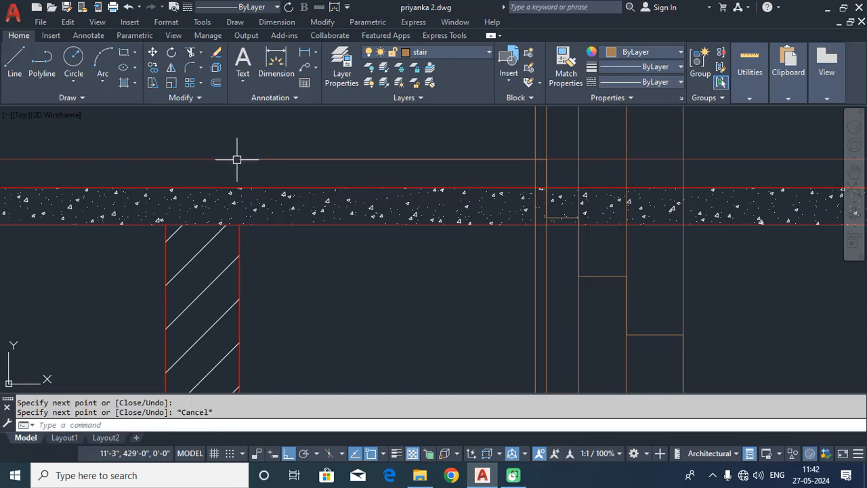
Erase the five vertical construction lines crossing the upper winder steps in the section
click(705, 136)
click(505, 130)
key(Delete)
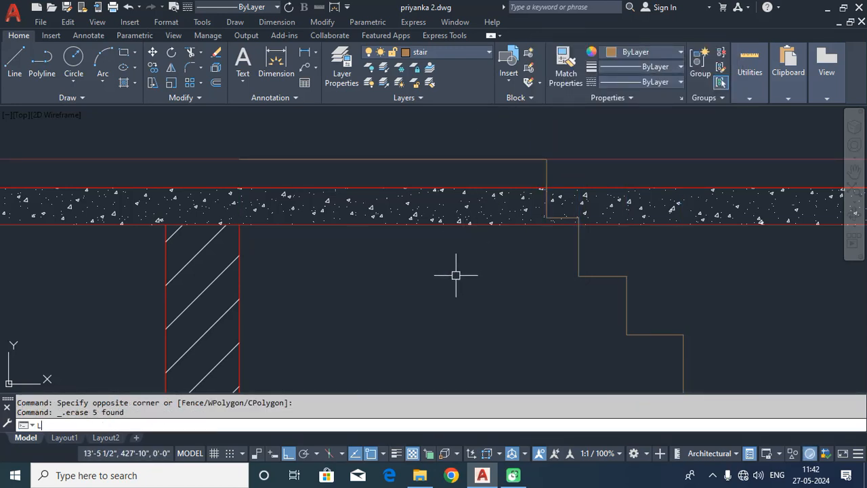
Close the landing outline with a line from the top riser's foot to the hatched wall's inner face and up to the landing line
text(L)
key(Return)
click(547, 218)
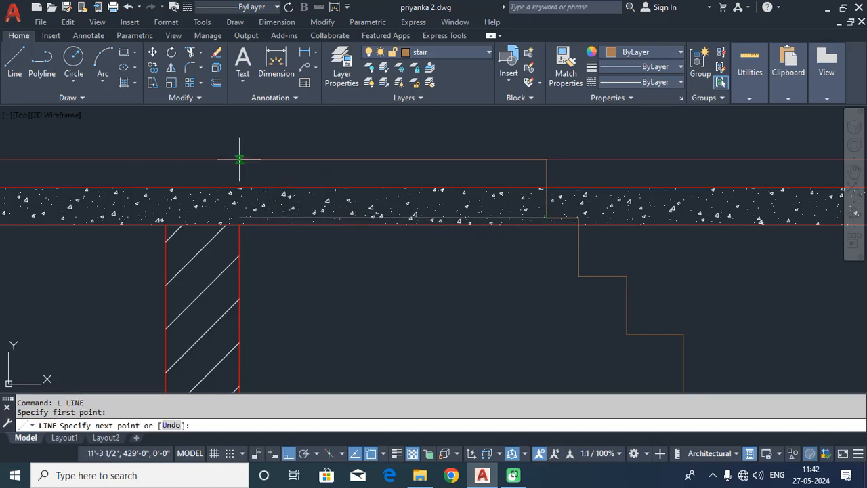
click(242, 192)
click(239, 159)
key(Return)
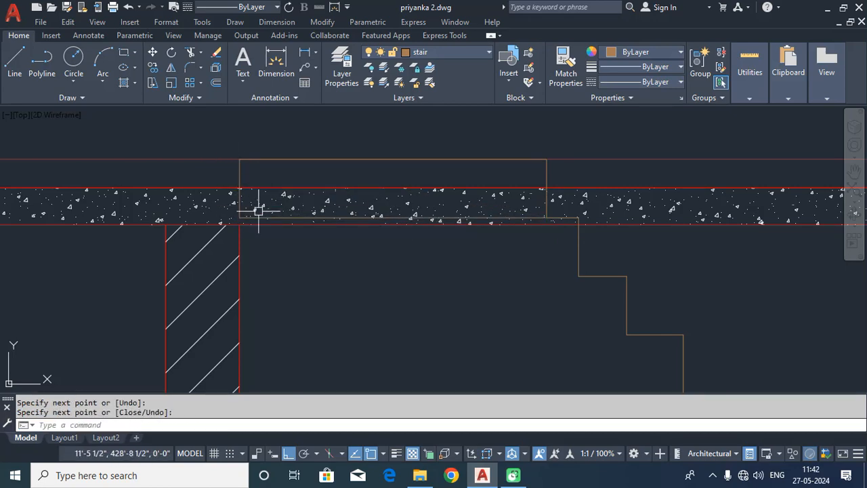
Draw a vertical construction line through the inner end of the straight flight's uppermost step in the floor plan
scroll(336, 257, down, 5)
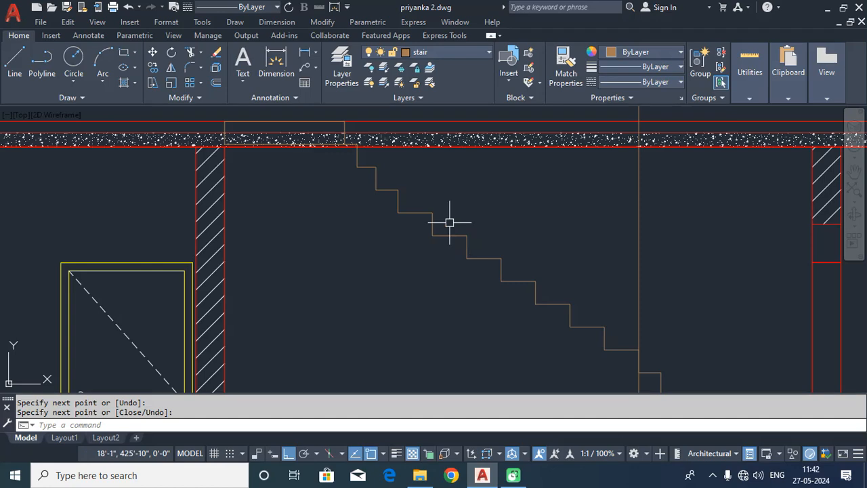
click(235, 21)
click(264, 80)
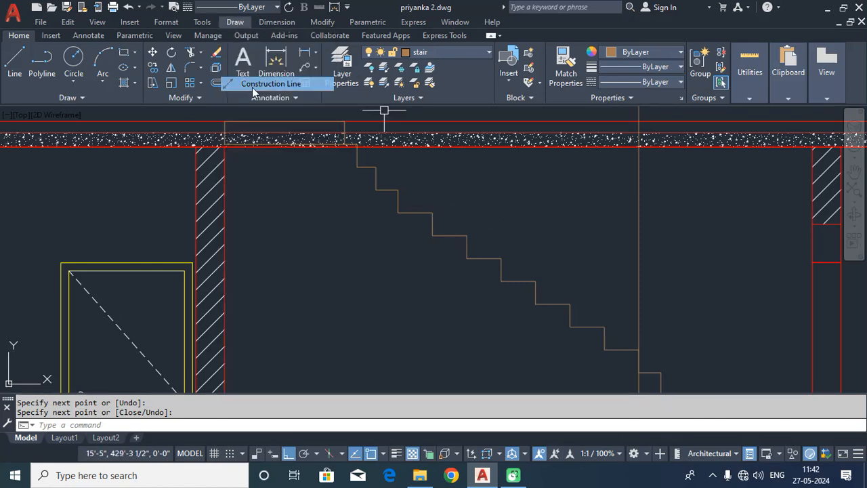
click(178, 427)
scroll(337, 310, down, 6)
middle_drag(370, 254, 363, 428)
middle_drag(354, 204, 351, 360)
click(346, 239)
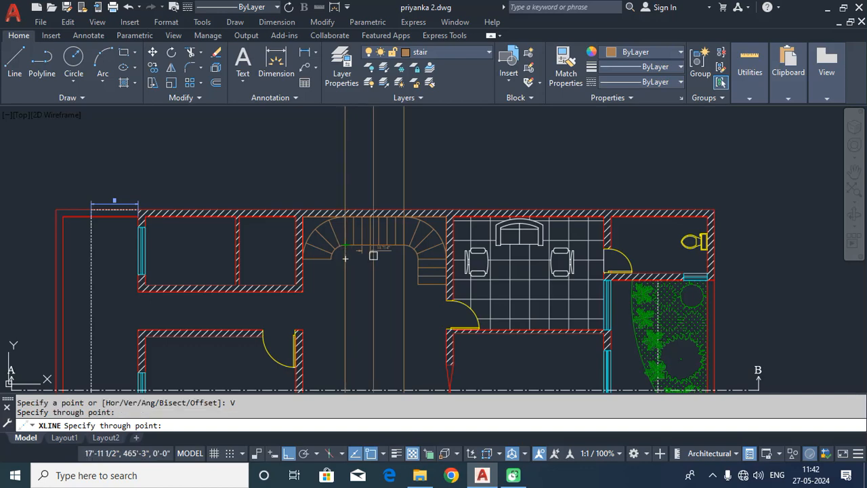
key(Return)
Draw a sloping line along the inner step corners of the straight flight, between the two vertical construction lines in the section
mouse_move(388, 328)
middle_down()
mouse_move(389, 225)
mouse_move(368, 246)
mouse_move(389, 202)
middle_up()
scroll(382, 209, up, 4)
scroll(451, 260, up, 2)
text(l)
key(Return)
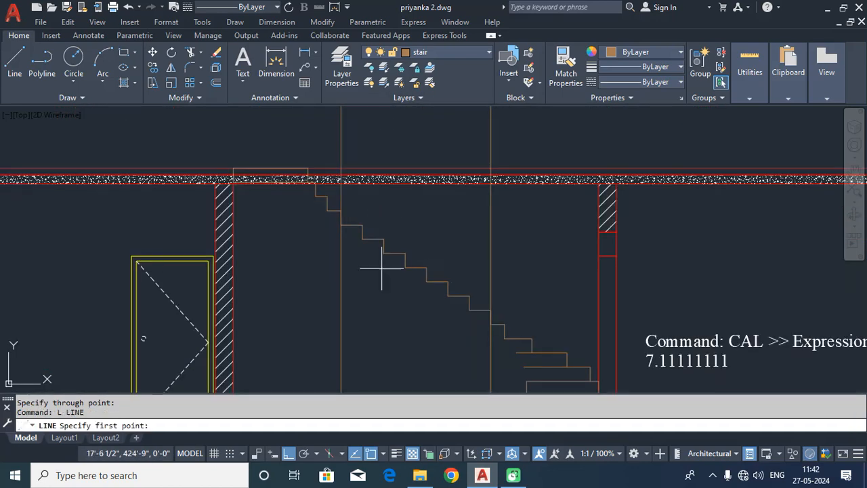
click(341, 224)
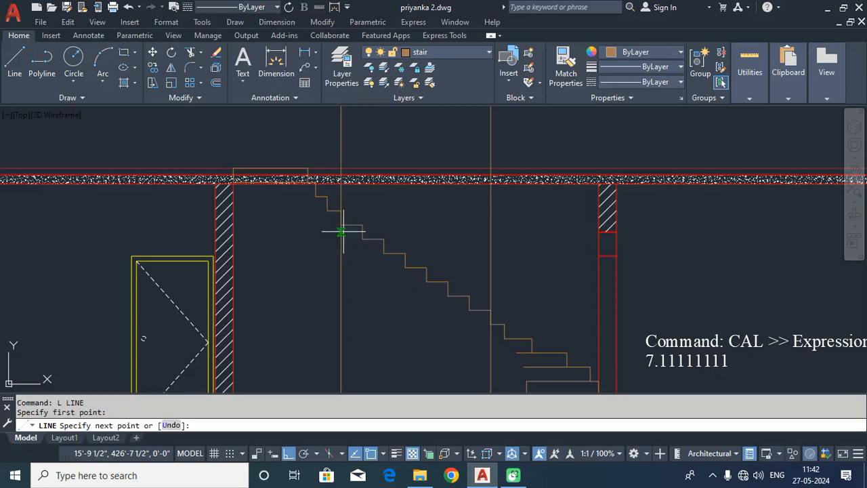
click(491, 324)
key(Return)
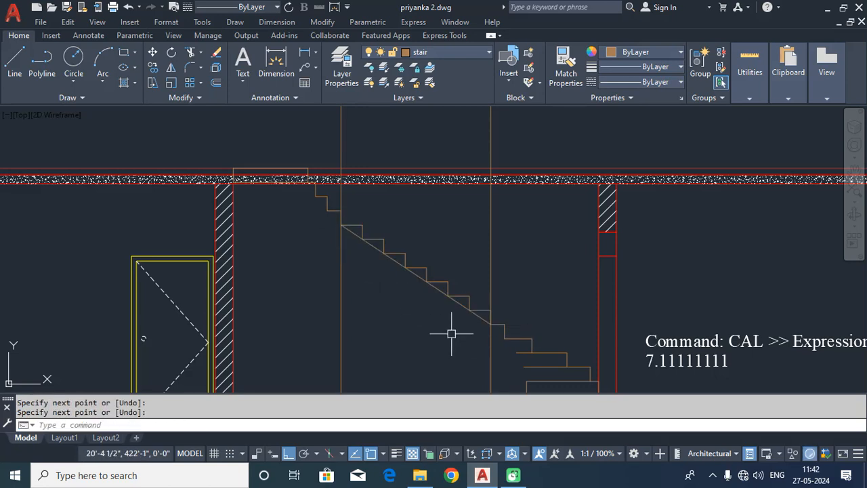
Offset the sloping line below the straight flight's steps with the preset distance and erase the original line
scroll(339, 229, up, 2)
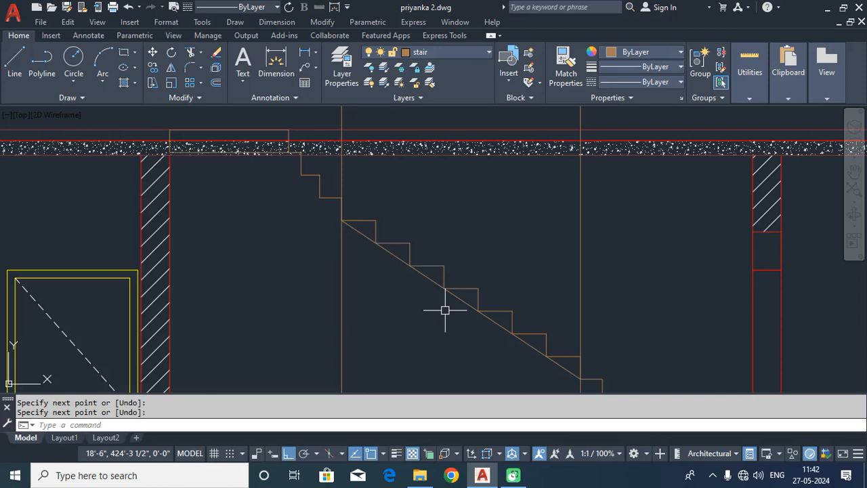
text(O)
key(Return)
key(Return)
click(465, 303)
click(454, 329)
key(Escape)
click(468, 303)
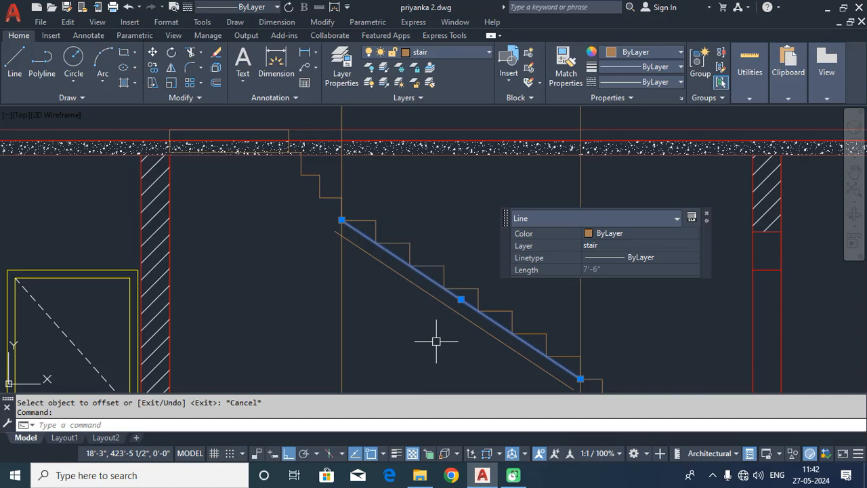
key(Delete)
Extend the offset waist line's lower end to one vertical construction line and trim its upper end at the other
middle_drag(437, 341, 430, 304)
text(ex)
key(Return)
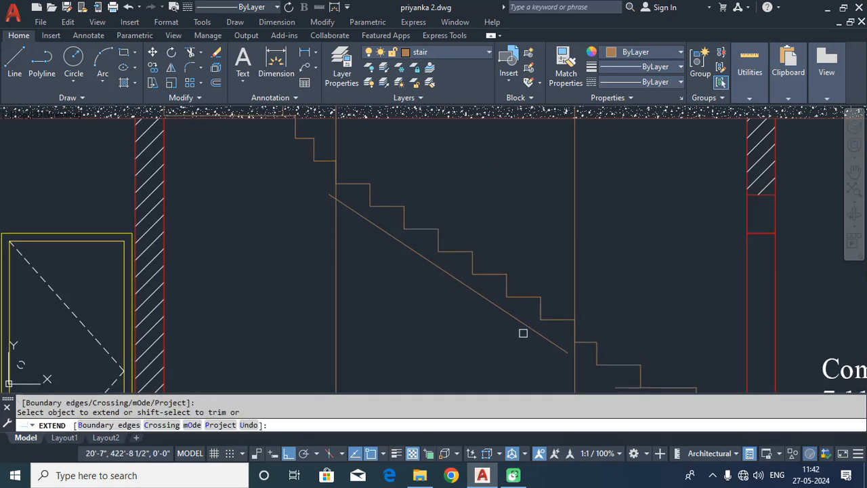
click(533, 332)
key(Escape)
text(T)
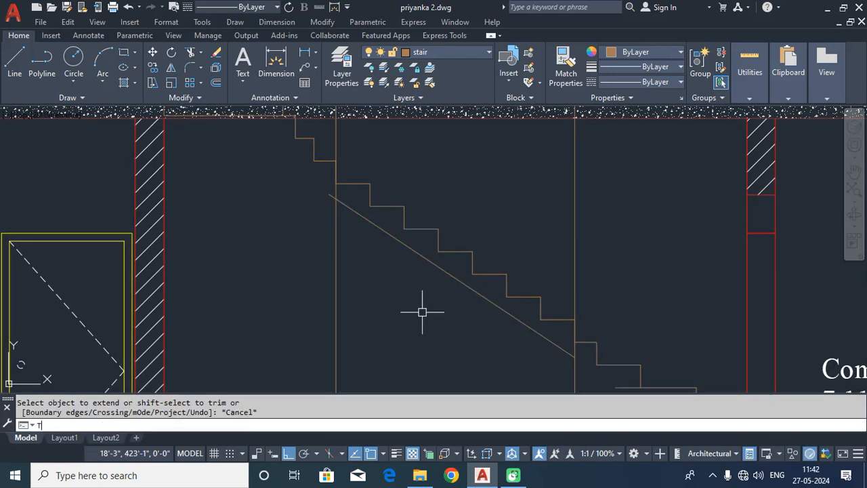
text(R)
key(Return)
click(332, 197)
key(Escape)
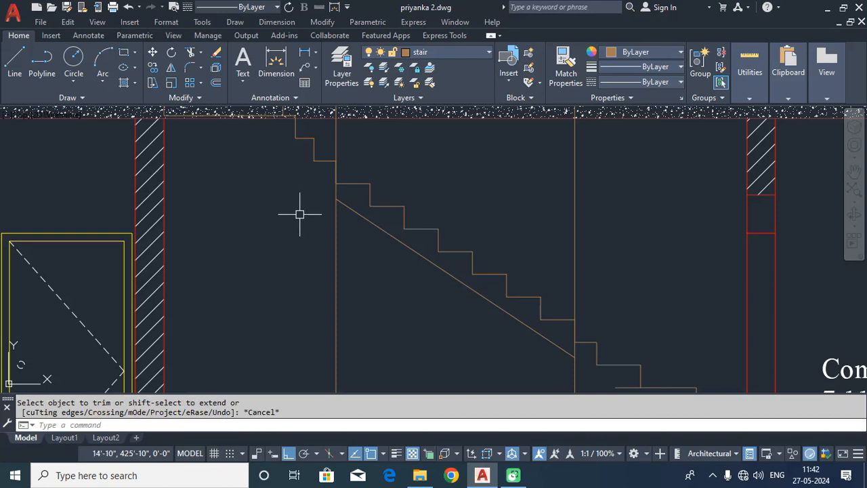
Draw a three-point arc under the upper winder steps from the top riser's foot to the waist line's upper end
scroll(301, 214, down, 2)
middle_drag(300, 217, 310, 265)
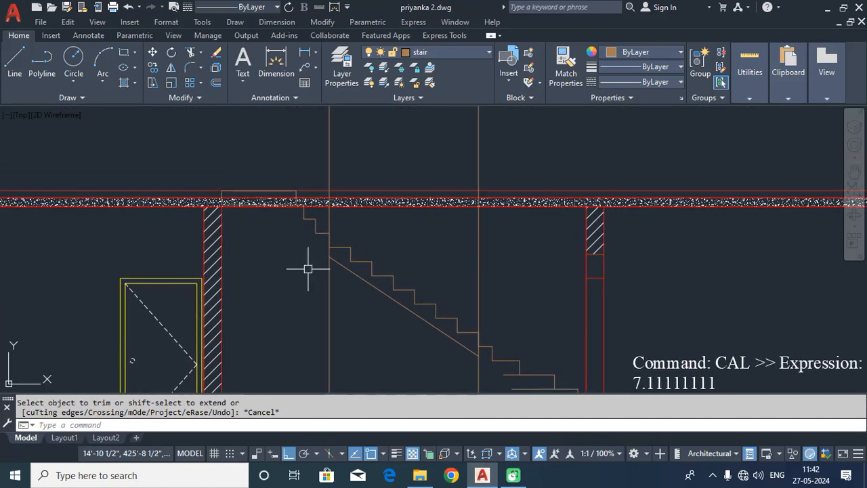
click(232, 24)
mouse_move(296, 190)
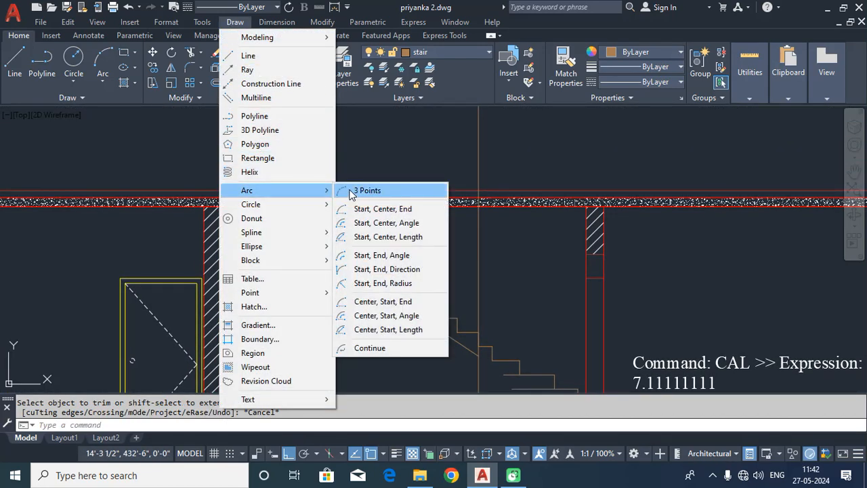
click(352, 194)
scroll(325, 225, up, 2)
scroll(291, 196, up, 2)
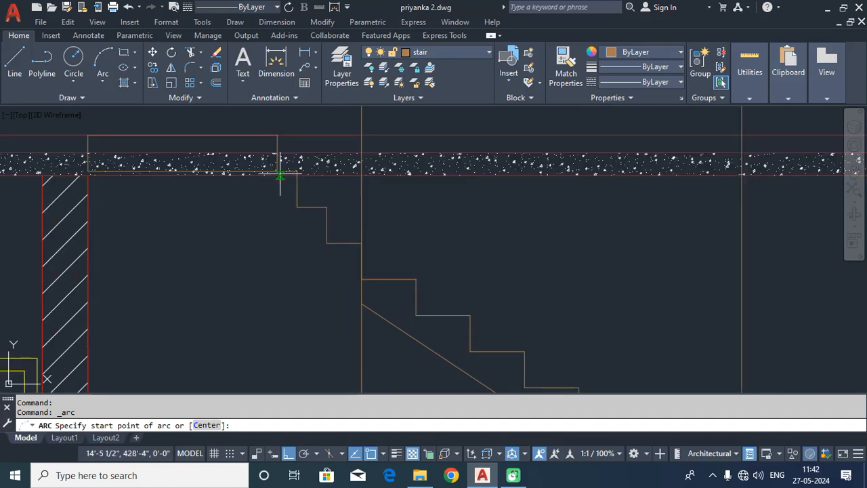
click(278, 171)
click(315, 257)
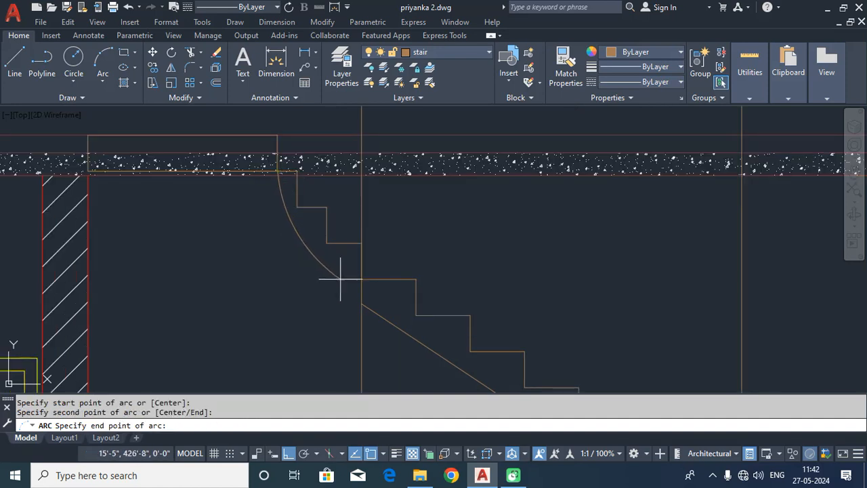
click(363, 303)
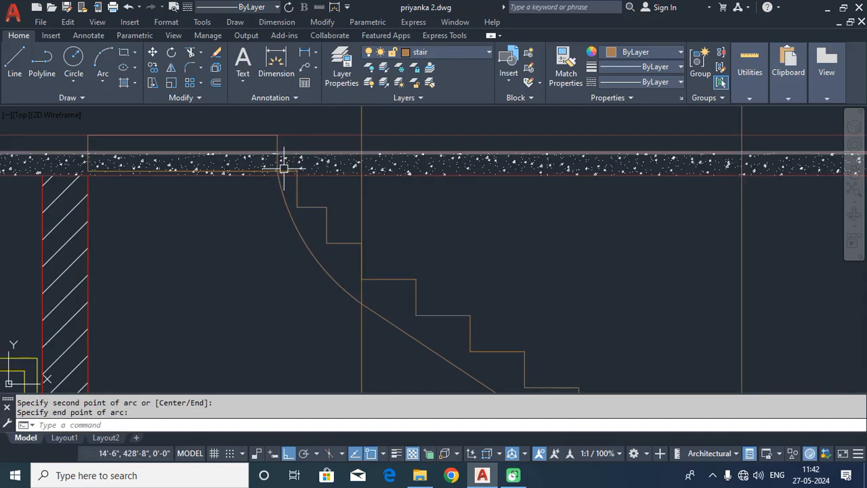
Draw a second three-point arc from the landing underside's wall end to the waist line's upper end and flatten it to about 4'-7" radius
click(236, 22)
mouse_move(251, 190)
click(370, 190)
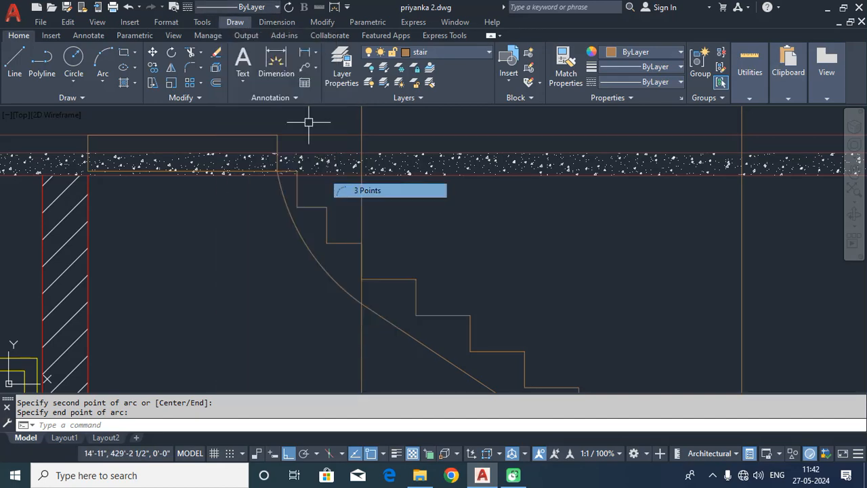
scroll(98, 171, up, 5)
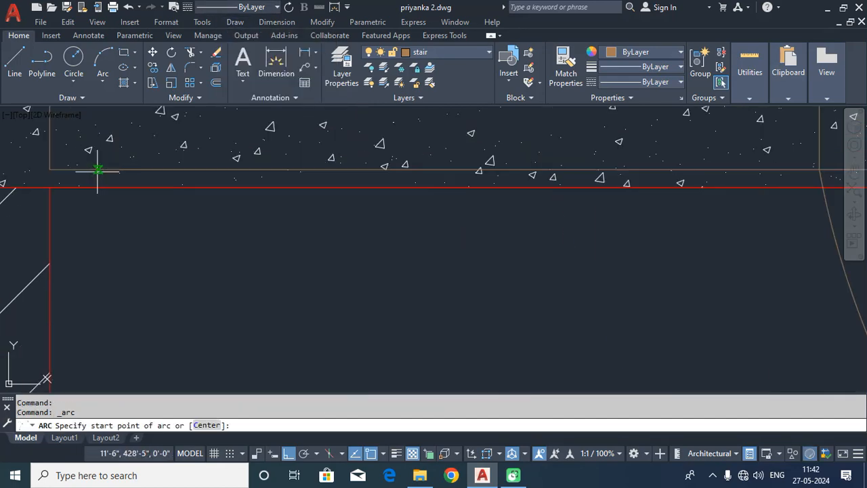
click(50, 170)
scroll(169, 182, down, 3)
click(199, 300)
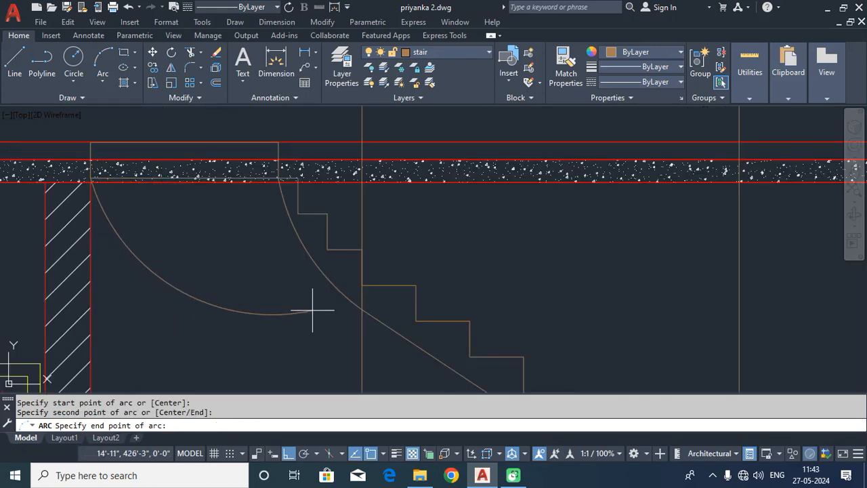
click(364, 310)
click(252, 319)
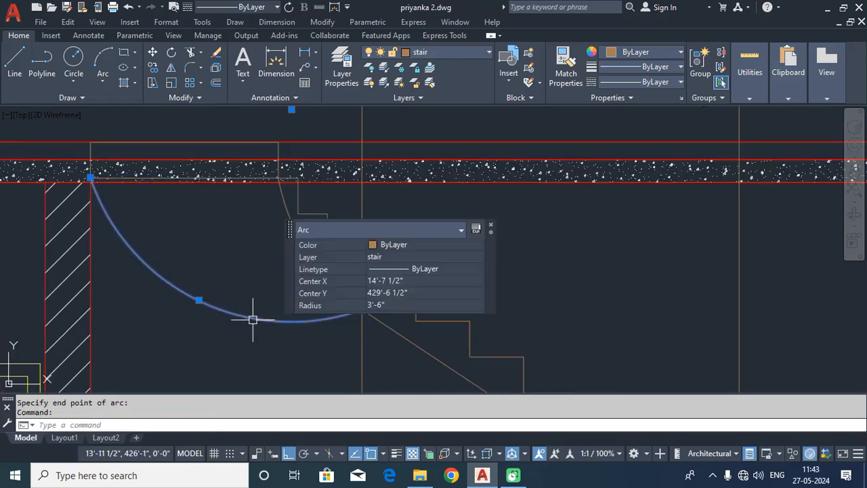
click(199, 300)
key(Escape)
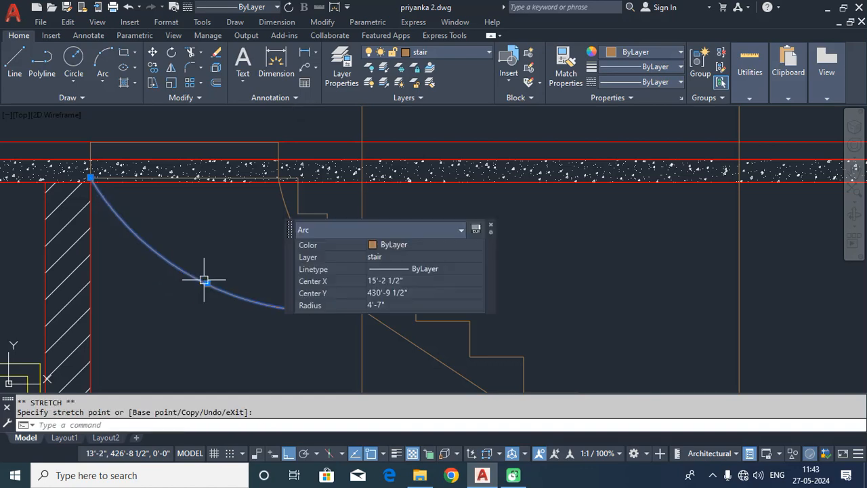
key(Escape)
Draw a three-point arc from the waist line's lower end to the upper inner corner of the three full-width bottom steps
scroll(266, 237, down, 2)
middle_drag(412, 303, 292, 123)
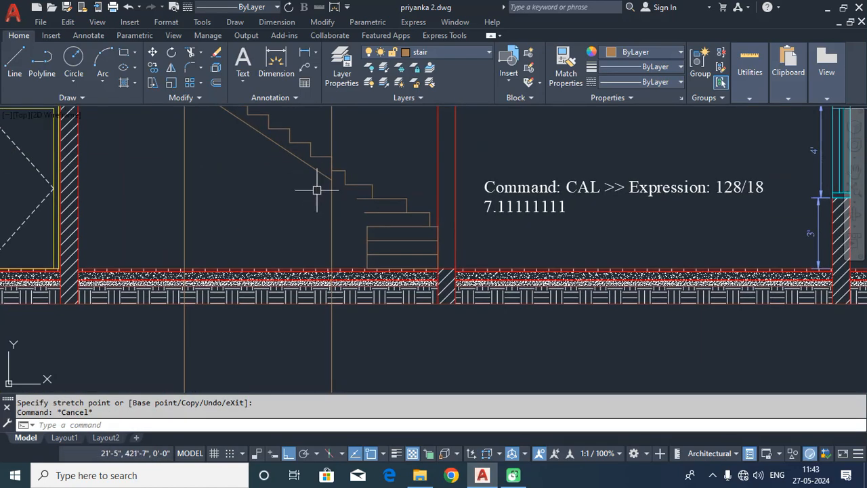
click(235, 22)
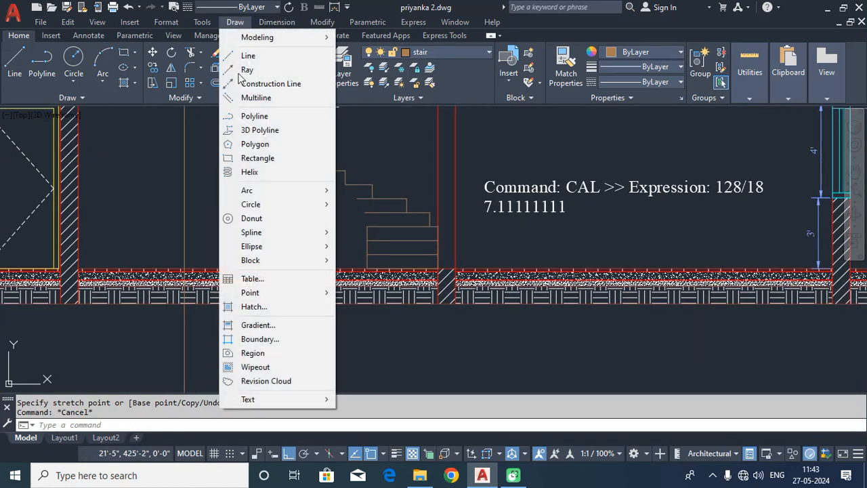
mouse_move(322, 191)
click(349, 189)
scroll(329, 183, up, 3)
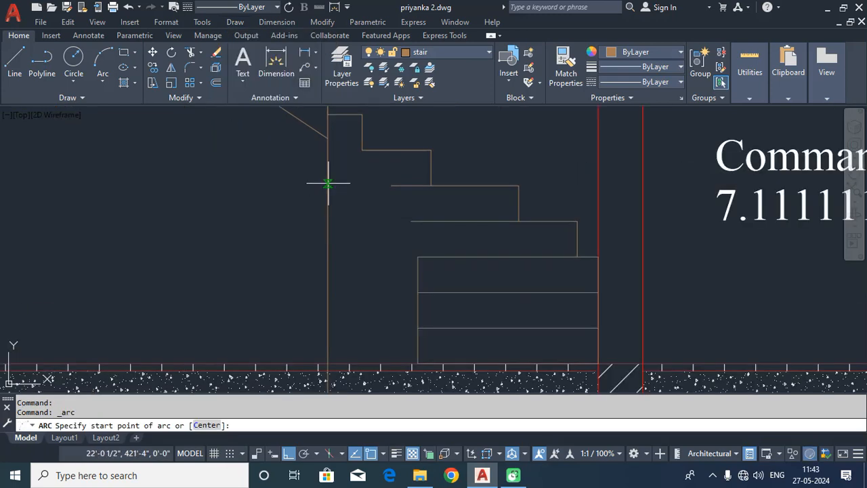
click(329, 139)
click(384, 199)
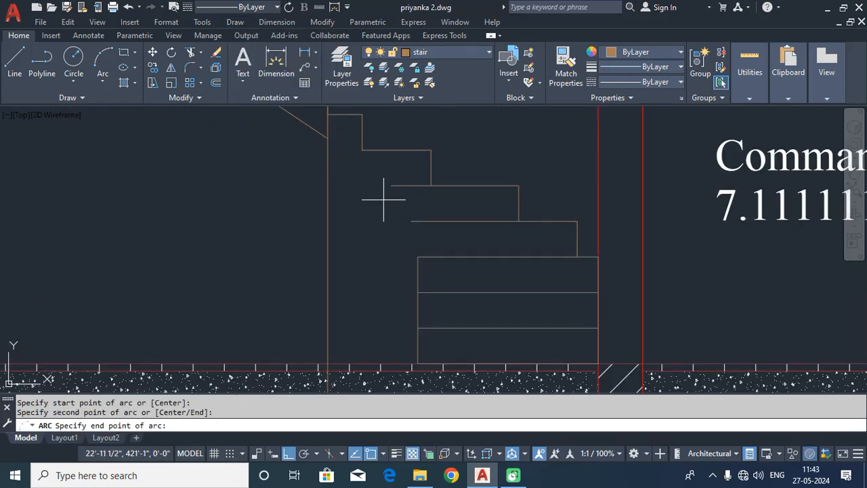
click(418, 257)
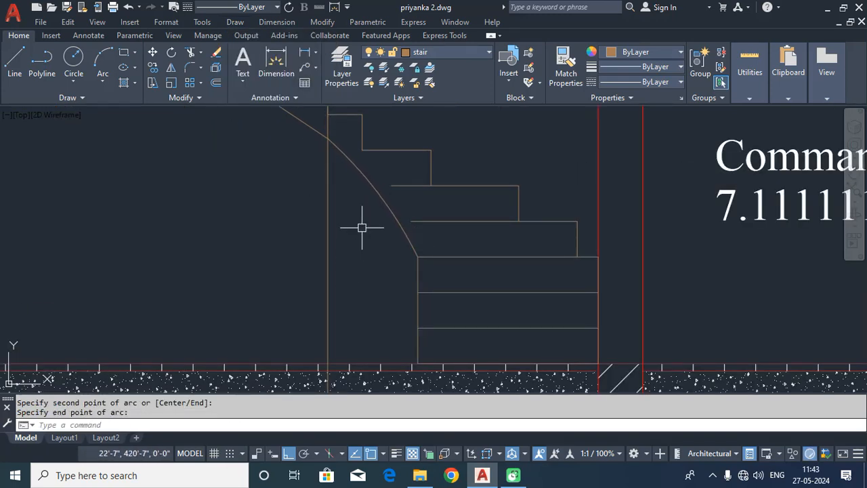
click(102, 82)
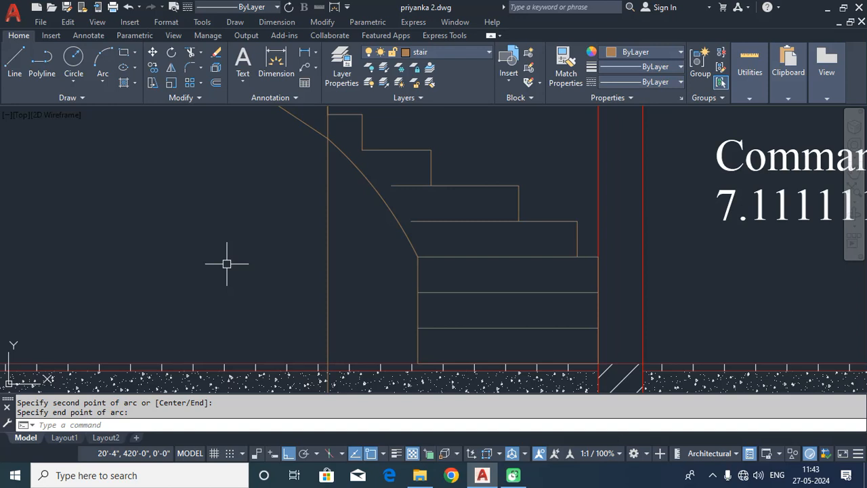
Draw three vertical lines at the inner ends of the lower winder treads, each rising to the tread above
middle_drag(269, 244, 270, 274)
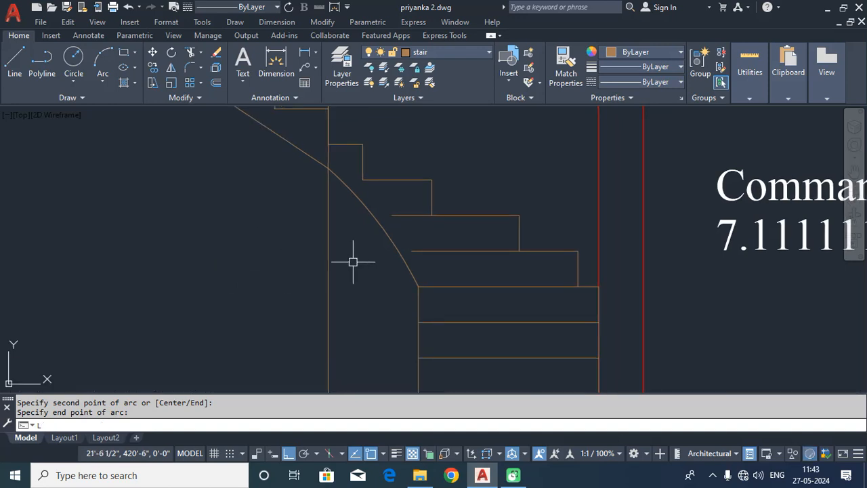
key(Return)
click(419, 286)
scroll(413, 236, up, 3)
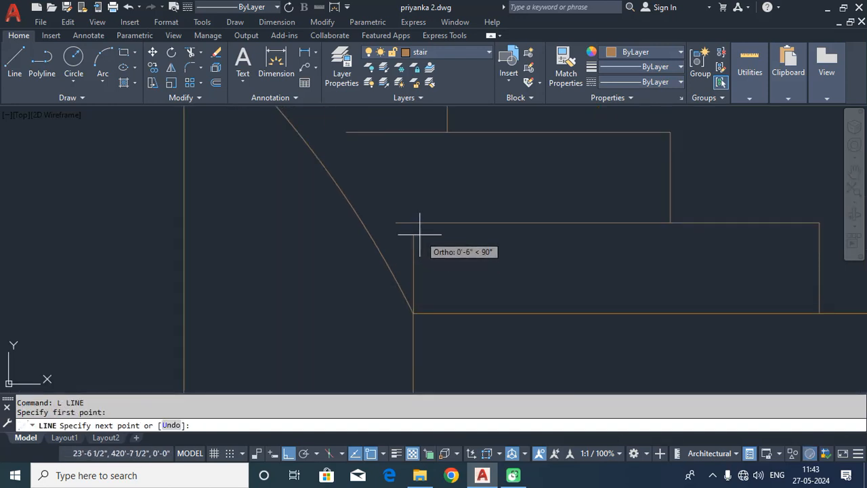
key(Return)
key(Return)
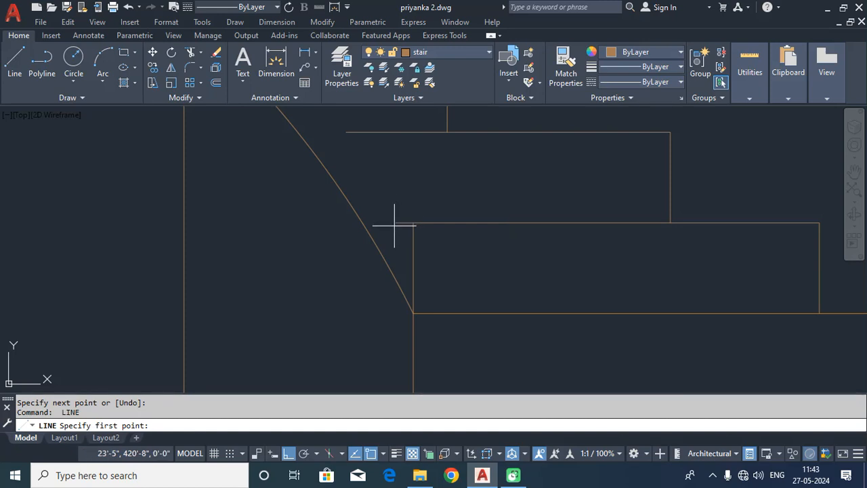
click(397, 222)
click(396, 133)
key(Return)
middle_drag(400, 173, 445, 318)
key(Return)
click(392, 276)
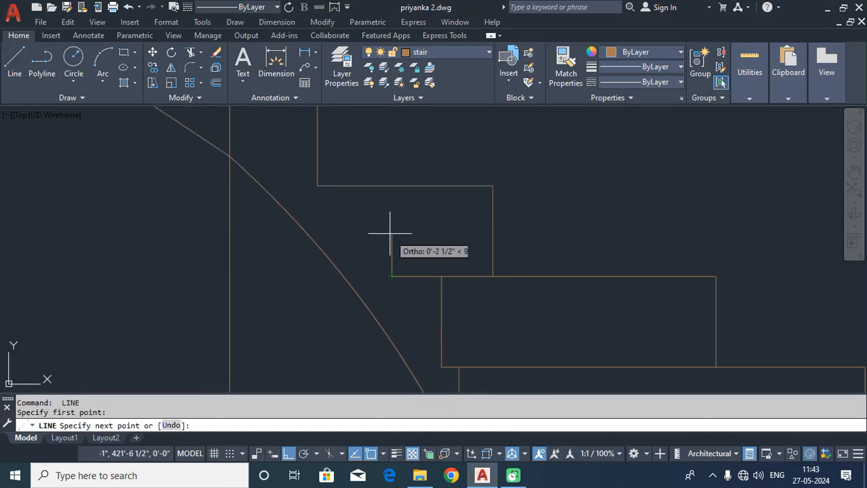
click(391, 185)
key(Return)
Delete the two vertical construction lines that pass through the staircase in section A-B
scroll(407, 193, down, 5)
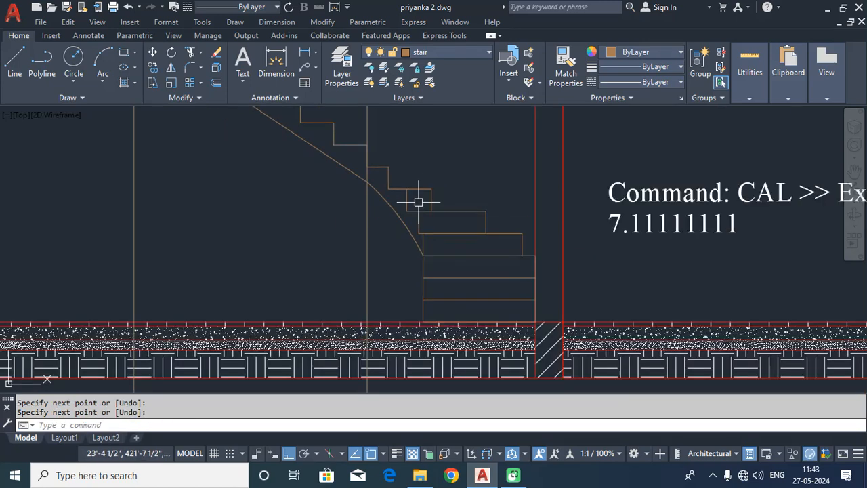
click(397, 246)
click(359, 262)
key(Delete)
click(291, 228)
click(163, 266)
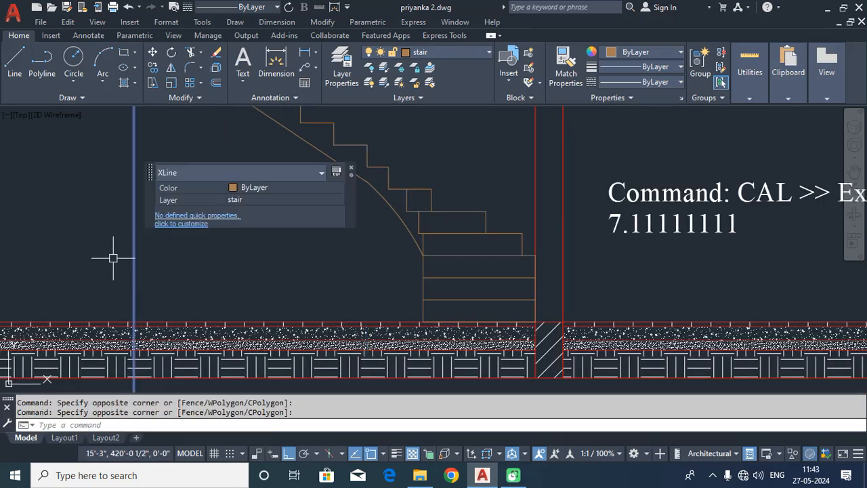
Add a vertical linear dimension to the height of one riser in the middle of the straight flight
scroll(310, 277, down, 3)
middle_drag(309, 278, 442, 327)
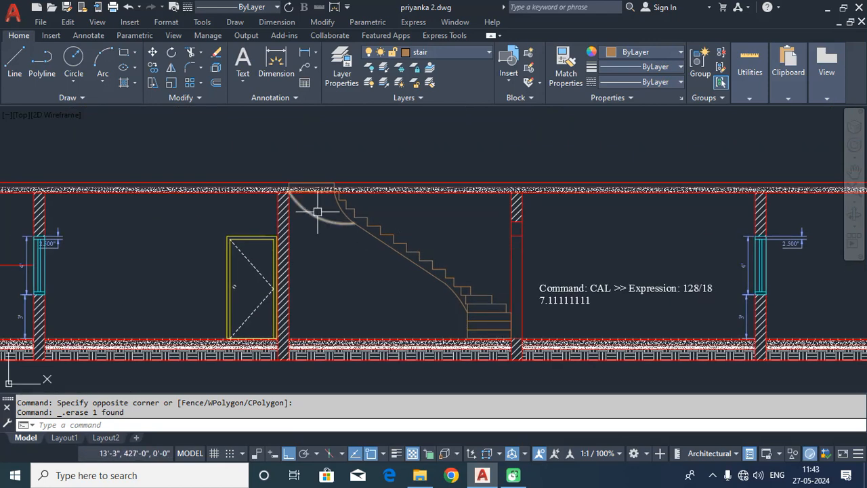
click(306, 53)
scroll(407, 228, up, 4)
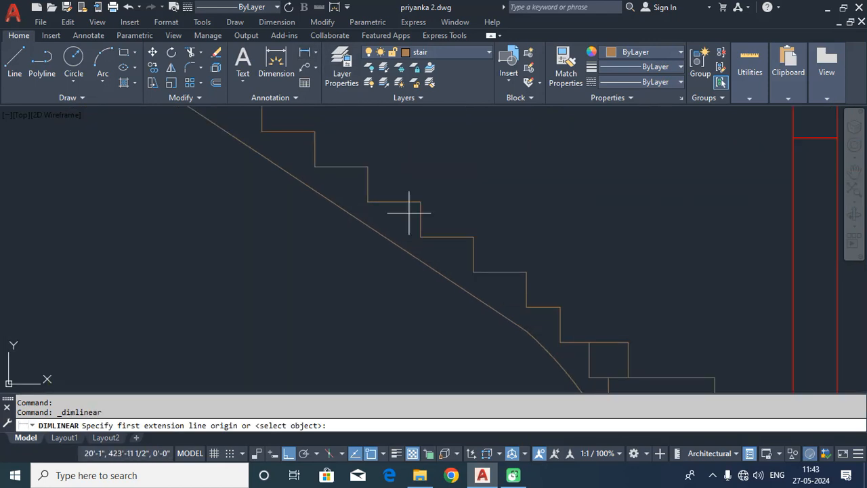
click(368, 166)
click(368, 201)
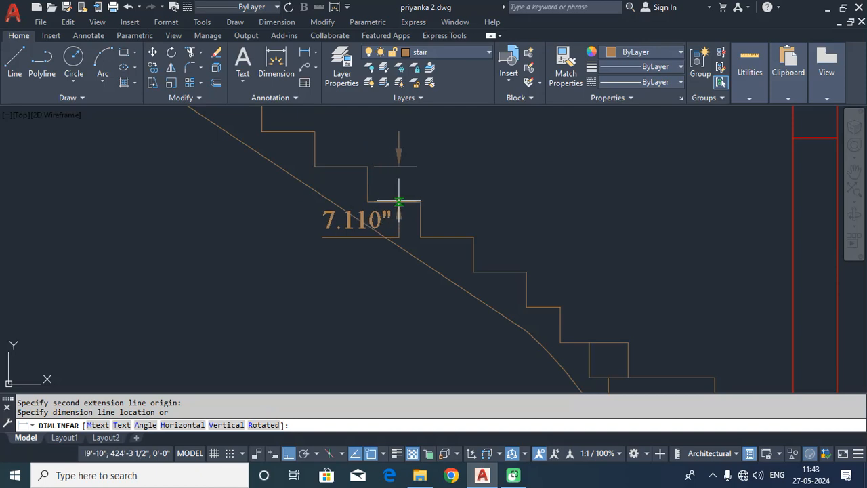
click(405, 200)
Add a horizontal linear dimension above one tread in the upper part of the straight flight
scroll(405, 201, down, 3)
mouse_move(435, 267)
middle_down()
mouse_move(465, 217)
mouse_move(488, 278)
middle_up()
scroll(430, 171, up, 3)
key(Return)
key(Return)
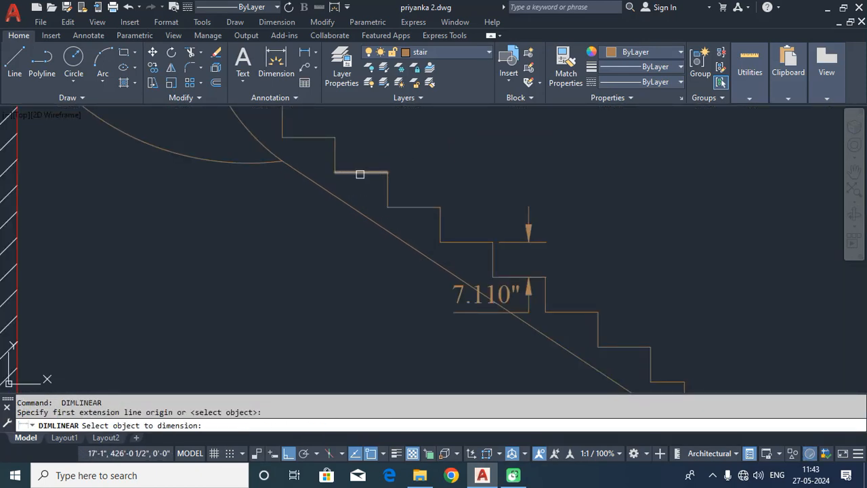
click(360, 172)
click(372, 127)
Examine the whole section A-B with its staircase, together with the floor plan above and the neighbouring stair drawings
scroll(390, 207, down, 3)
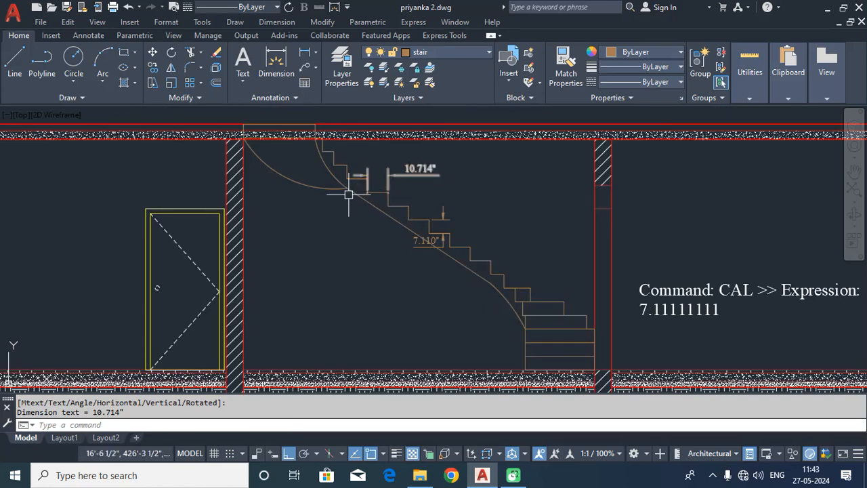
scroll(333, 196, down, 3)
middle_drag(372, 267, 374, 223)
scroll(373, 223, down, 3)
scroll(379, 231, up, 1)
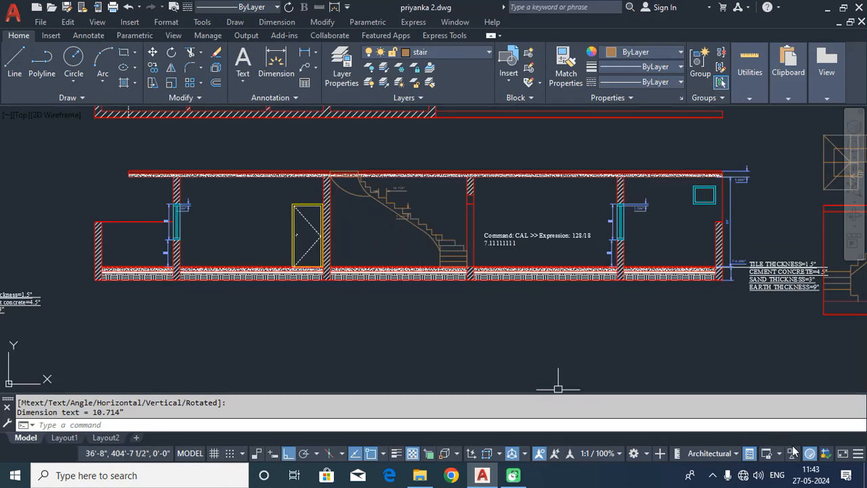
scroll(544, 321, down, 2)
scroll(533, 325, up, 1)
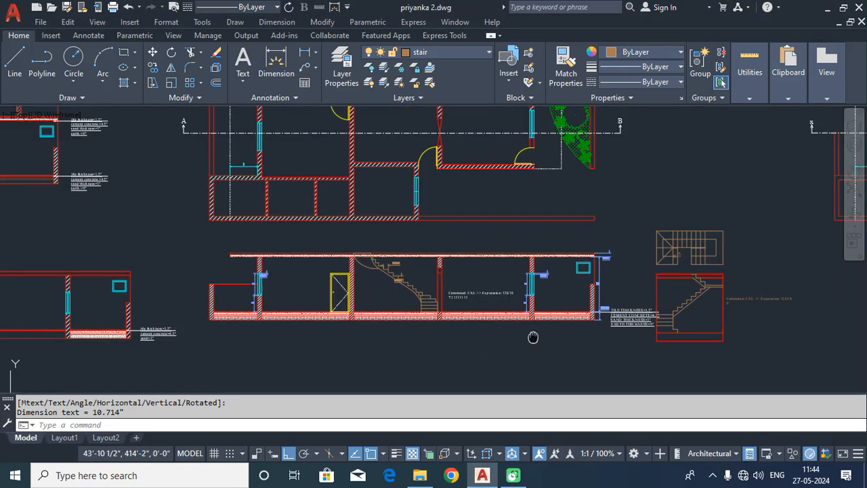
scroll(497, 324, up, 1)
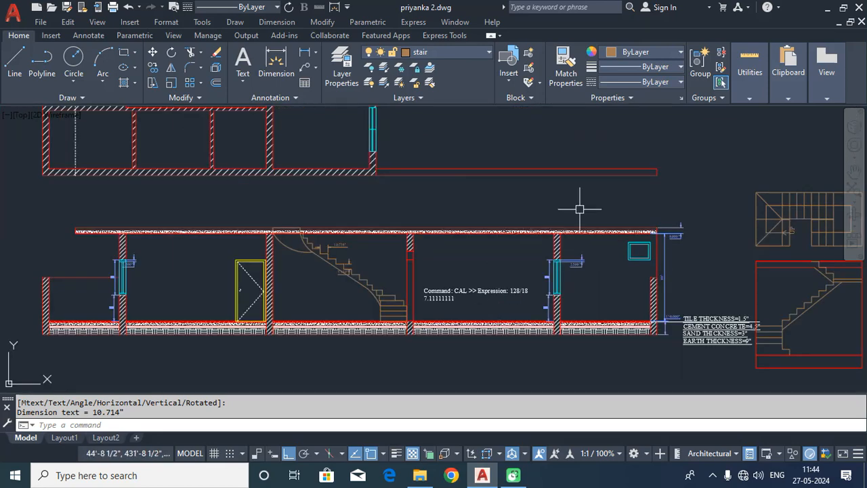